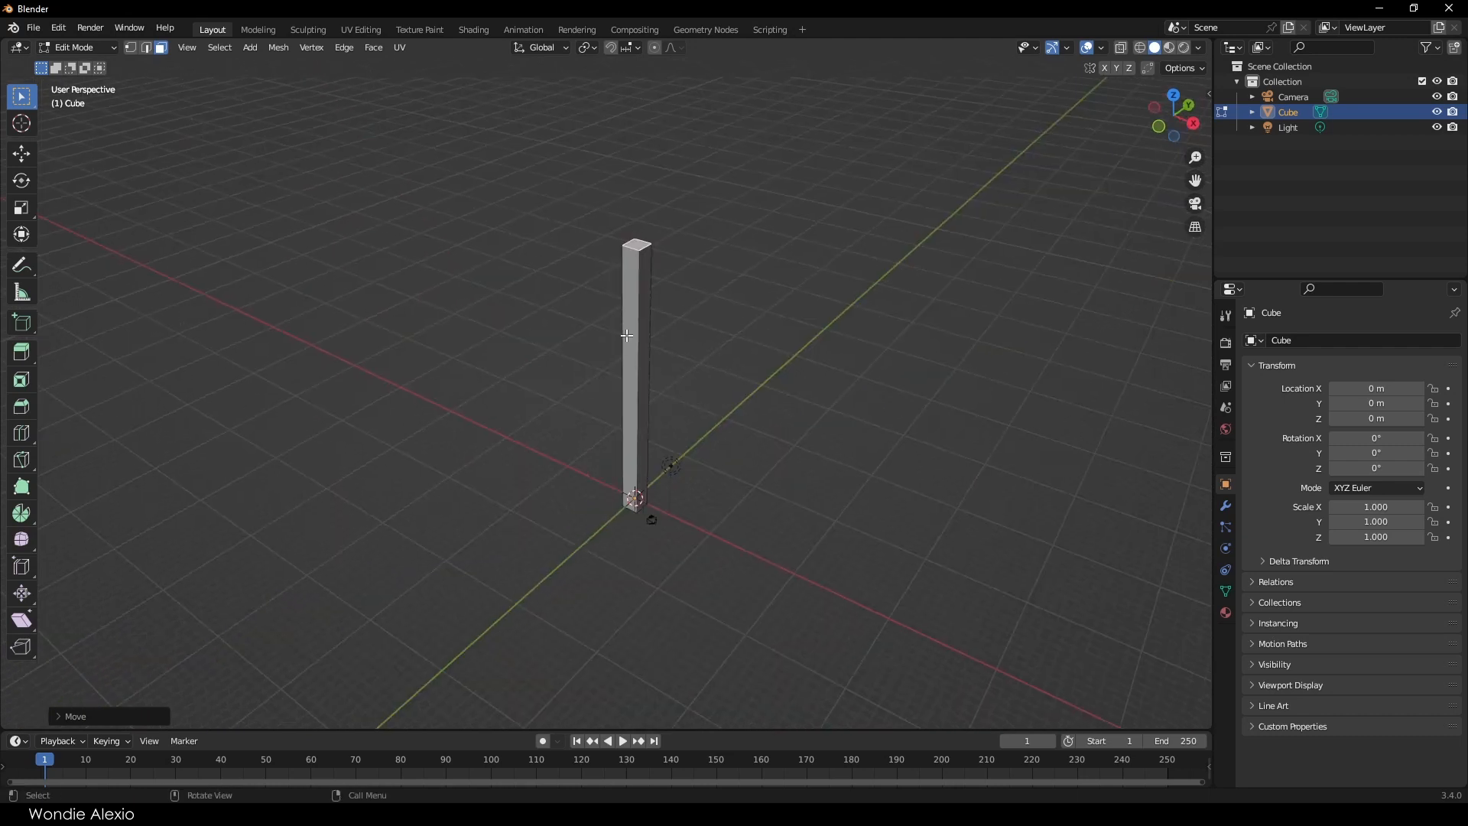
Step: Move one side face of the tall column along the Y axis to stretch it into a wide slab
key("g")
key("y")
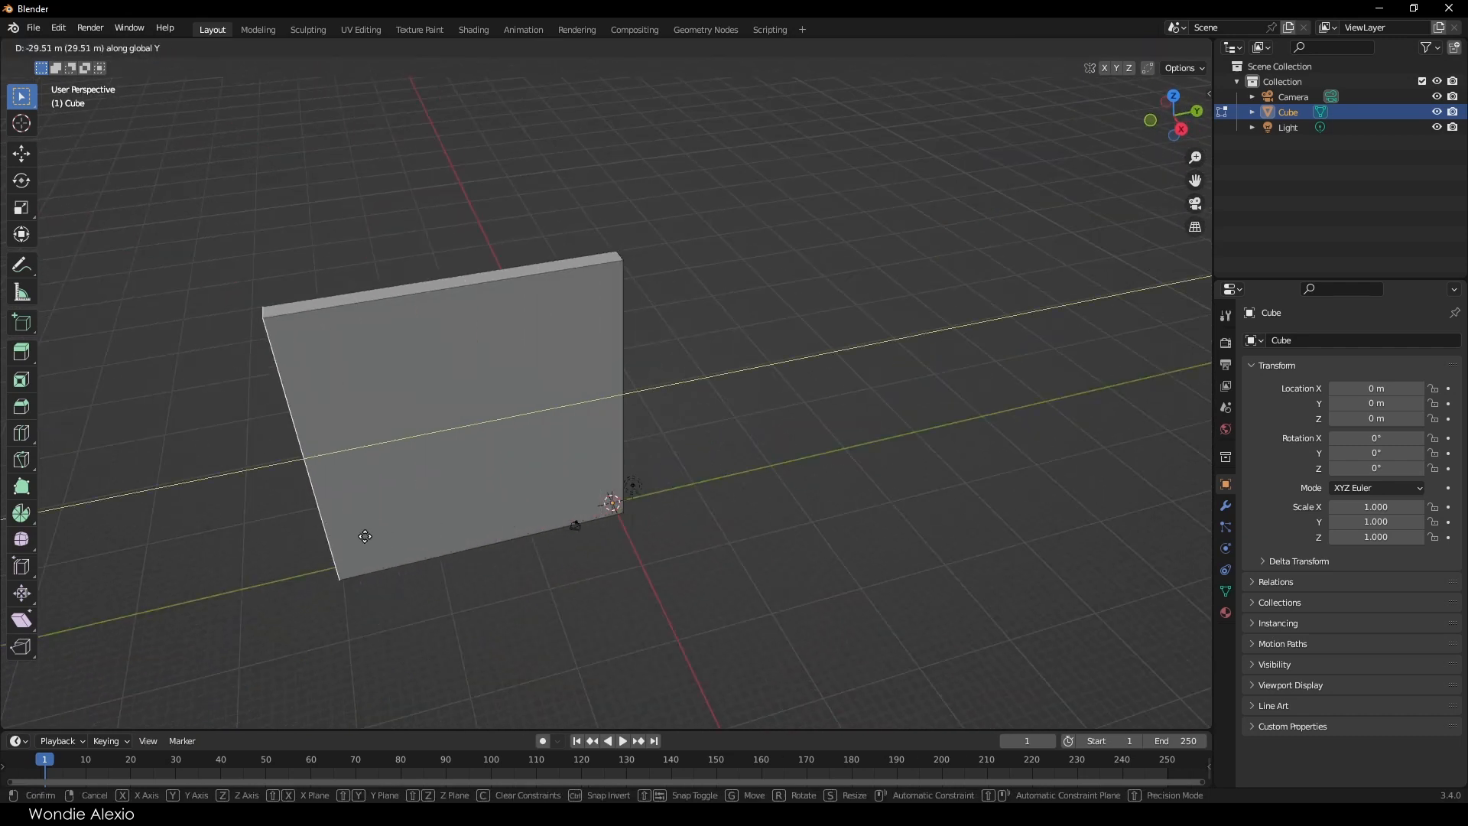
key("1")
key("BackSpace")
key("2")
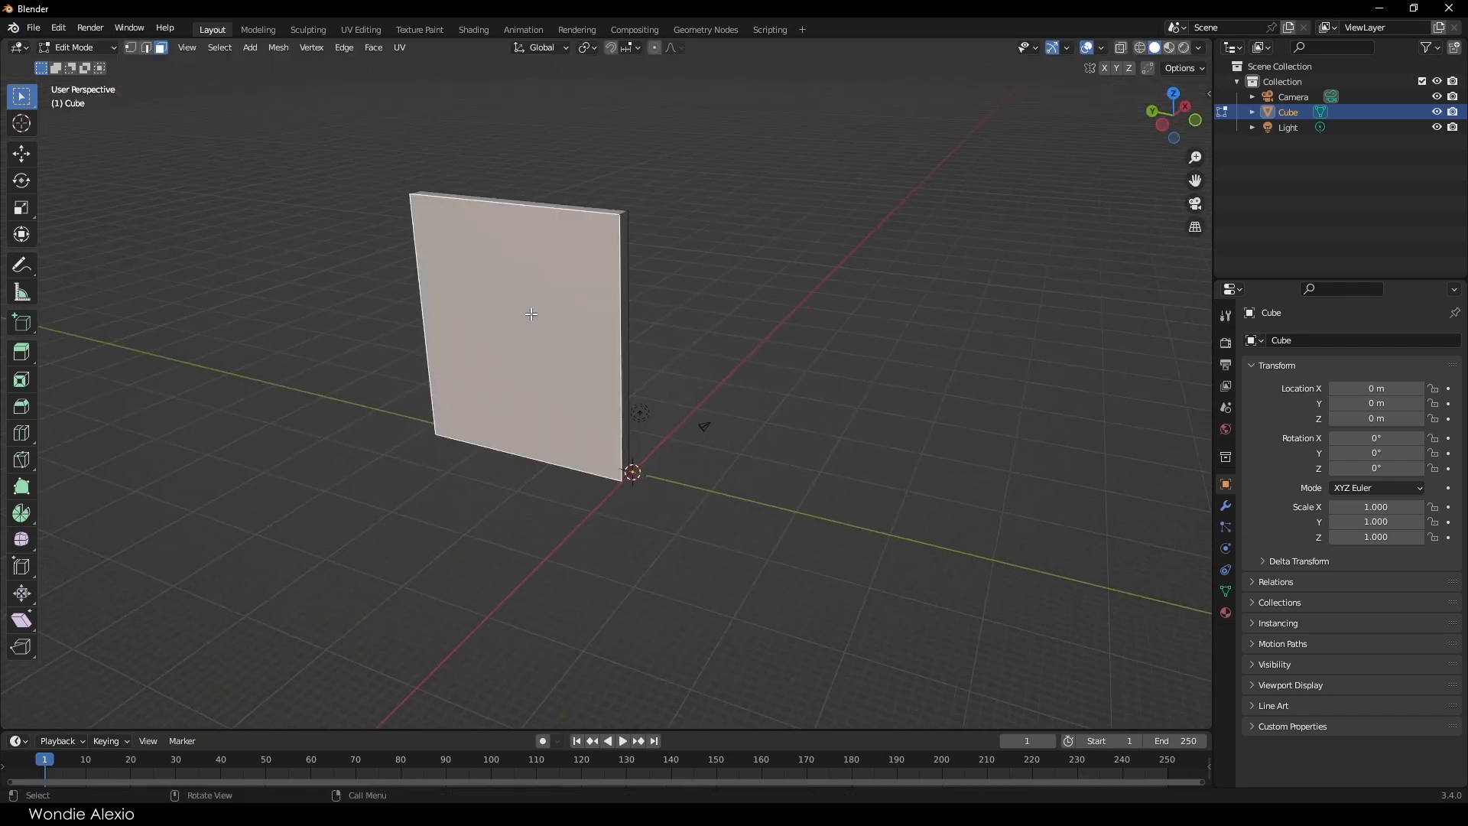
Step: Move the slab's large face in the negative X direction to thicken the slab into a deep block
middle_click_drag(531, 313, 551, 455)
key("g")
key("y")
key("x")
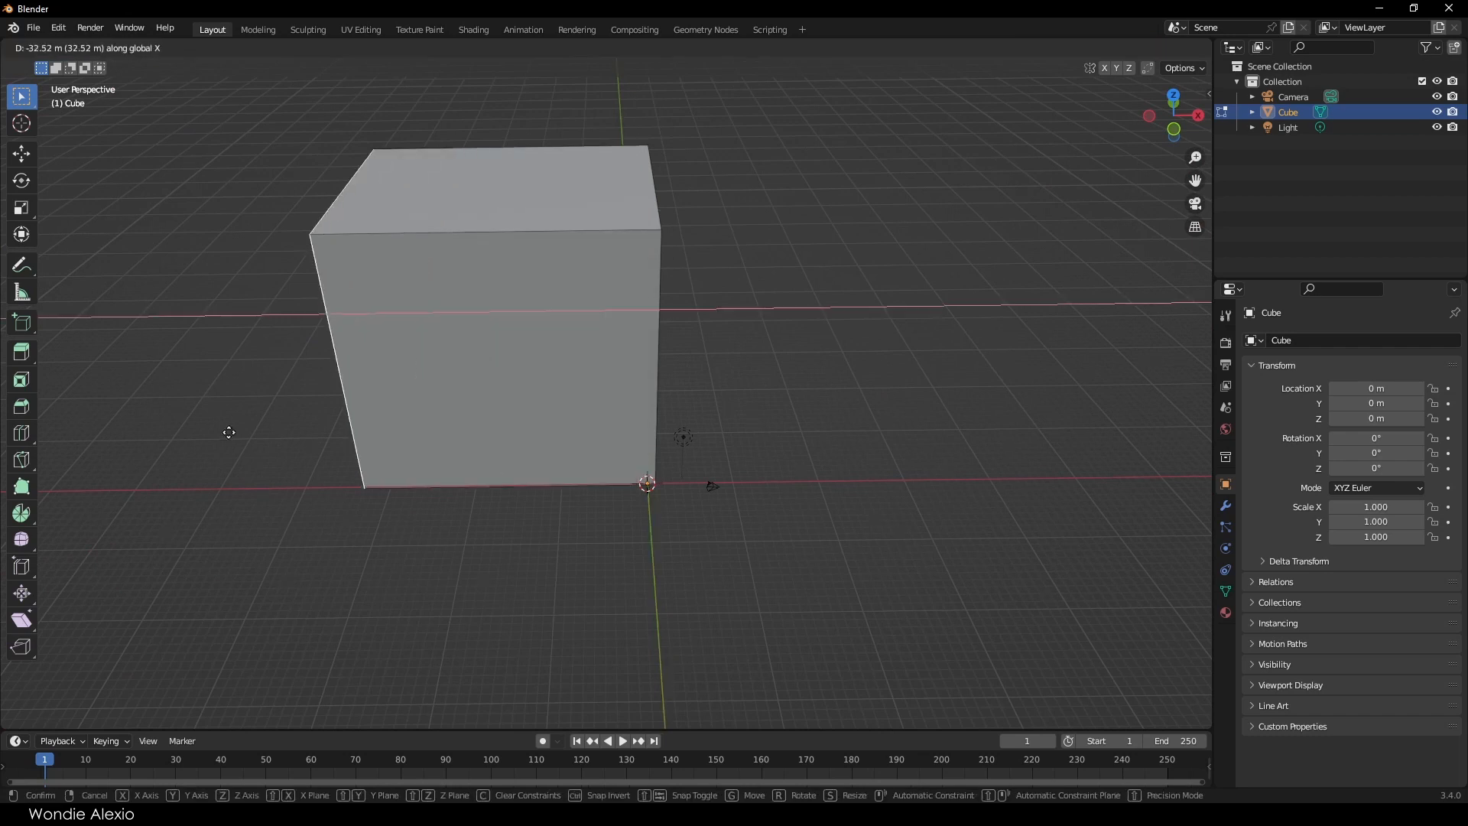
left_click(138, 433)
Step: Add two evenly spaced horizontal loop cuts around the block
middle_click_drag(99, 433, 634, 397)
left_click(589, 390)
middle_click_drag(653, 406, 599, 436)
key("2")
key("ctrl+r")
scroll(497, 465, "up", 1)
left_click(498, 467)
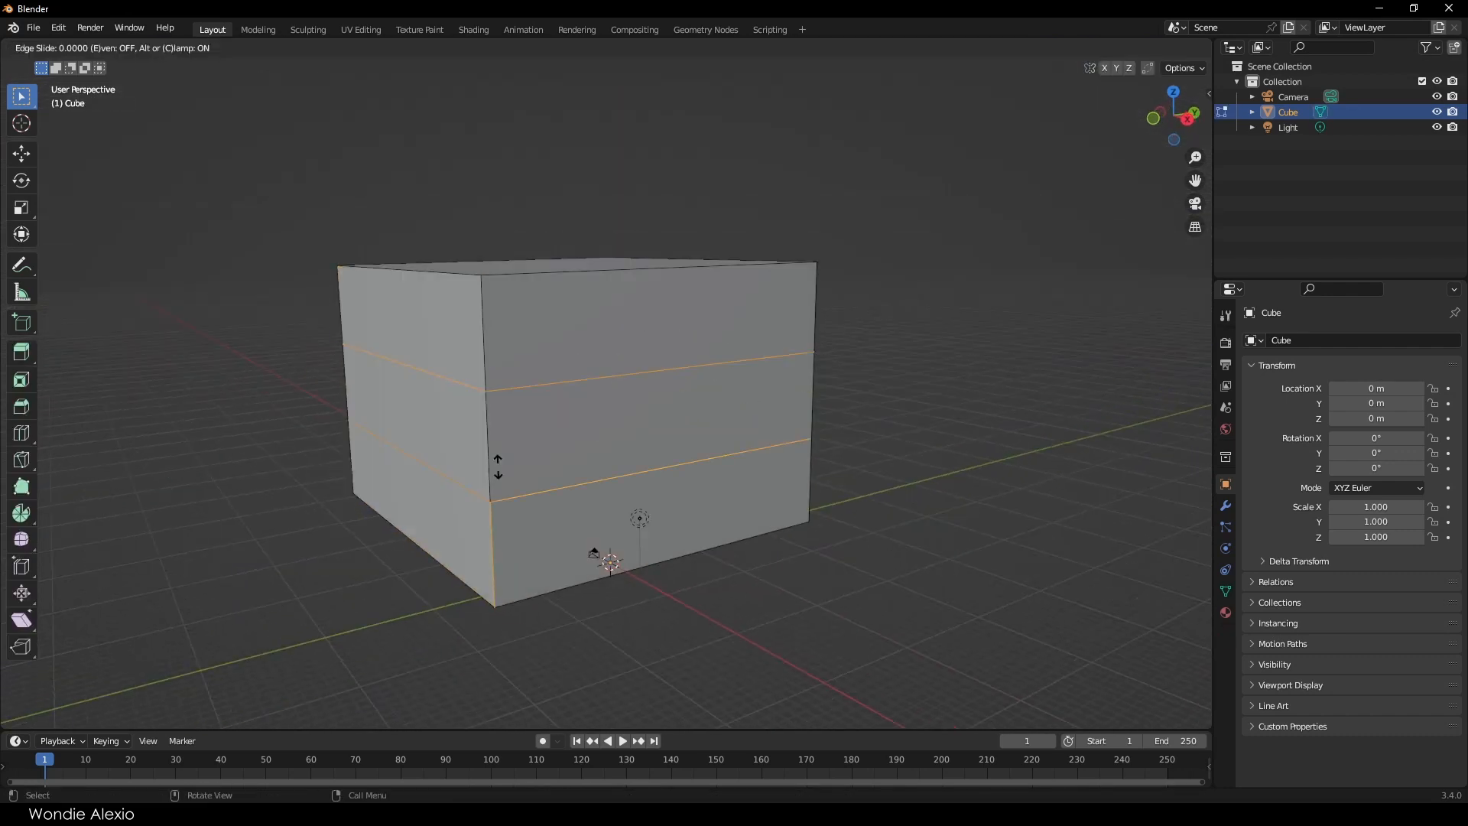
left_click(498, 467)
Step: Extrude the upper two bands of side faces outward along their normals to form an overhang above the base
key("3")
left_click(485, 336, "alt")
left_click(489, 436, "alt+shift")
mouse_move(632, 394)
middle_mouse_down()
mouse_move(636, 429)
mouse_move(612, 383)
middle_mouse_up()
scroll(612, 384, "down", 1)
left_click_drag(24, 354, 107, 431)
left_click(110, 435)
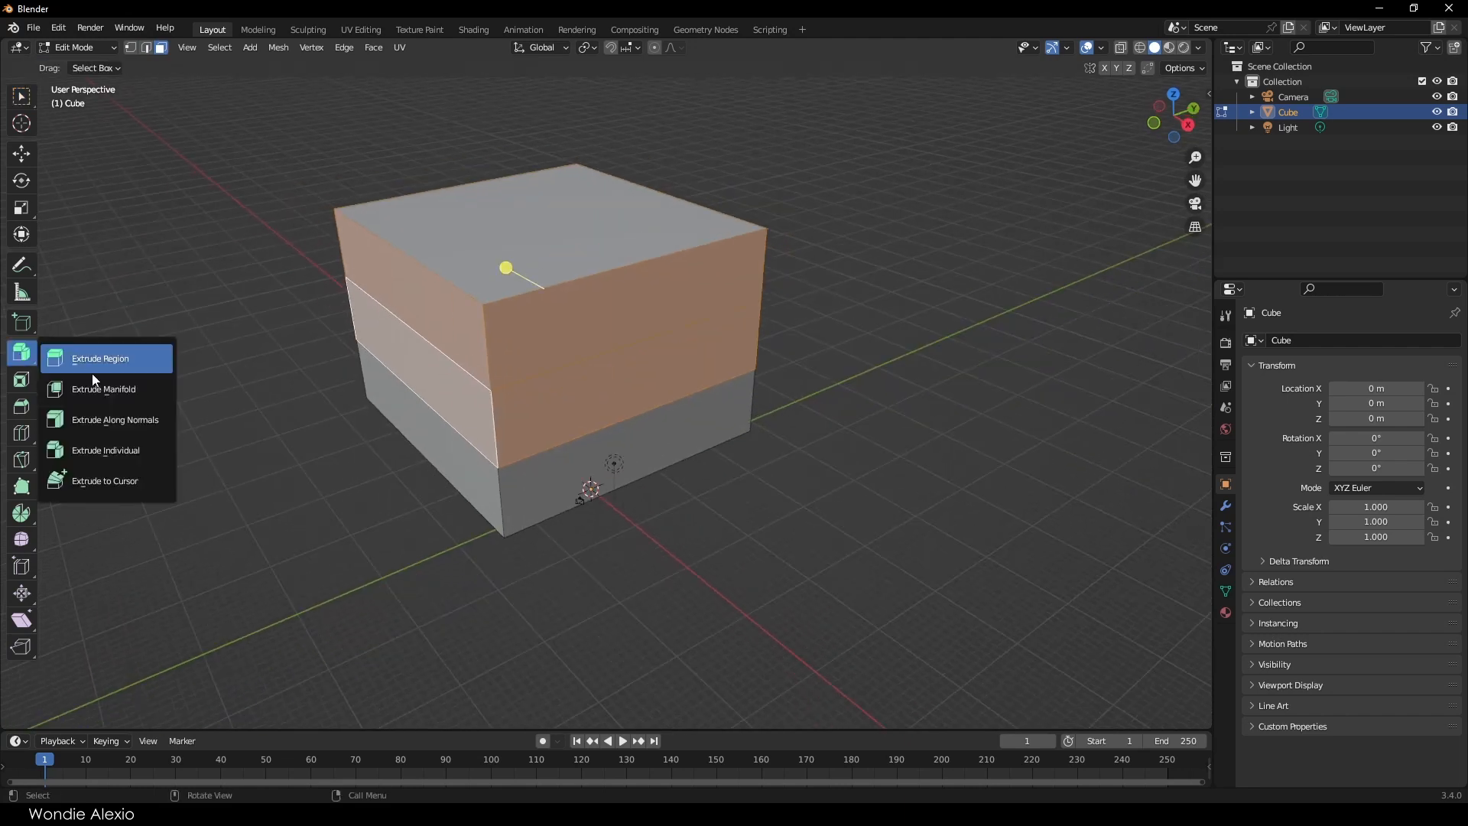
left_click_drag(505, 270, 512, 293)
mouse_move(581, 306)
middle_mouse_down()
mouse_move(633, 265)
mouse_move(590, 328)
mouse_move(610, 301)
middle_mouse_up()
key("Tab")
key("Tab")
Step: Inset the two front faces of the overhanging upper volume together to create a frame
left_click(614, 307)
left_click(629, 413, "shift")
middle_click_drag(629, 413, 222, 222)
left_click(22, 153)
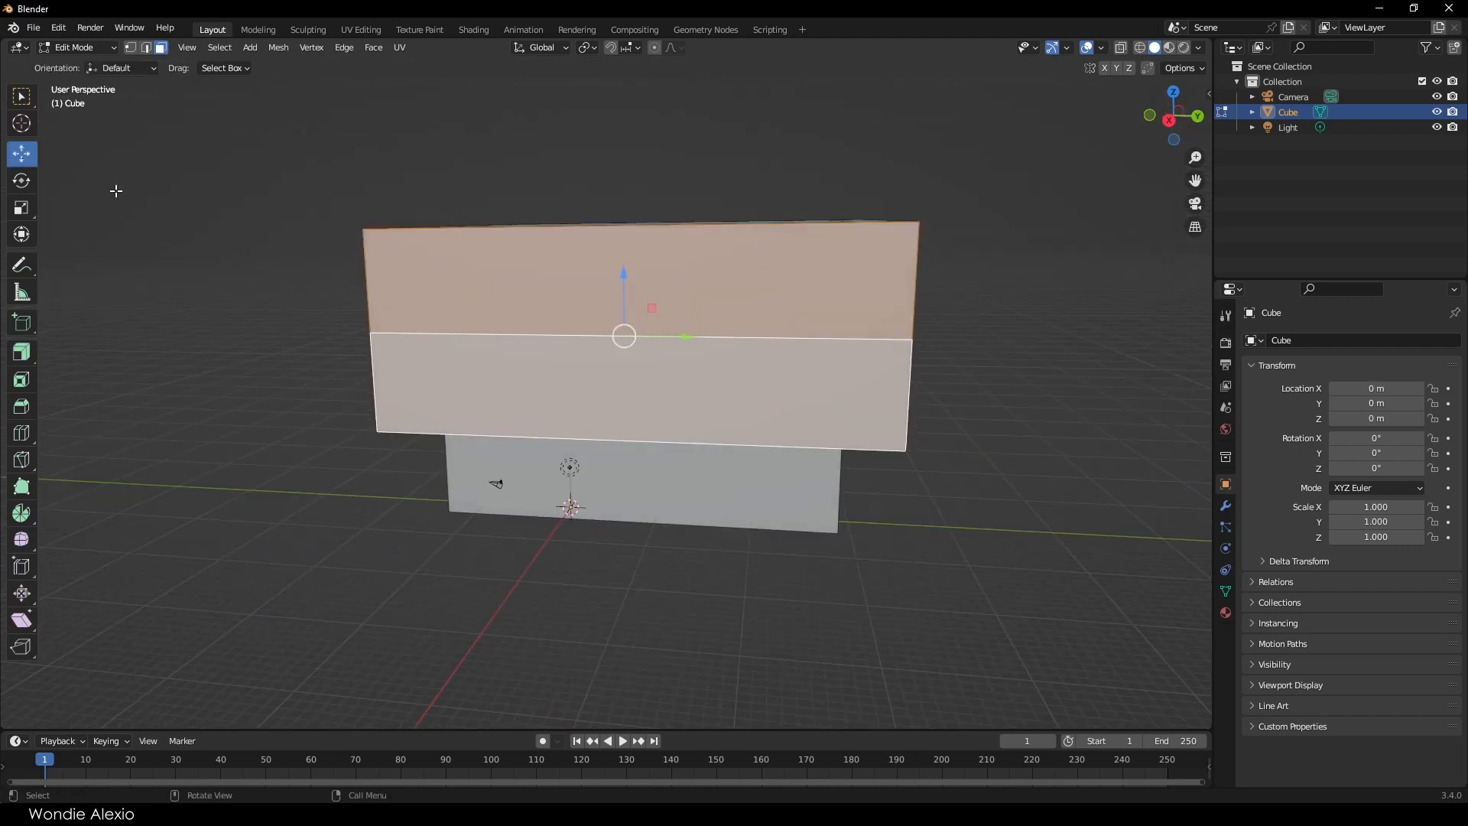
key("i")
left_click(1011, 289)
Step: Extrude the inset front faces inward along the X axis to recess them within the frame
middle_click_drag(535, 333, 636, 353)
scroll(635, 353, "up", 2)
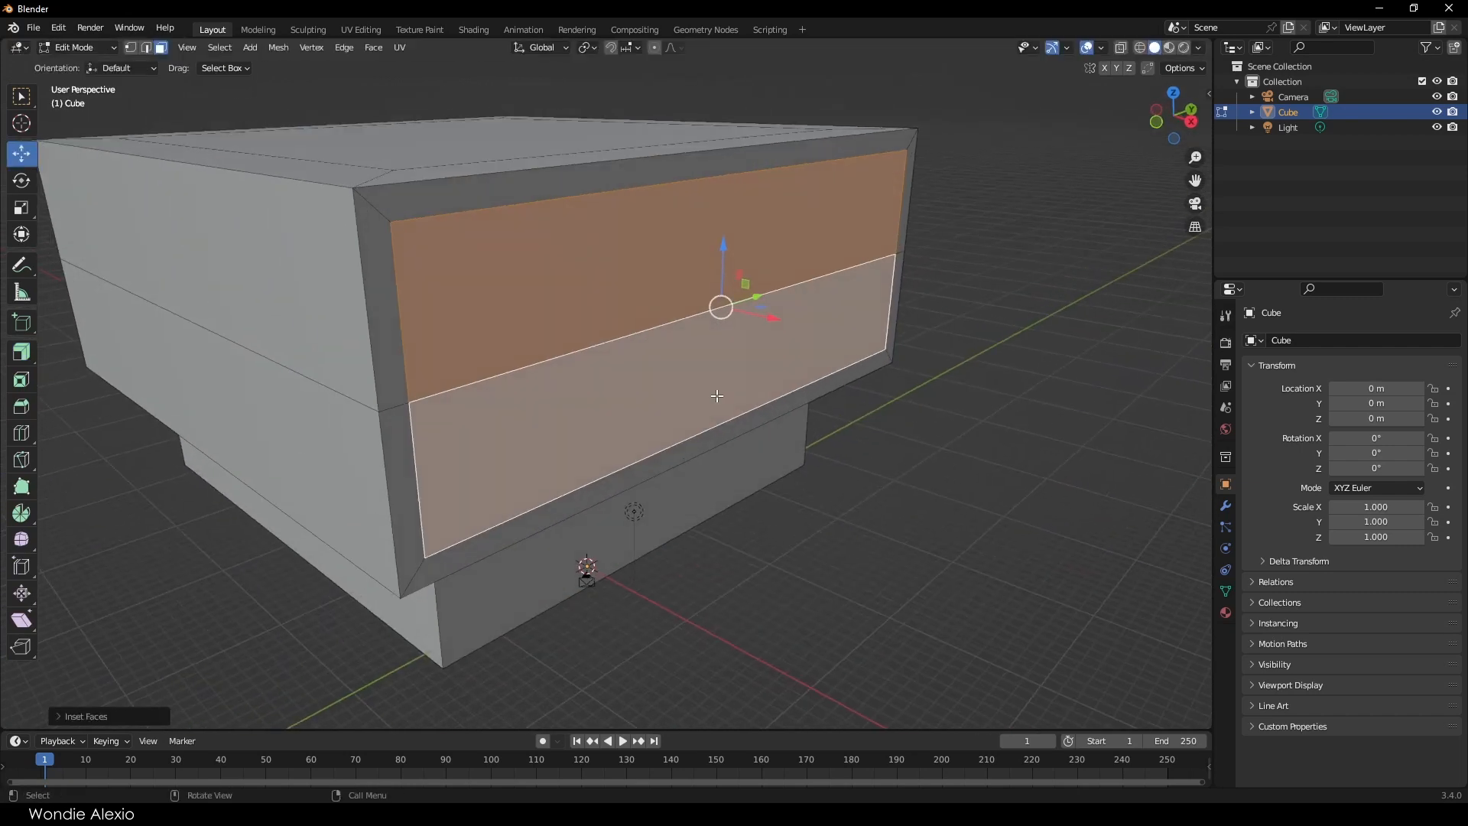
key("e")
key("x")
left_click(701, 390)
Step: Separate the recessed front faces into their own object and return to Object Mode
scroll(702, 390, "down", 3)
middle_click_drag(796, 395, 664, 370)
key("p")
left_click(469, 318)
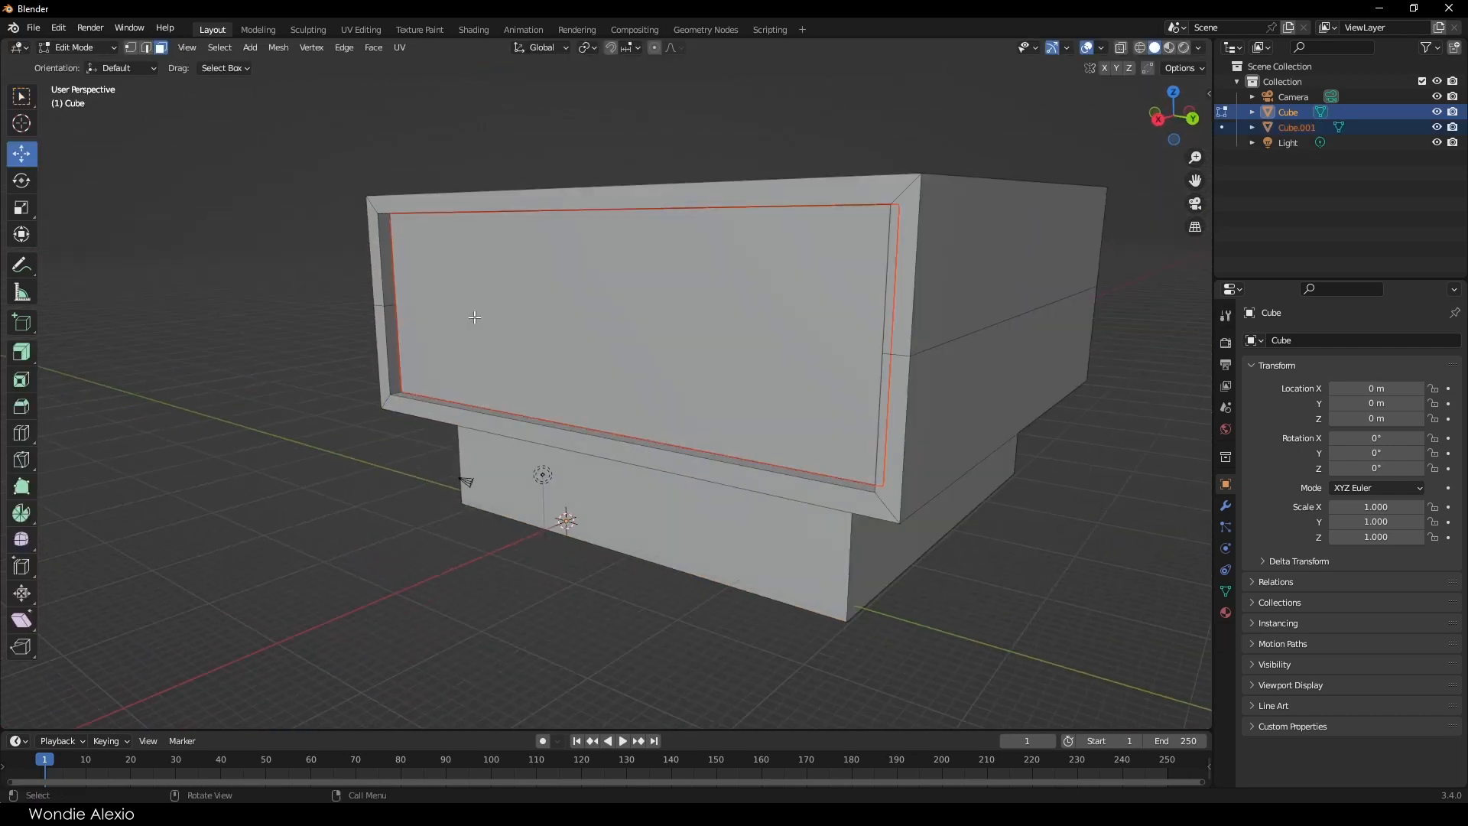
key("Tab")
middle_click_drag(469, 318, 520, 382)
Step: Isolate the separated front panel to check it, and reveal the hidden objects again
left_click(660, 303)
key("shift+h")
key("alt+a")
scroll(653, 364, "down", 2)
key("alt+h")
key("alt+a")
key("shift+s")
key("Escape")
Step: Add a plane mesh and scale it up to about 157.5 as the ground
key("shift+a")
mouse_move(478, 439)
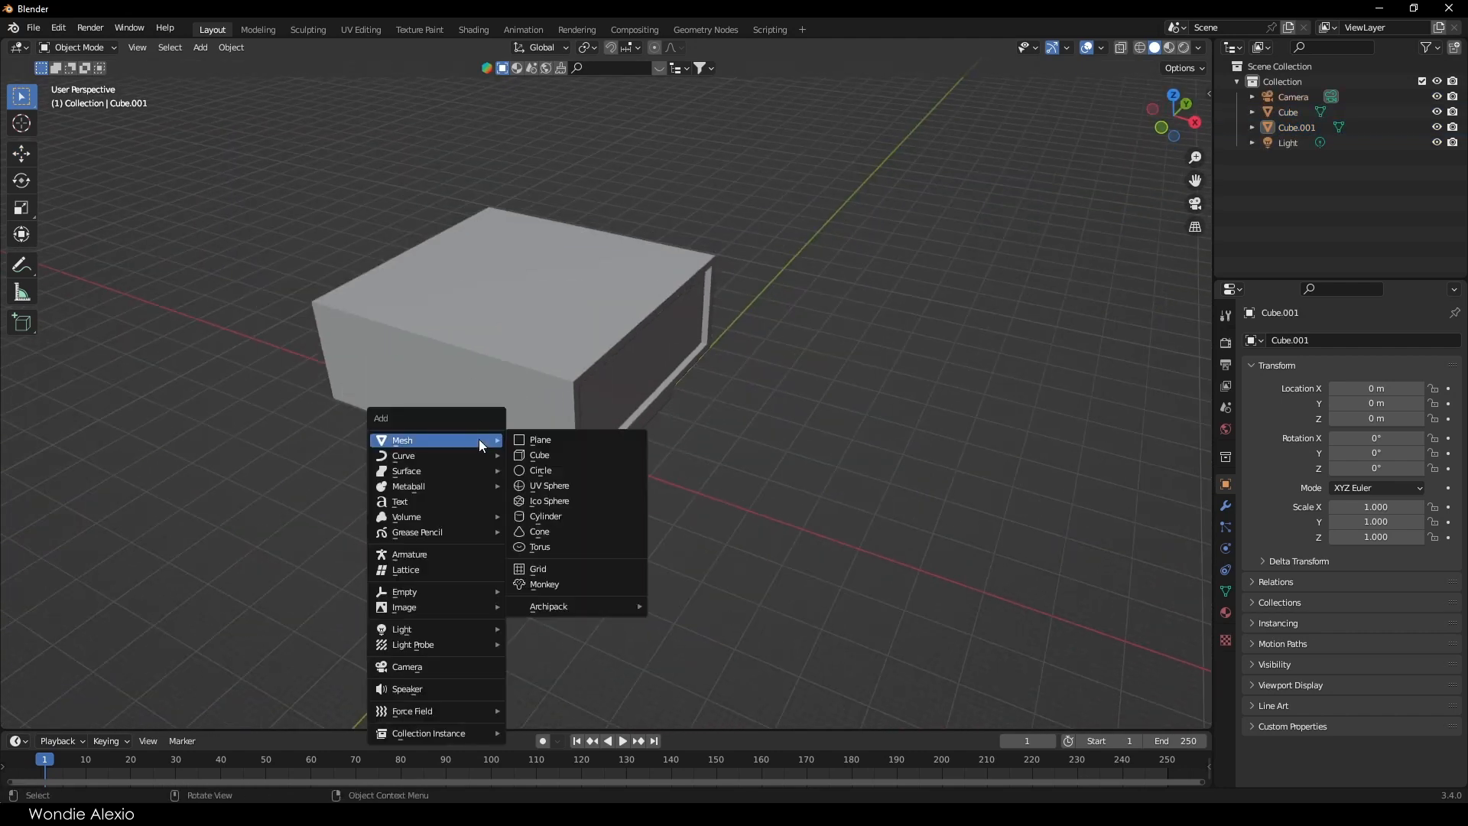
left_click(538, 439)
key("s")
left_click(907, 450)
key("s")
left_click(1059, 518)
Step: Move the ground plane along X to about -152.4 m so its edge lies near the building's front
middle_click_drag(917, 490, 655, 427)
key("g")
key("x")
left_click(135, 233)
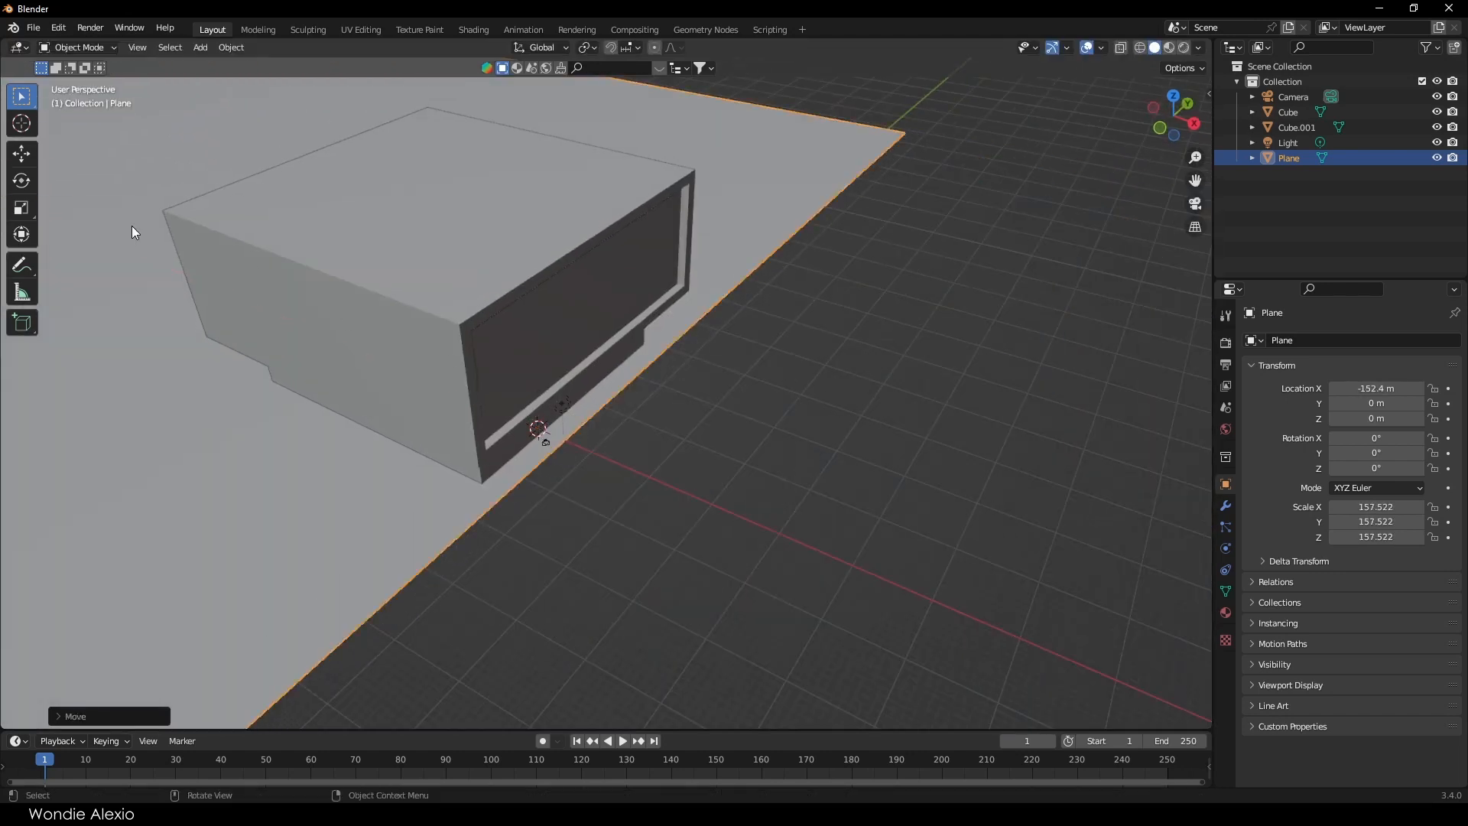
Step: Extrude the ground plane's front edge about 17 m along the X axis
scroll(552, 445, "down", 5)
middle_click_drag(552, 445, 502, 419)
scroll(704, 373, "up", 3)
key("Tab")
key("2")
middle_click_drag(612, 435, 636, 442)
left_click(635, 443)
key("e")
key("x")
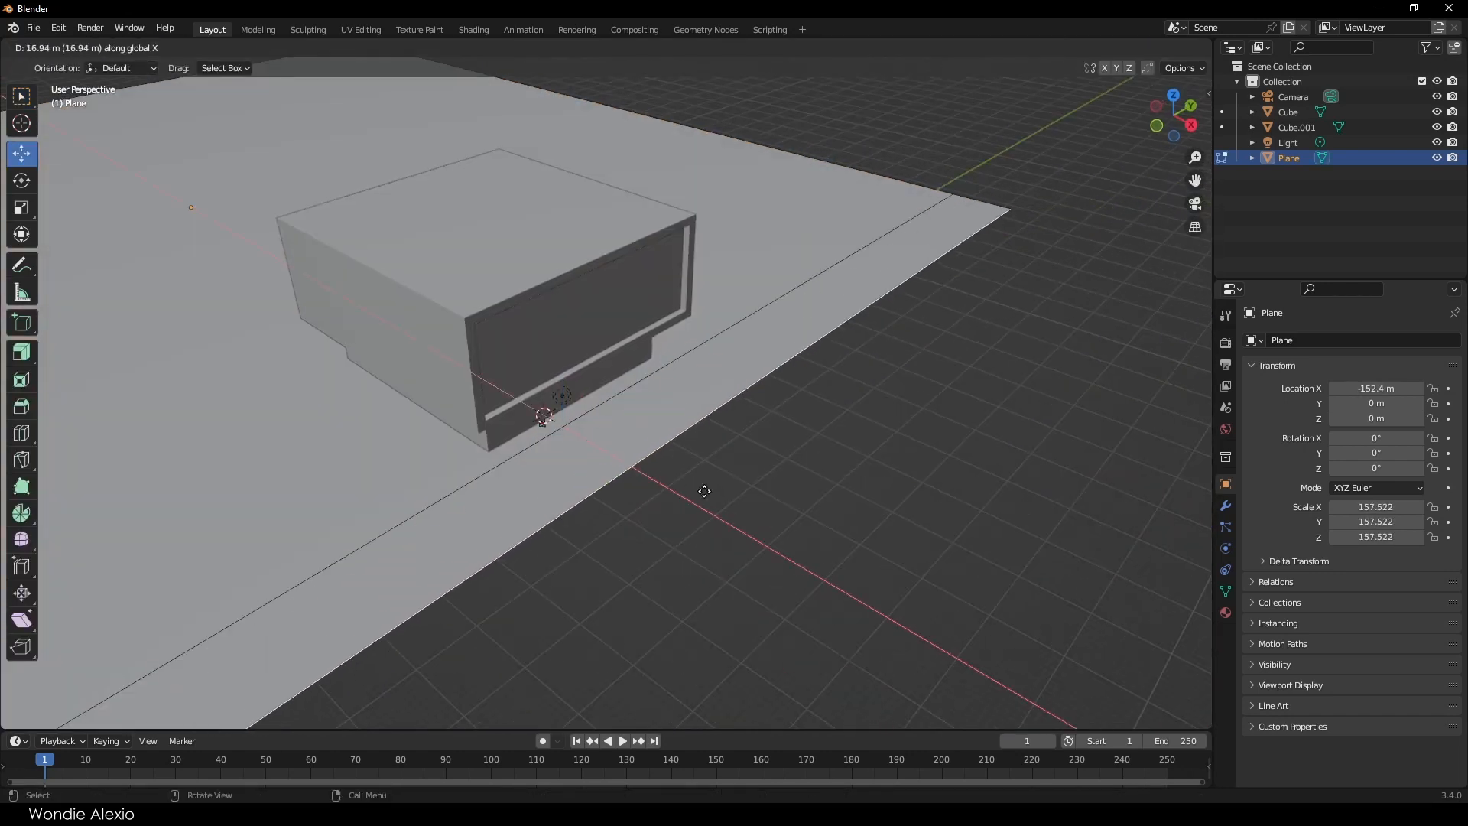
left_click(706, 492)
Step: Extrude the ground plane's front edge twice more along X, return to Object Mode and deselect everything
key("e")
key("x")
left_click(817, 513)
key("e")
key("x")
left_click(1070, 649)
middle_click_drag(647, 306, 539, 271)
scroll(574, 298, "up", 4)
key("Tab")
key("alt+a")
middle_click_drag(816, 419, 793, 433)
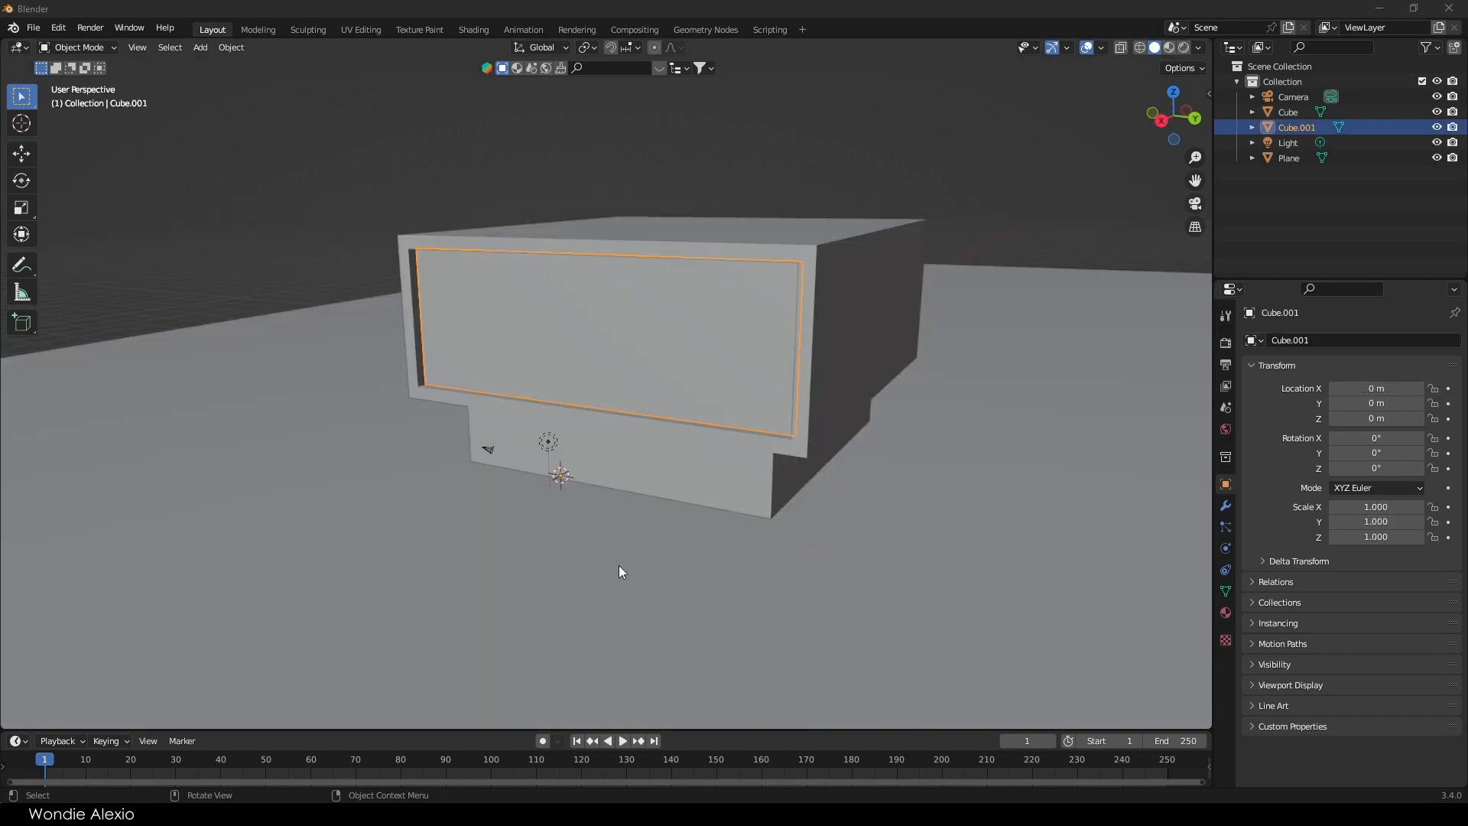
Step: Hide the light and camera in the viewport and select the recessed front panel
middle_click_drag(604, 337, 612, 369)
scroll(612, 368, "up", 2)
left_click(624, 490)
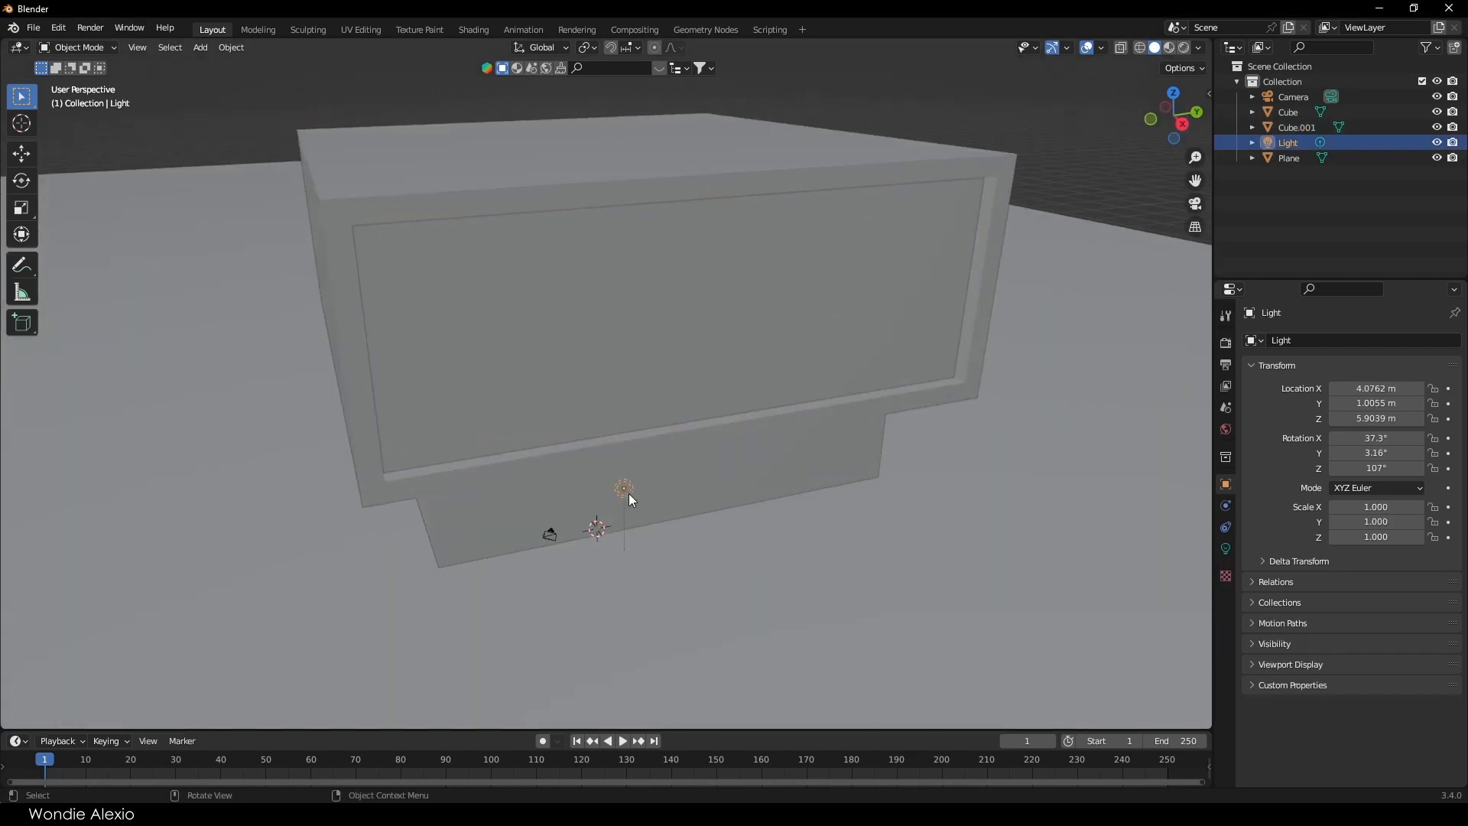
left_click(725, 319)
middle_click_drag(724, 318, 601, 310)
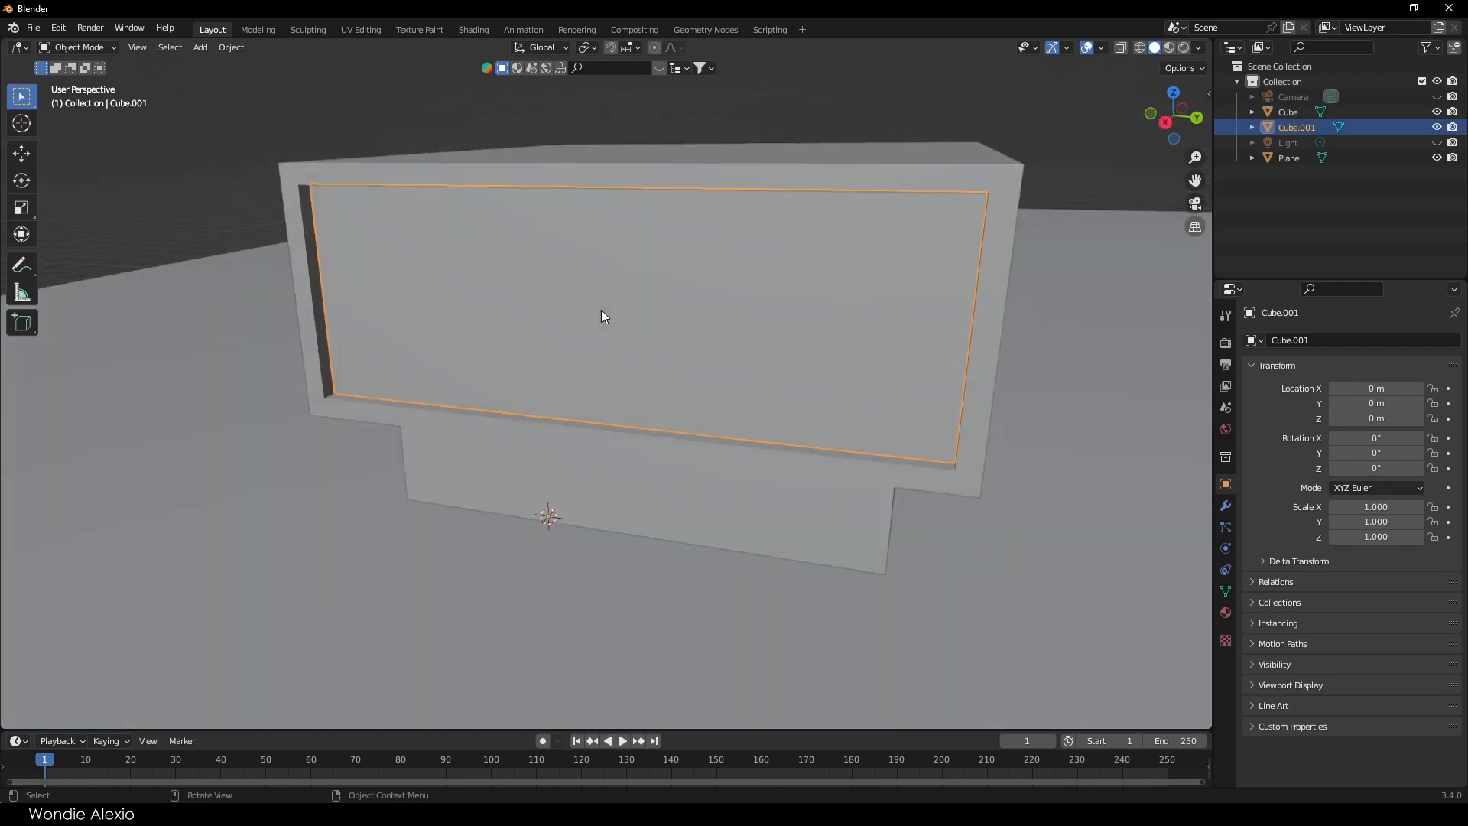
Step: Switch to the Geometry Nodes workspace, enlarge the 3D viewport and frame the front panel in it
left_click(705, 29)
left_click_drag(503, 272, 279, 271)
left_click_drag(713, 432, 713, 613)
key("KP_Decimal")
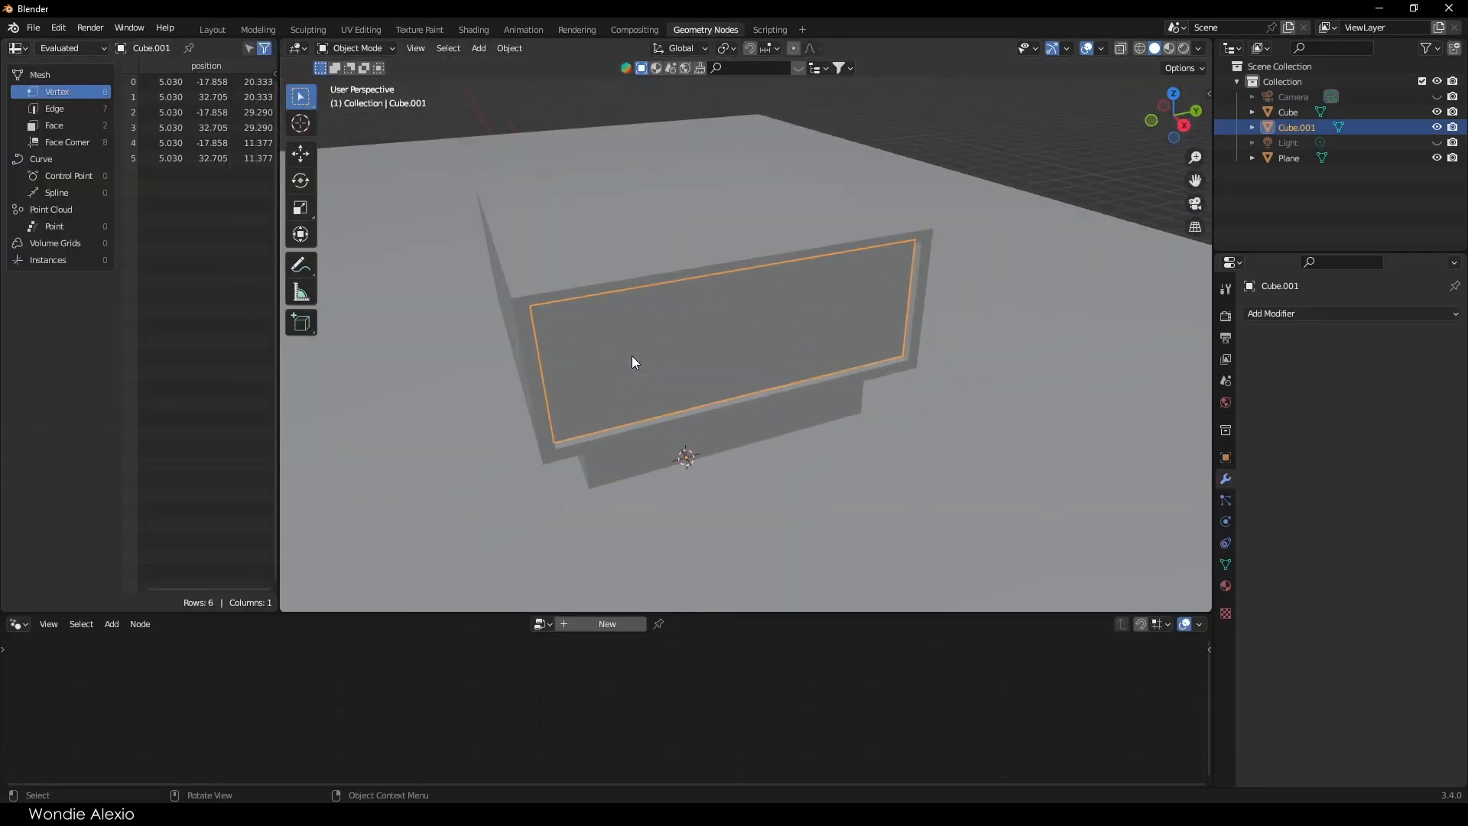
middle_click_drag(631, 355, 546, 352)
scroll(546, 352, "up", 3)
middle_click_drag(866, 396, 747, 353, "shift")
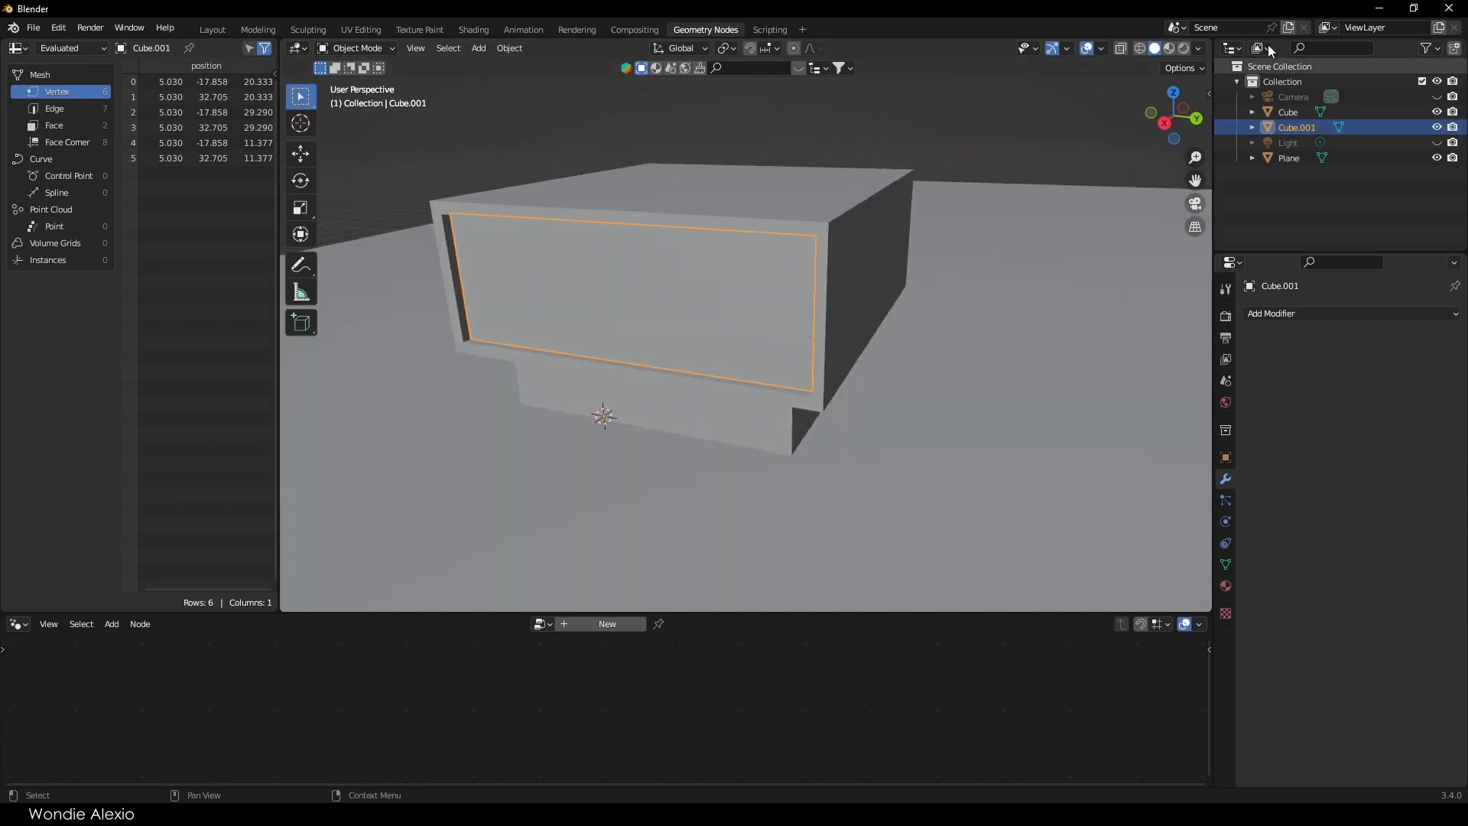
Step: Enable Cavity, Outline and Shadow in the viewport shading options, with the shadow intensity at 0.295
left_click(1199, 48)
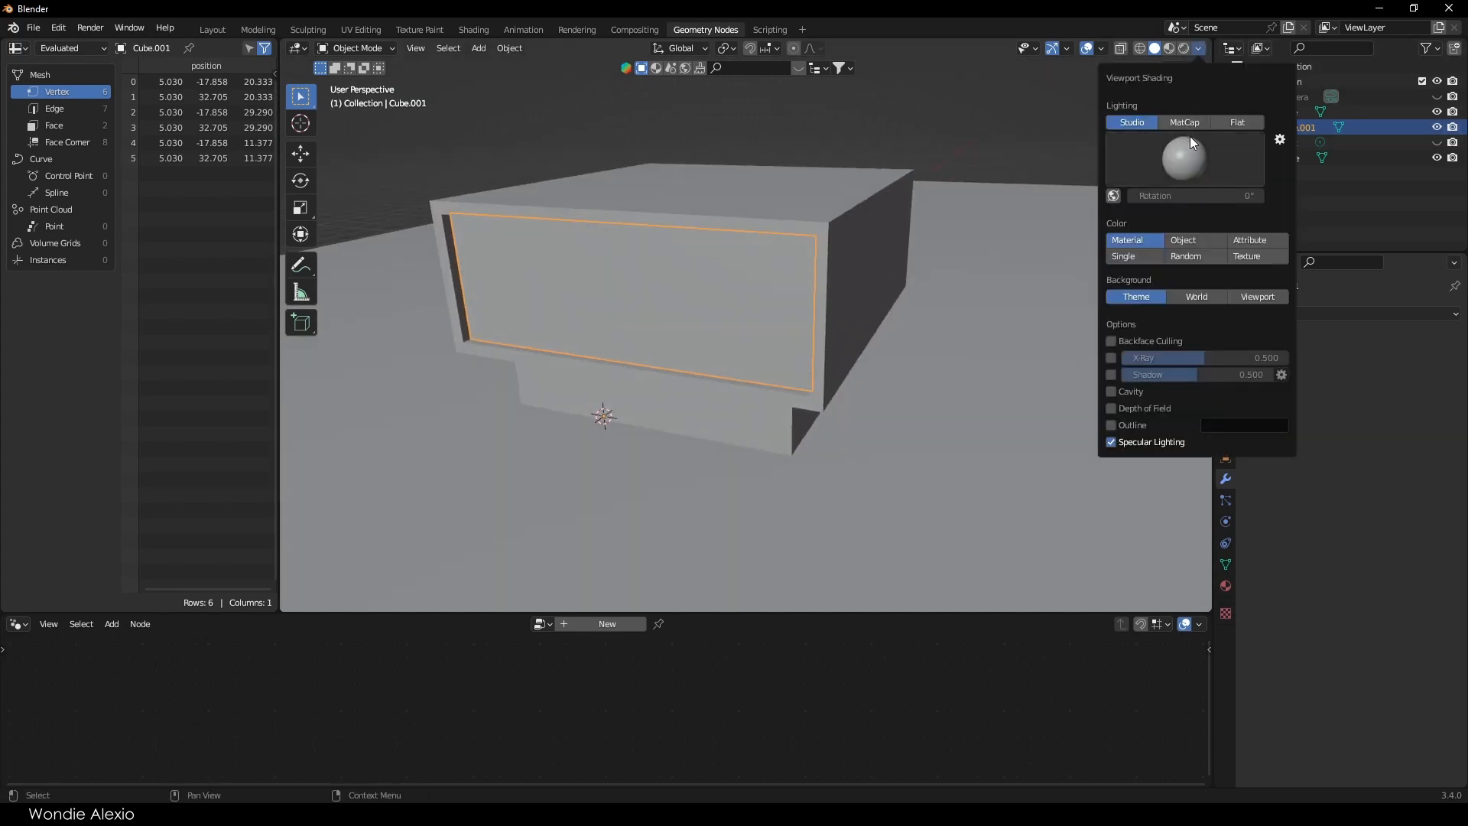
left_click(1133, 391)
left_click(1130, 457)
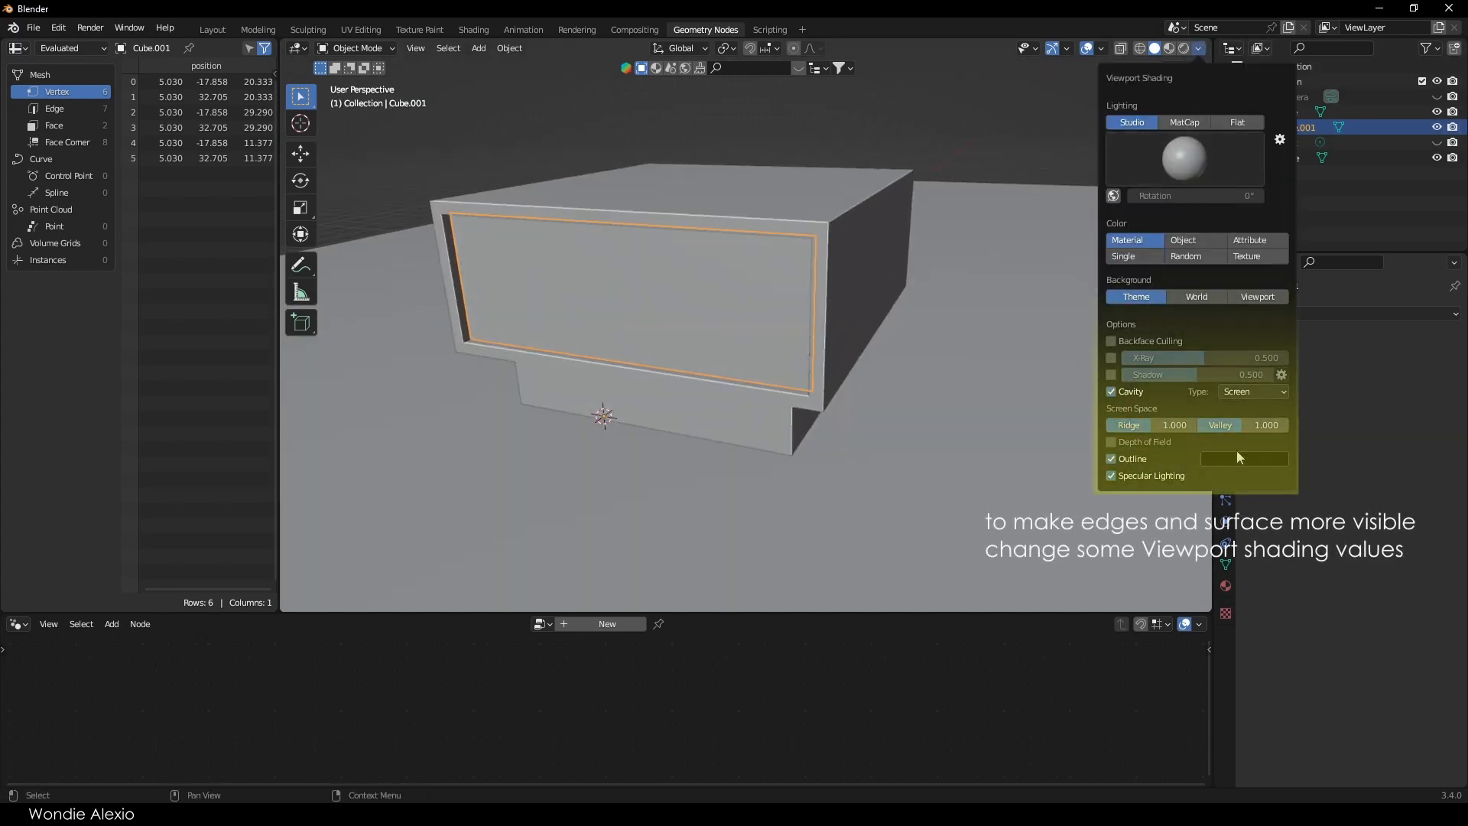
left_click(1112, 375)
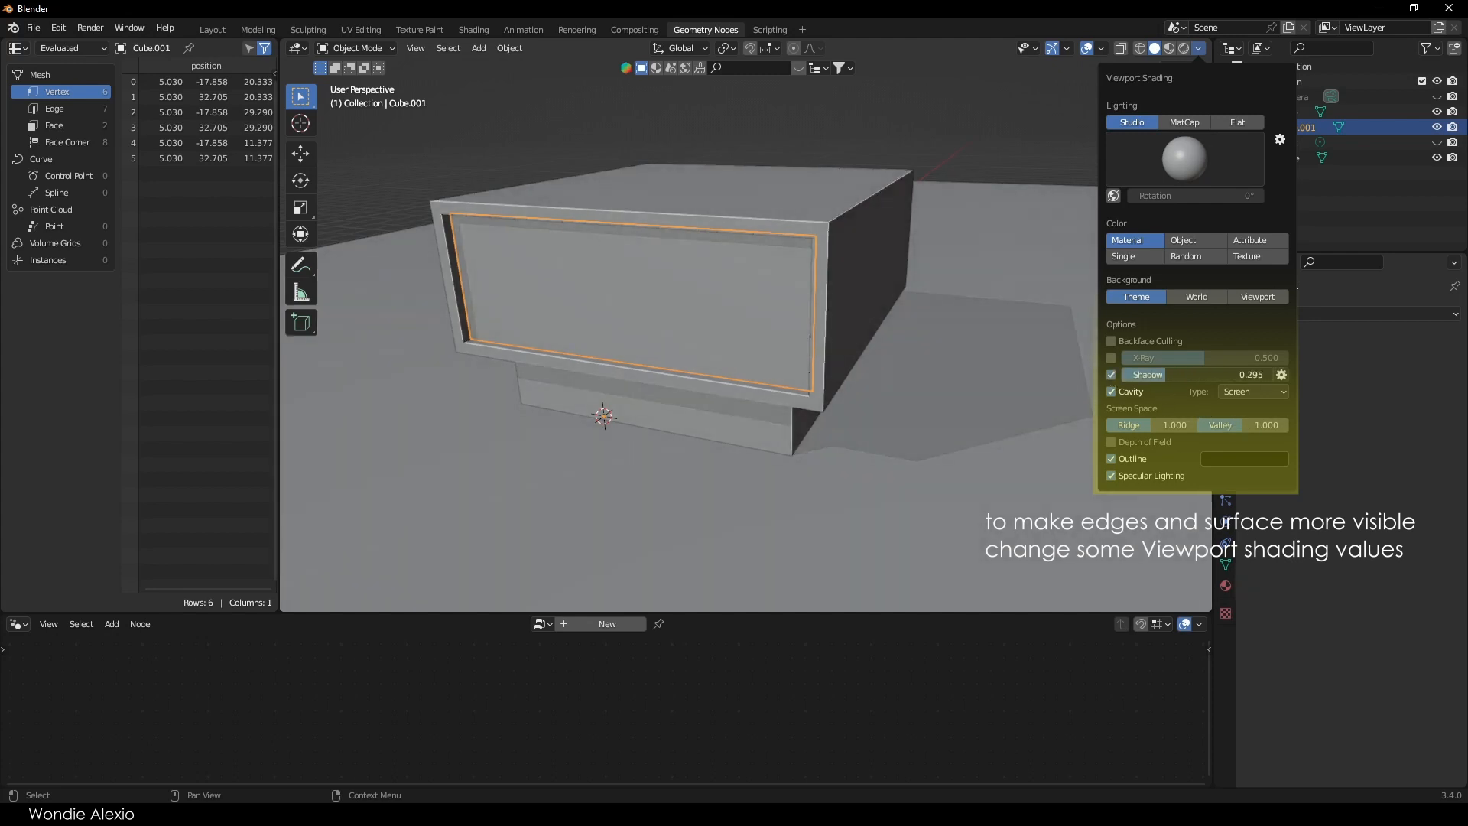
Step: Set the viewport focal length to 85 mm, deselect the panel and close the sidebar
middle_click_drag(627, 274, 748, 312, "shift")
scroll(774, 291, "up", 3)
scroll(773, 290, "down", 2)
left_click(1209, 93)
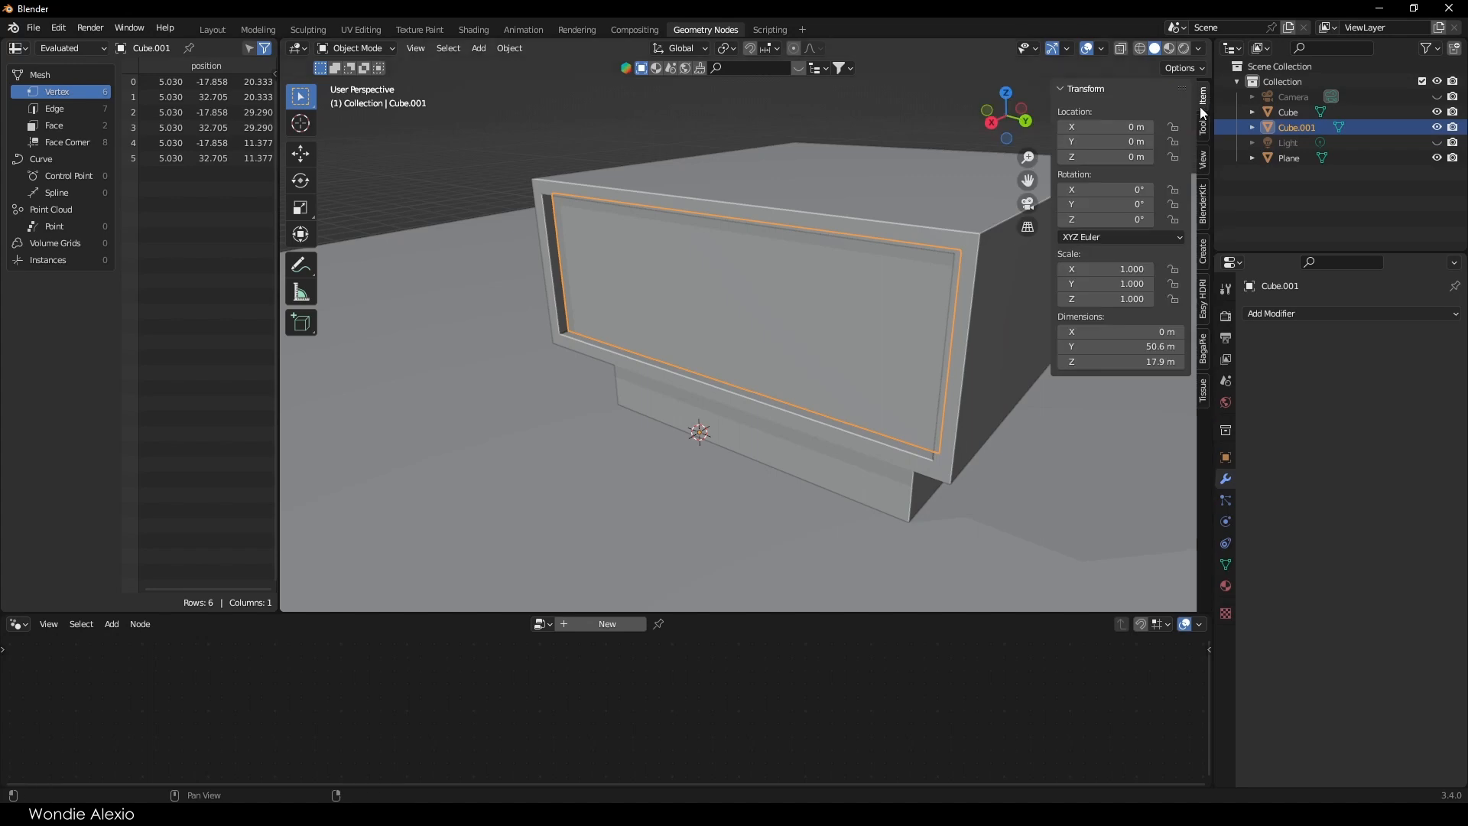
left_click(1203, 158)
left_click(1147, 112)
type("85")
key("Return")
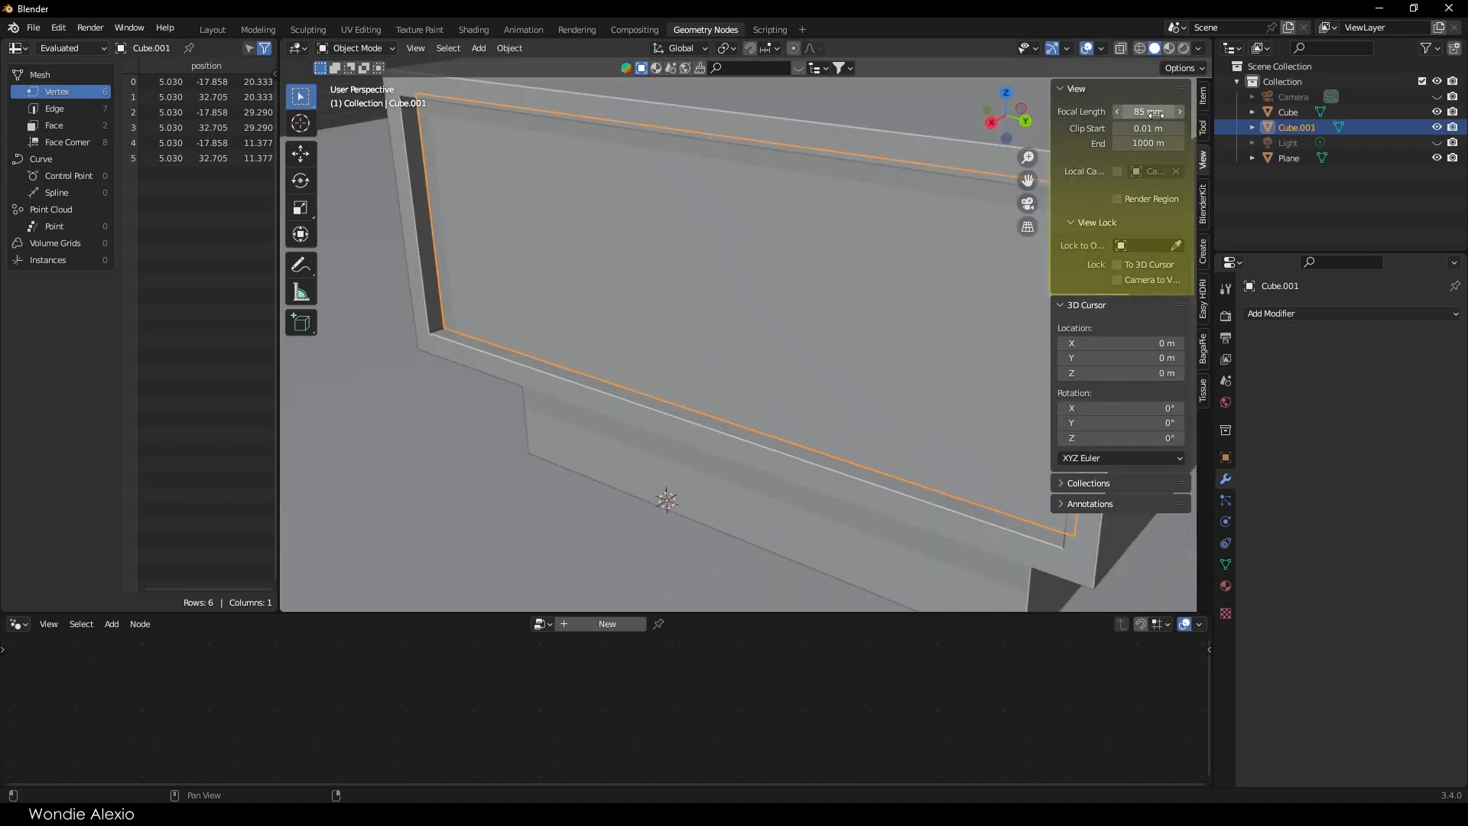
scroll(853, 300, "down", 3)
middle_click_drag(853, 300, 997, 218)
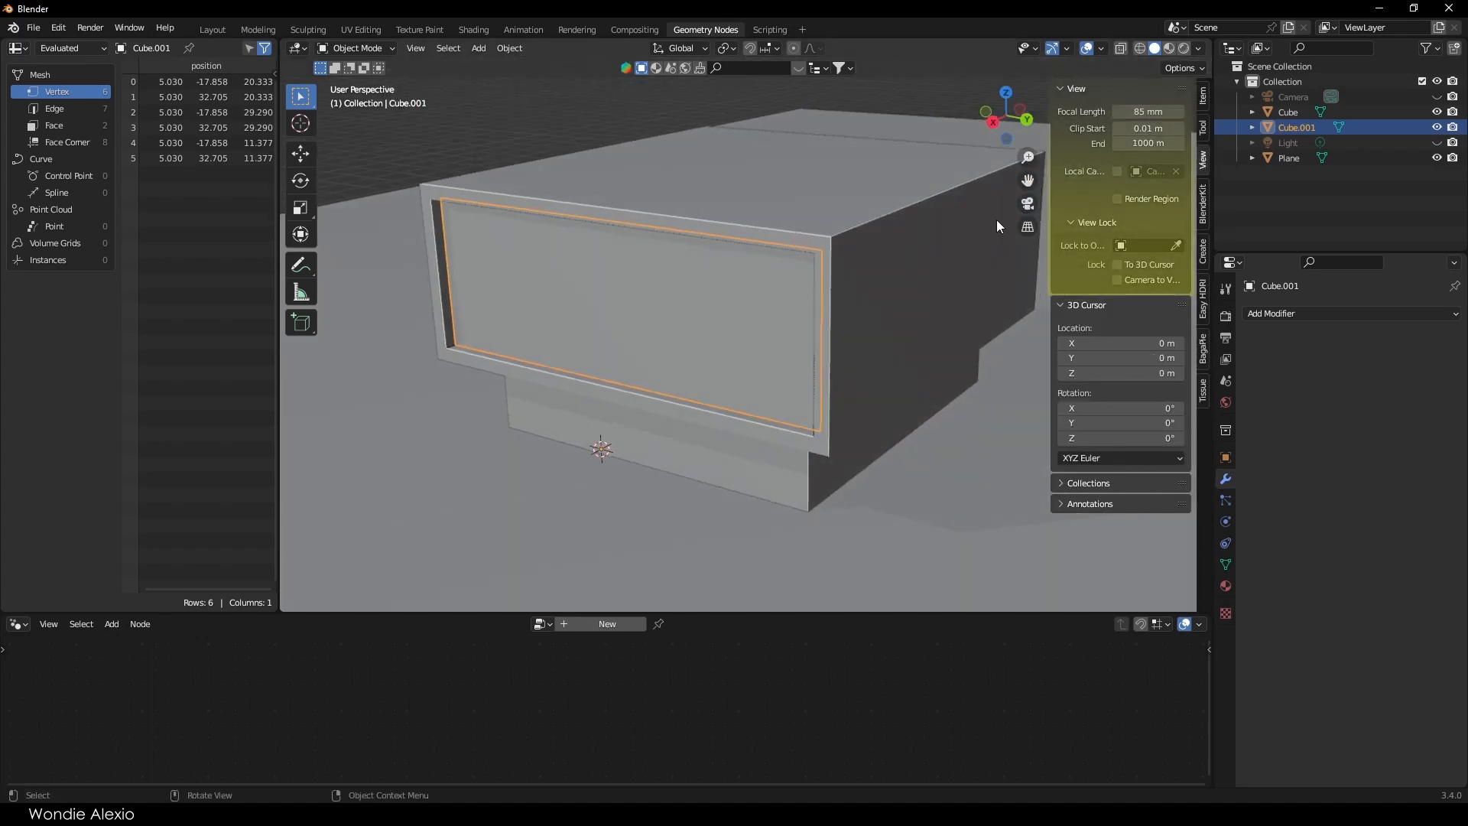
left_click(537, 125)
key("n")
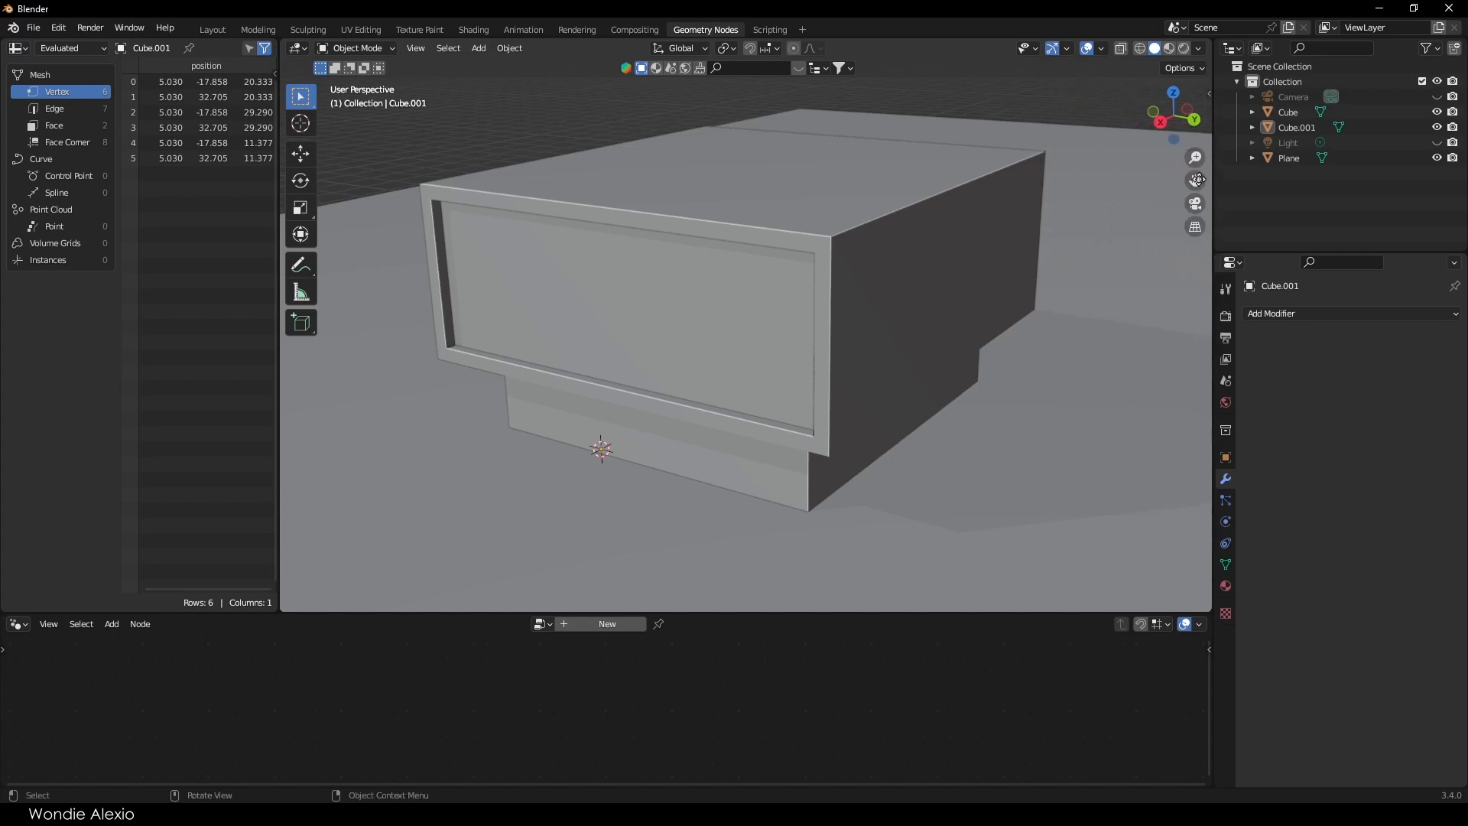
Step: Create a new geometry node tree on the front panel and spread its Group Input and Group Output nodes apart
middle_click_drag(879, 277, 899, 303)
left_click(830, 359)
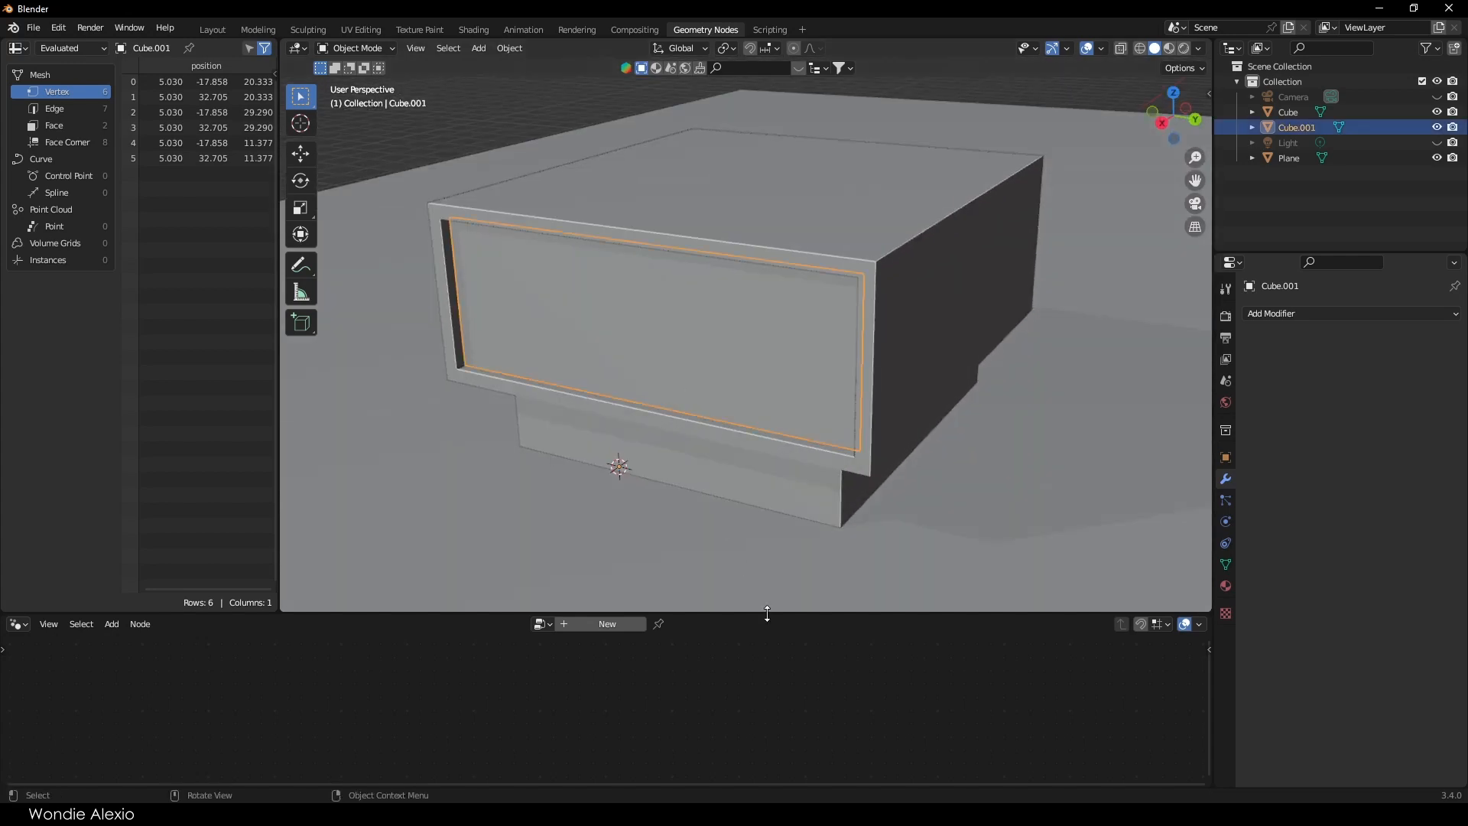
left_click_drag(767, 614, 727, 459)
left_click(600, 468)
key("a")
key("g")
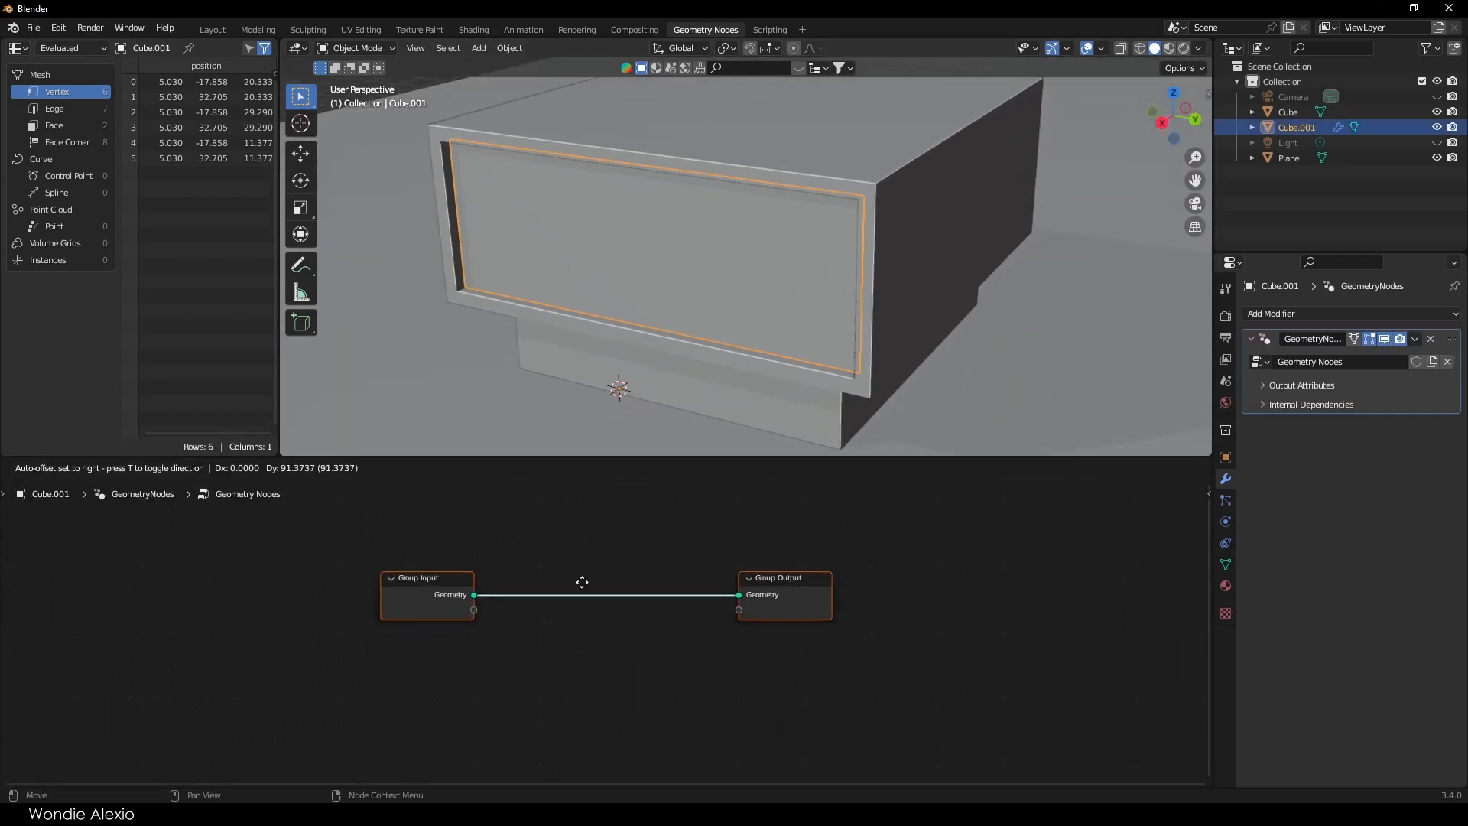
left_click(580, 584)
left_click_drag(428, 577, 101, 546)
left_click_drag(783, 586, 925, 575)
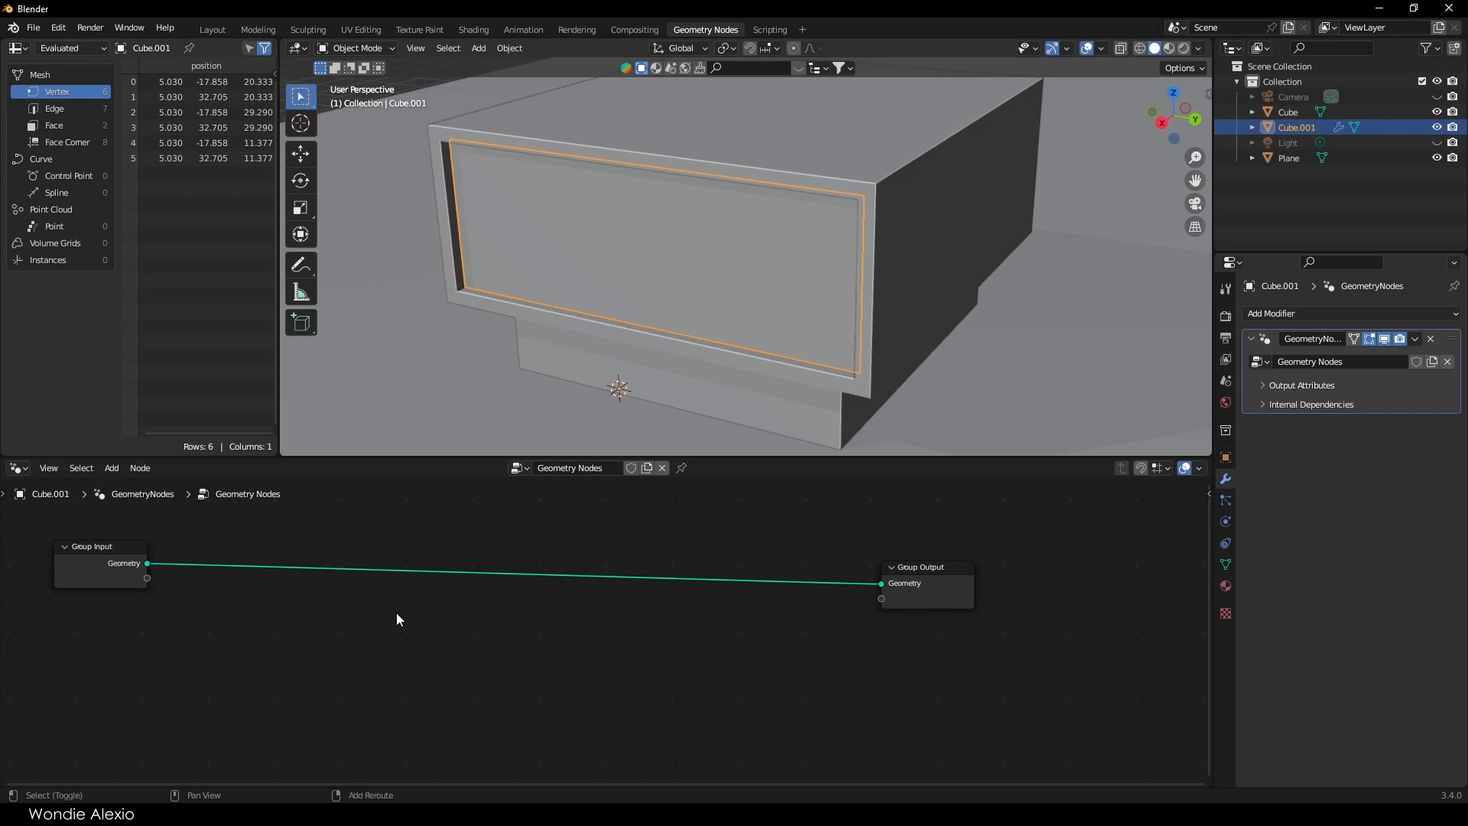
Step: Insert a Distribute Points on Faces node between Group Input and Group Output, and tidy the node layout
key("shift+a")
left_click(334, 419)
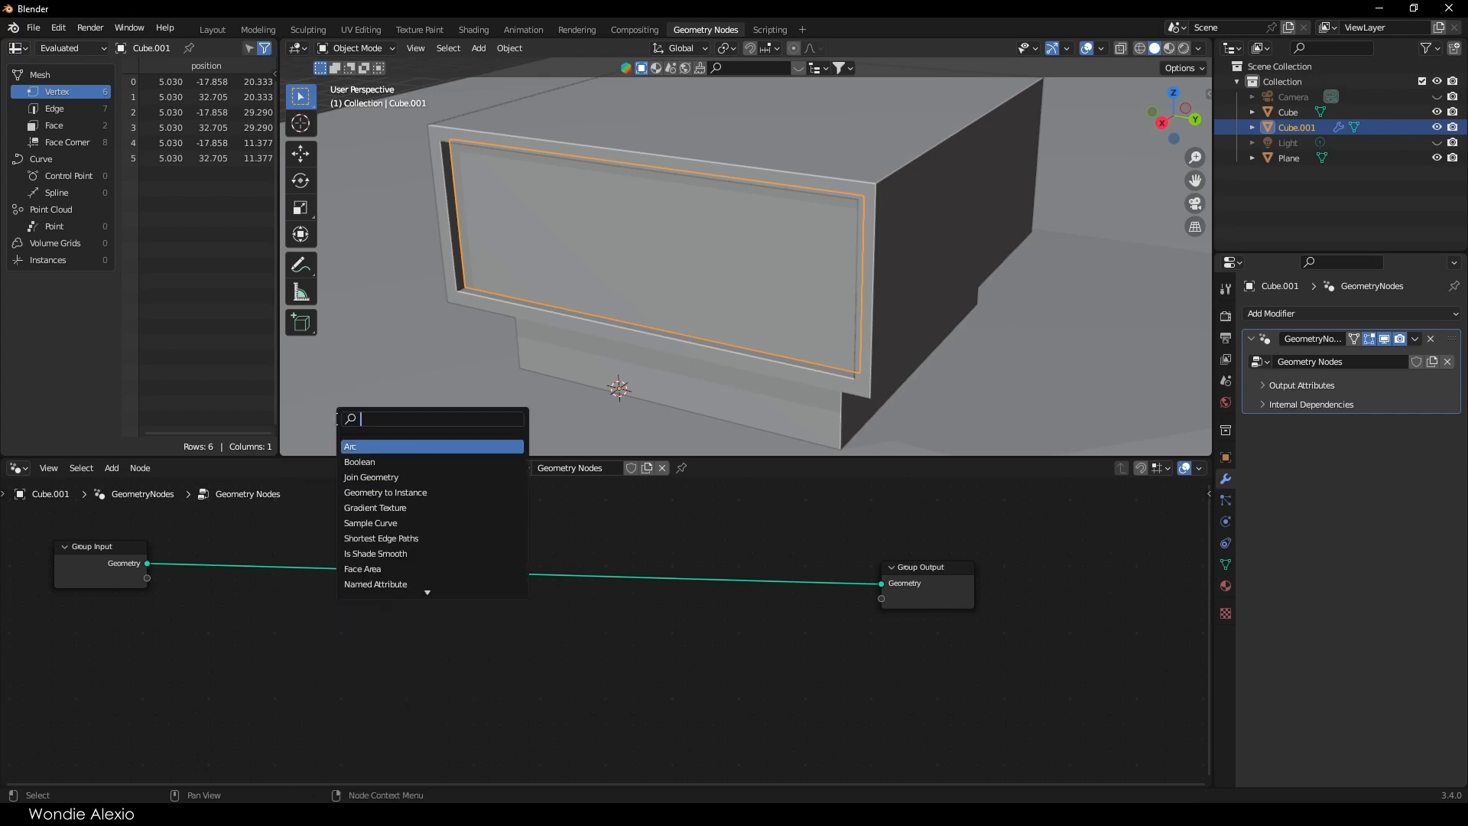
type("dist")
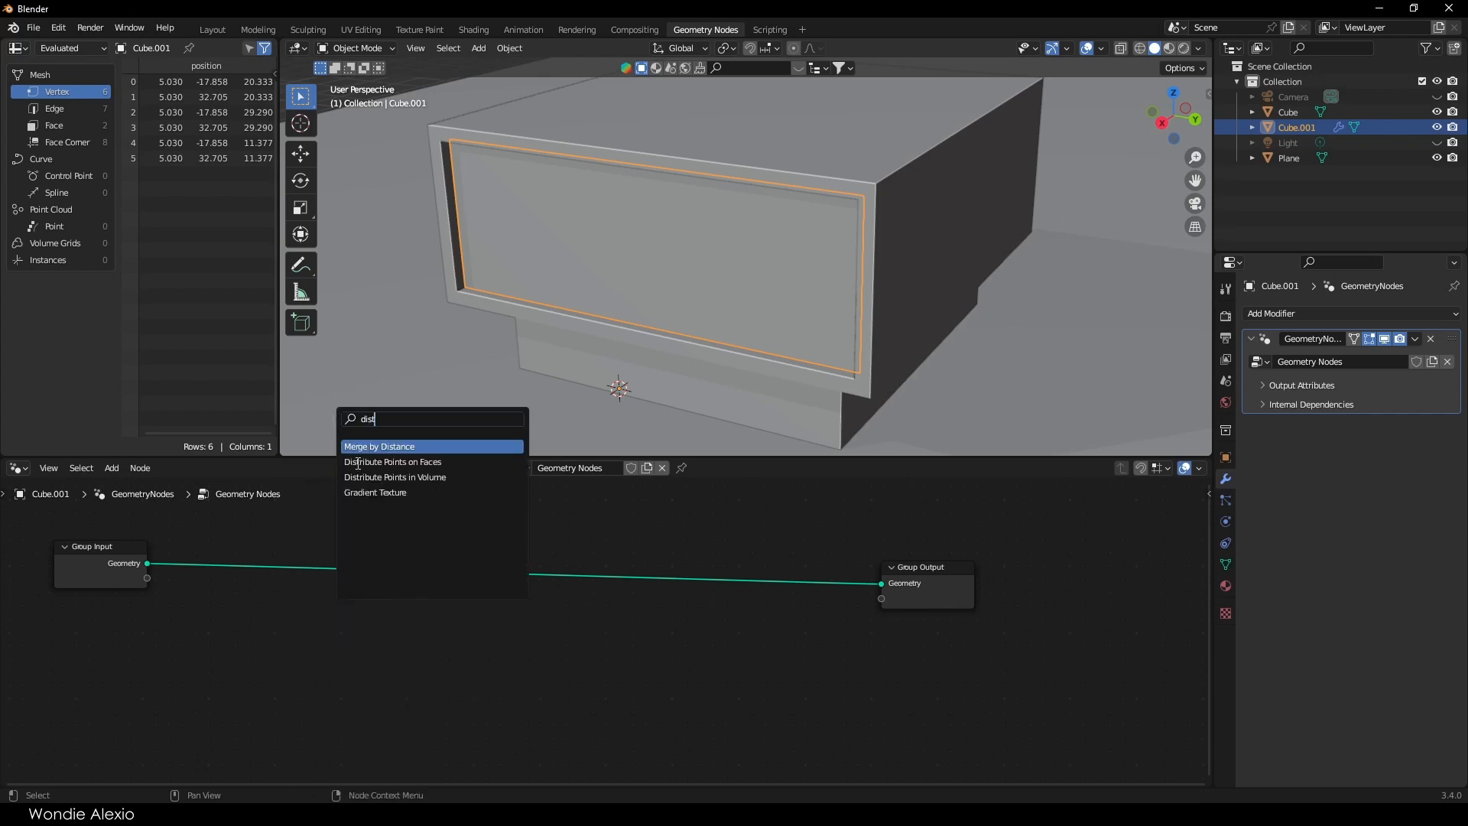
left_click(443, 461)
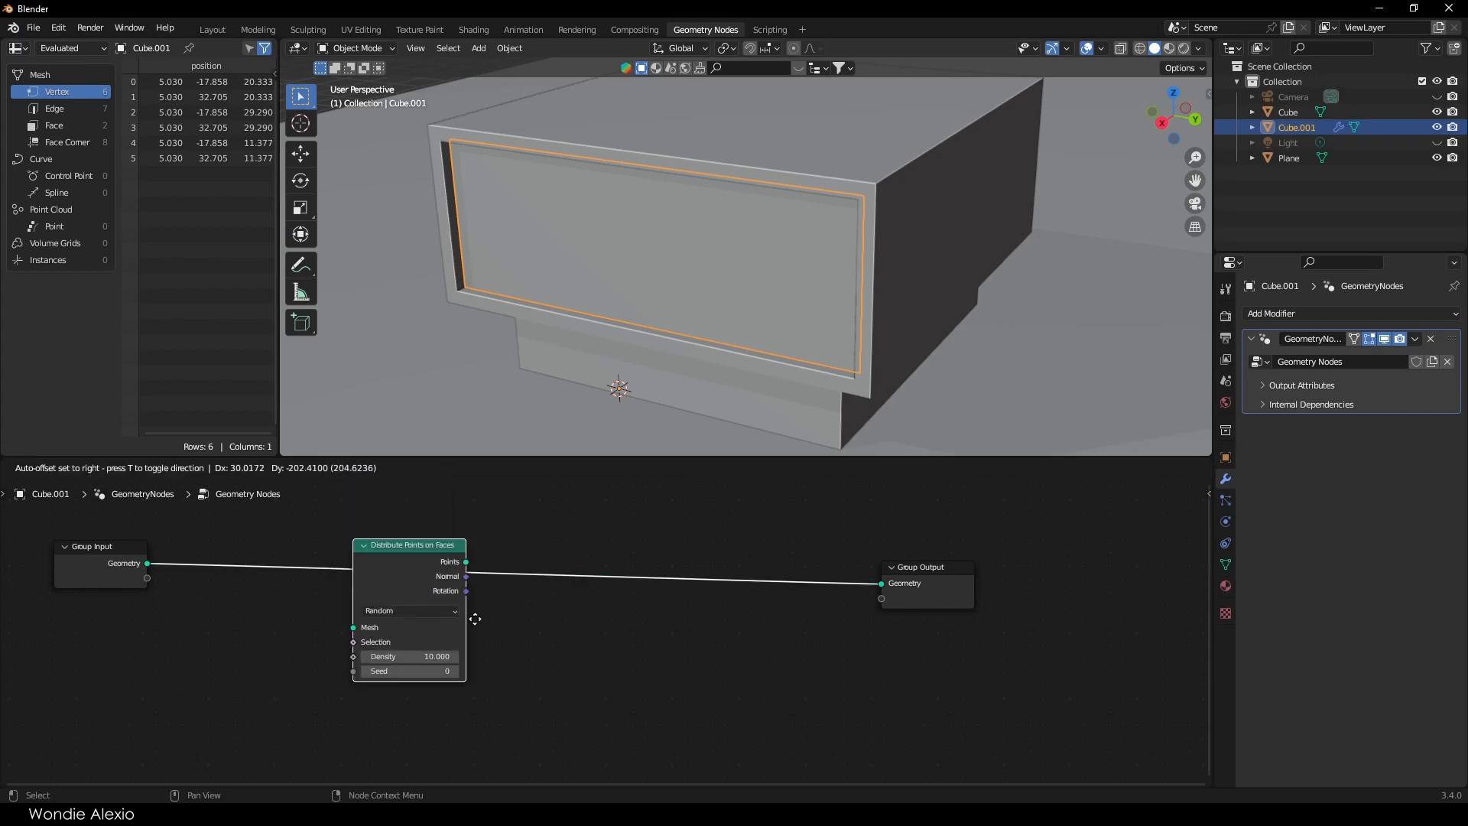
left_click(531, 610)
left_click_drag(479, 565, 392, 567)
scroll(608, 634, "down", 3)
left_click(610, 649)
left_click_drag(204, 570, 171, 548)
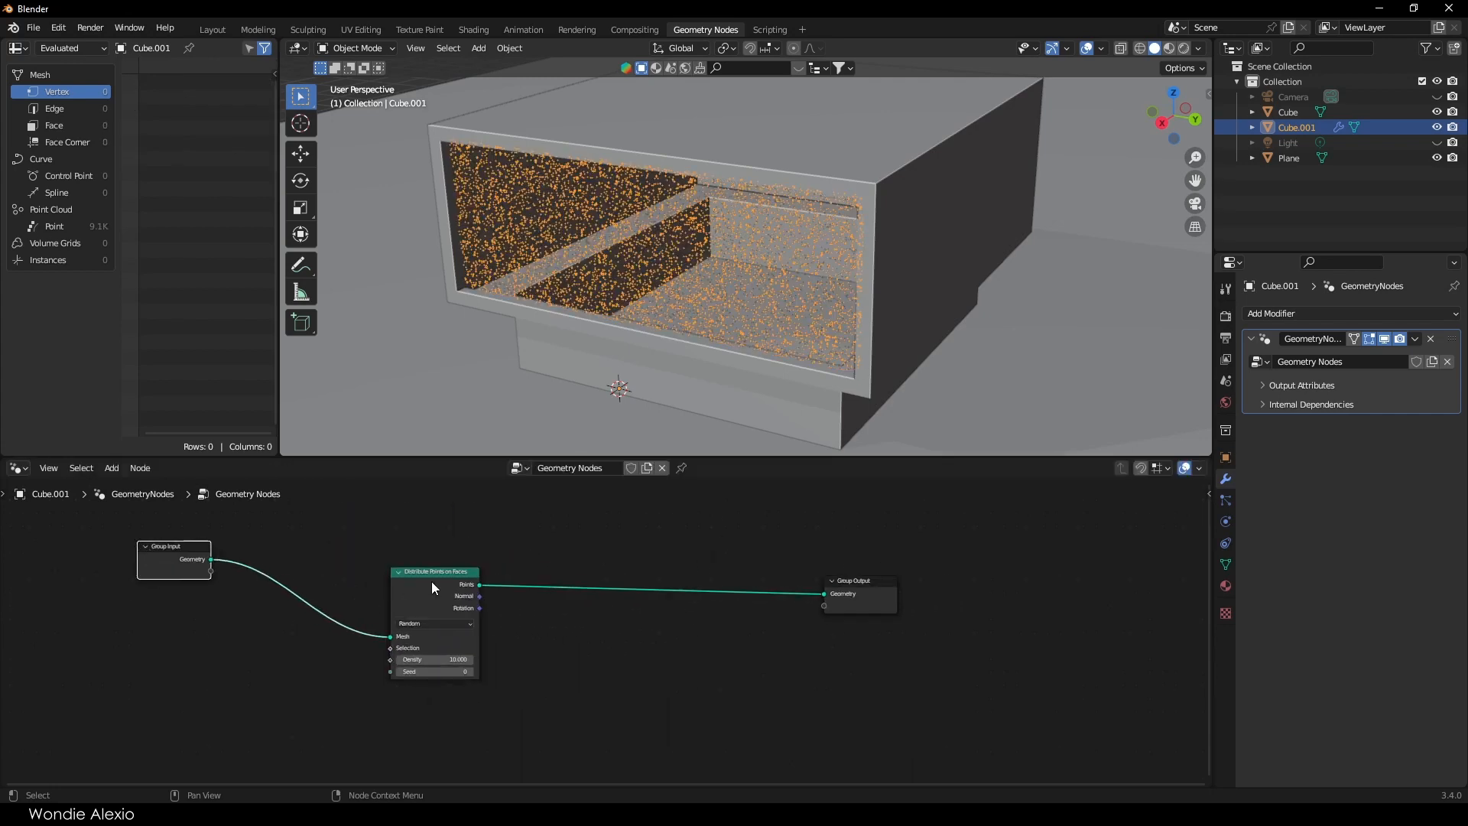
left_click_drag(431, 587, 404, 578)
left_click_drag(820, 597, 815, 581)
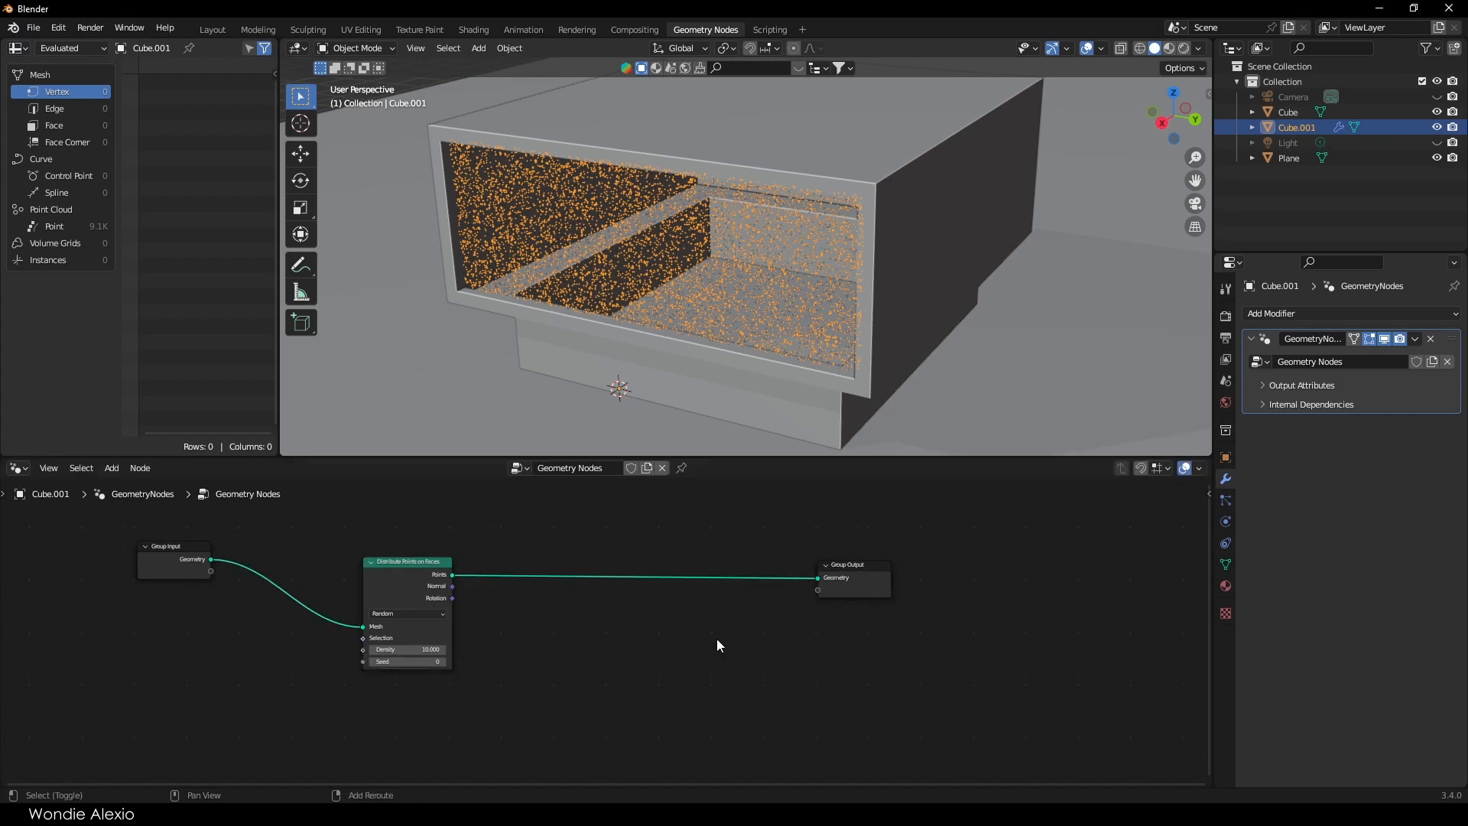
Step: Insert an Instance on Points node between Distribute Points on Faces and Group Output, and arrange the nodes
key("shift+a")
left_click(662, 439)
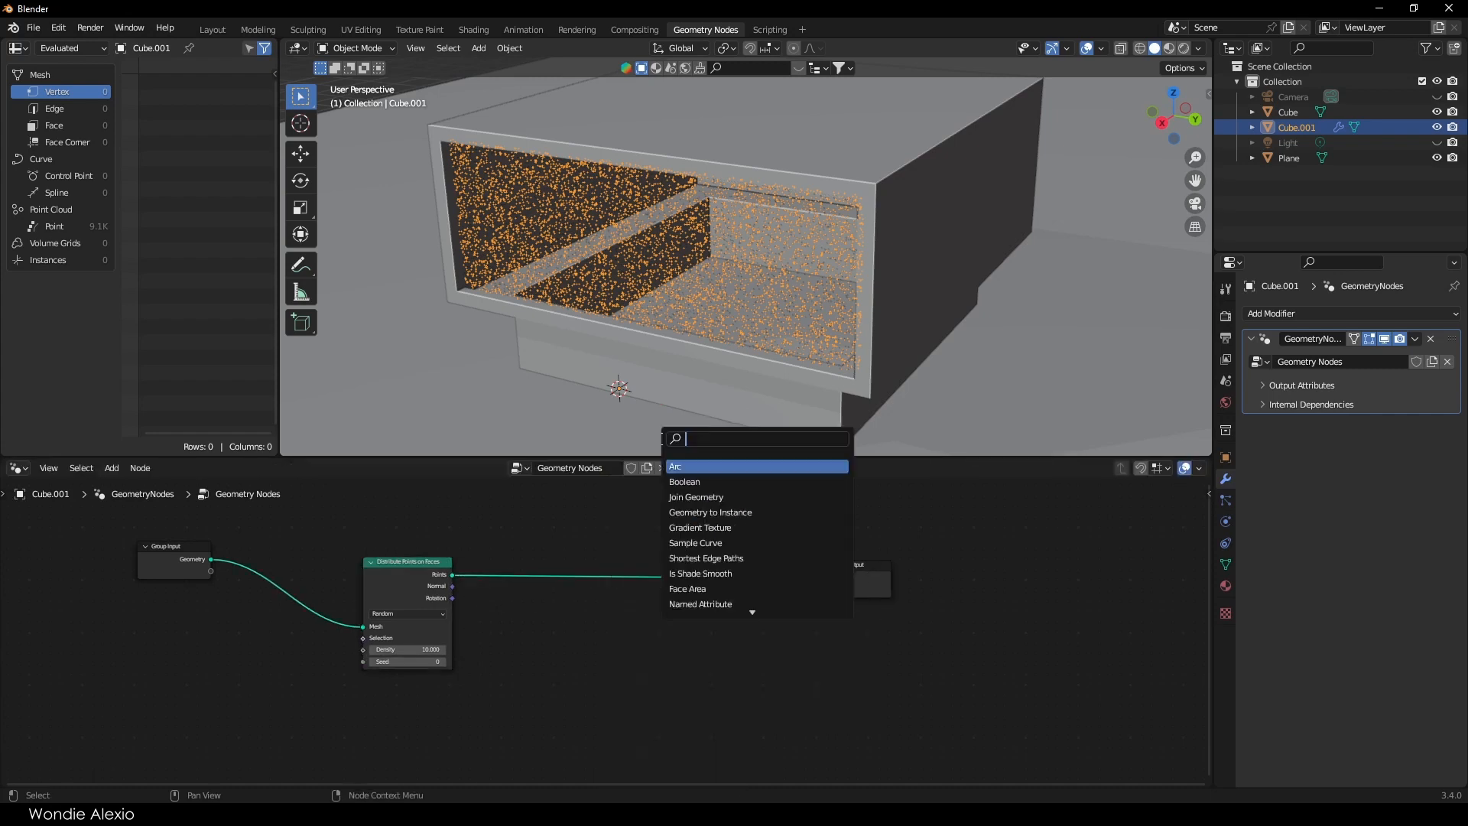
type("instac")
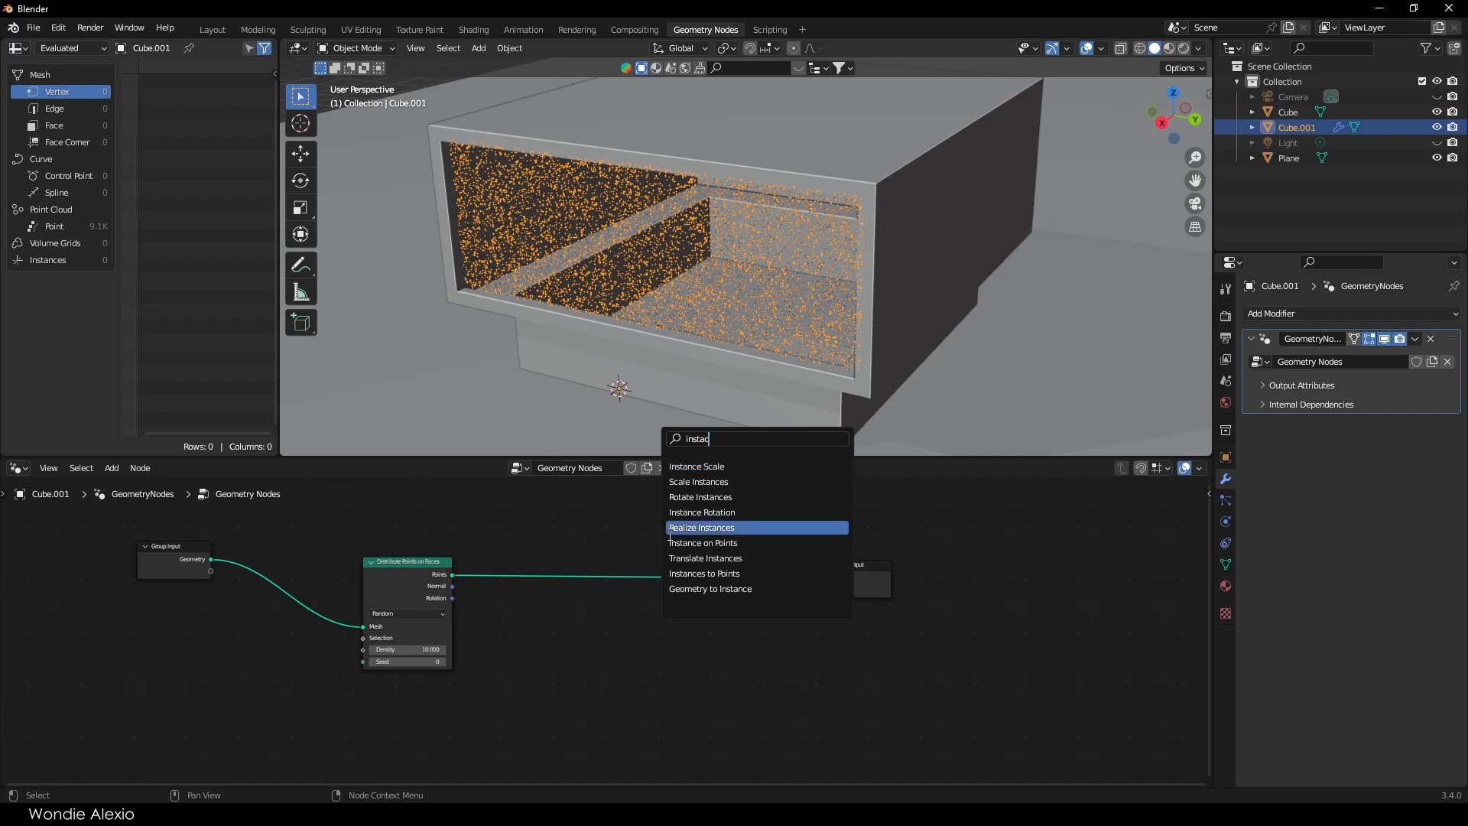
key("BackSpace")
type("nce on")
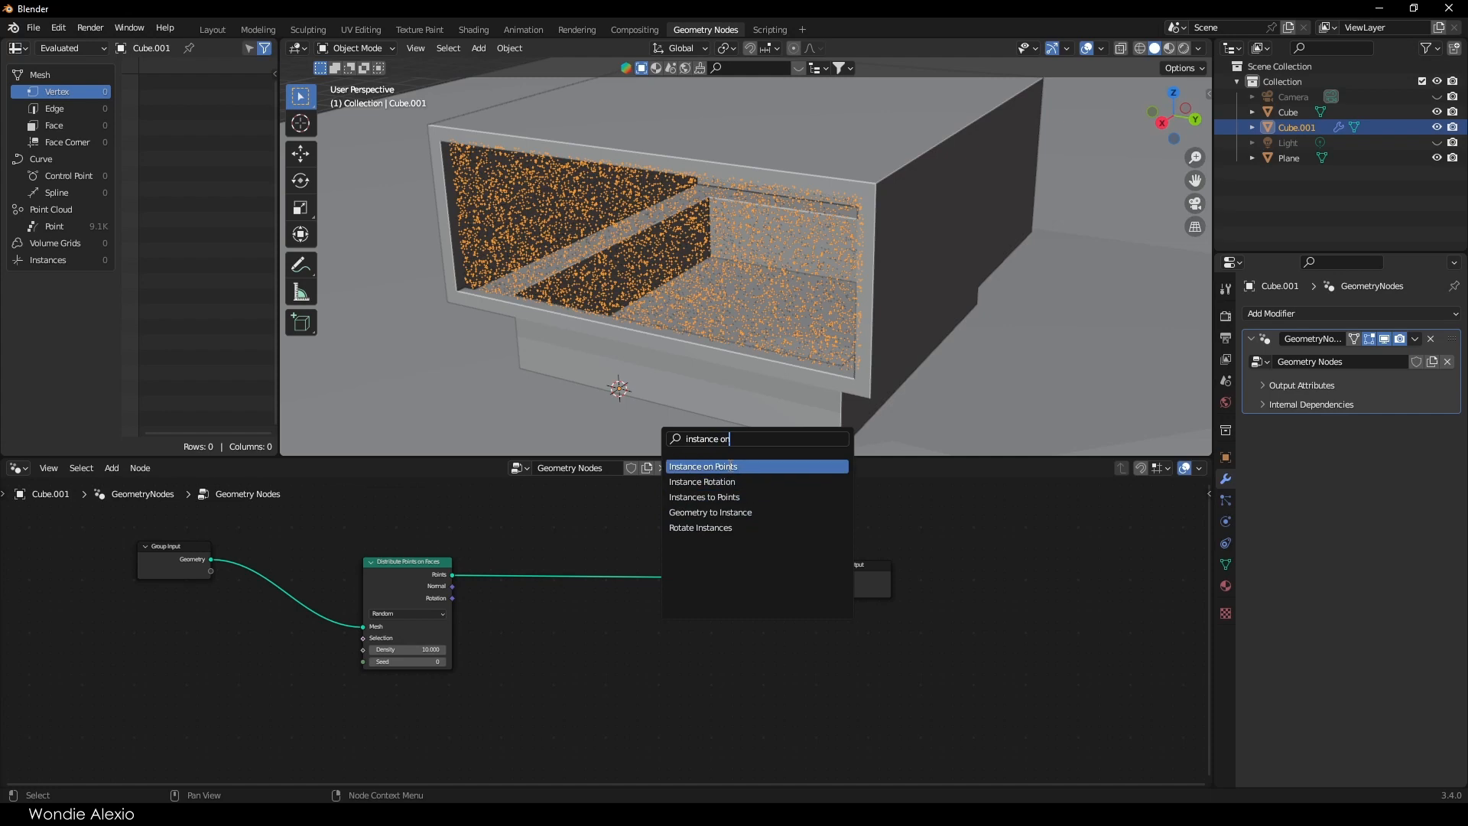
key("Return")
left_click(591, 570)
left_click_drag(420, 565, 405, 533)
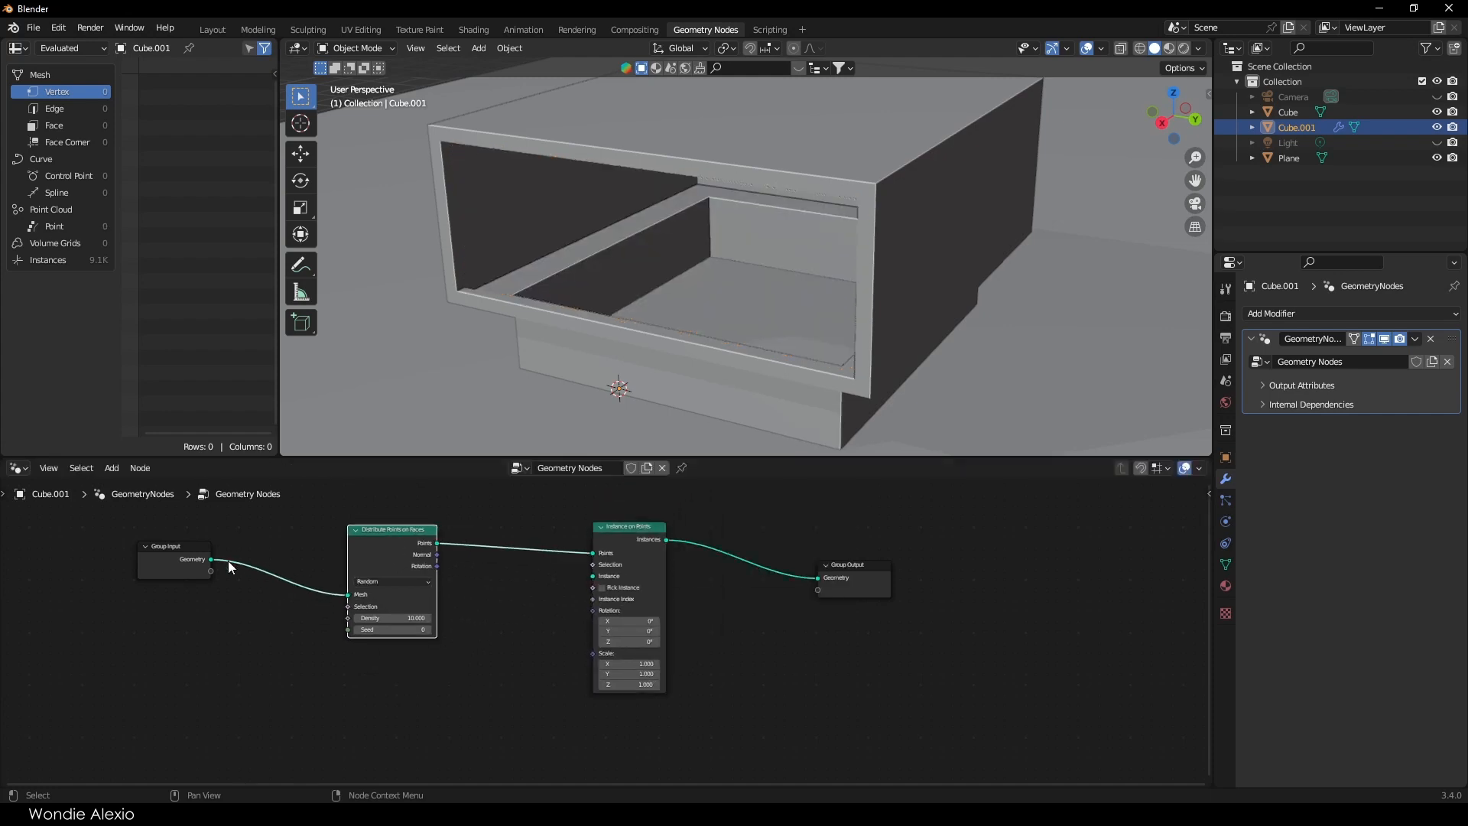
Step: Add a Cube mesh primitive node and place it below Distribute Points on Faces
left_click_drag(145, 558, 139, 556)
left_click(500, 697)
key("shift+a")
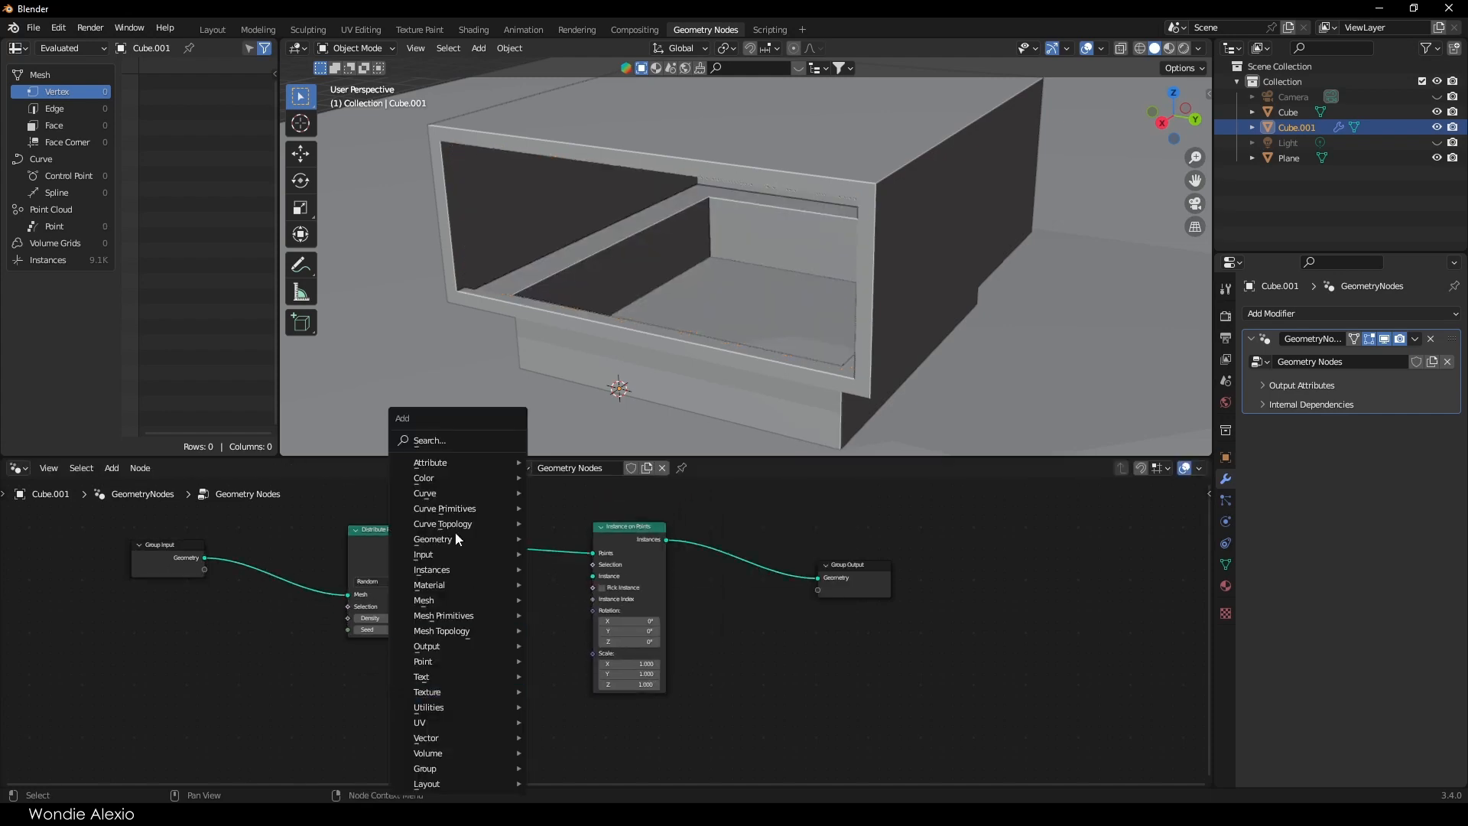
left_click(458, 438)
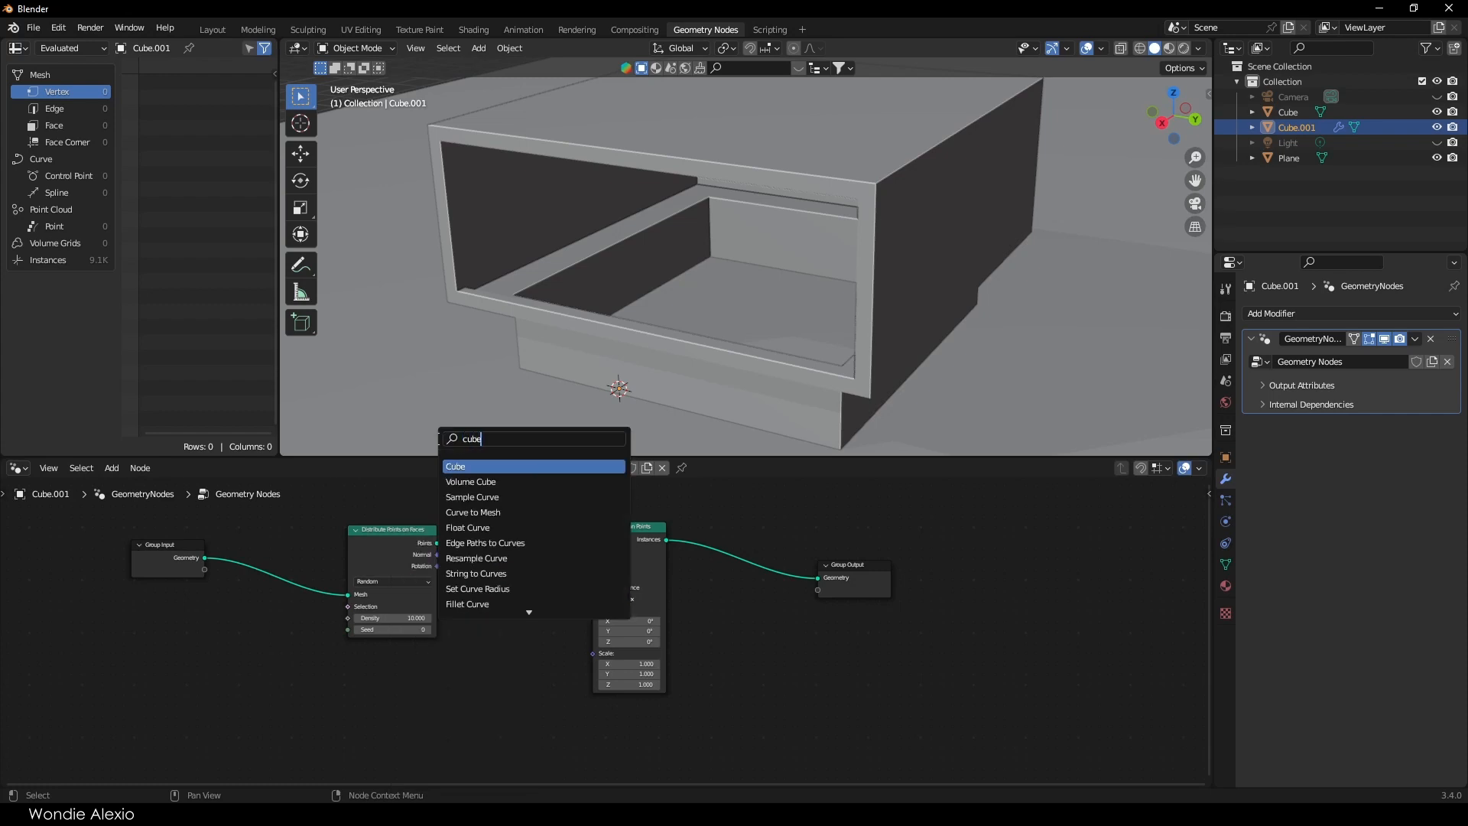
type("cube")
left_click(474, 467)
left_click(495, 639)
Step: Enlarge the node editor and link the Cube's Mesh output to the Instance input of Instance on Points
scroll(493, 633, "up", 3)
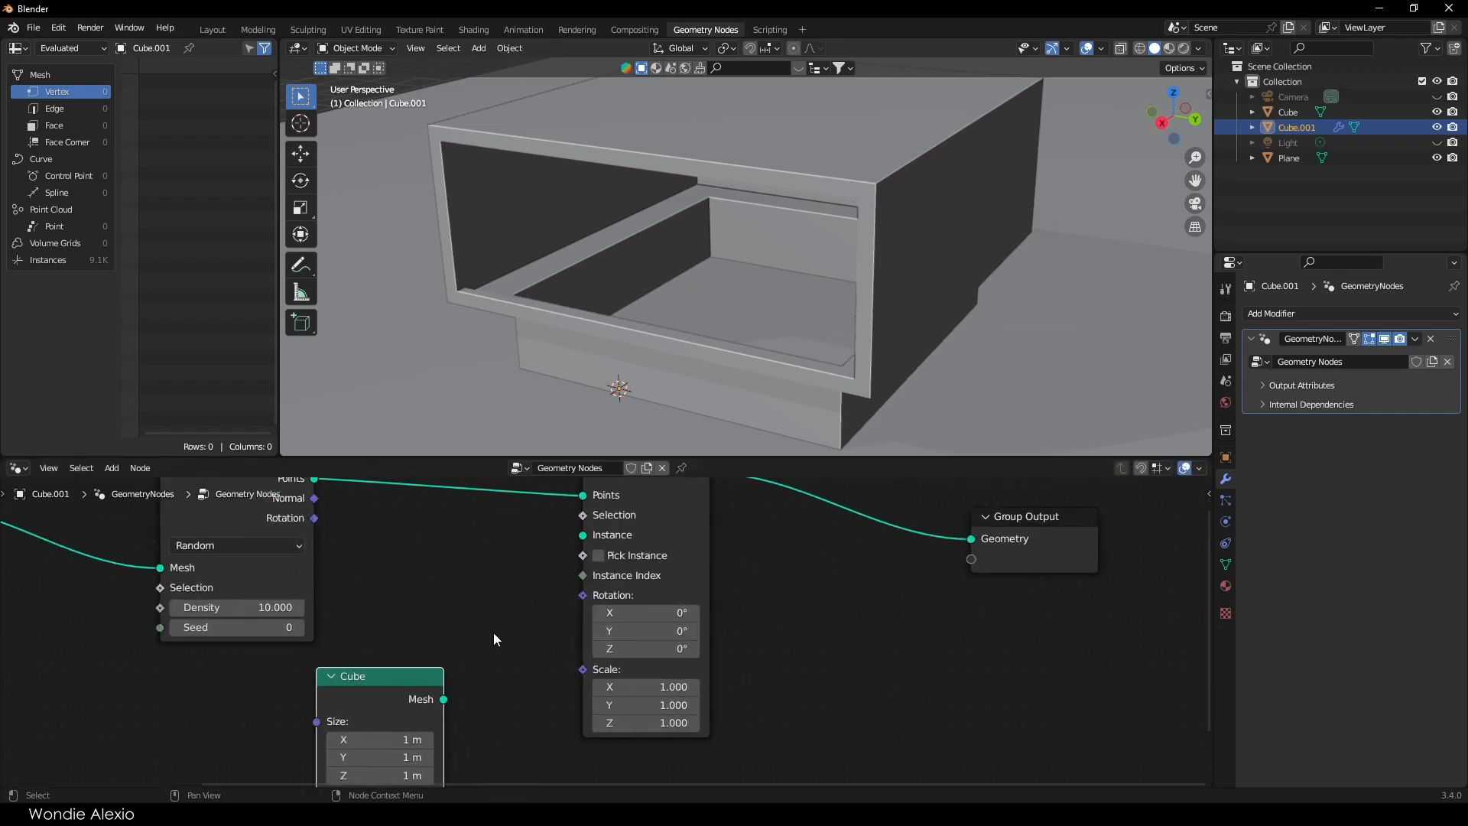
left_click_drag(468, 461, 468, 366)
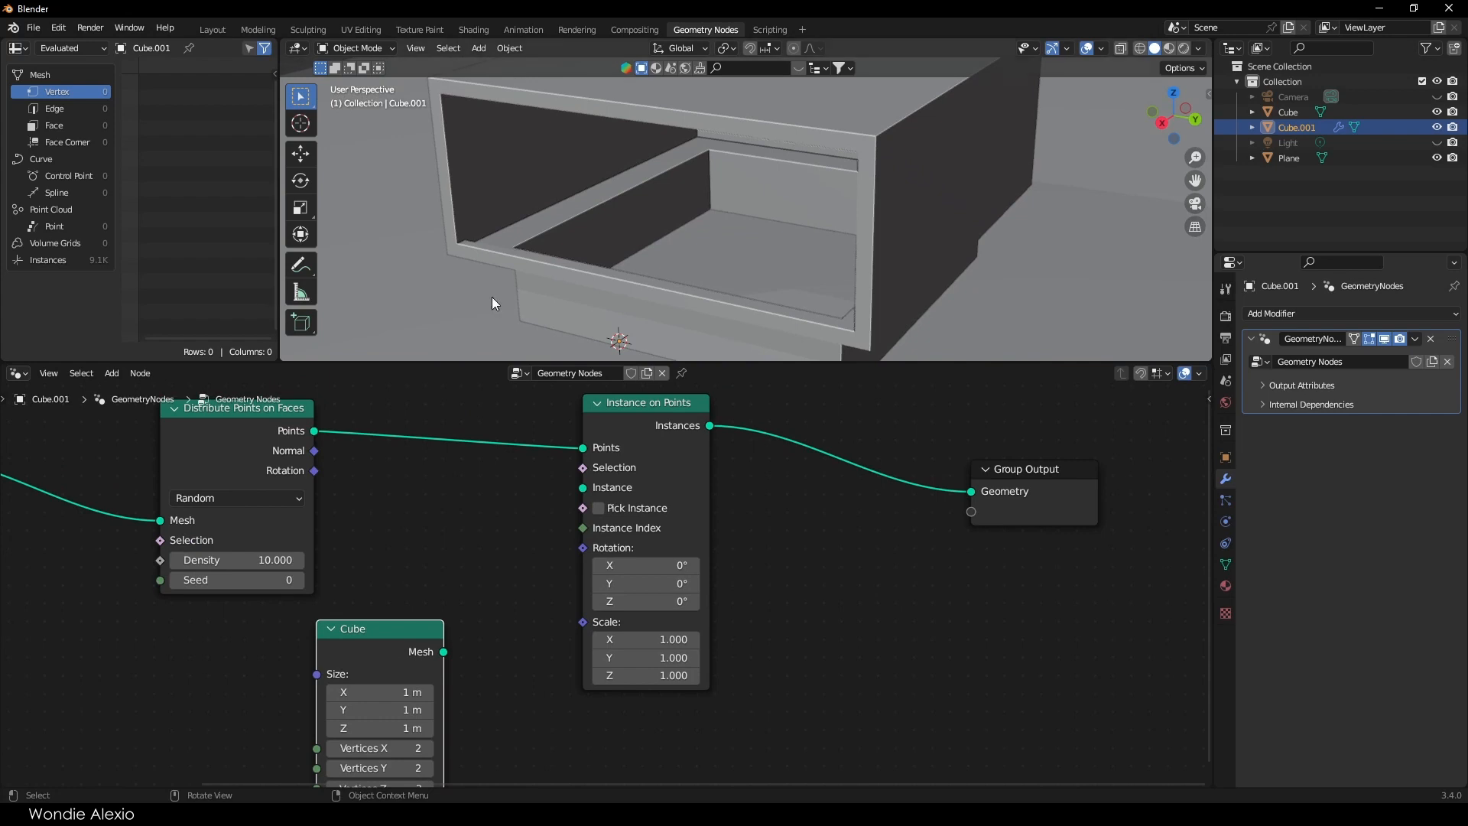
middle_click_drag(462, 567, 598, 523)
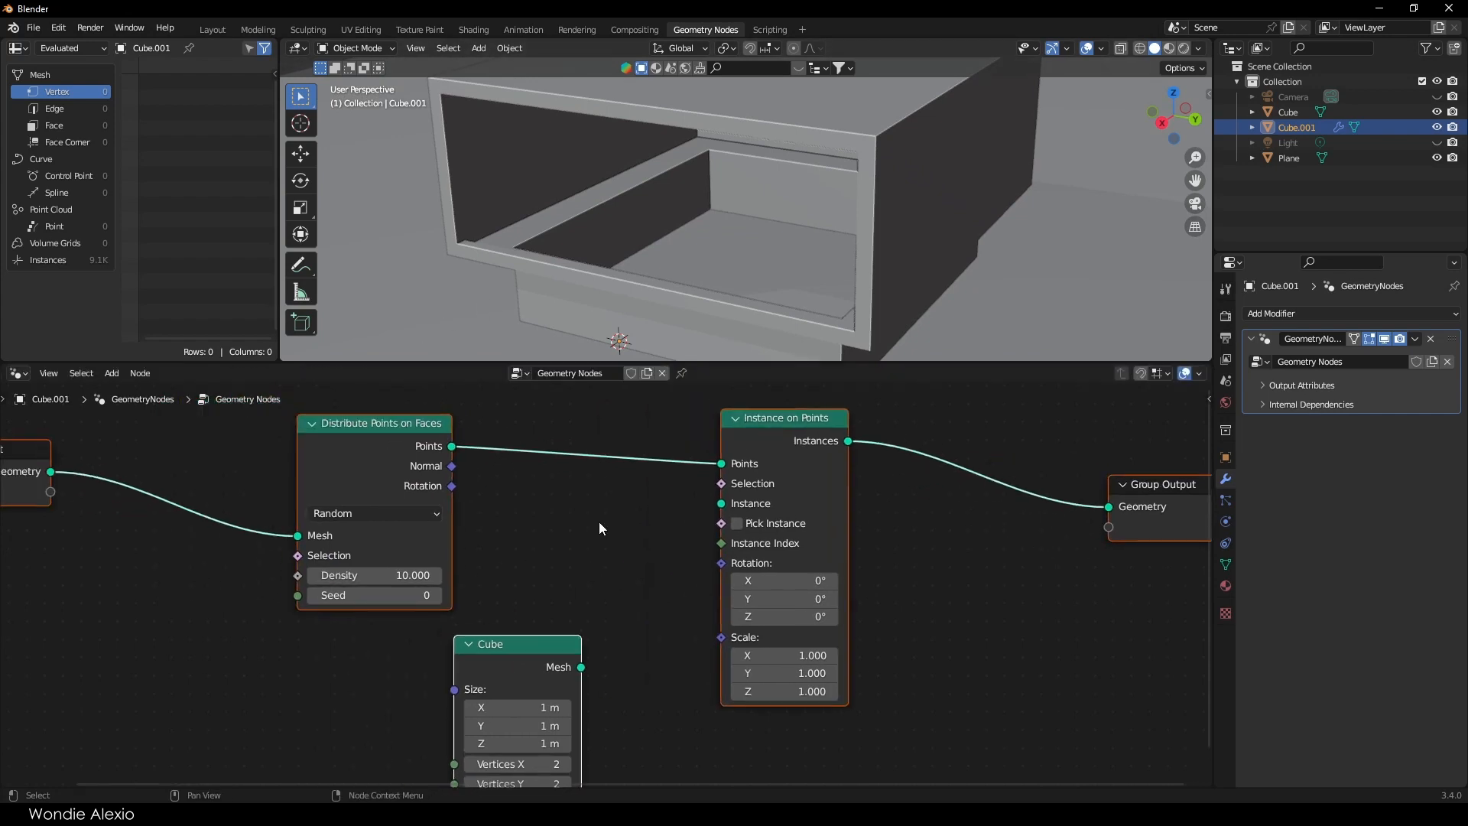
left_click(471, 642)
left_click_drag(722, 512, 721, 505)
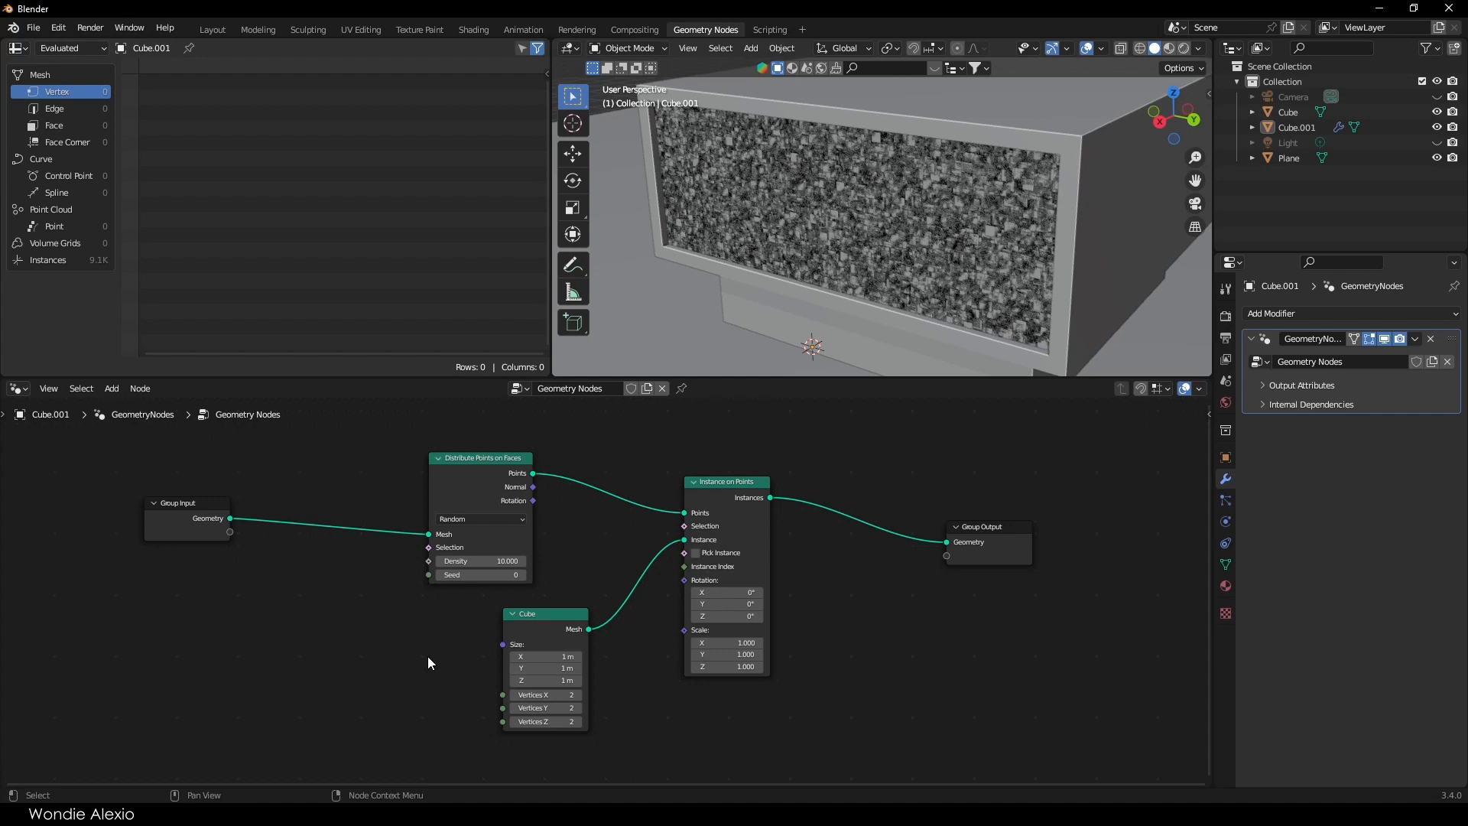
Step: Add a Combine XYZ node, link its Vector to the Cube's Size, and set X, Y and Z to 1
key("shift+a")
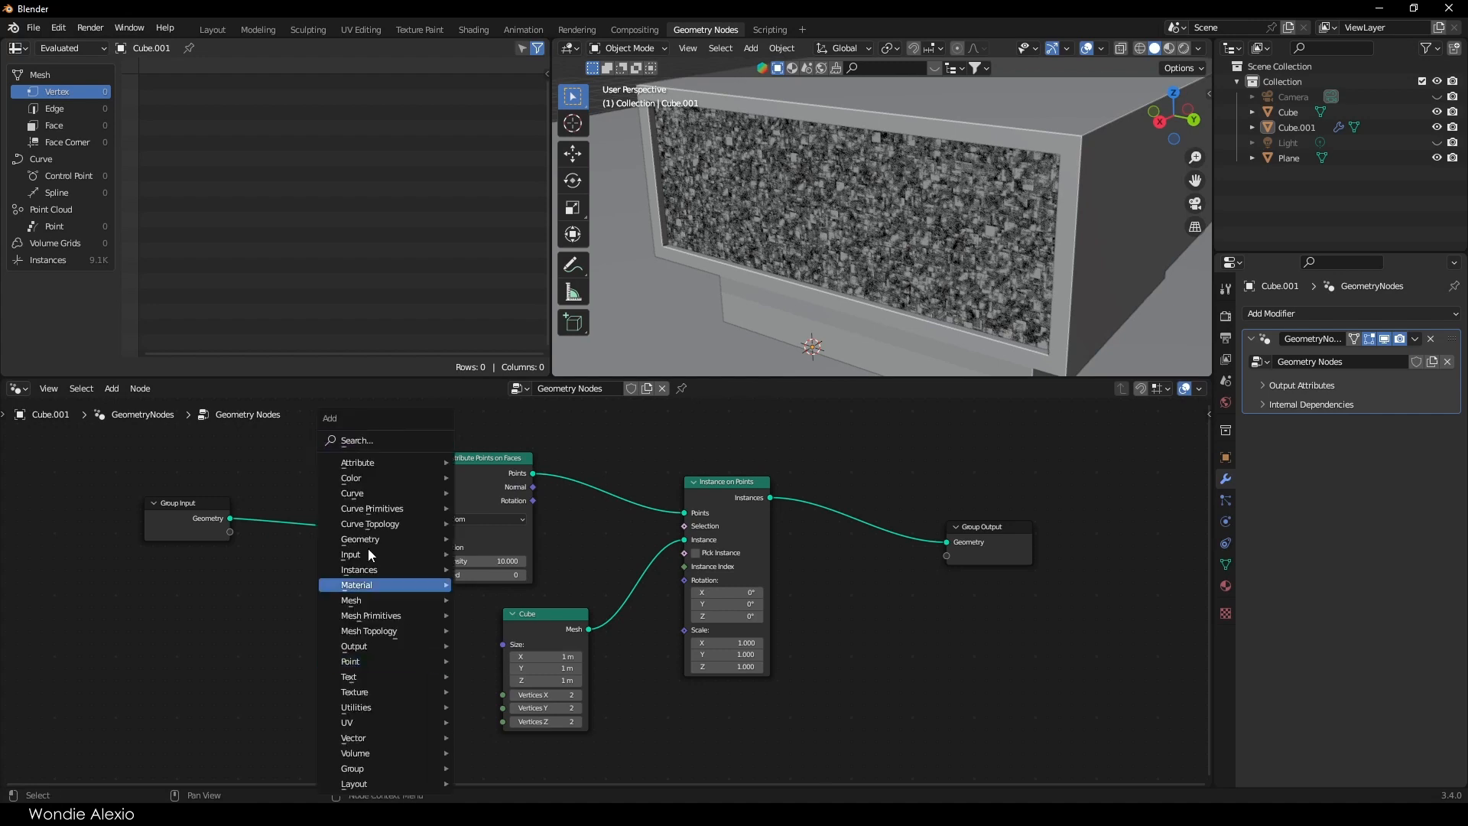
left_click(355, 439)
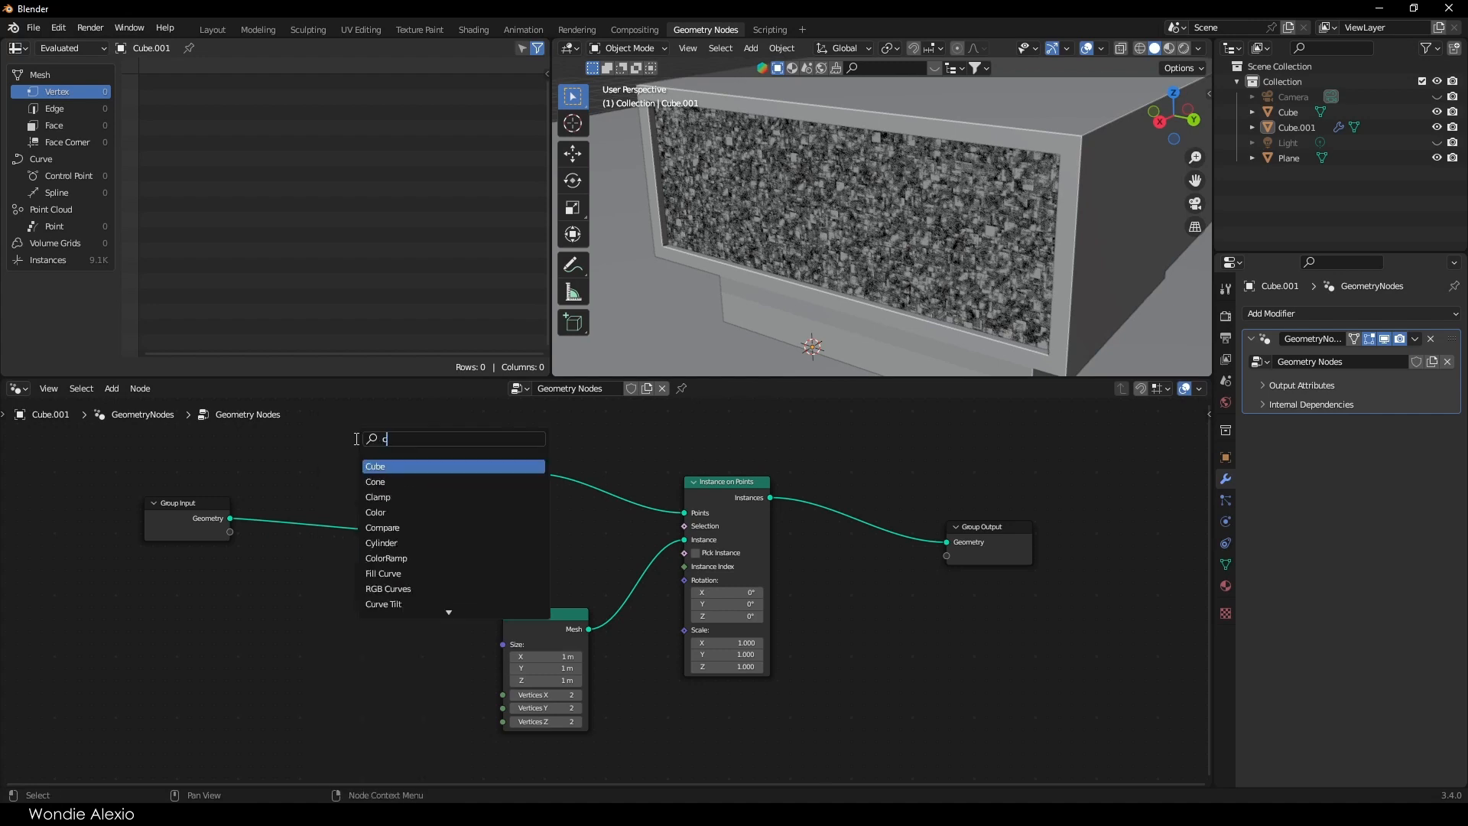
left_click(406, 467)
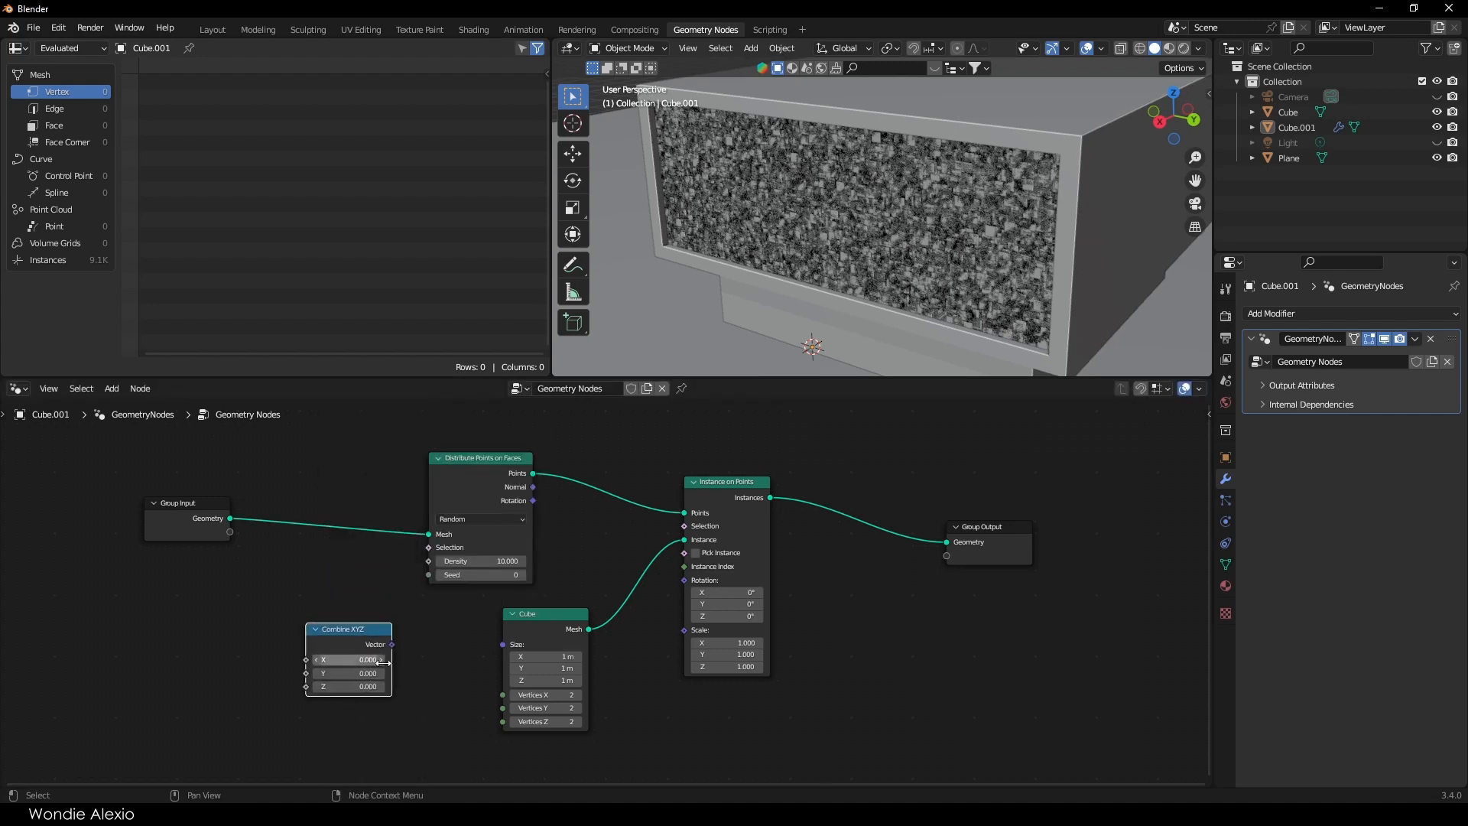
left_click_drag(490, 649, 502, 644)
left_click_drag(356, 628, 364, 630)
key("Return")
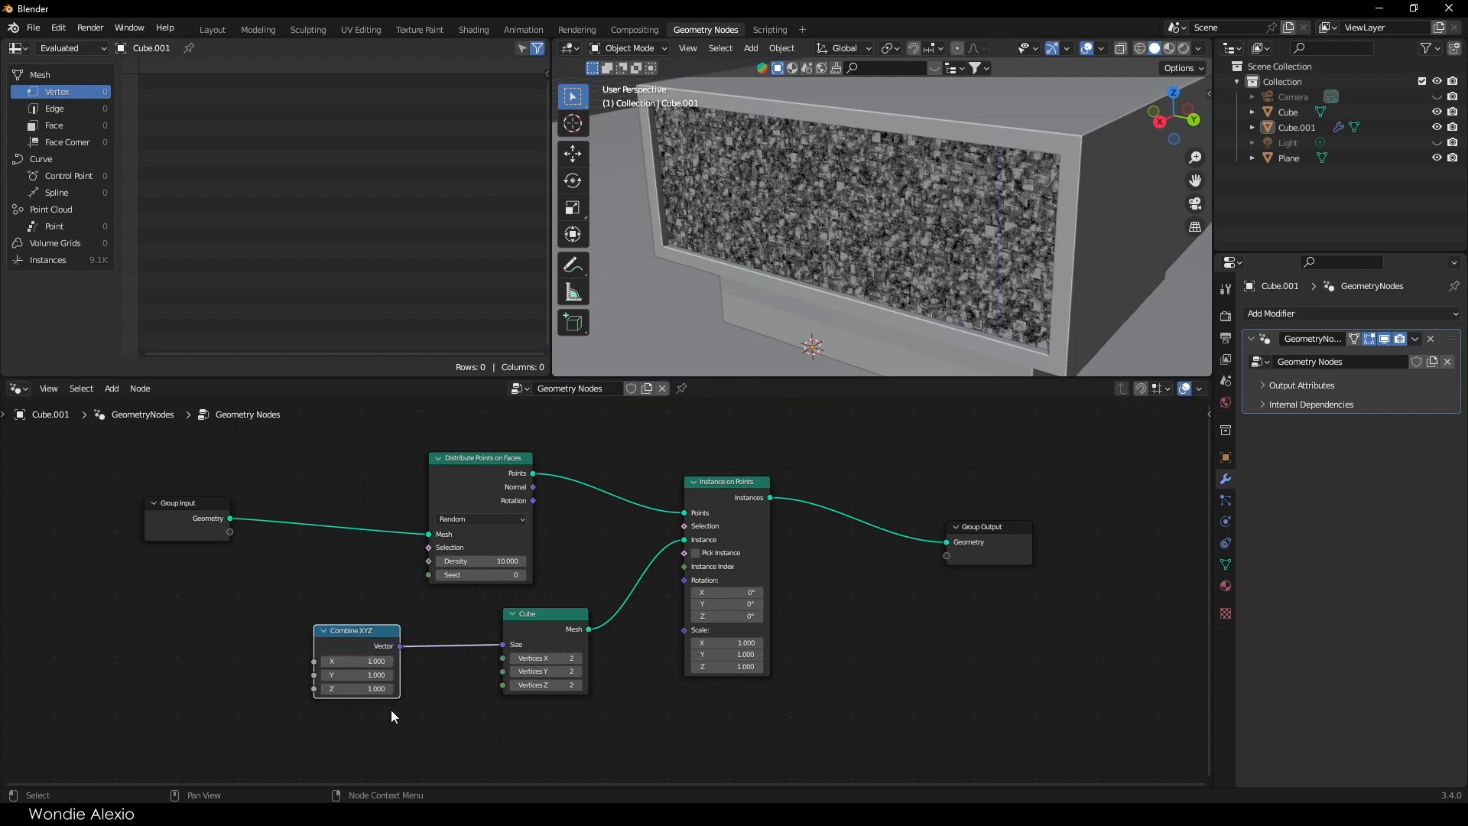
Step: Try an X value of 11 on the Combine XYZ node, enlarge the 3D view, and set X to 2
scroll(391, 710, "up", 3)
left_click_drag(299, 680, 451, 680)
left_click_drag(757, 384, 761, 495)
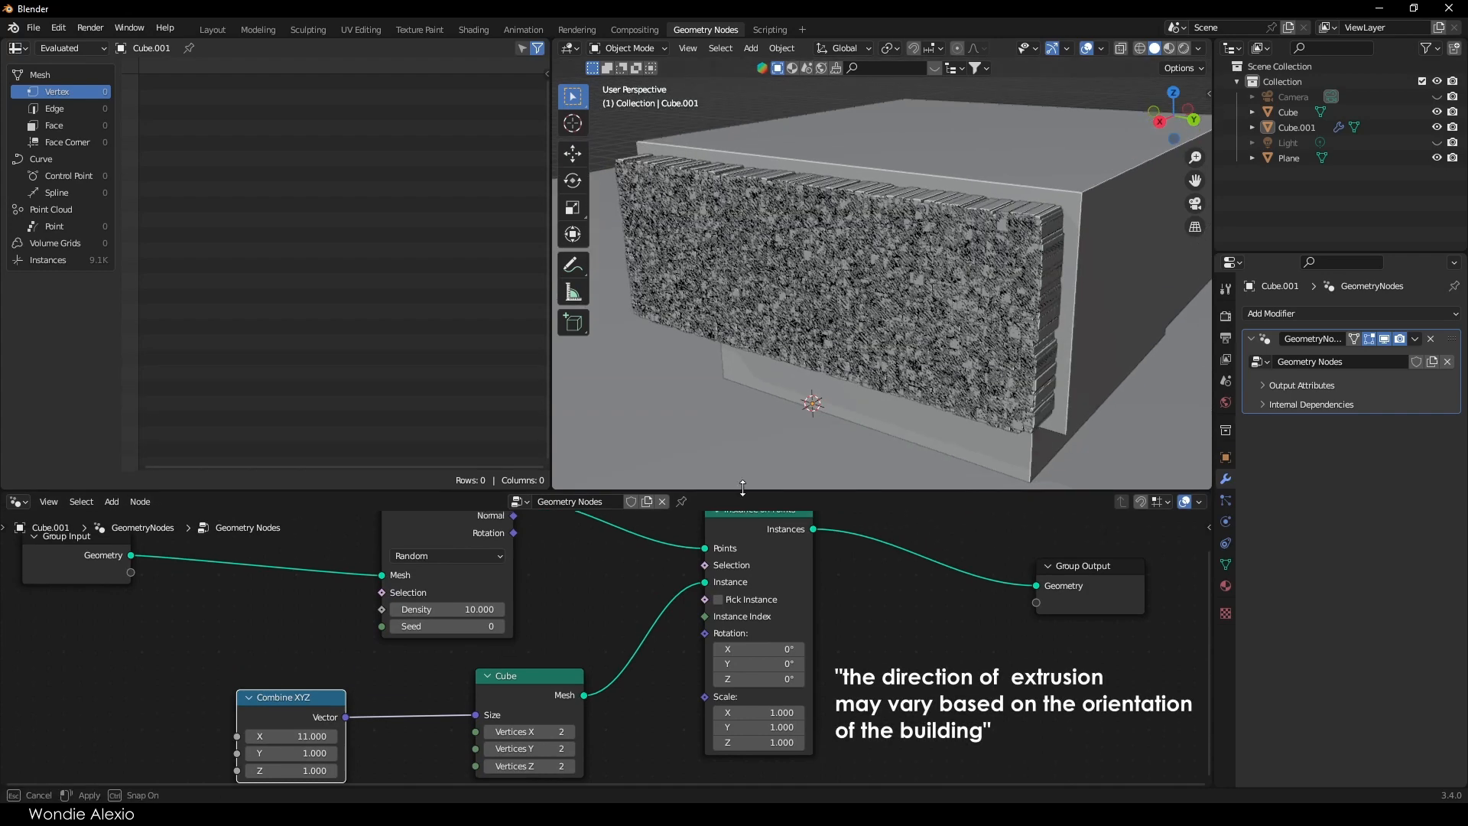
middle_click_drag(826, 382, 860, 360)
left_click_drag(295, 736, 329, 736)
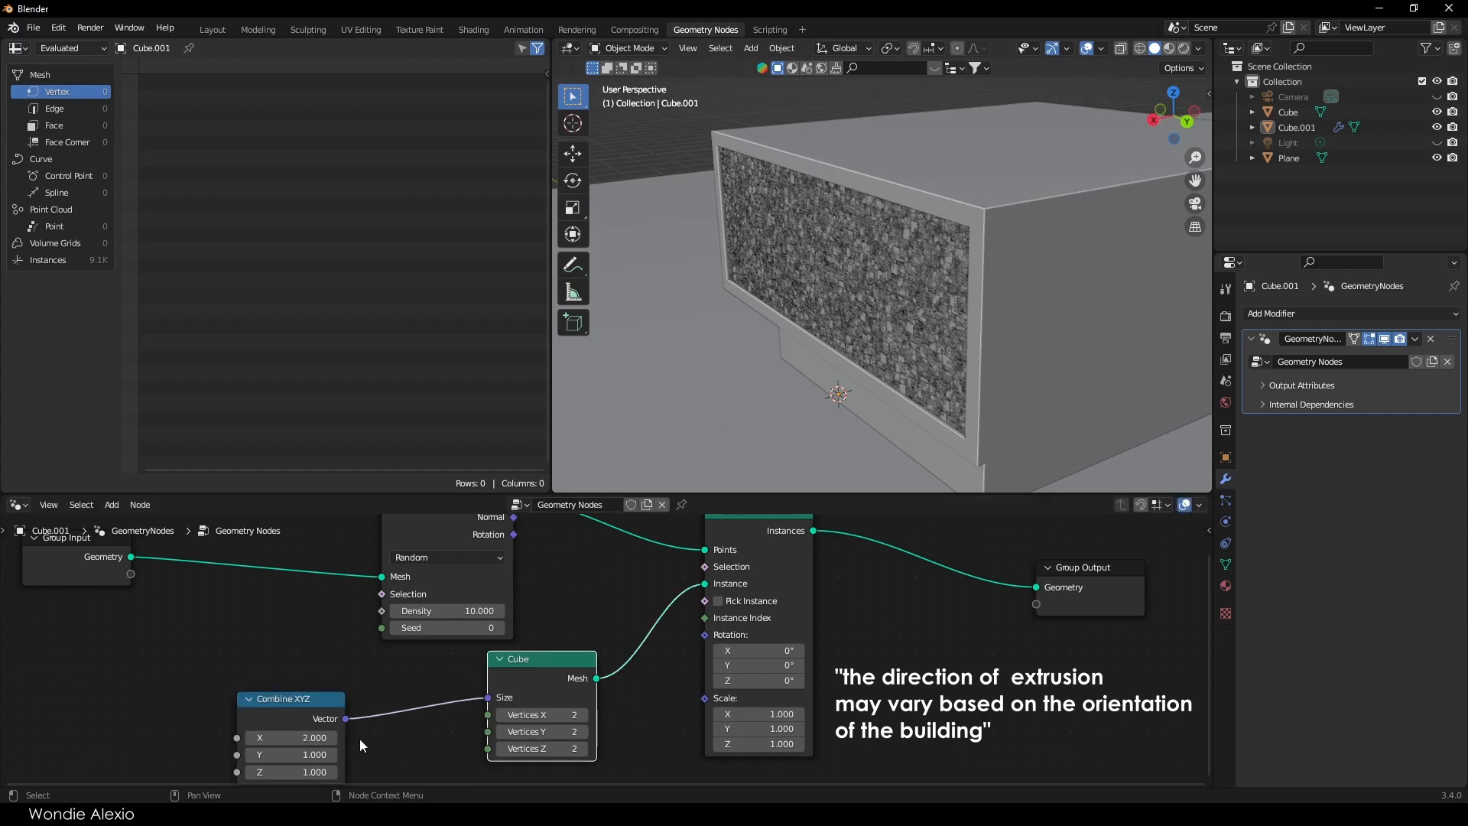
Step: Try Y and Z values of 7 on the Combine XYZ node, then reset both to 1
left_click_drag(291, 754, 321, 773)
left_click(295, 738)
left_click(296, 753)
mouse_move(289, 701)
left_mouse_down()
mouse_move(270, 649)
mouse_move(270, 718)
left_mouse_up()
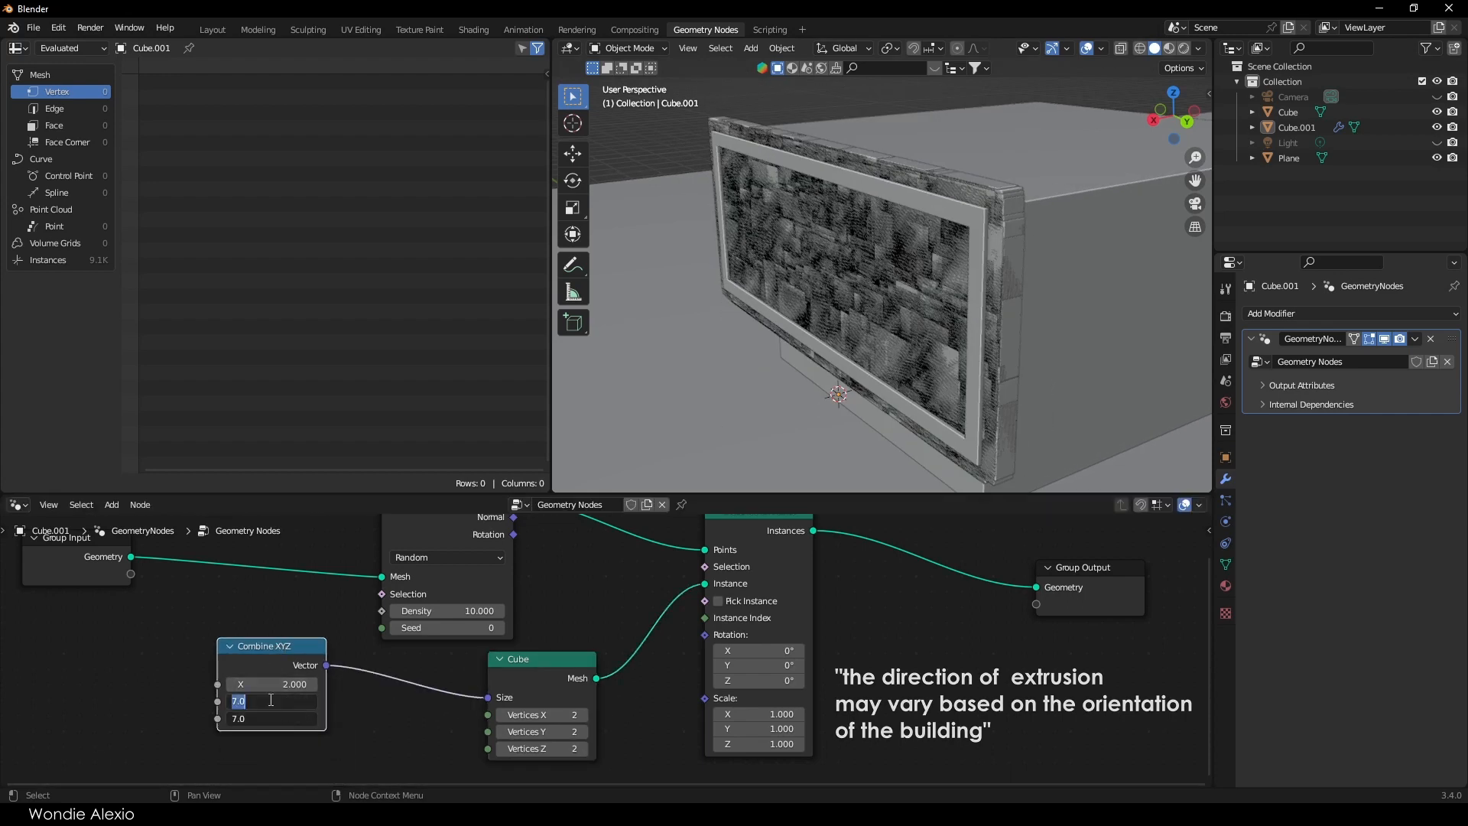
type("1")
key("Return")
left_click(366, 723)
scroll(740, 565, "down", 4)
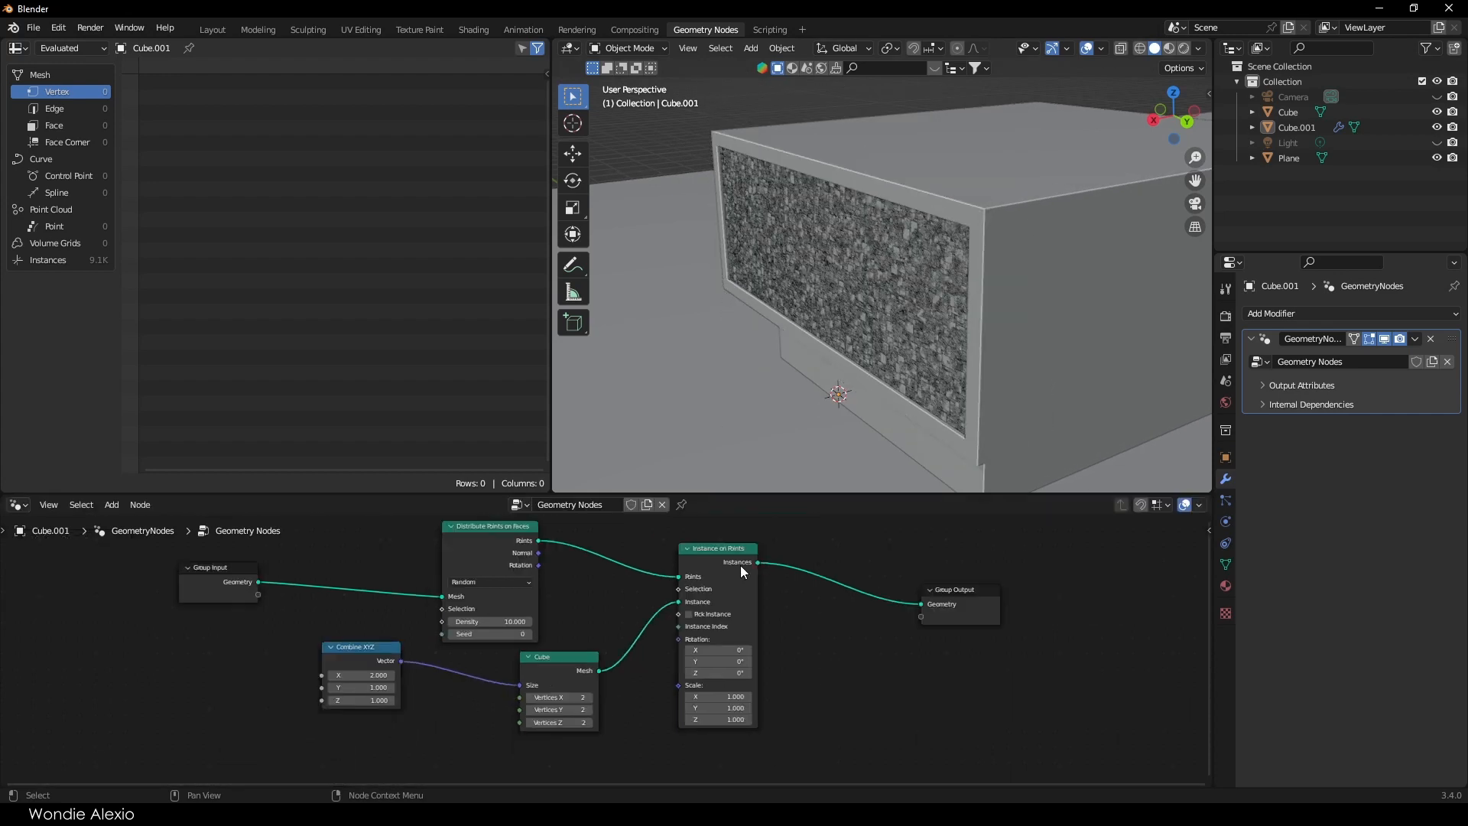
Step: Switch the spreadsheet area to the Geometry Node Editor and enlarge it beside the 3D viewport
left_click(21, 49)
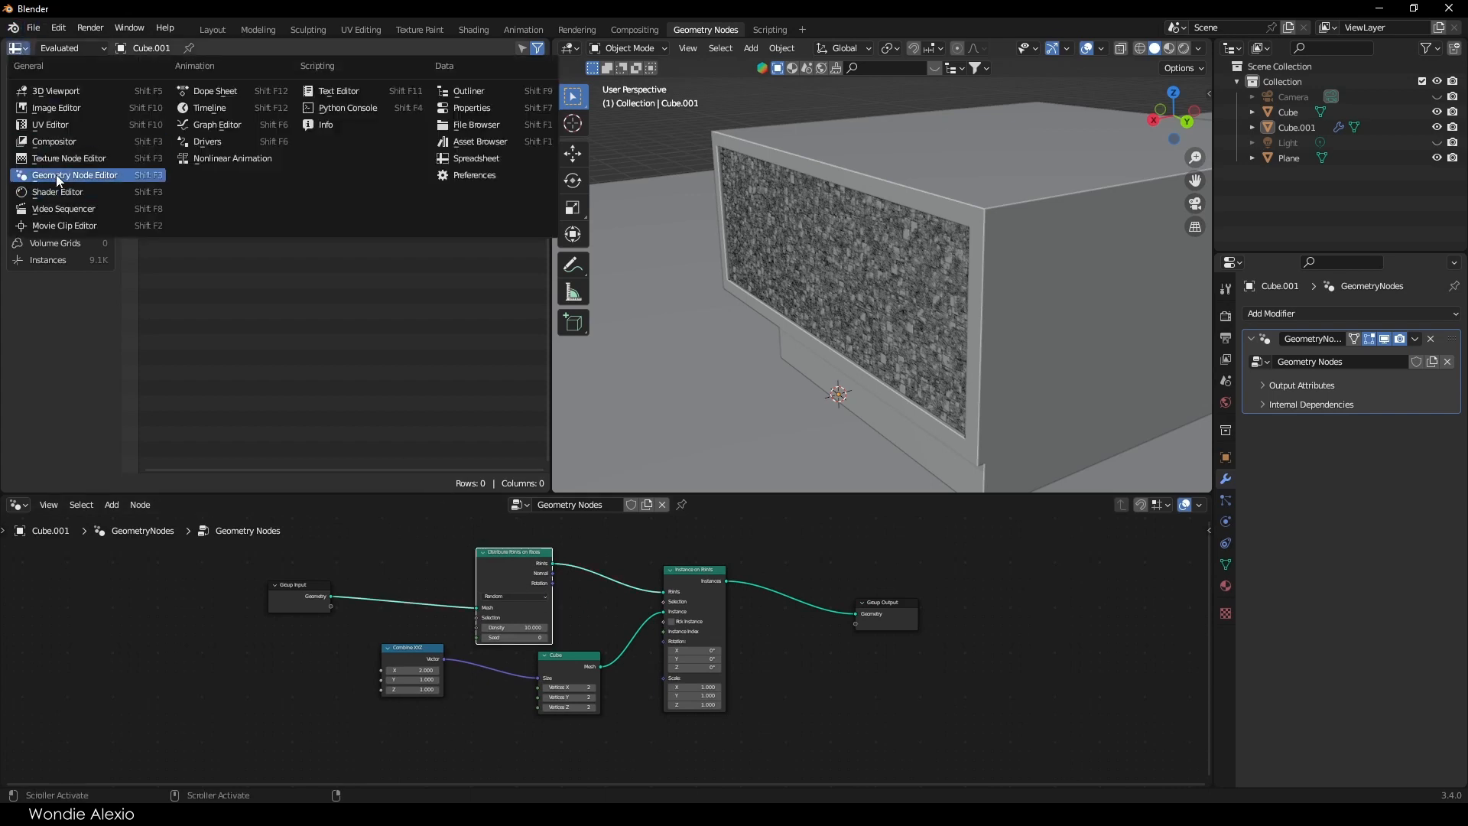
left_click(59, 177)
left_click_drag(682, 494, 681, 767)
left_click_drag(376, 195, 780, 374)
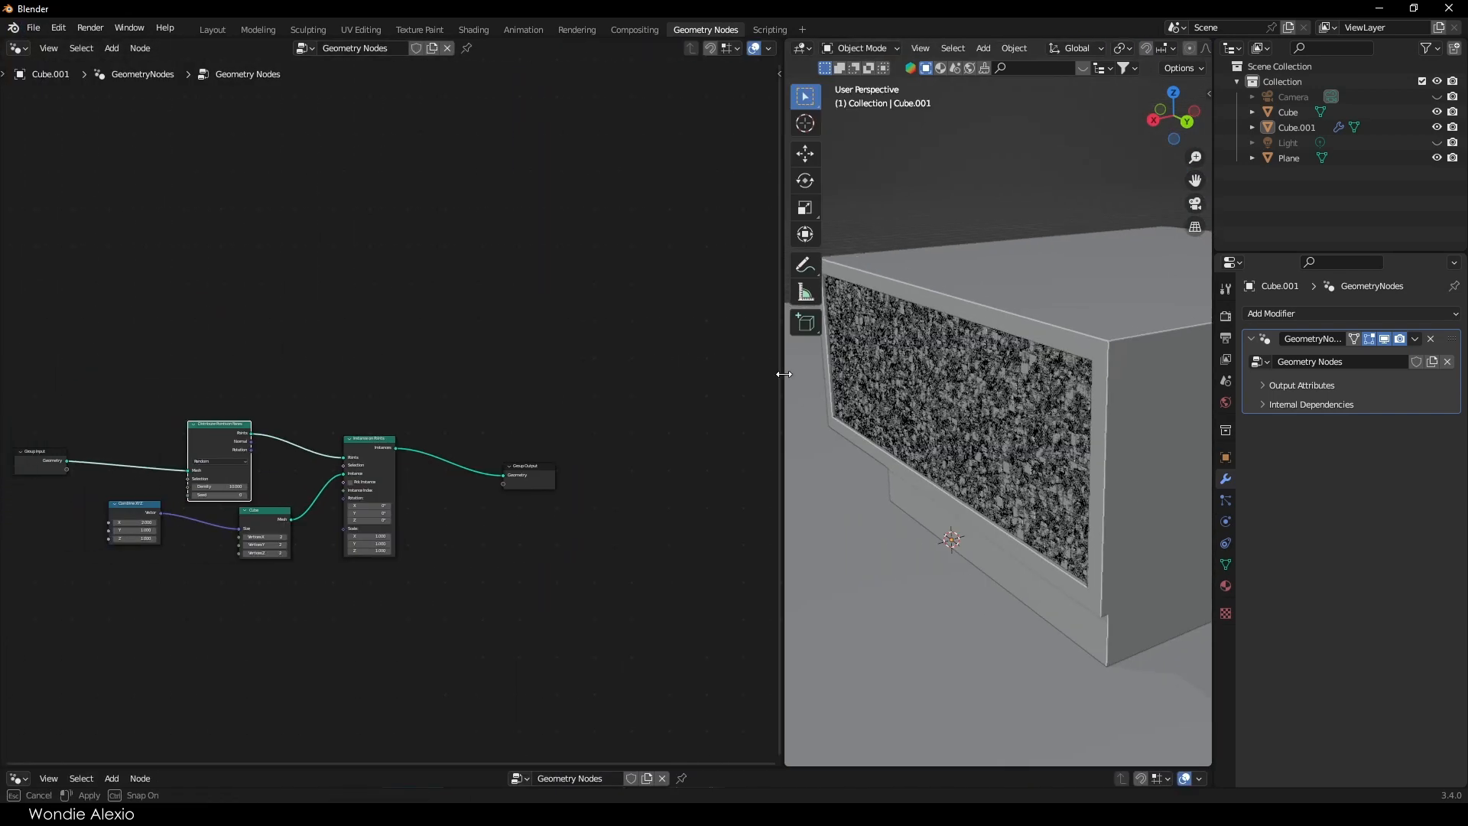
middle_click_drag(902, 405, 929, 381)
scroll(573, 429, "down", 1)
left_click_drag(475, 360, 107, 520)
key("KP_Decimal")
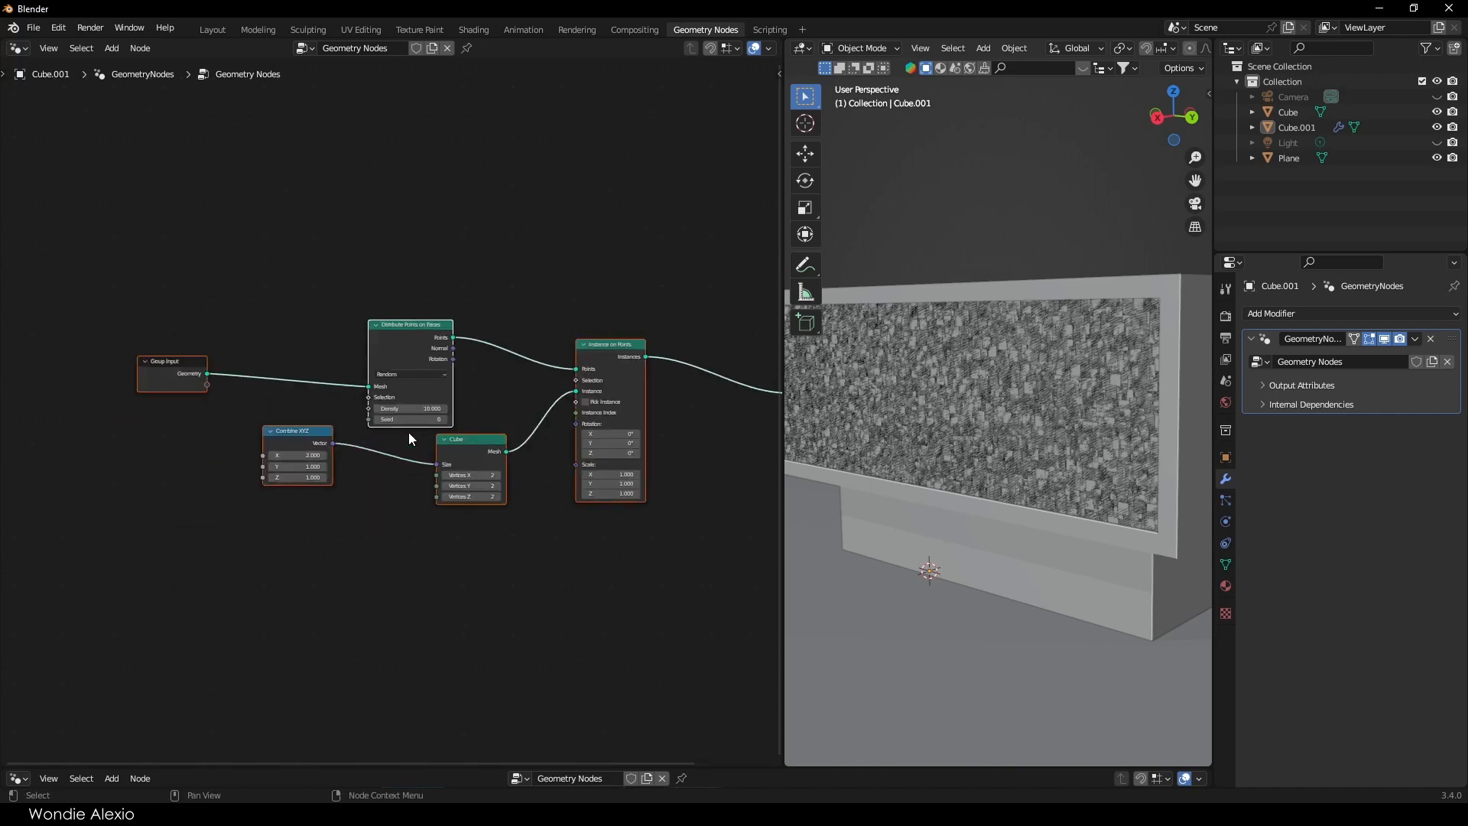
Step: Spread the nodes out, moving Distribute Points on Faces up and the Combine XYZ and Cube nodes away from Instance on Points
scroll(408, 433, "up", 3)
left_click(410, 429)
left_click_drag(416, 305, 383, 248)
left_click_drag(501, 421, 284, 511)
left_click_drag(490, 451, 409, 426)
Step: Duplicate the Combine XYZ node below the Cube node and link its Vector to the Scale of Instance on Points
key("shift+a")
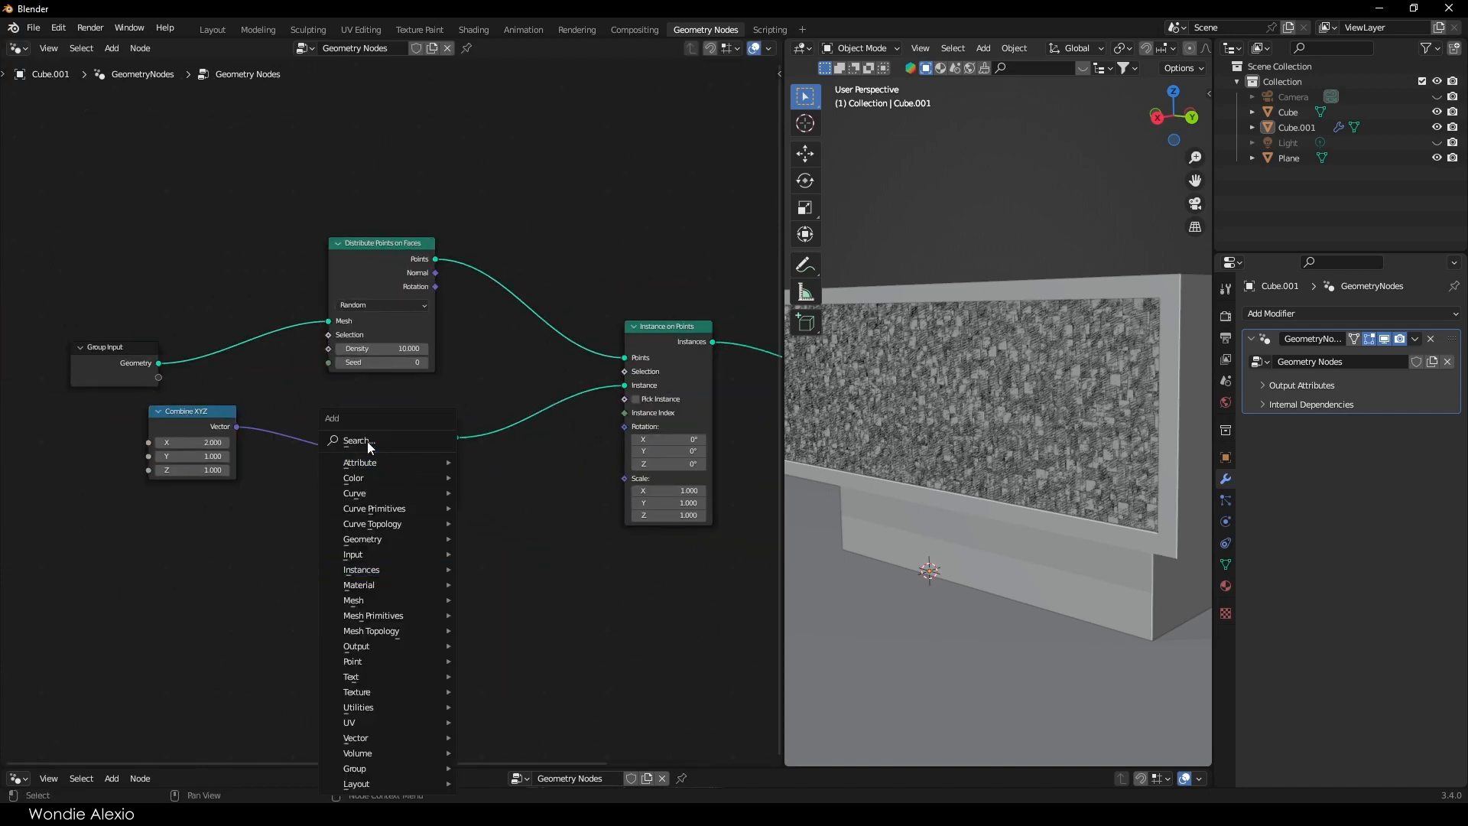
left_click(366, 437)
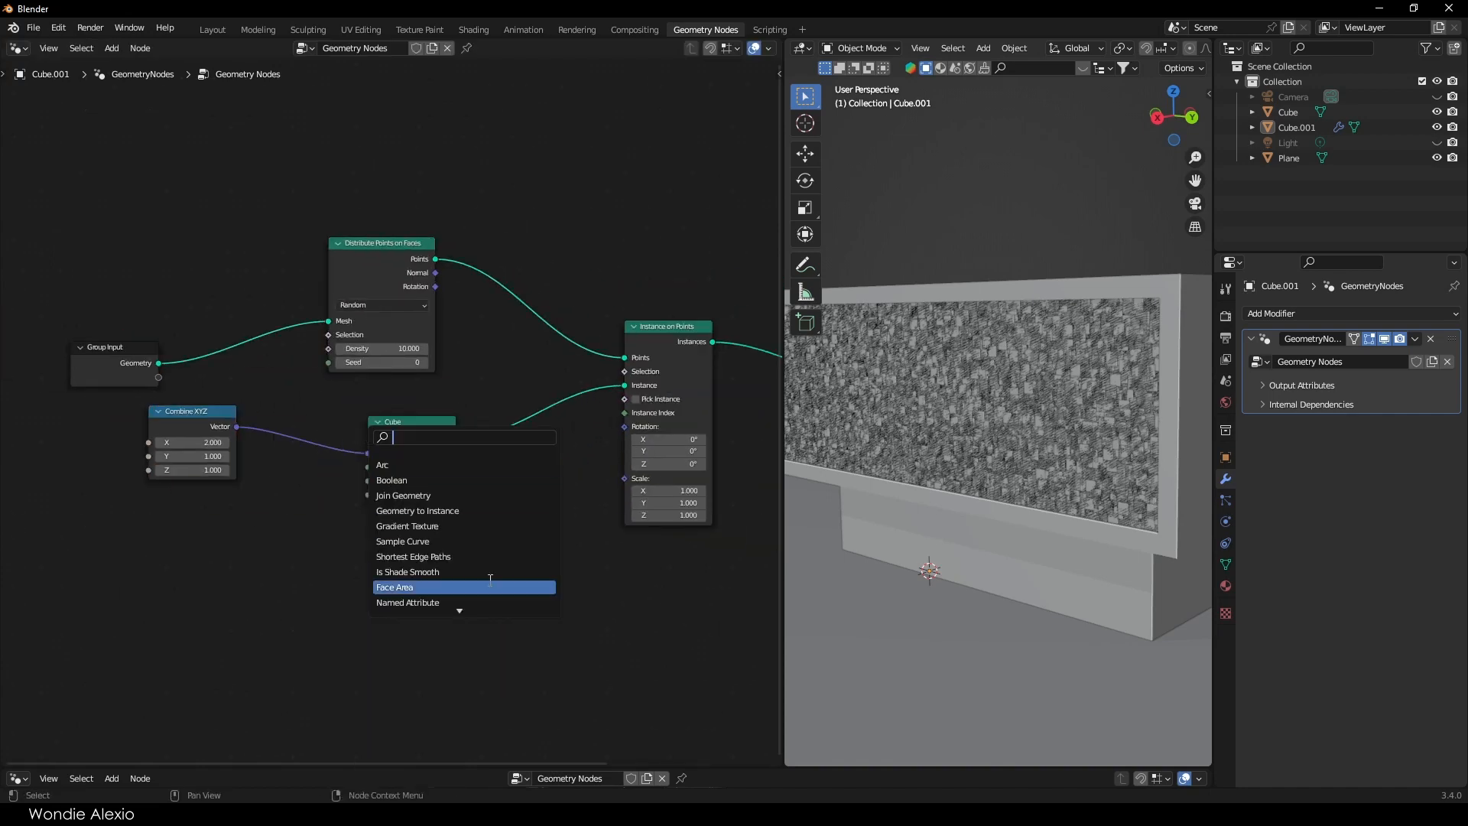
left_click(203, 419)
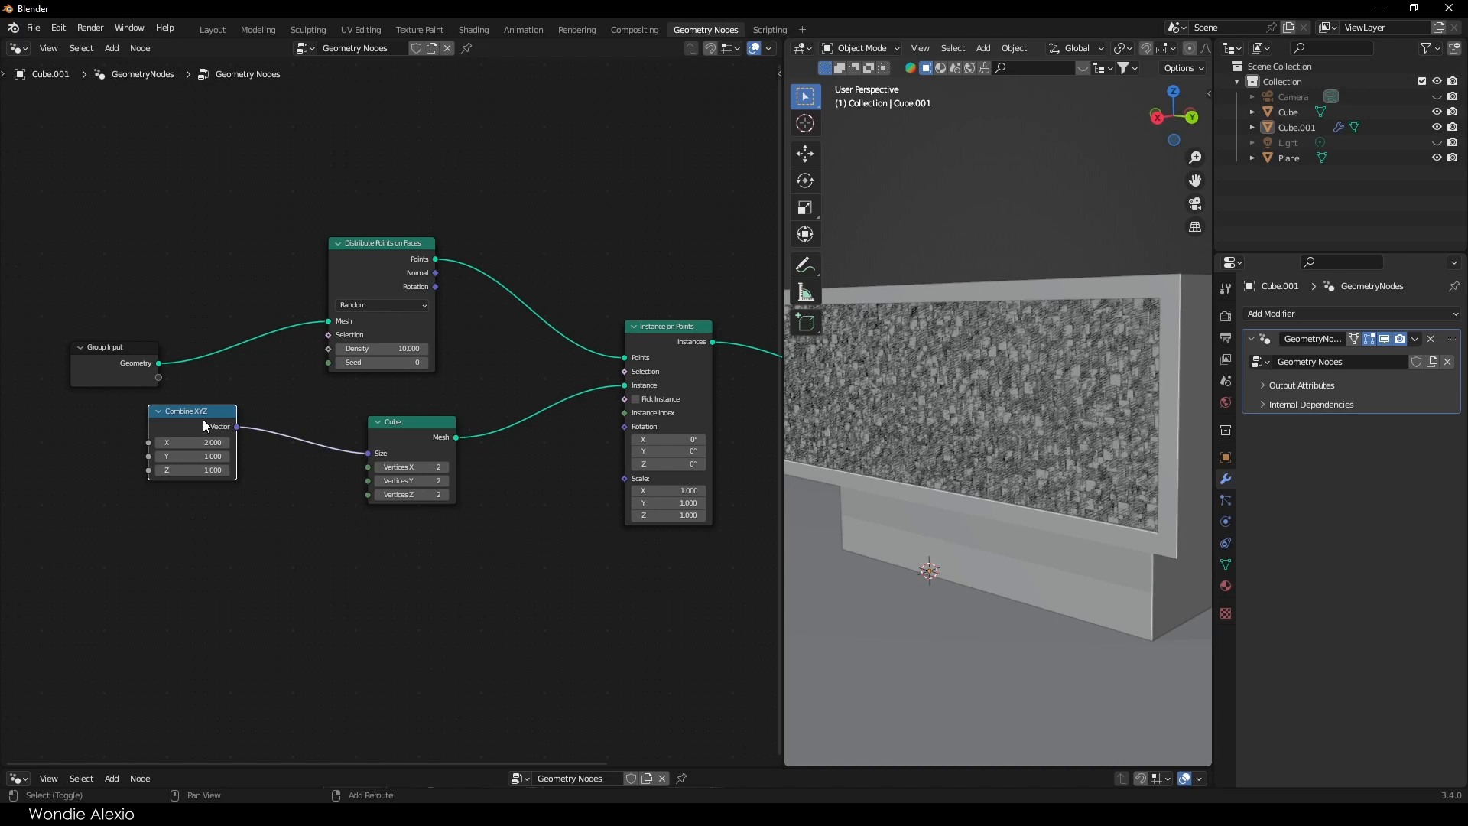
key("shift+d")
left_click(430, 558)
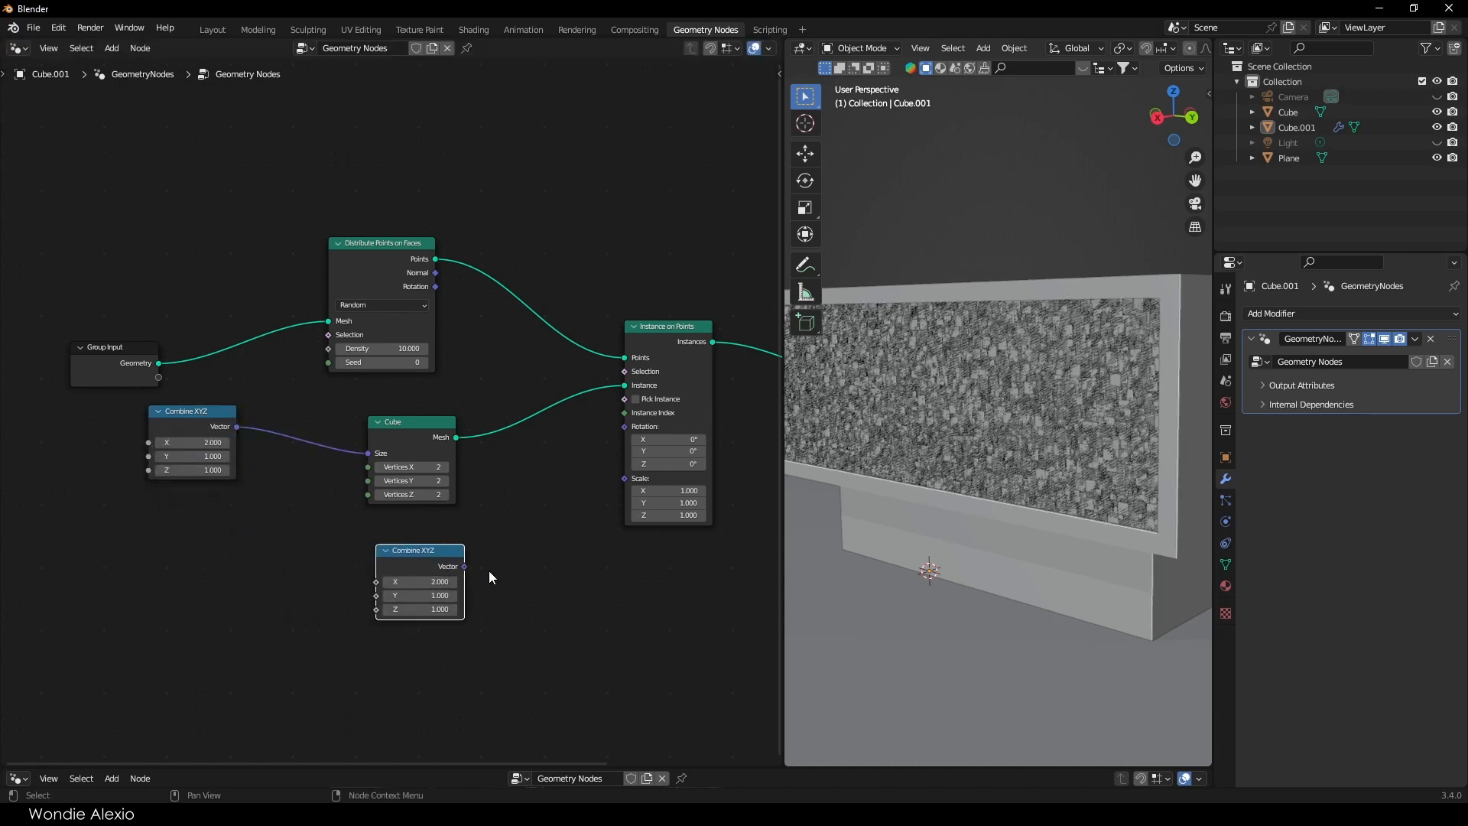
left_click_drag(465, 566, 549, 543)
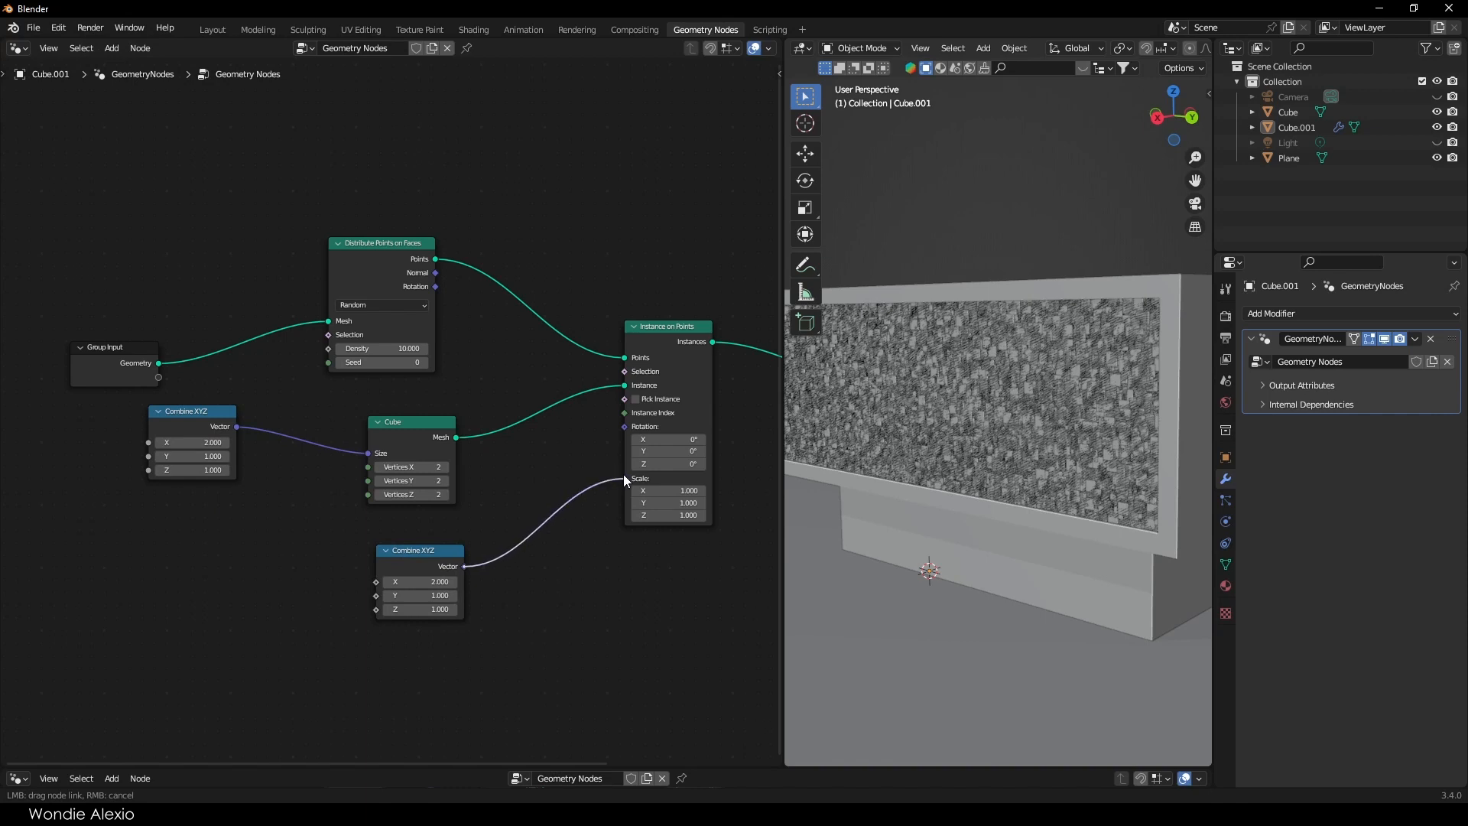
left_click_drag(624, 475, 625, 476)
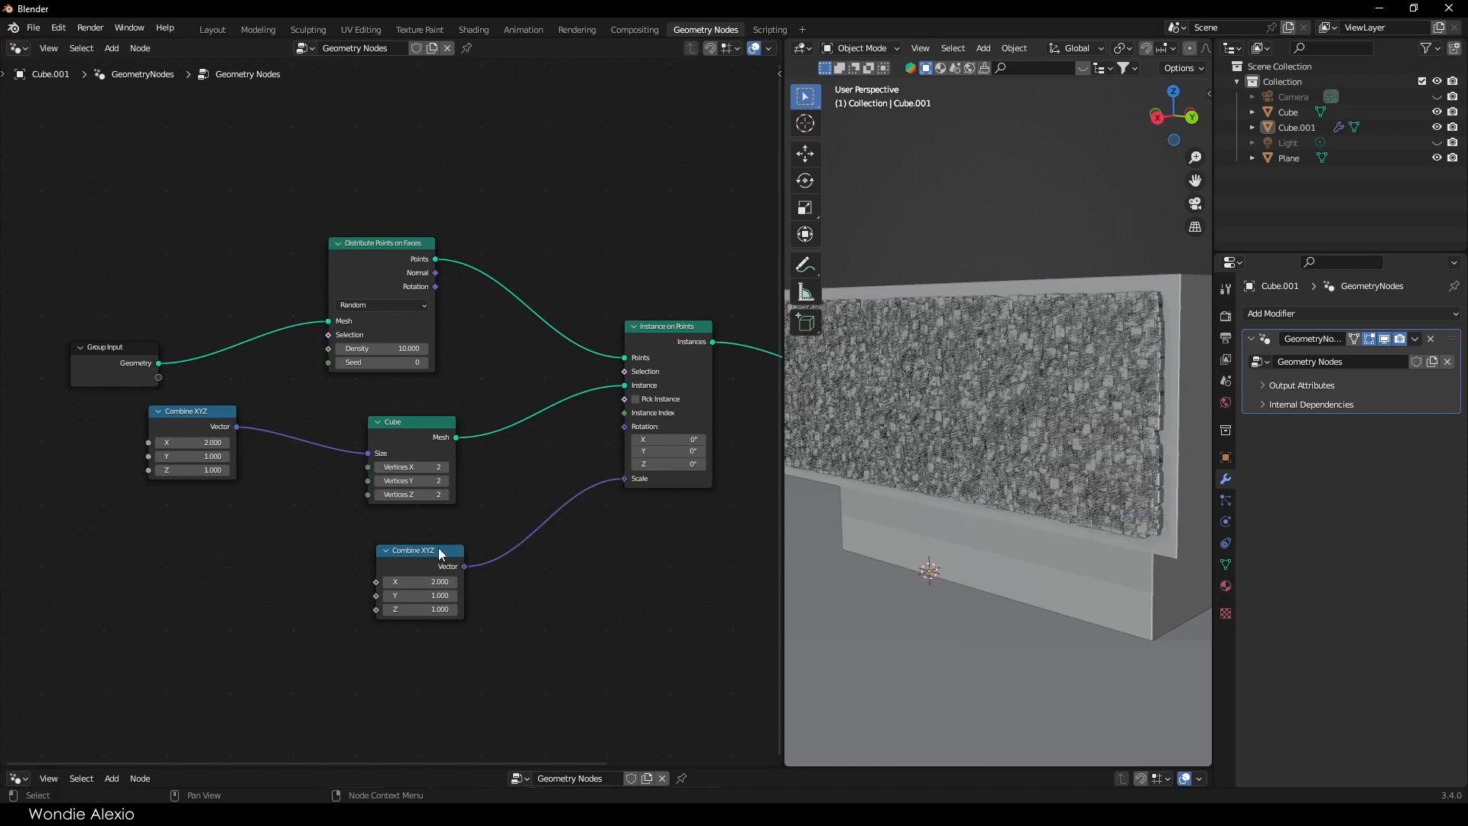
left_click_drag(415, 567, 426, 572)
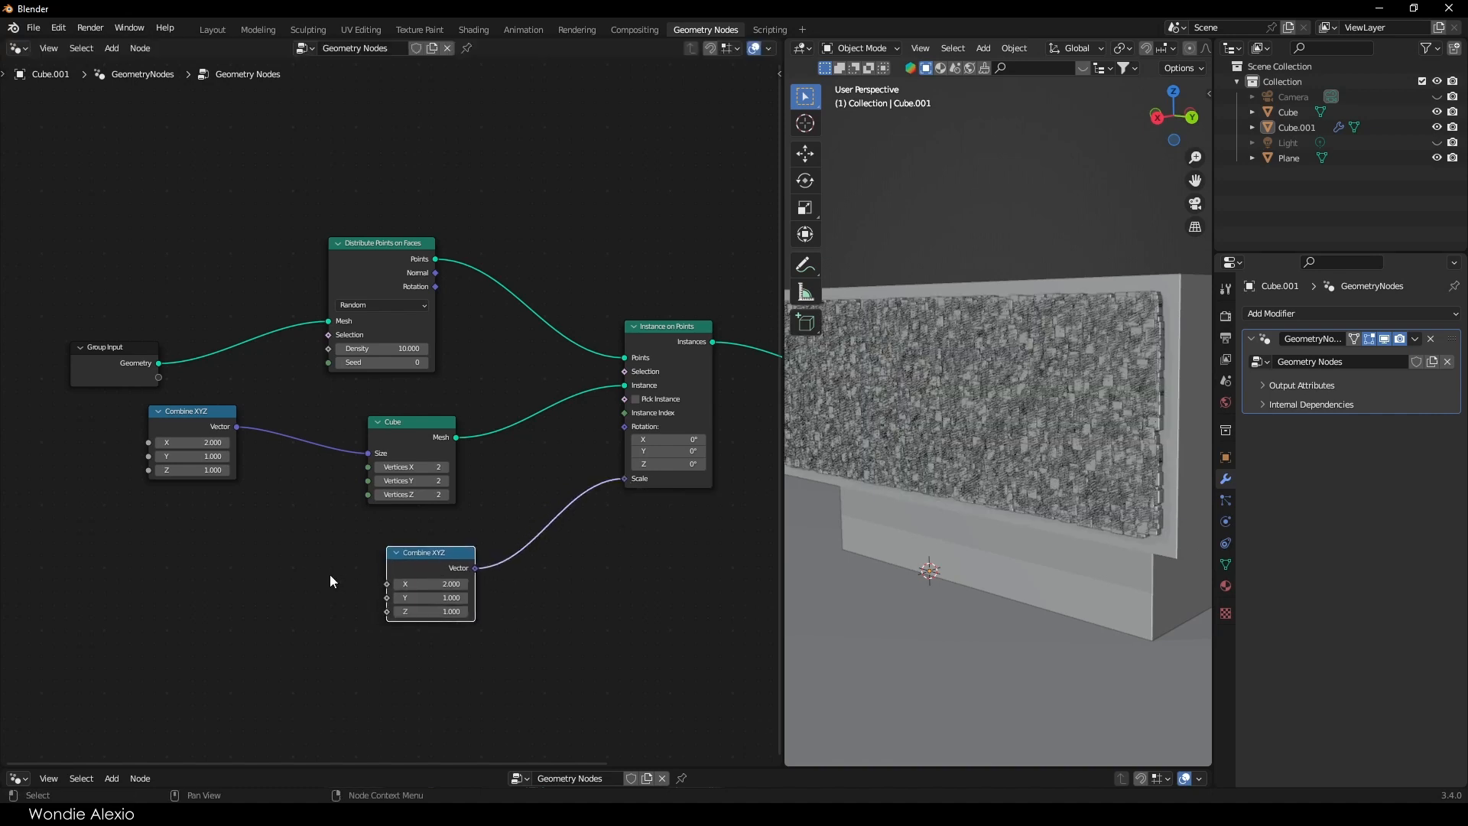
Step: Add a Noise Texture node and link its Fac output to the X input of the duplicated Combine XYZ node
left_click(311, 571)
key("shift+a")
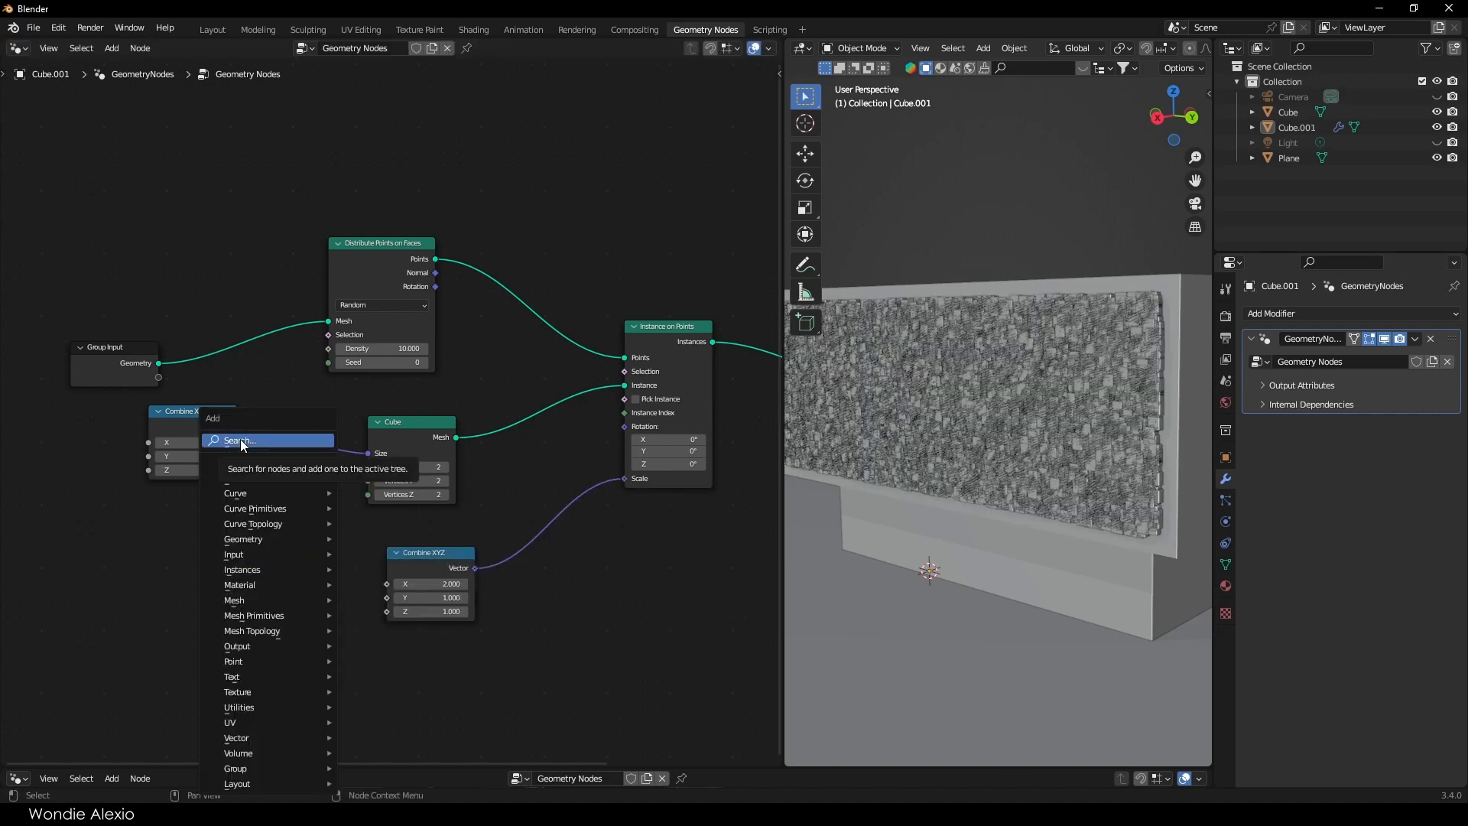
left_click(240, 439)
type("noise")
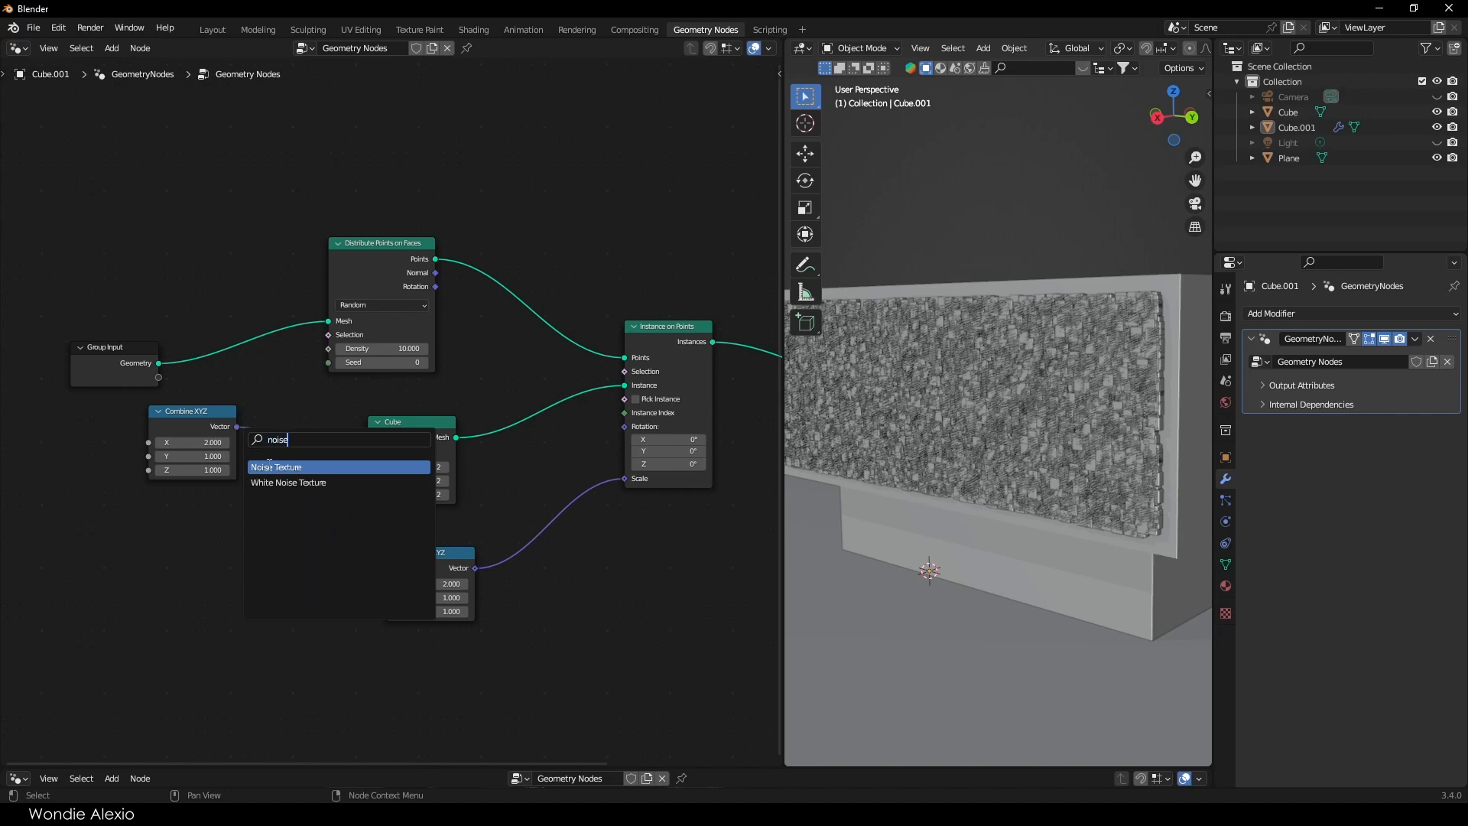
left_click(269, 465)
left_click(285, 609)
left_click_drag(282, 593, 108, 578)
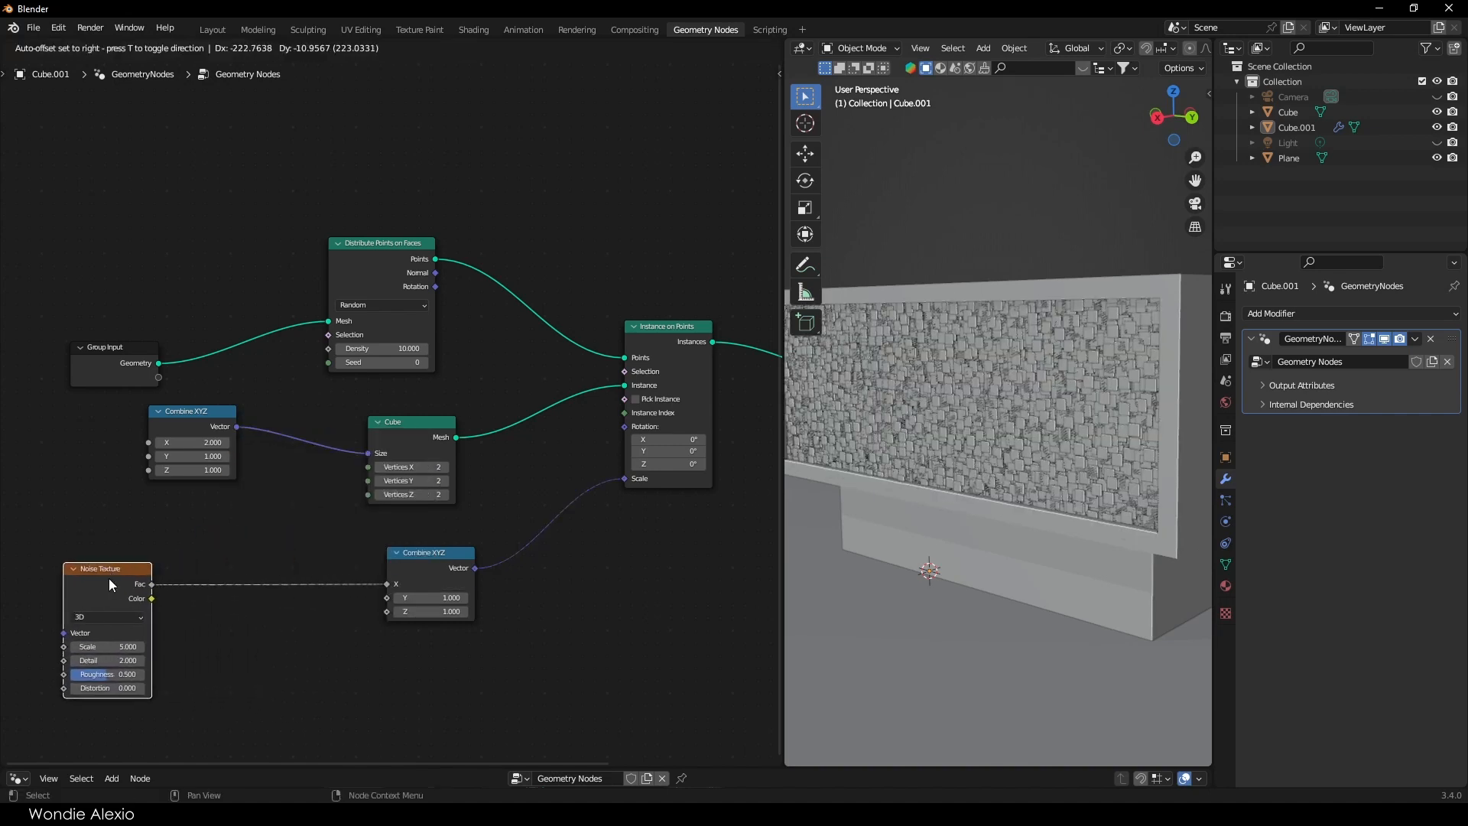
left_click_drag(425, 556, 464, 551)
Step: Try an X value of 5.4 on the Combine XYZ node feeding the Cube's Size and inspect the panel's blocks
middle_click_drag(1066, 417, 942, 440)
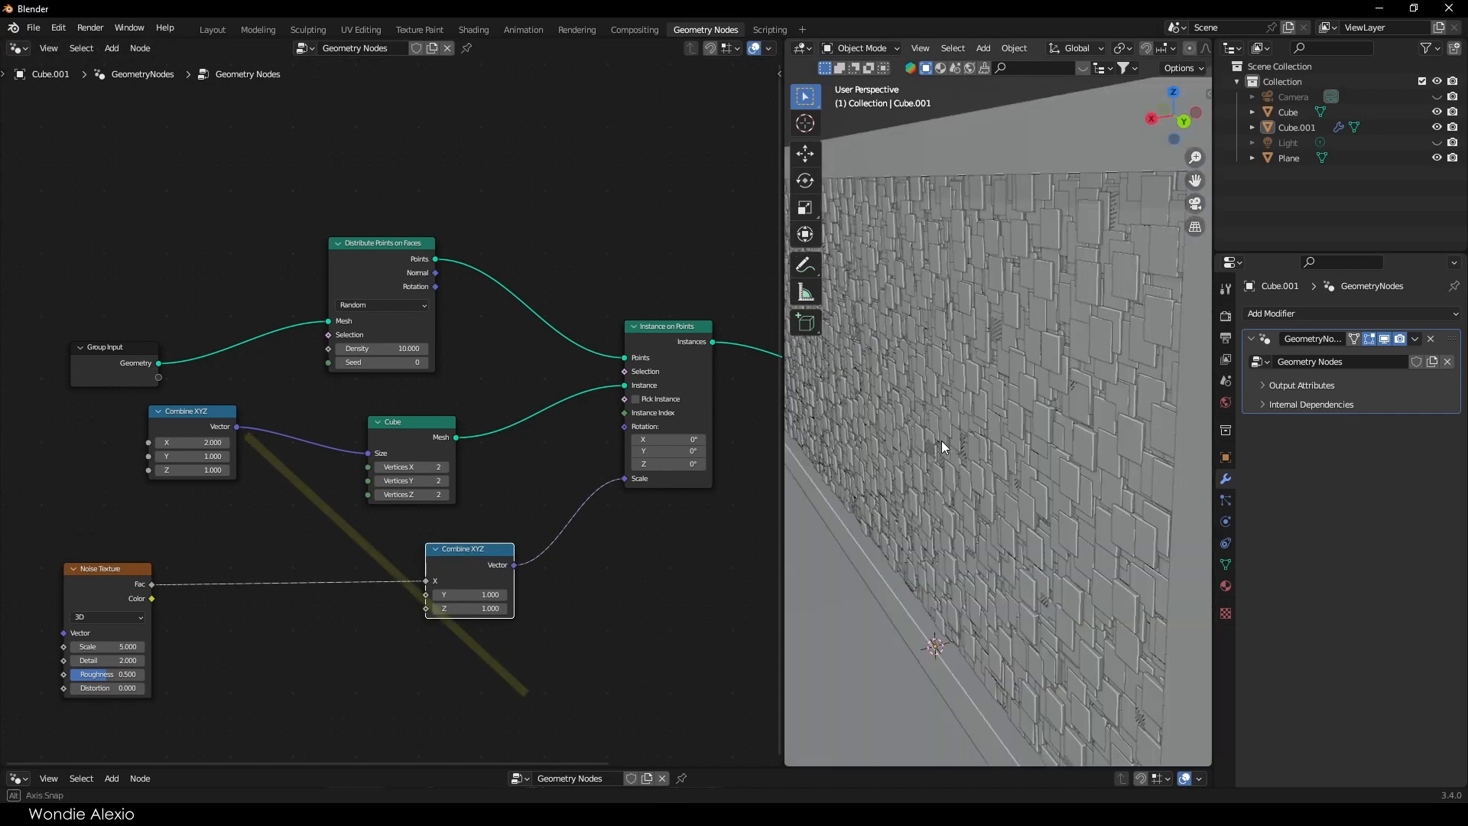
left_click_drag(192, 442, 253, 442)
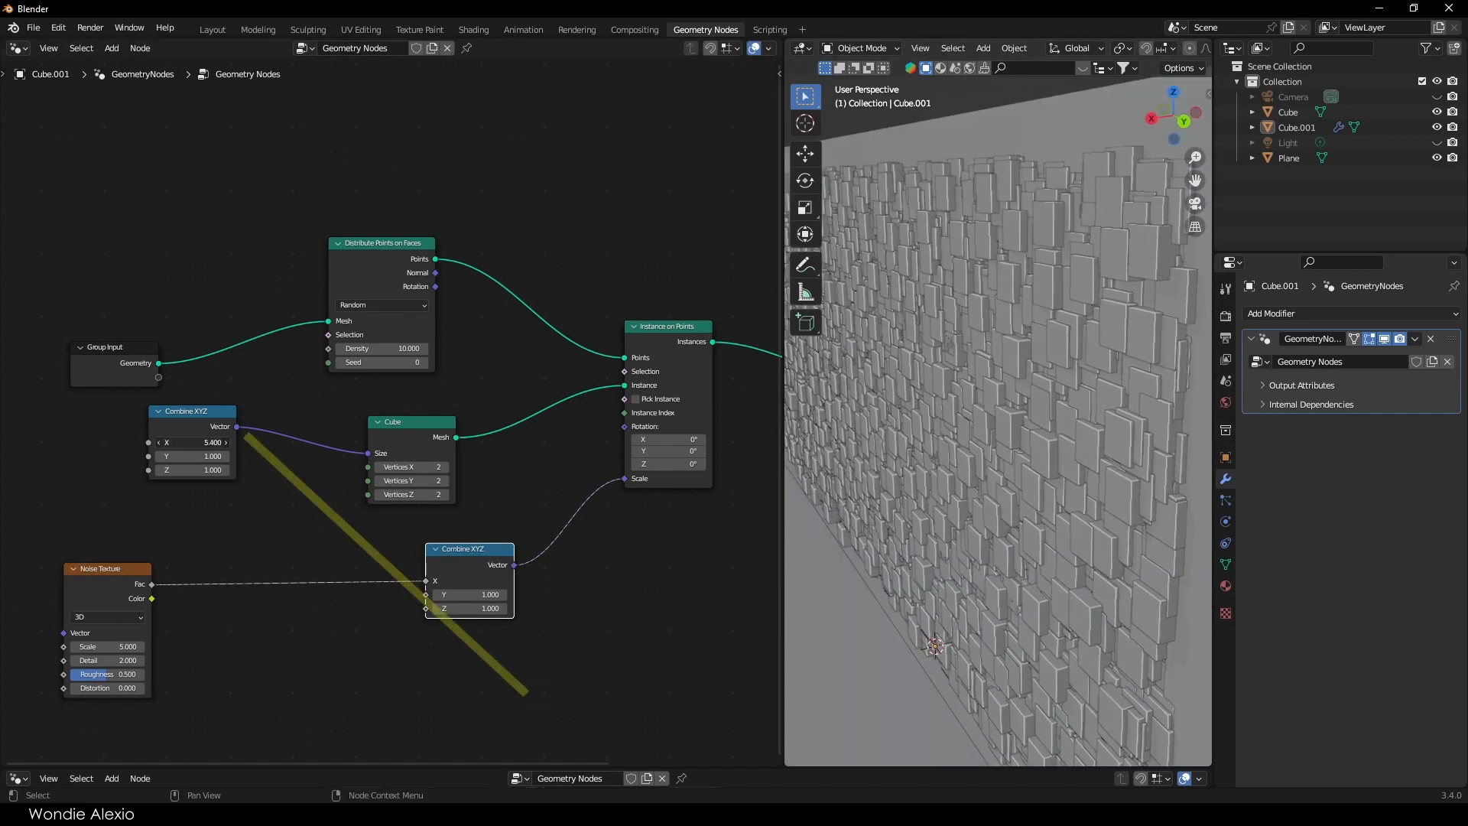
scroll(1047, 358, "up", 4)
middle_click_drag(1048, 358, 910, 432, "shift")
scroll(968, 440, "down", 6)
Step: Move the Noise Texture node directly beneath the first Combine XYZ node
left_click_drag(115, 604, 205, 595)
scroll(192, 467, "up", 1)
key("Return")
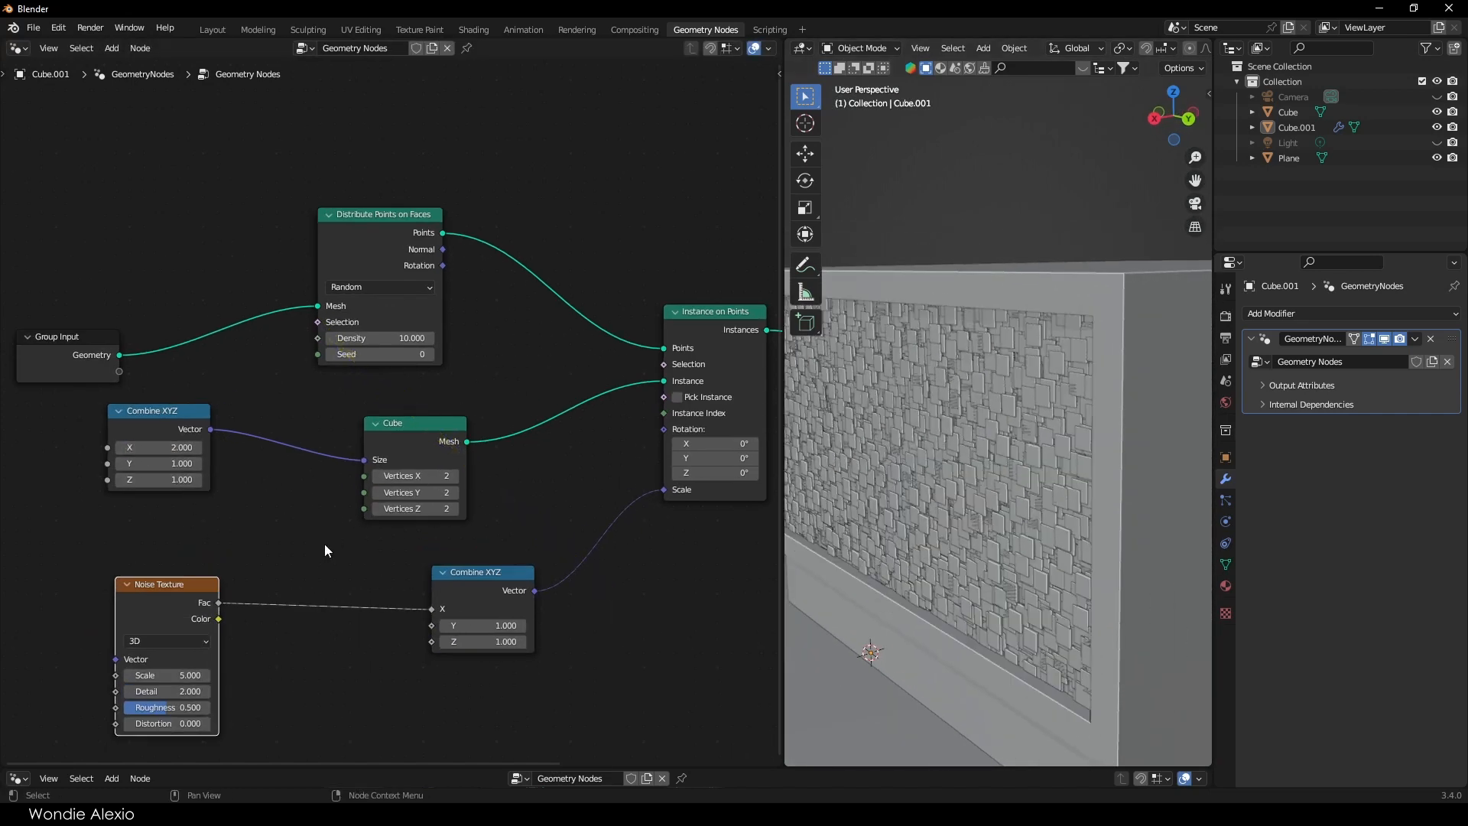
key("g")
left_click(306, 553)
Step: Insert a Map Range node between the Noise Texture and the second Combine XYZ node
key("shift+a")
left_click(263, 444)
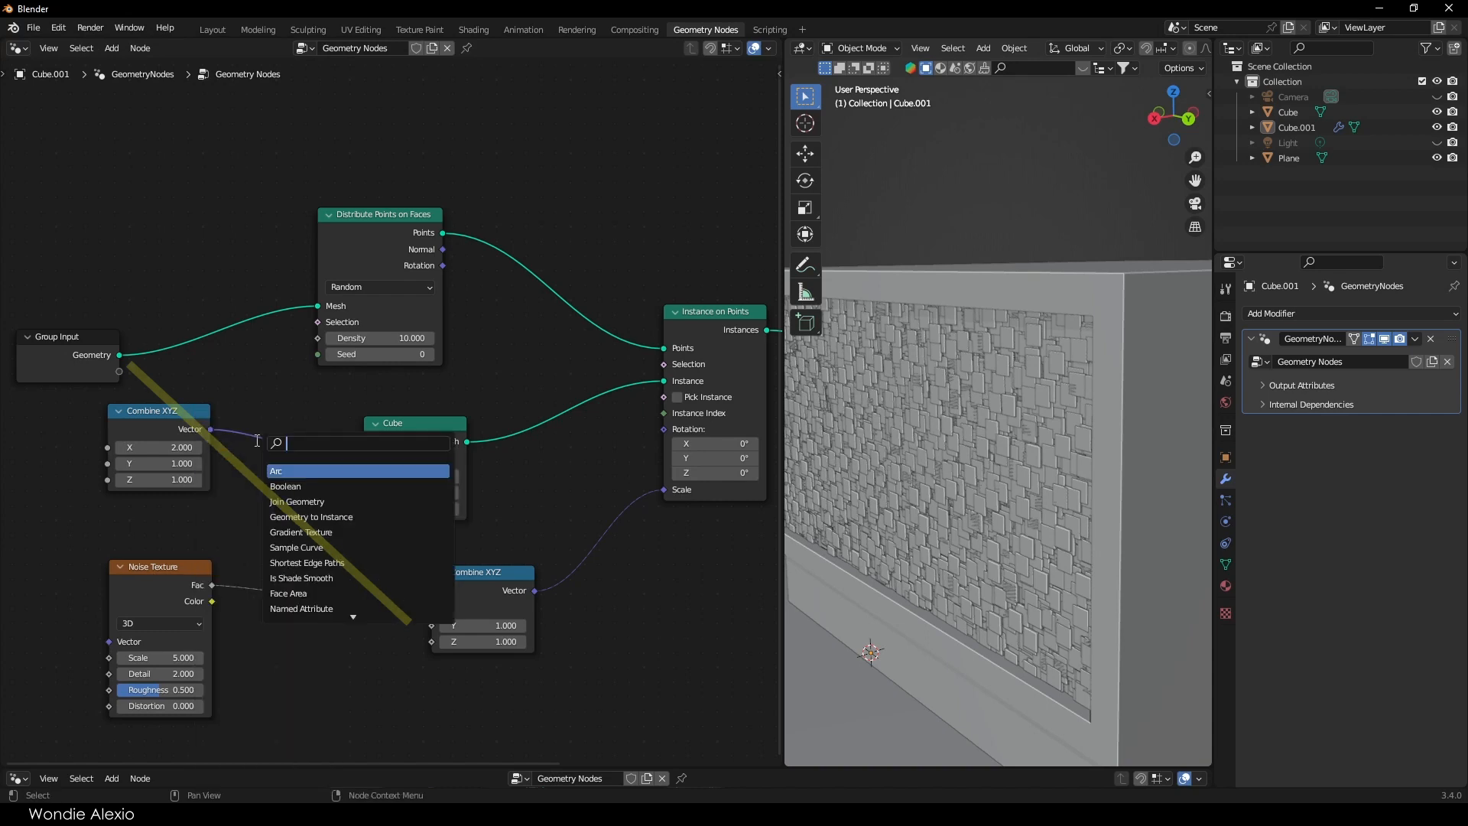
type("mac")
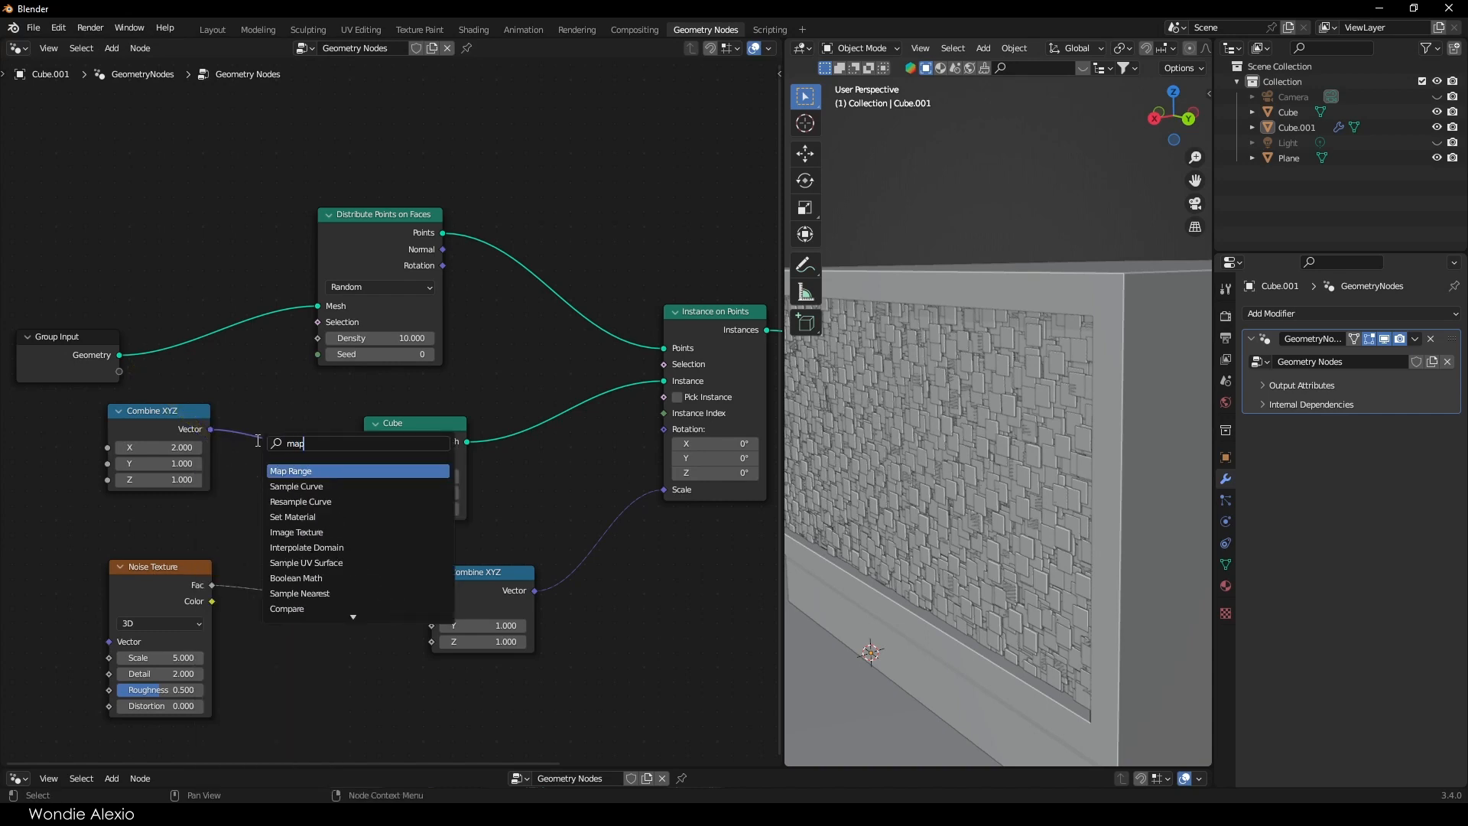
left_click(313, 475)
left_click(287, 683)
scroll(287, 688, "up", 3)
left_click_drag(305, 624, 310, 617)
scroll(429, 365, "down", 6)
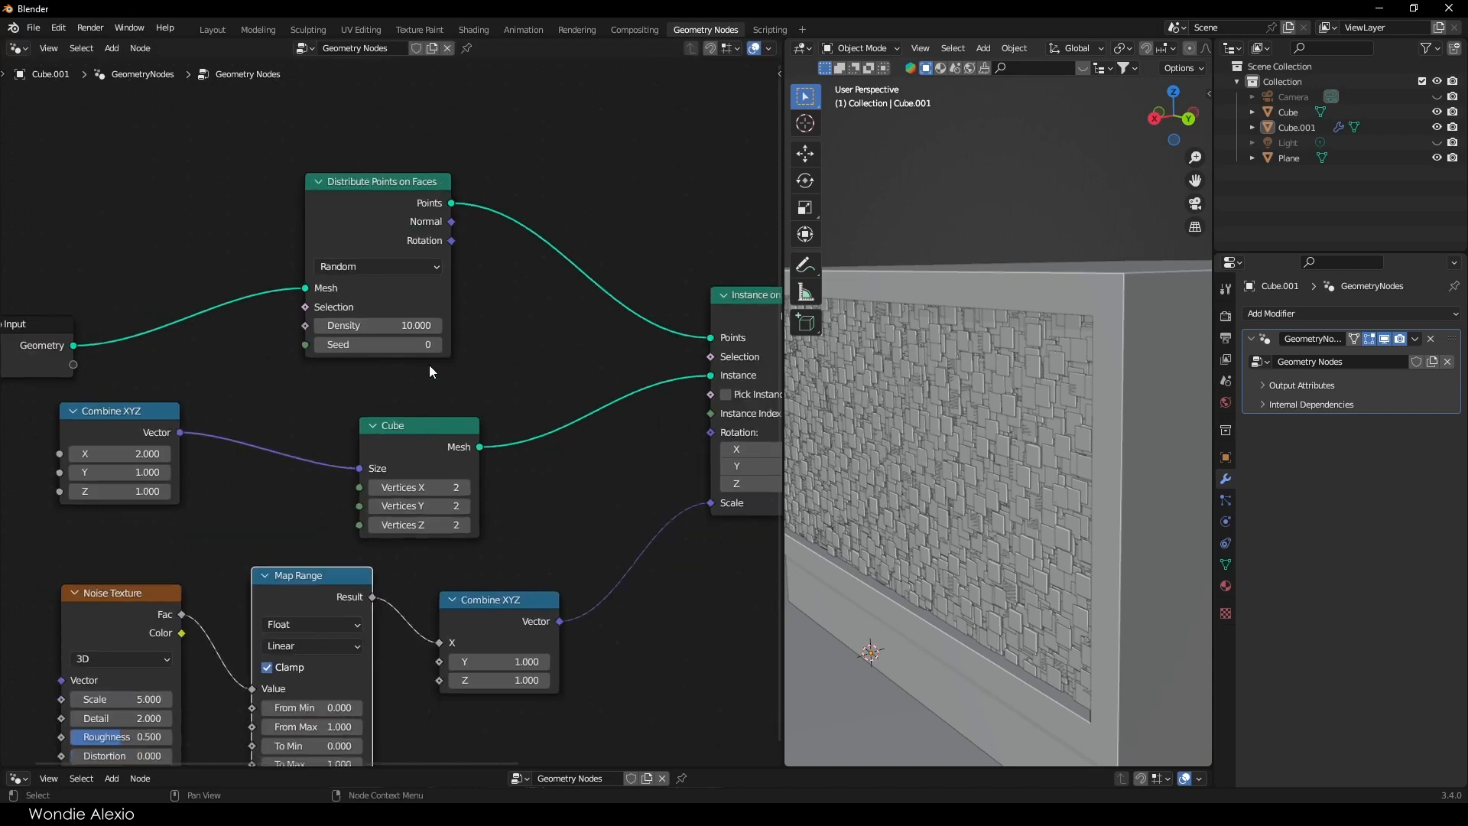
Step: Rearrange the nodes into three separate rows for point distribution, cube size and noise-driven scale
left_click_drag(420, 201, 120, 249)
left_click_drag(478, 387, 150, 322)
left_click_drag(218, 535, 140, 474)
left_click_drag(336, 524, 288, 469)
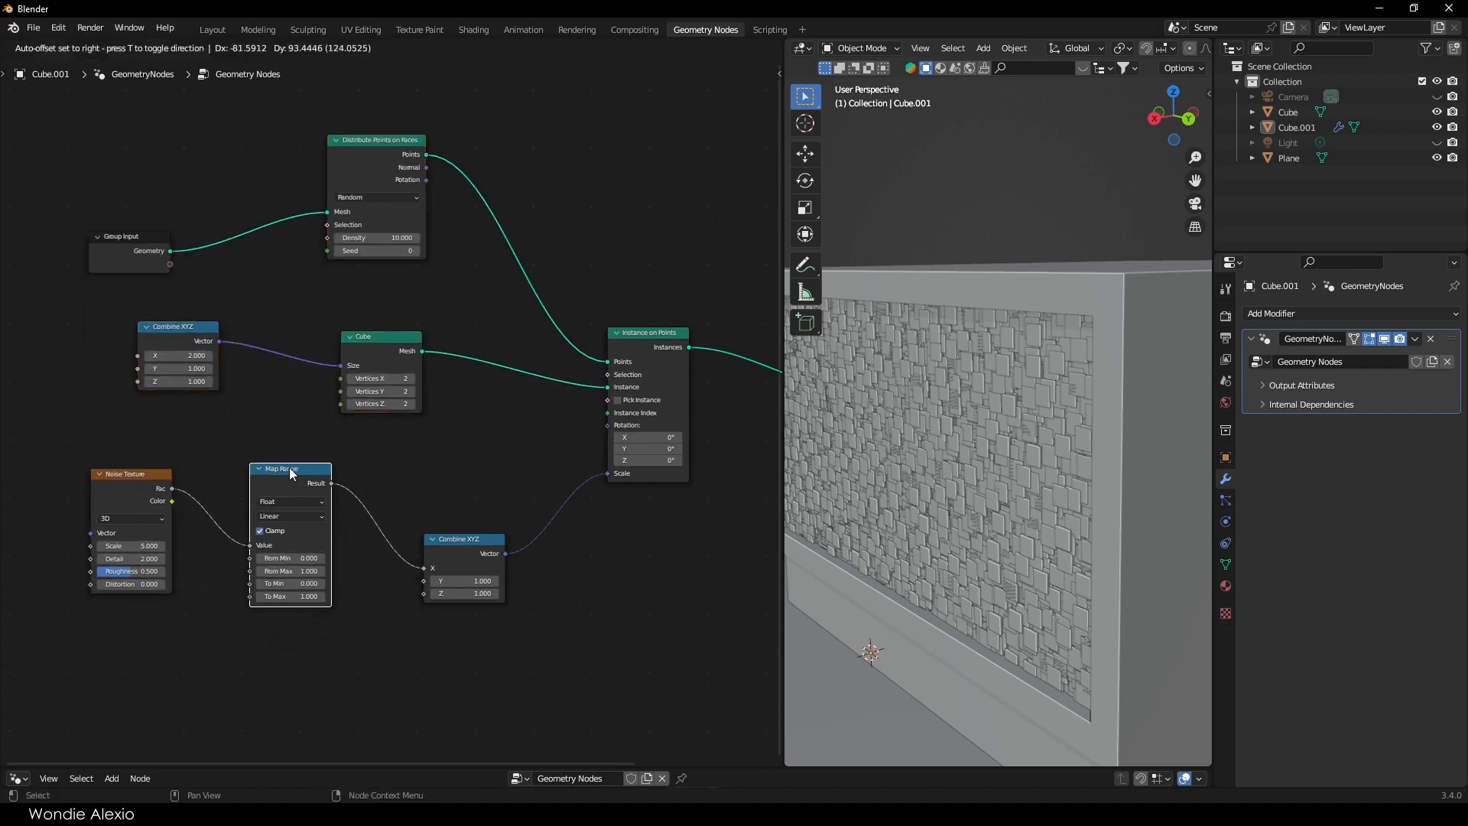
left_click_drag(455, 538, 441, 472)
scroll(341, 487, "up", 2)
scroll(374, 595, "down", 1)
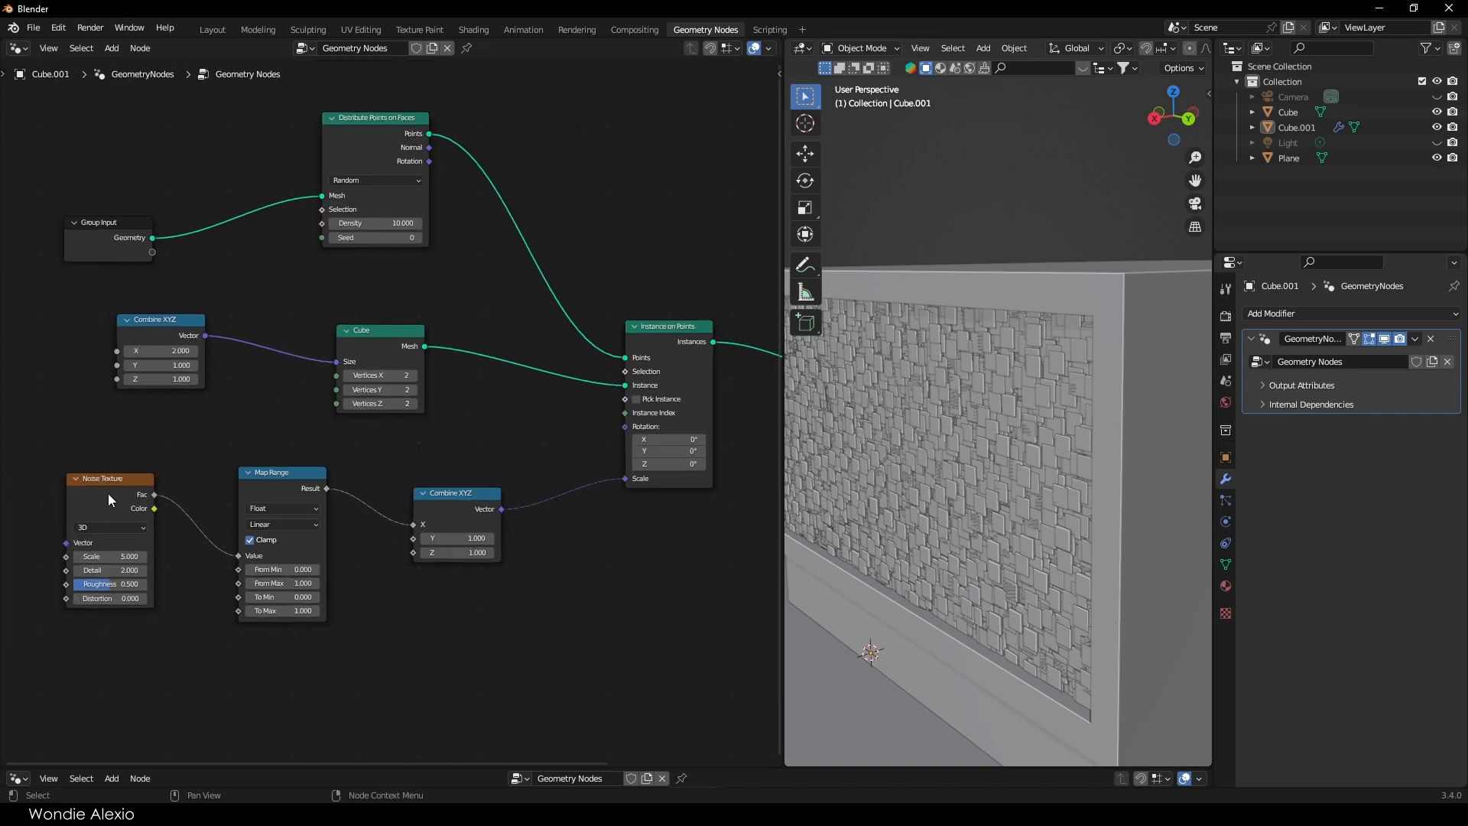
Step: Nudge the Noise Texture node sideways and set the Map Range to From Max 0.790, To Min -0.220 and To Max 1.380
left_click_drag(108, 496, 120, 496)
left_click_drag(274, 570, 231, 584)
key("ctrl+z")
left_click_drag(283, 583, 297, 610)
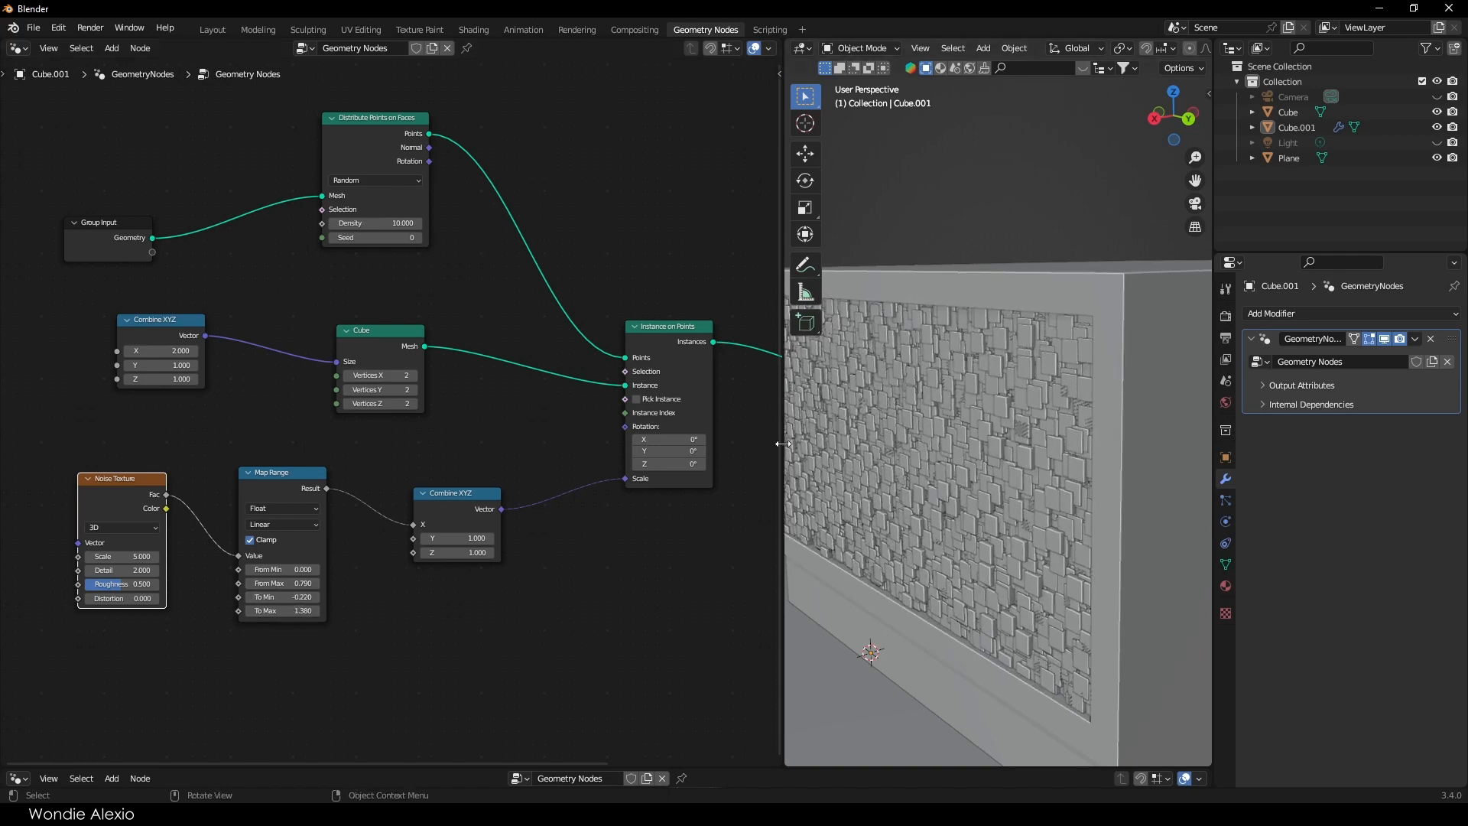
Step: Set the Noise Texture's Scale to 10.340, Detail to 7.100, Roughness to 0.342 and Distortion to 5.100
left_click_drag(783, 443, 269, 443)
middle_click_drag(478, 494, 339, 483)
left_click_drag(267, 463, 624, 459)
middle_click_drag(803, 459, 869, 436)
middle_click_drag(25, 490, 344, 476)
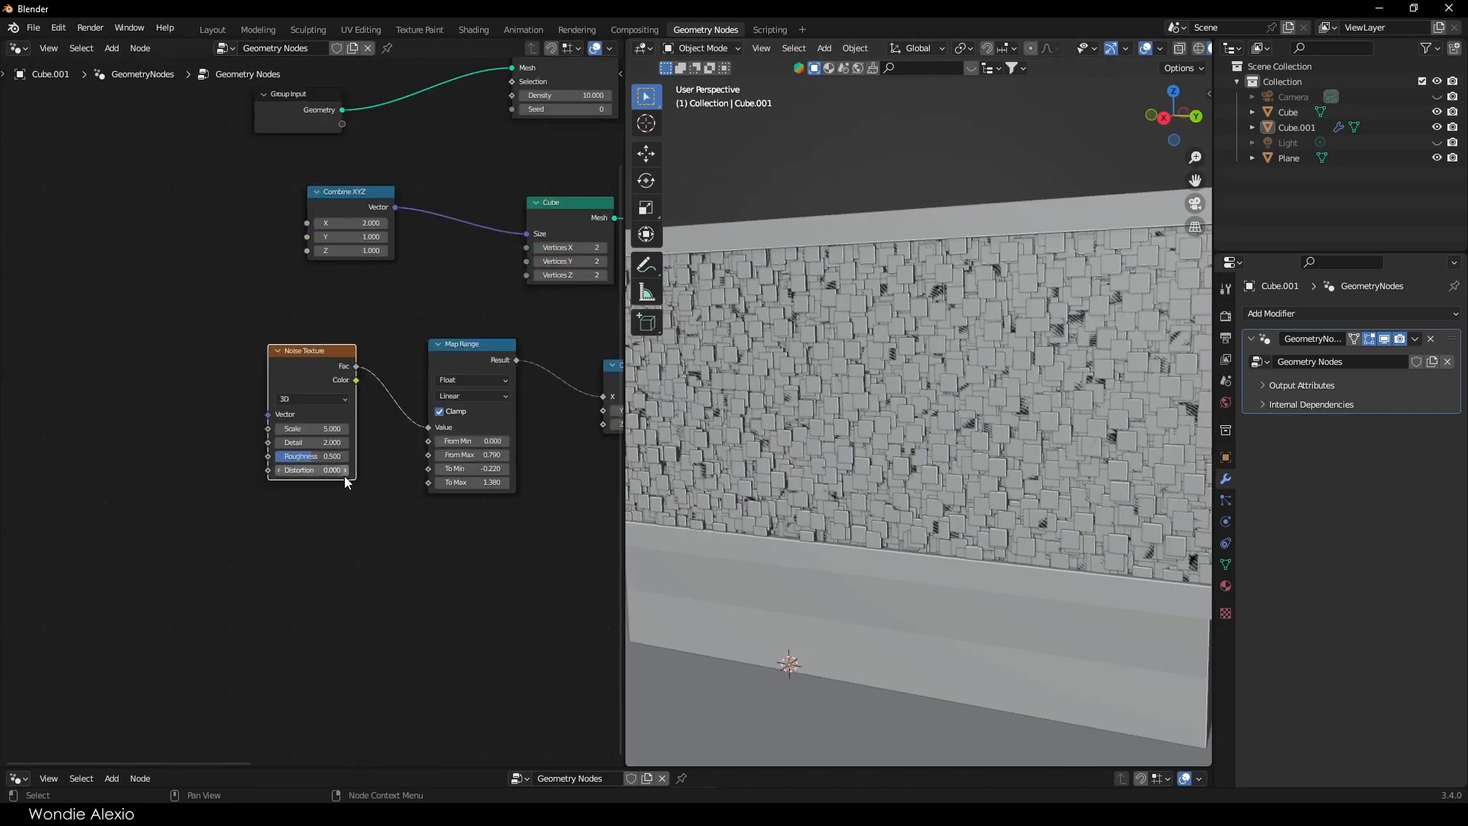
scroll(410, 474, "up", 3)
mouse_move(305, 446)
left_mouse_down()
mouse_move(354, 446)
mouse_move(322, 446)
left_mouse_up()
left_click_drag(307, 503, 367, 445)
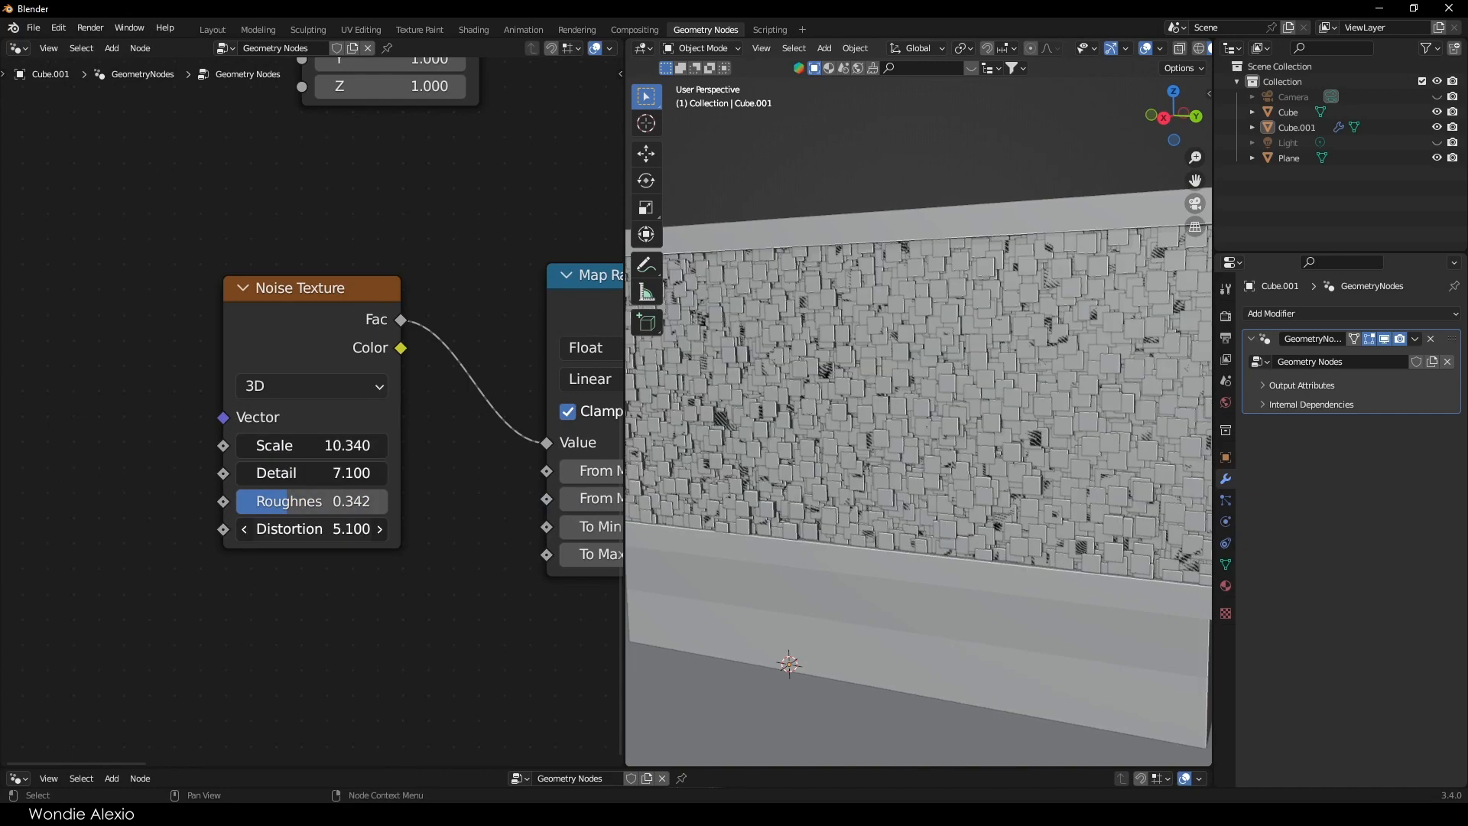
Step: Change the Noise Texture to 4D and drive its W value with the expression #frame
left_click_drag(626, 421, 435, 425)
scroll(823, 507, "down", 5)
middle_click_drag(824, 507, 763, 492)
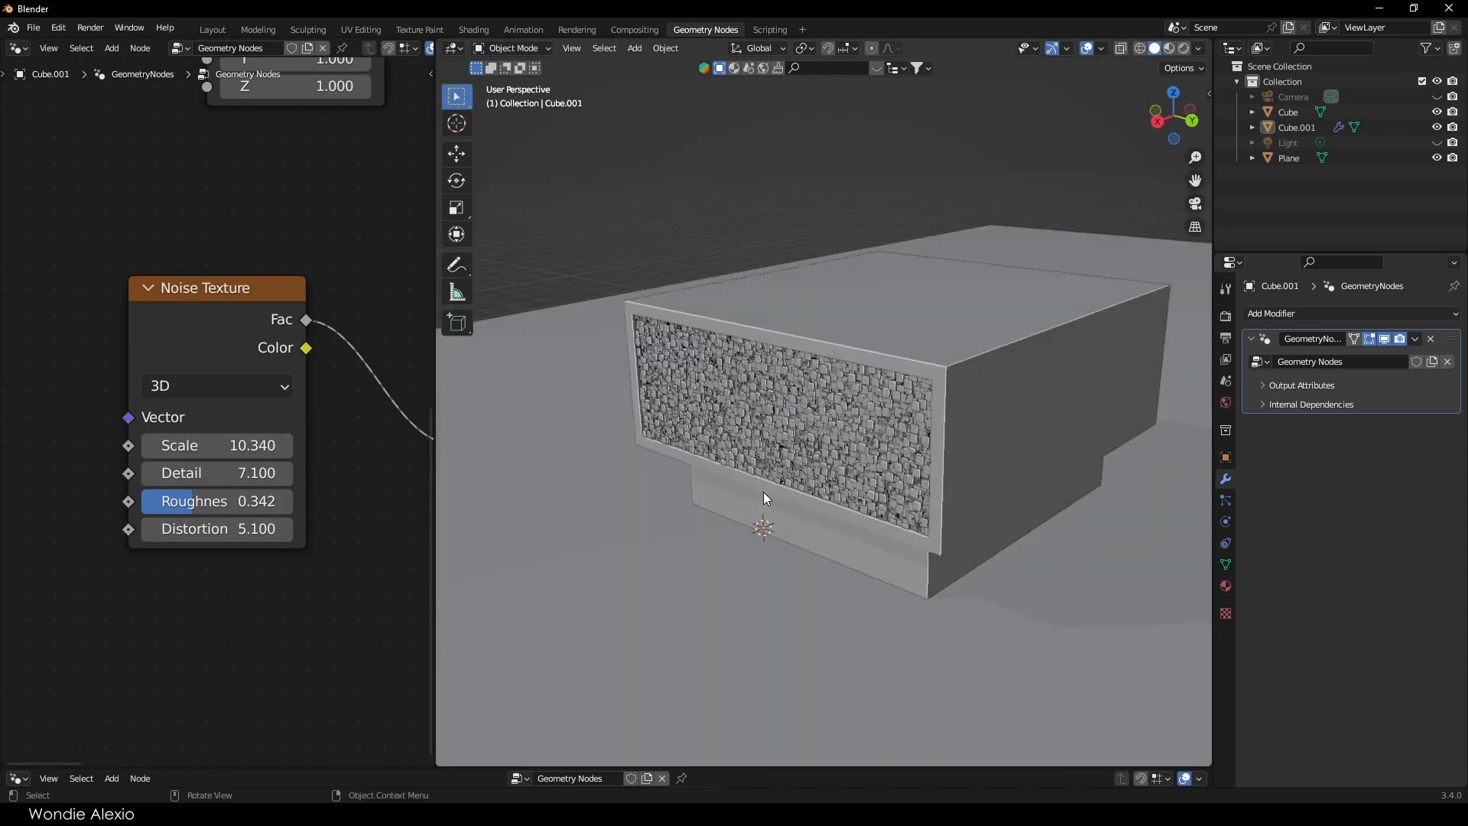
scroll(747, 459, "up", 3)
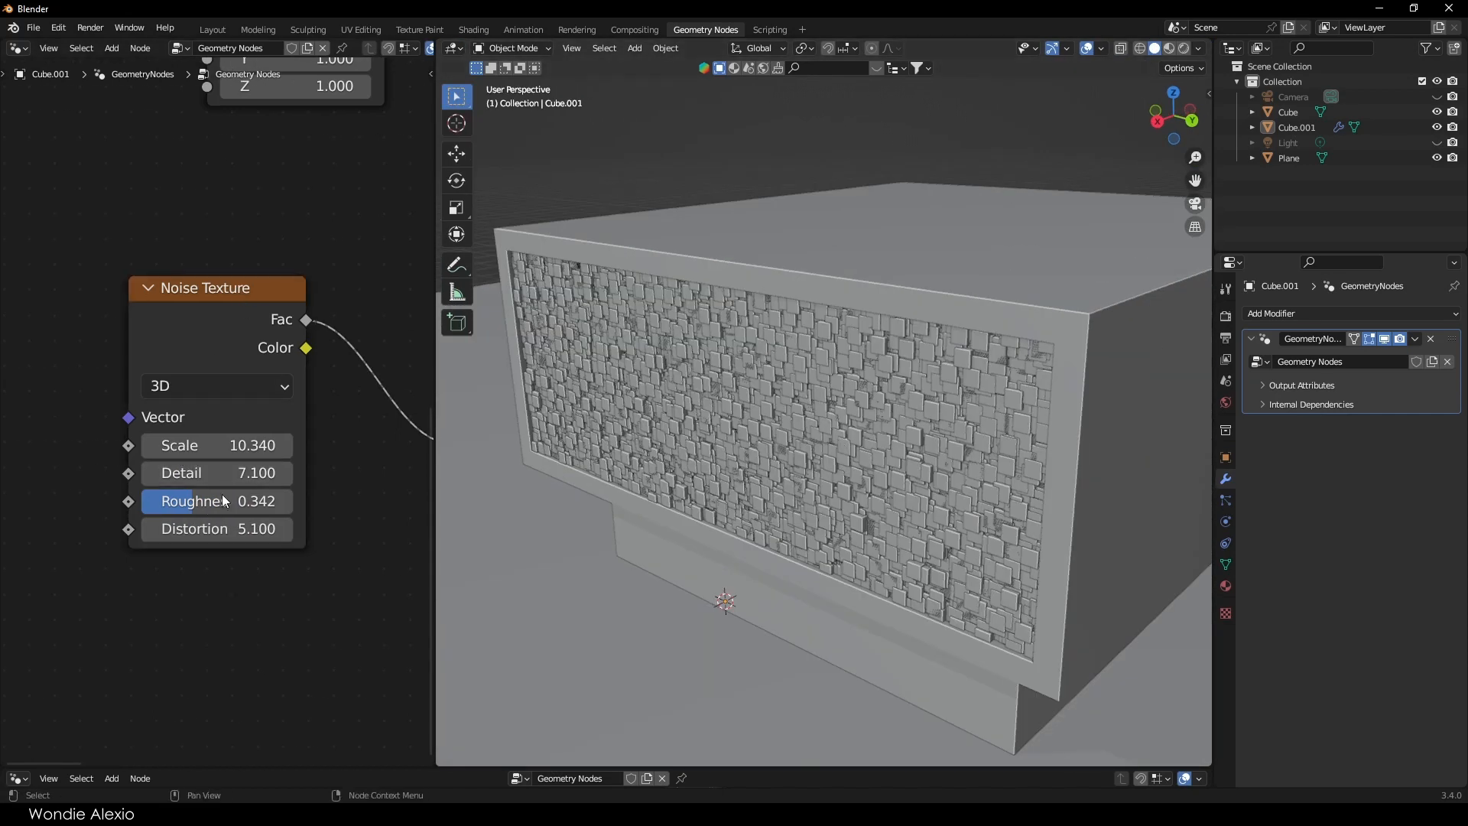
left_click(183, 386)
left_click(187, 498)
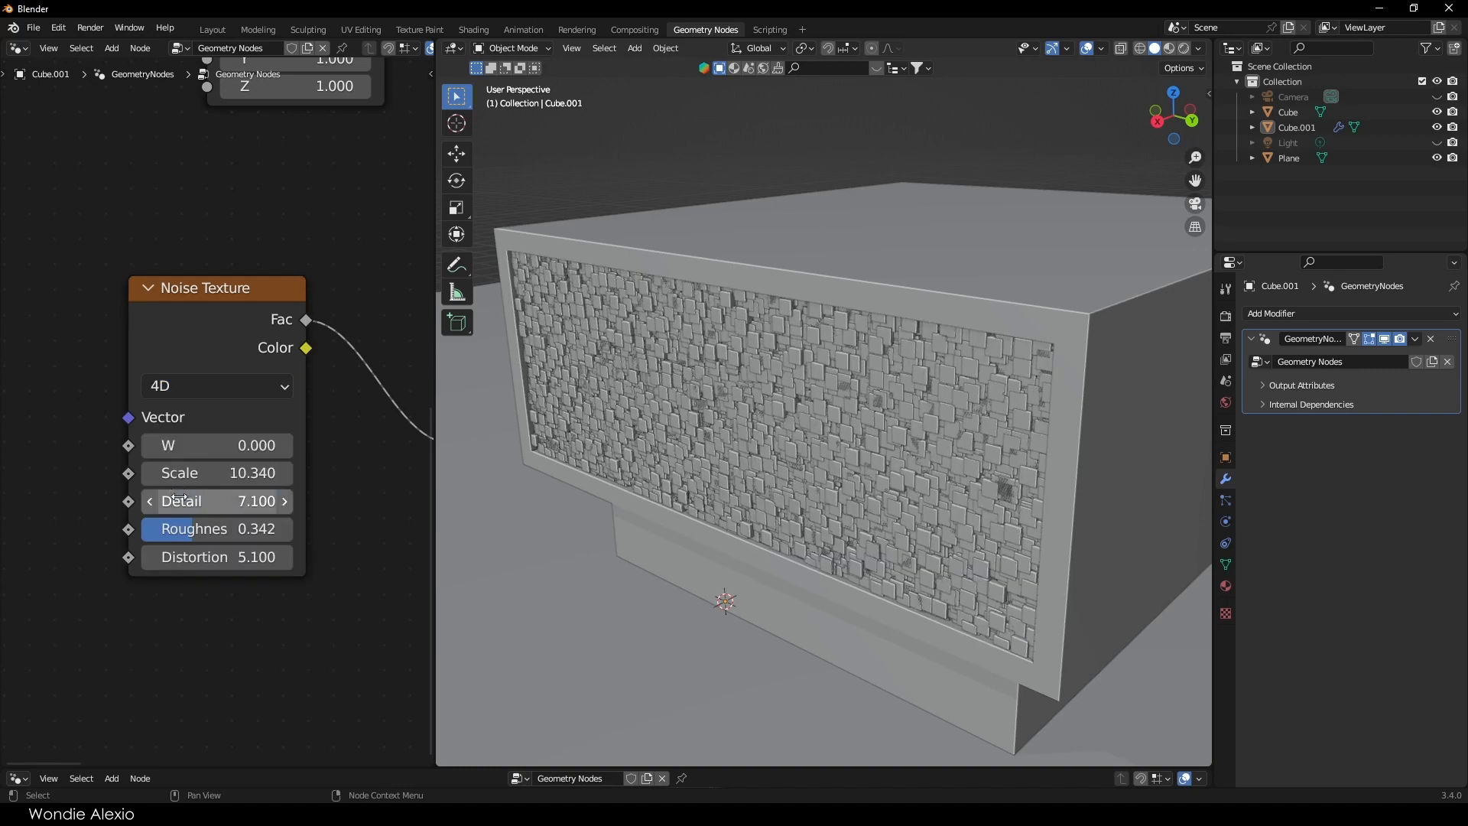
left_click_drag(184, 446, 213, 461)
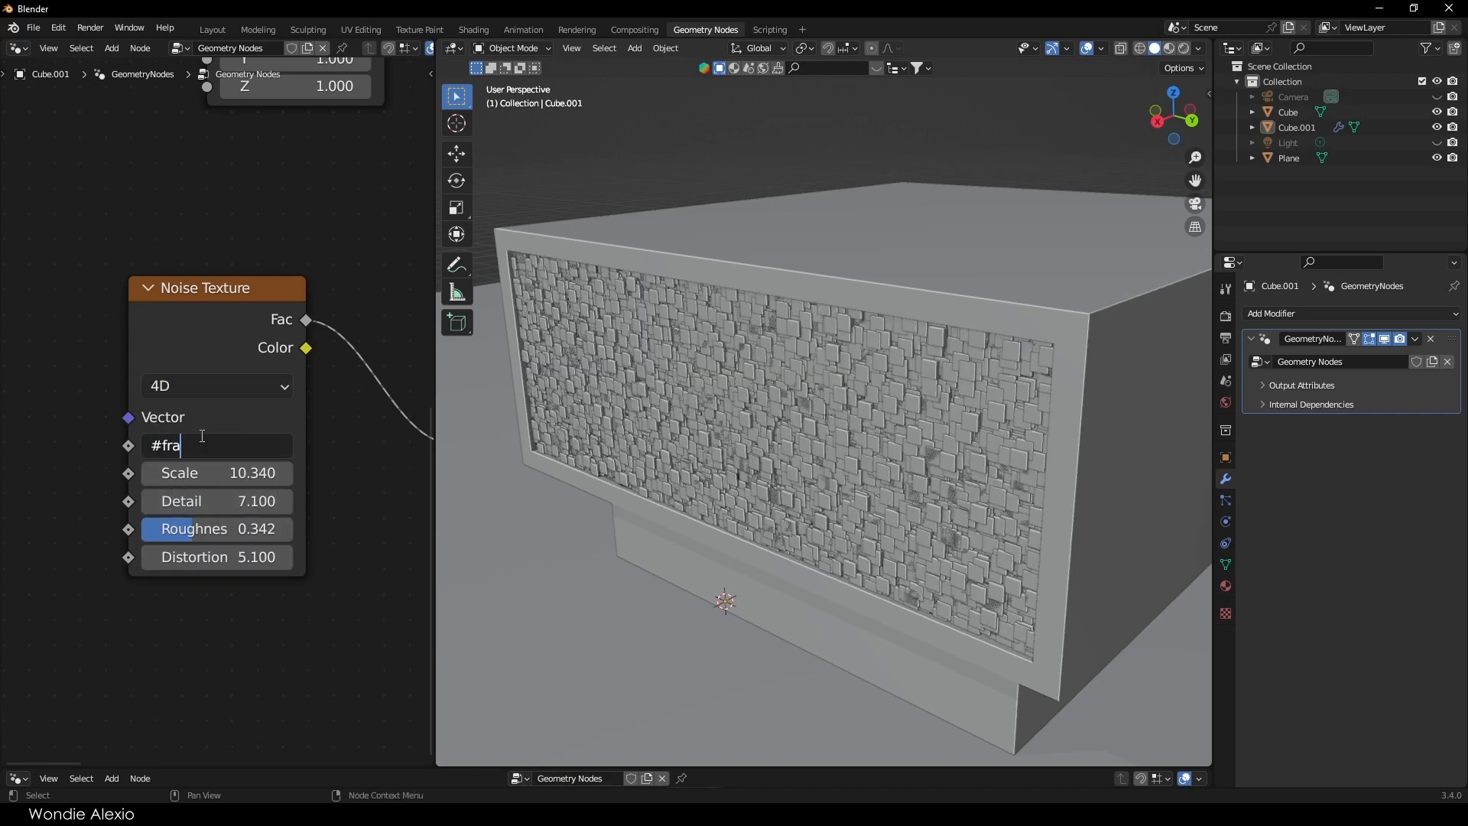
key("Return")
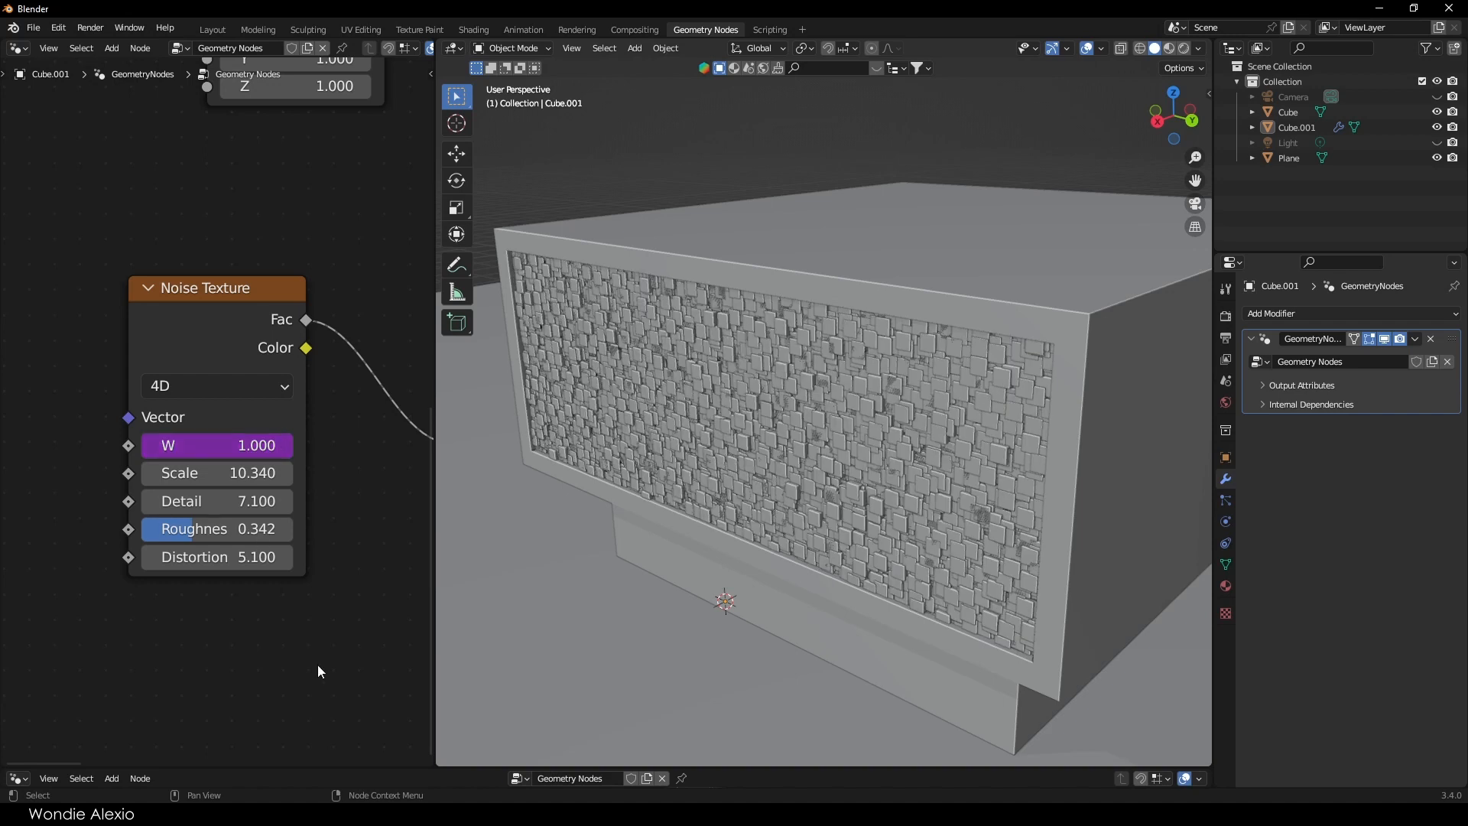
Step: Enlarge the lower node editor area and turn it into a Timeline
left_click_drag(463, 768, 463, 601)
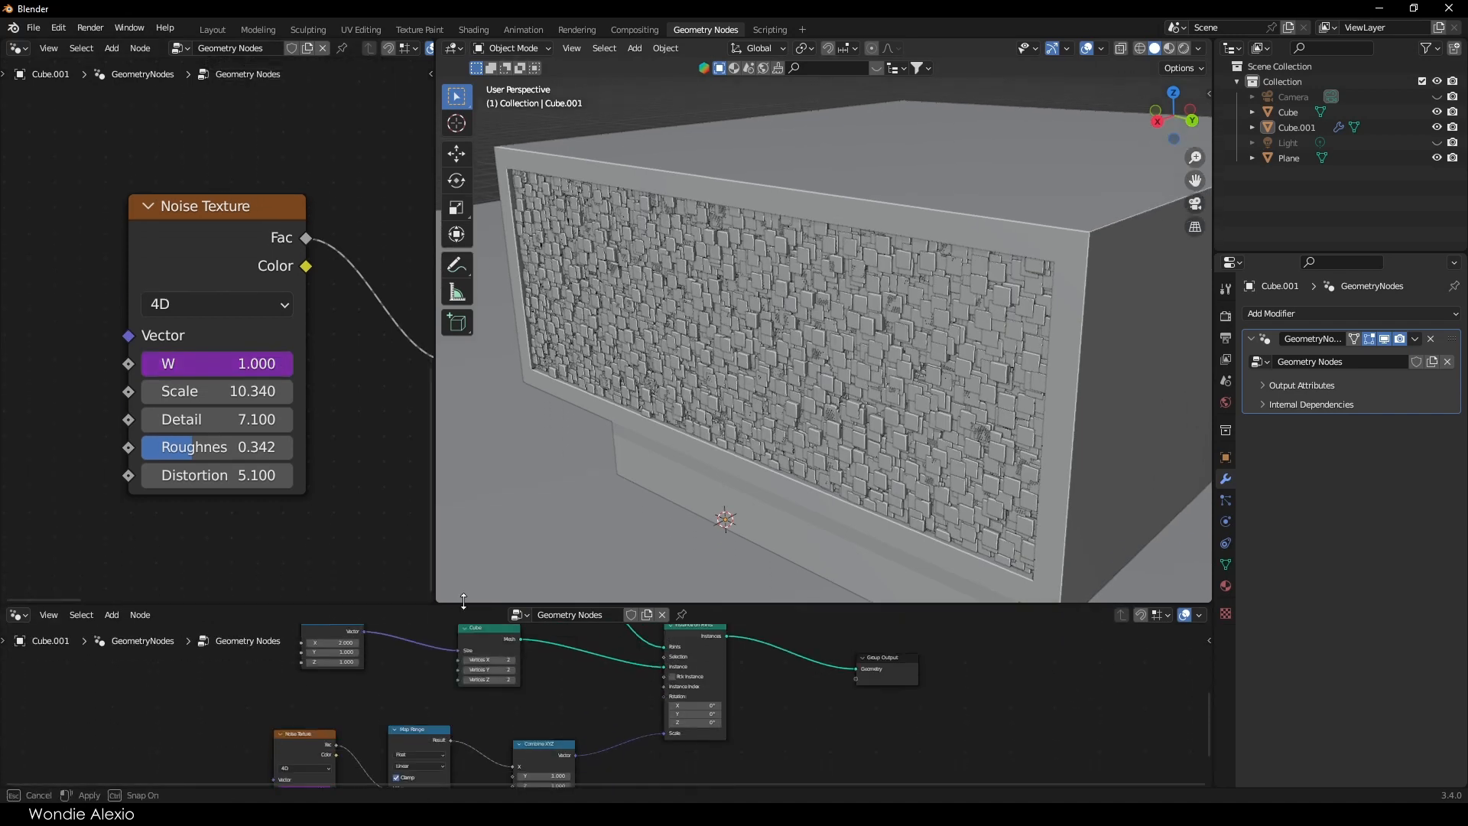
left_click(18, 612)
left_click(211, 477)
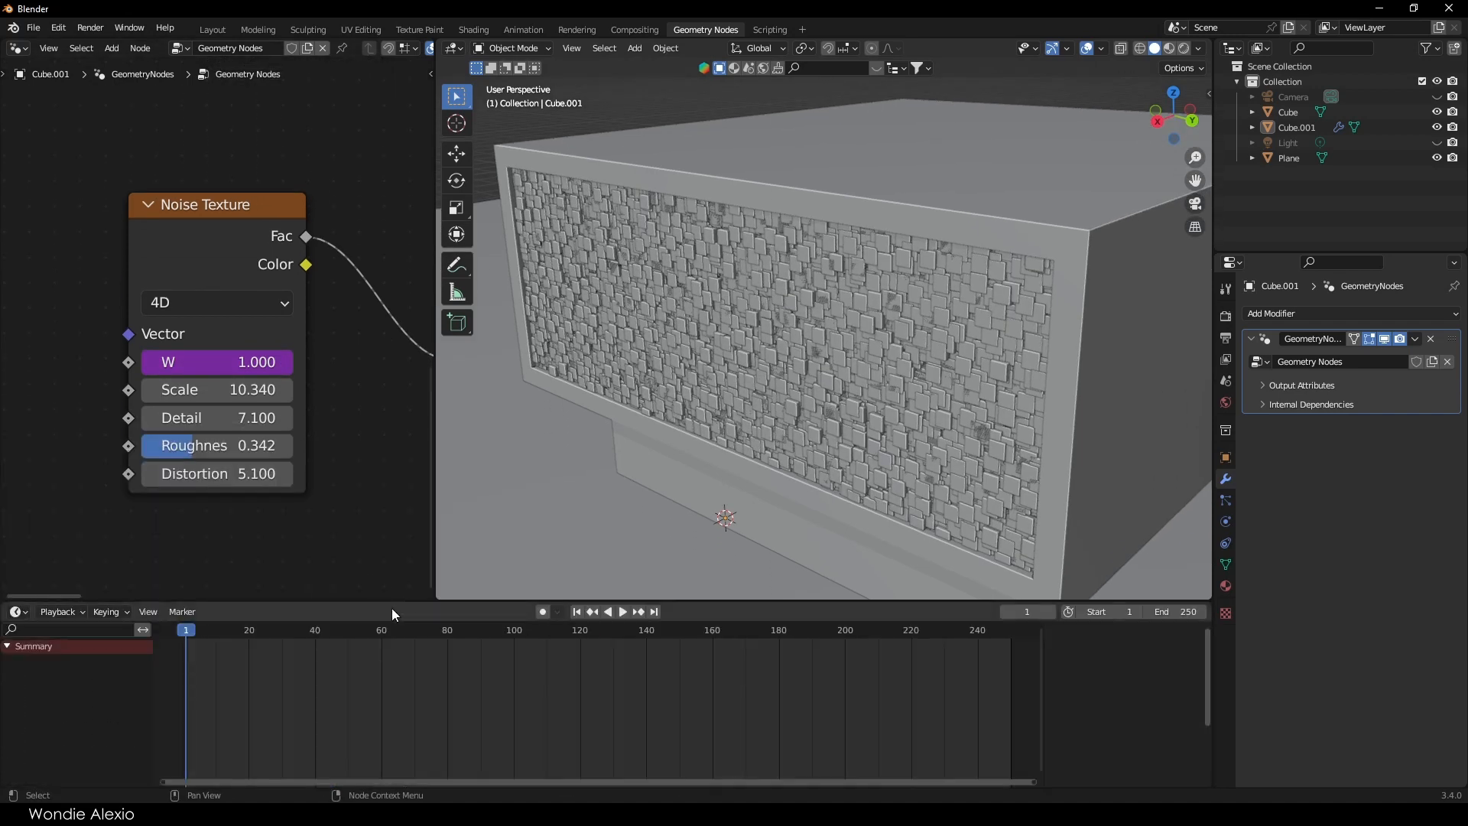
left_click_drag(391, 601, 391, 587)
Step: Play the animation and examine how the panel's blocks move up close
key("space")
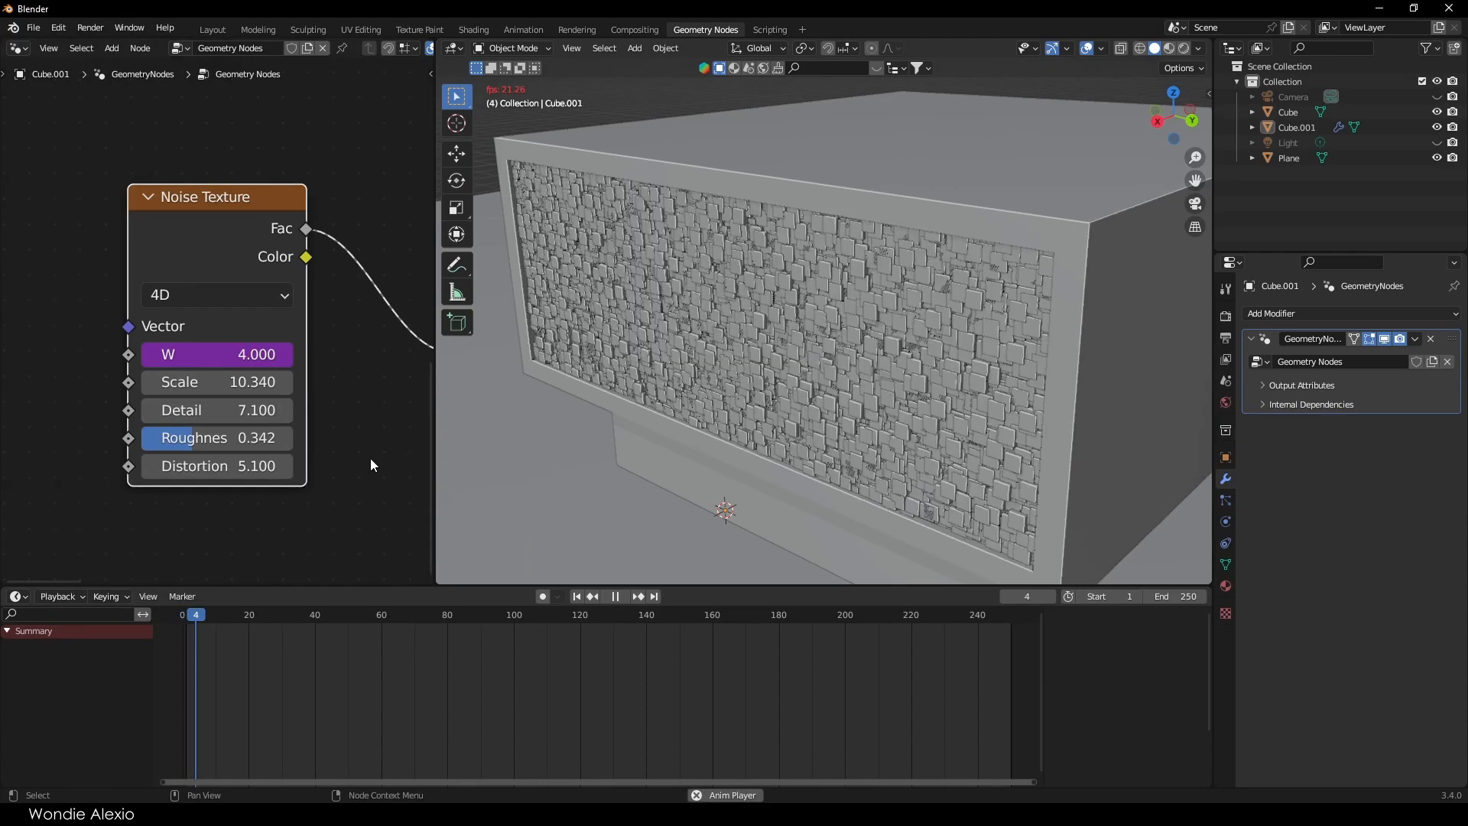
middle_click_drag(960, 252, 884, 342)
scroll(883, 342, "up", 4)
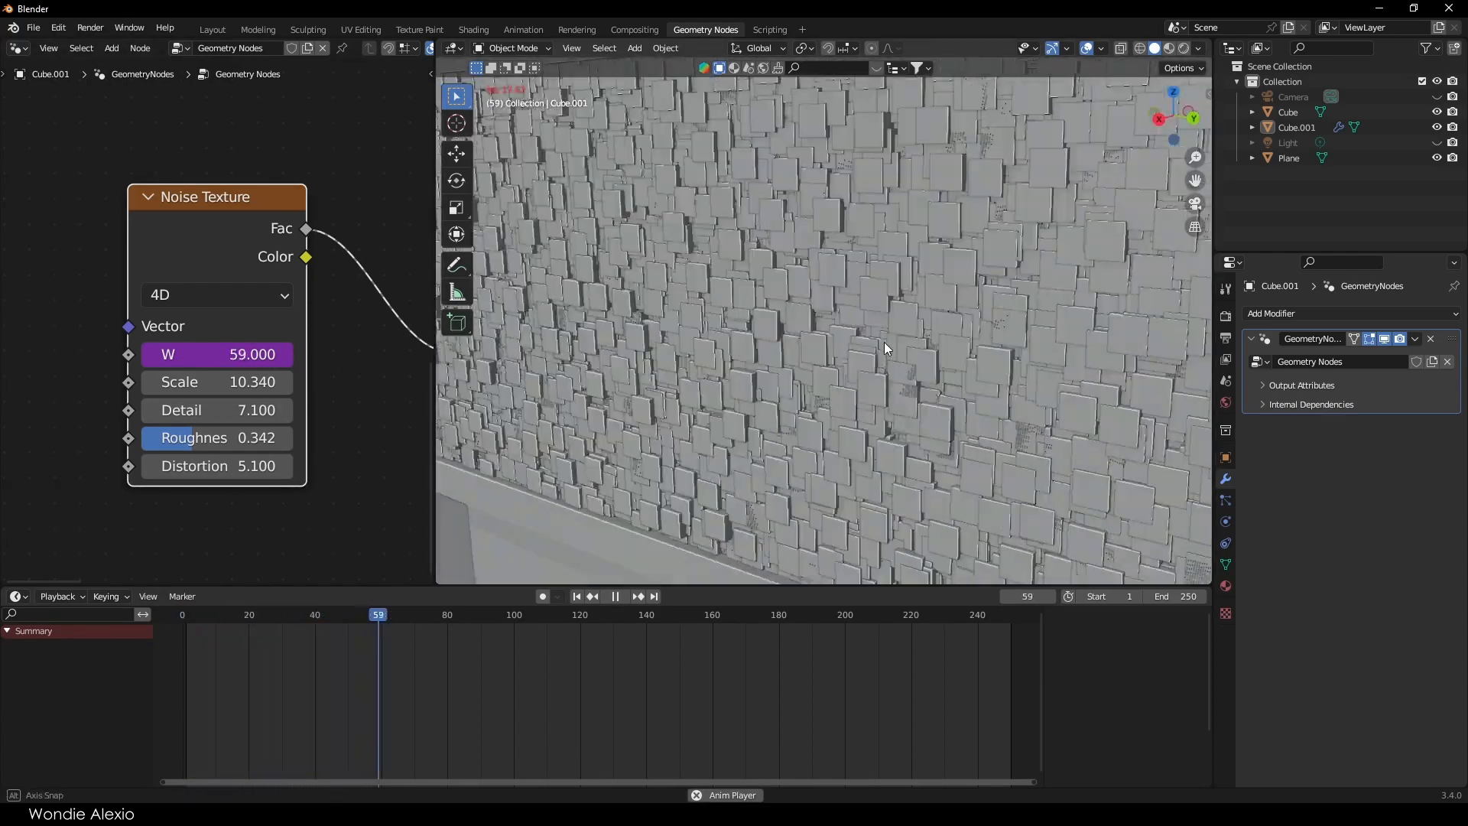
scroll(884, 342, "down", 3)
Step: Rewind to frame 0, try frame/500 as the driver of the noise's W value and play the animation
left_click_drag(474, 625, 182, 617)
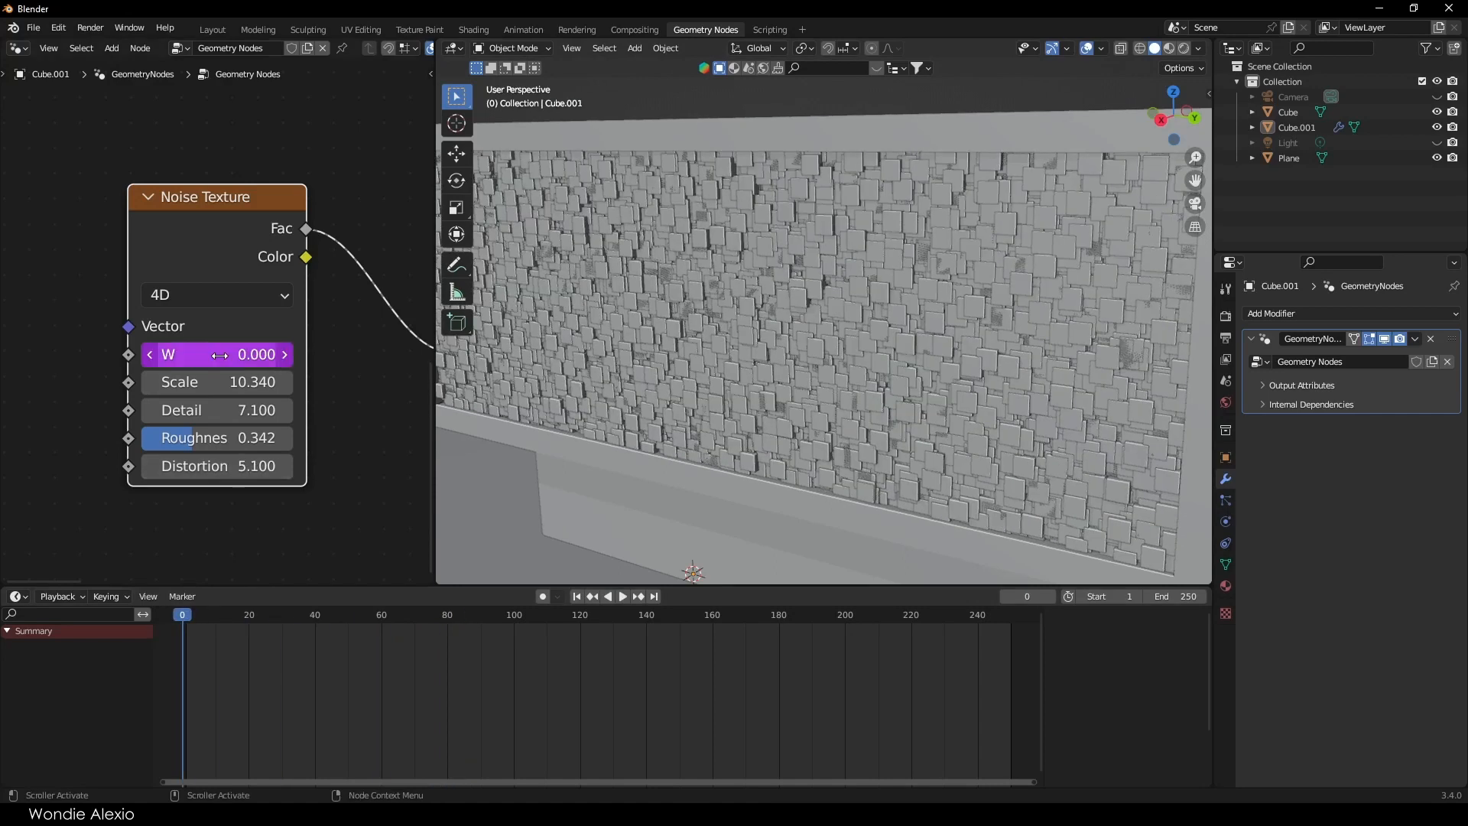
scroll(220, 354, "down", 3)
key("space")
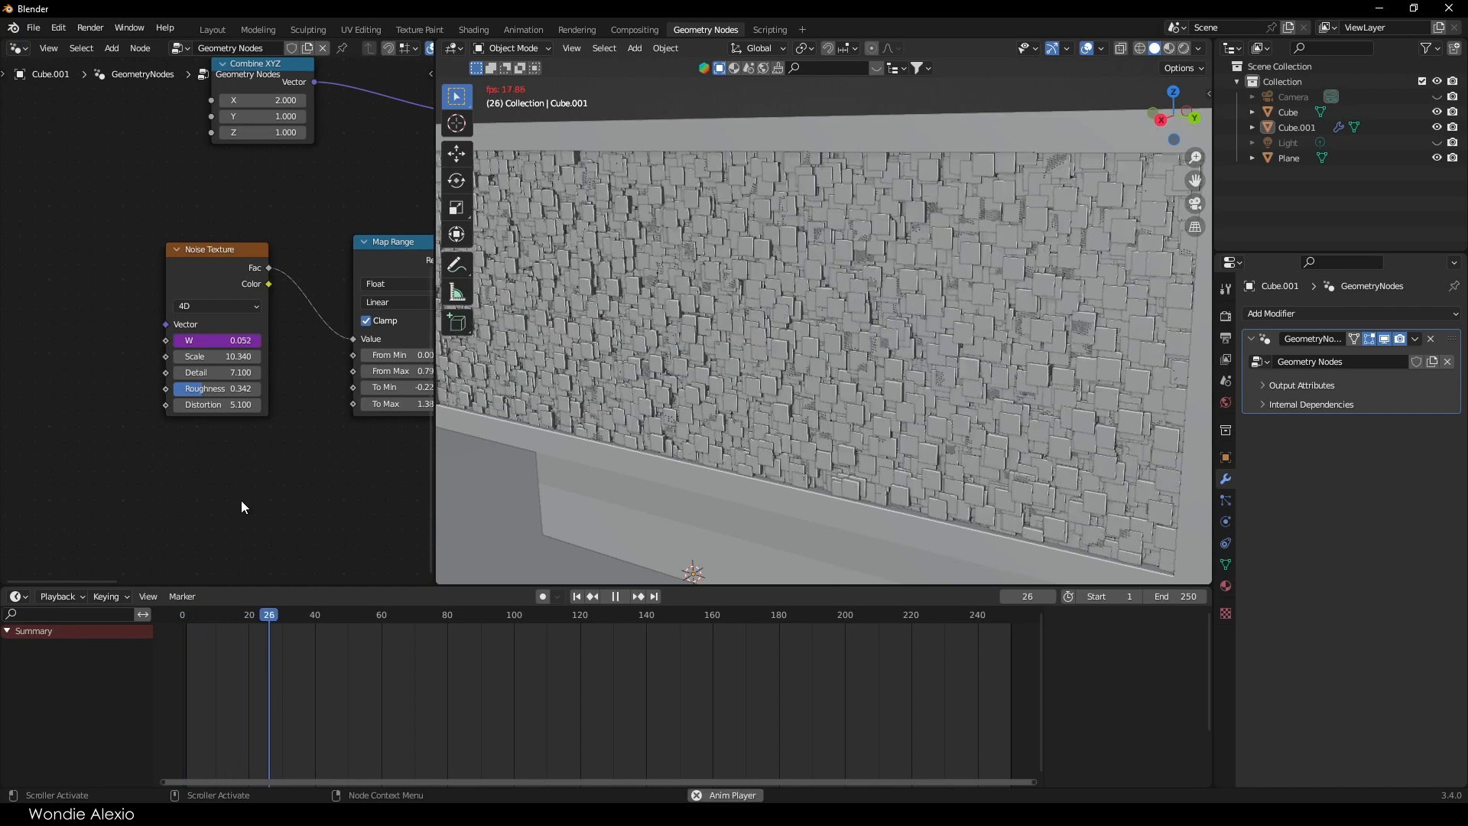
key("space")
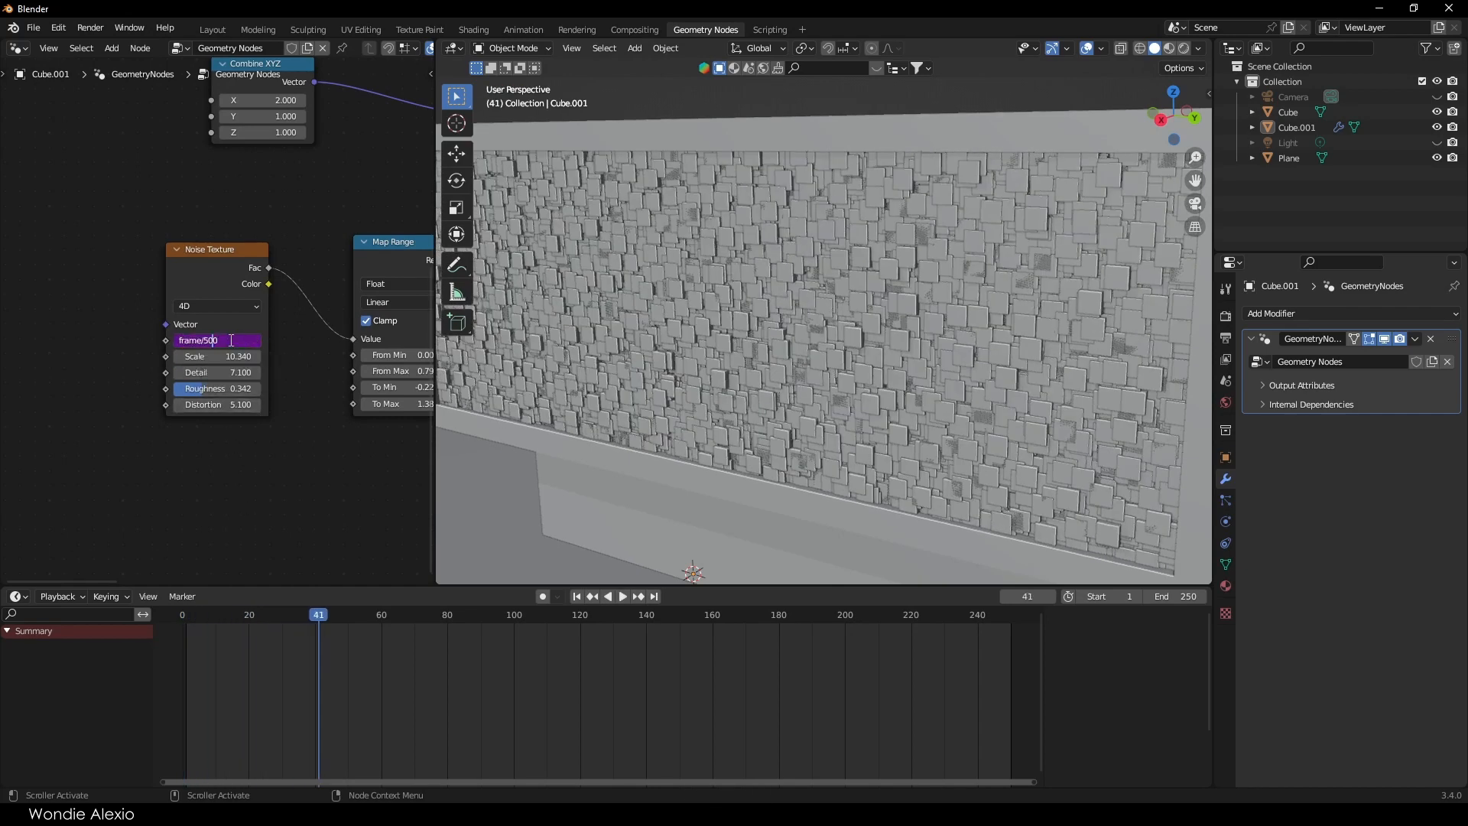
Step: Try frame/800 as the W driver, then replay from the start and inspect the blocks' movement
key("Return")
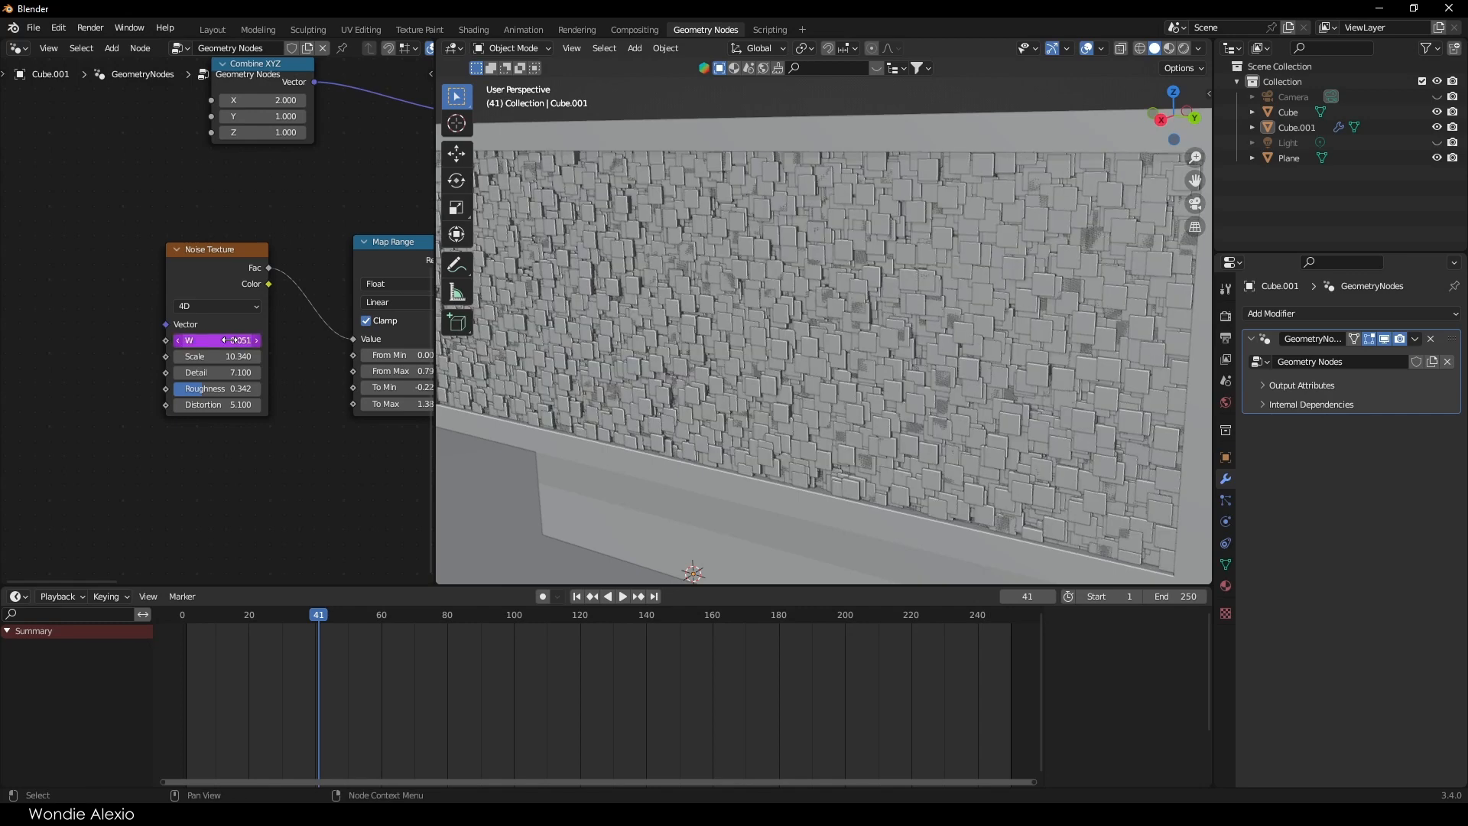
left_click_drag(320, 611, 182, 611)
key("space")
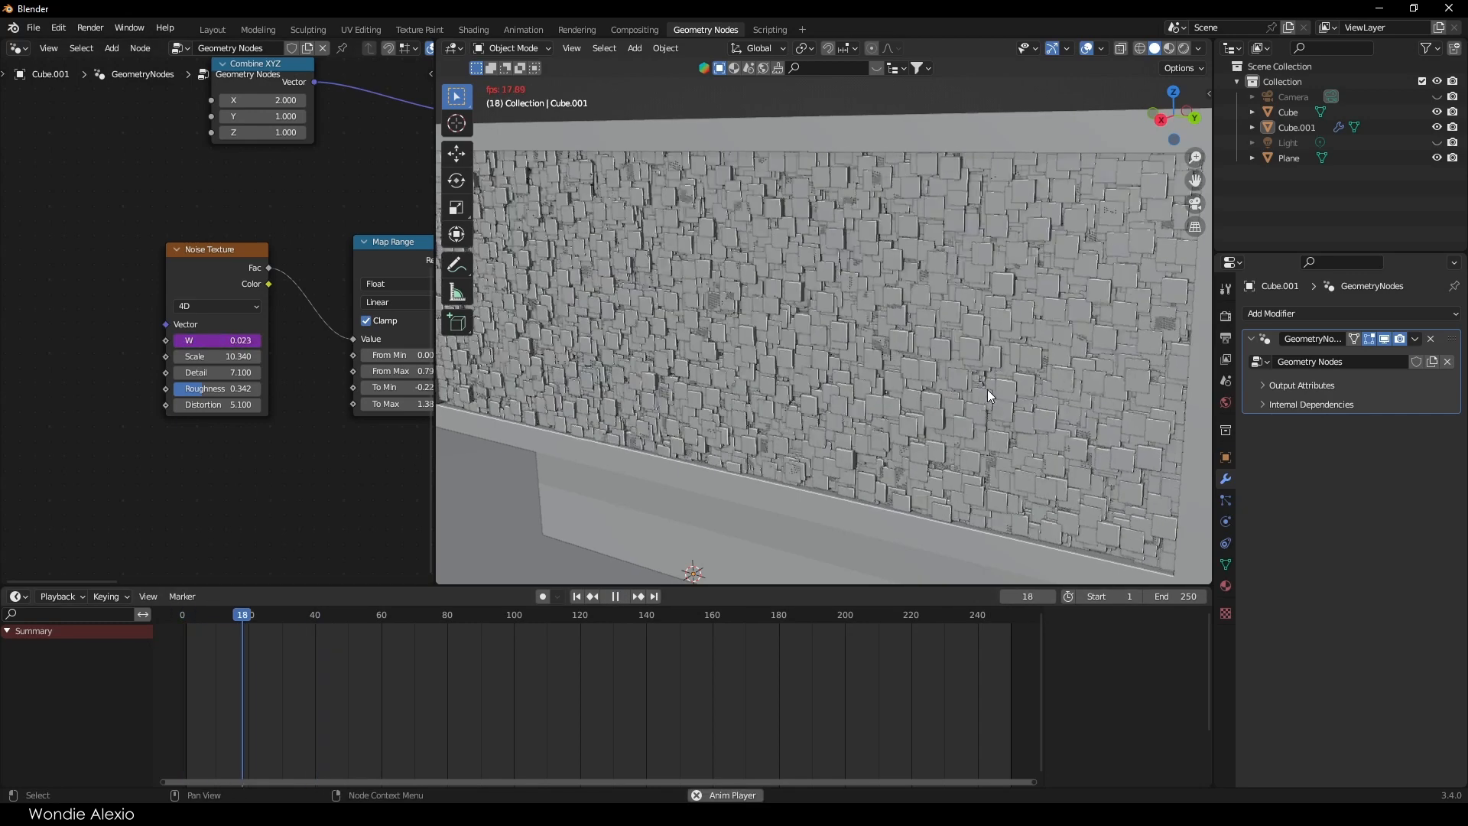
middle_click_drag(988, 388, 906, 372)
scroll(903, 371, "up", 6)
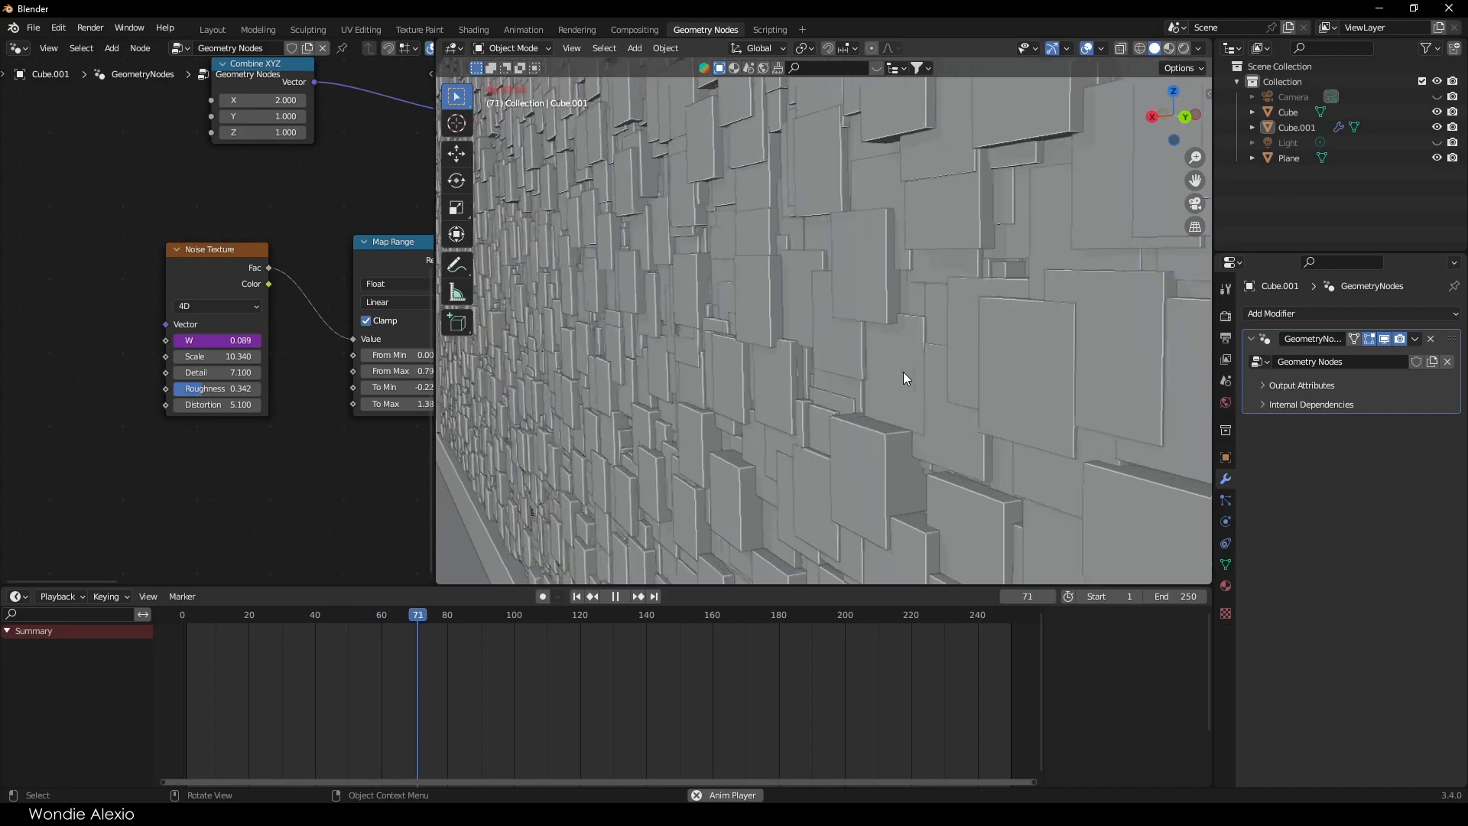
scroll(902, 371, "down", 5)
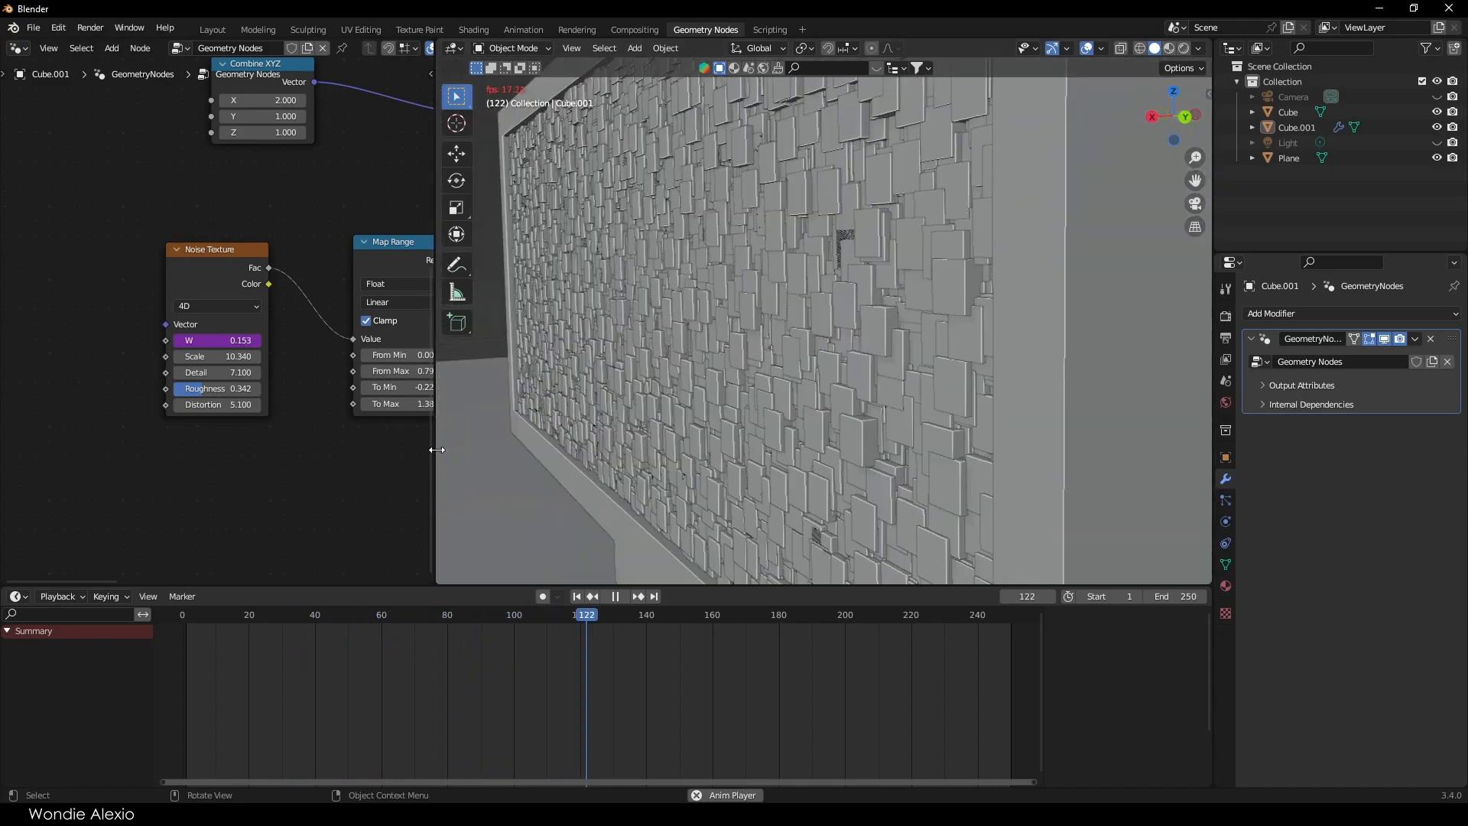
left_click_drag(433, 448, 215, 453)
middle_click_drag(776, 341, 835, 356)
key("space")
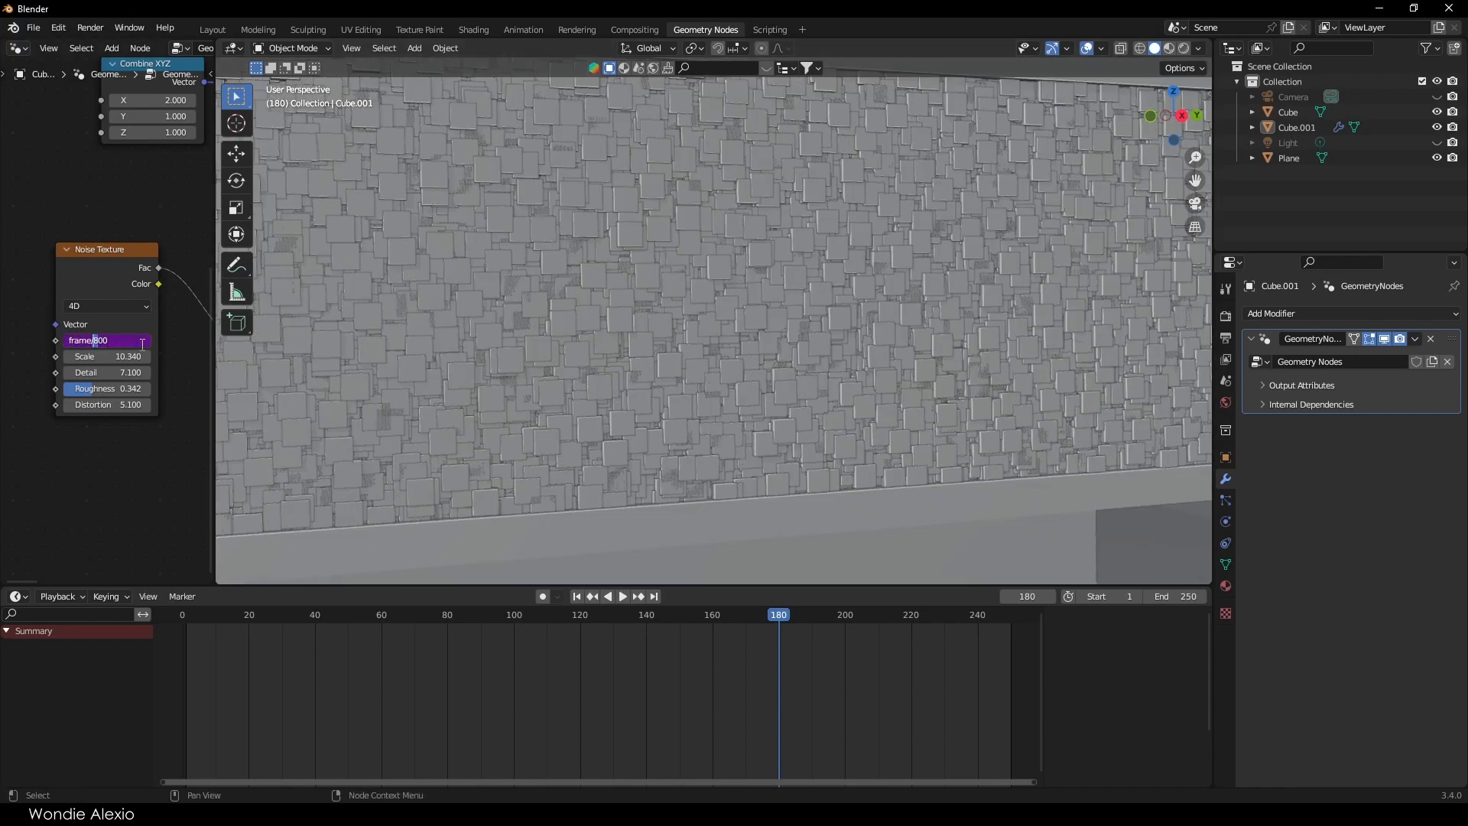
Step: Try frame/1000 as the W driver and replay the animation from the start
key("Return")
scroll(769, 478, "down", 5)
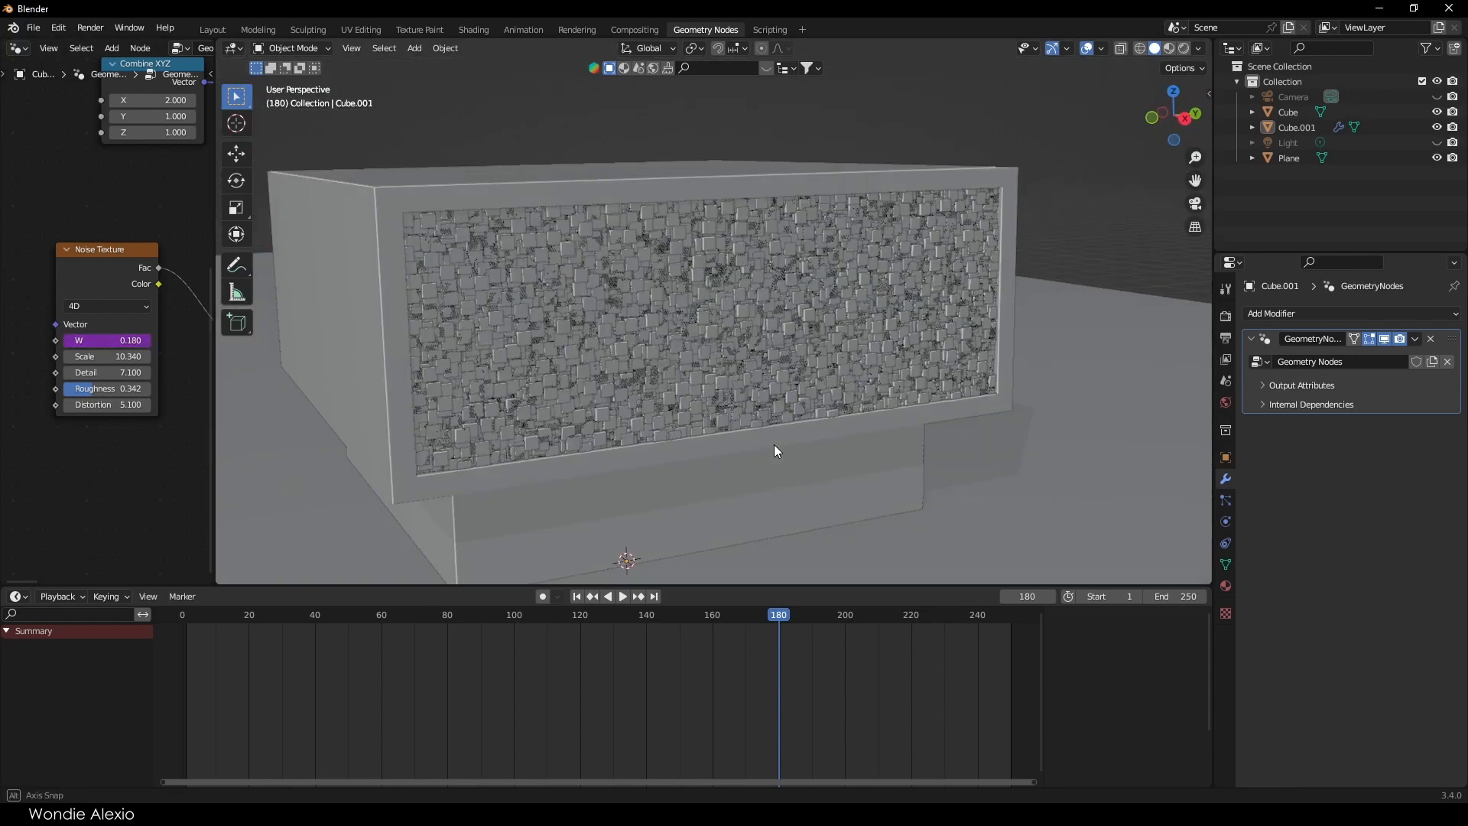
left_click(578, 598)
scroll(689, 319, "up", 4)
key("space")
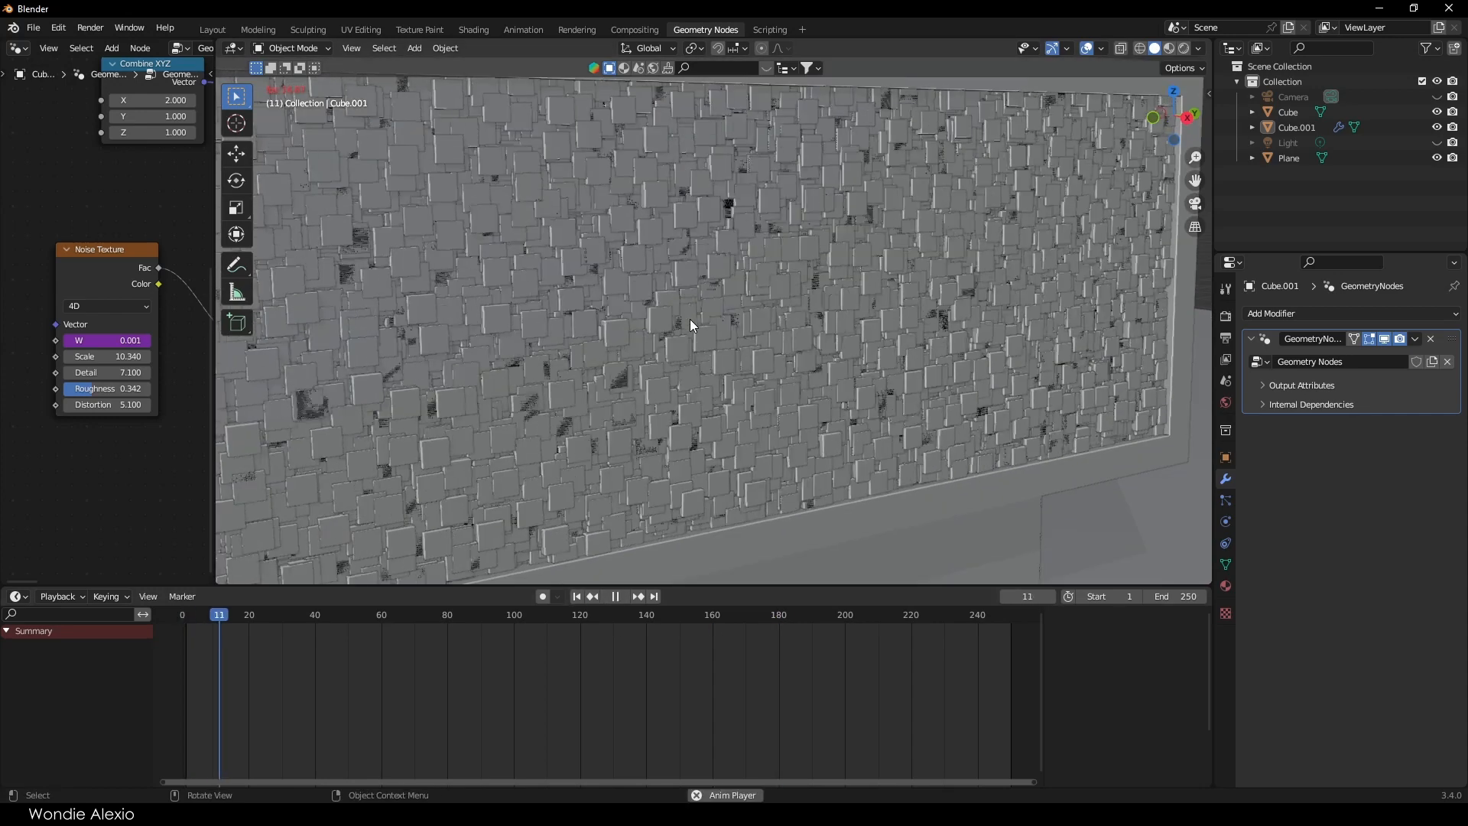
key("space")
scroll(689, 319, "up", 3)
middle_click_drag(660, 310, 1034, 153)
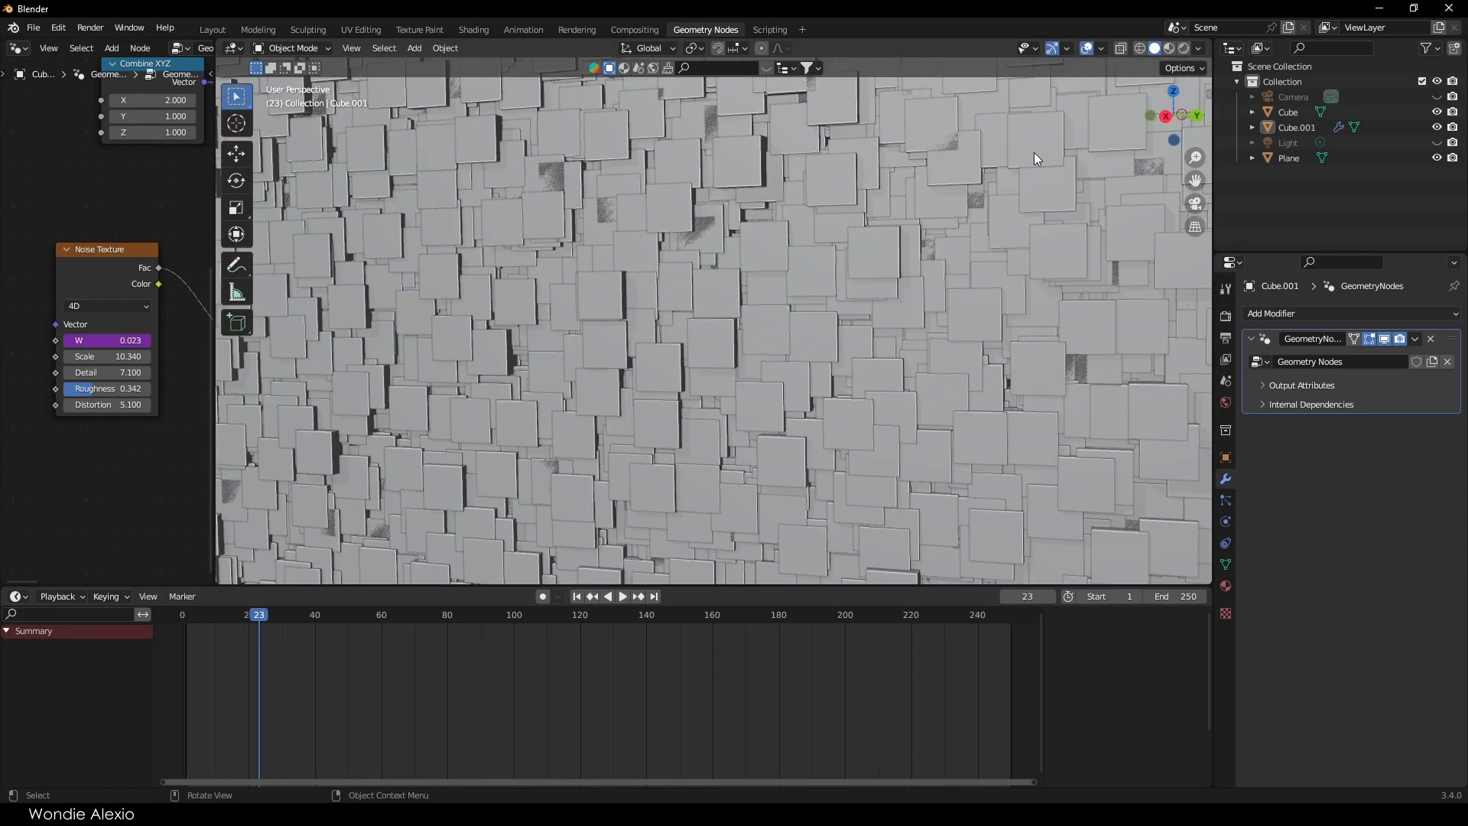
Step: Set the 3D viewport's Clip Start to 1 m to reduce the flicker of overlapping faces
left_click(1206, 92)
left_click(1154, 128)
type("1")
key("Return")
scroll(755, 310, "down", 4)
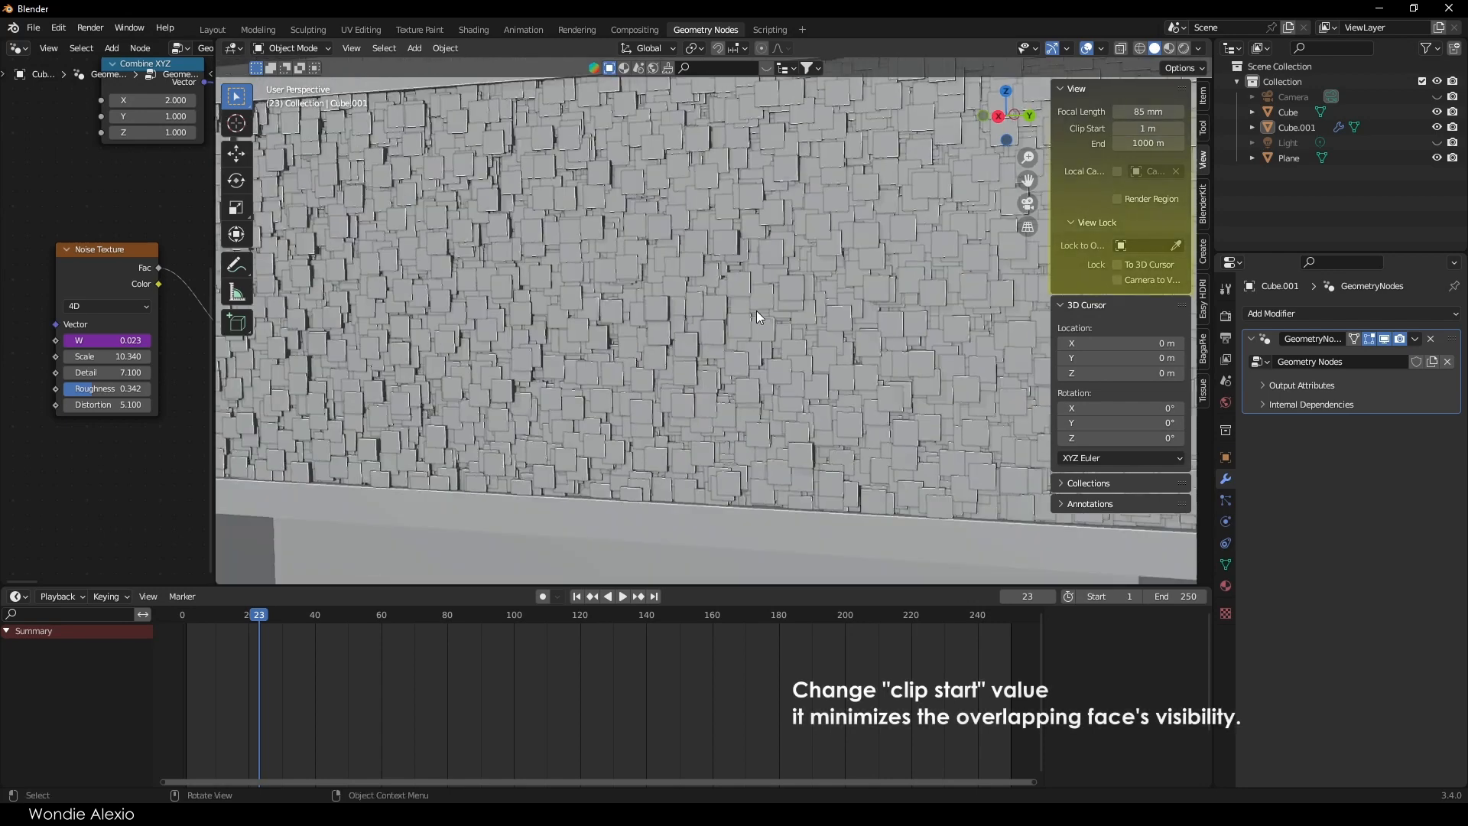
Step: Play the animation and check the panel's overlapping faces from an oblique angle
middle_click_drag(755, 310, 772, 341)
key("space")
middle_click_drag(684, 341, 714, 324)
scroll(733, 315, "up", 1)
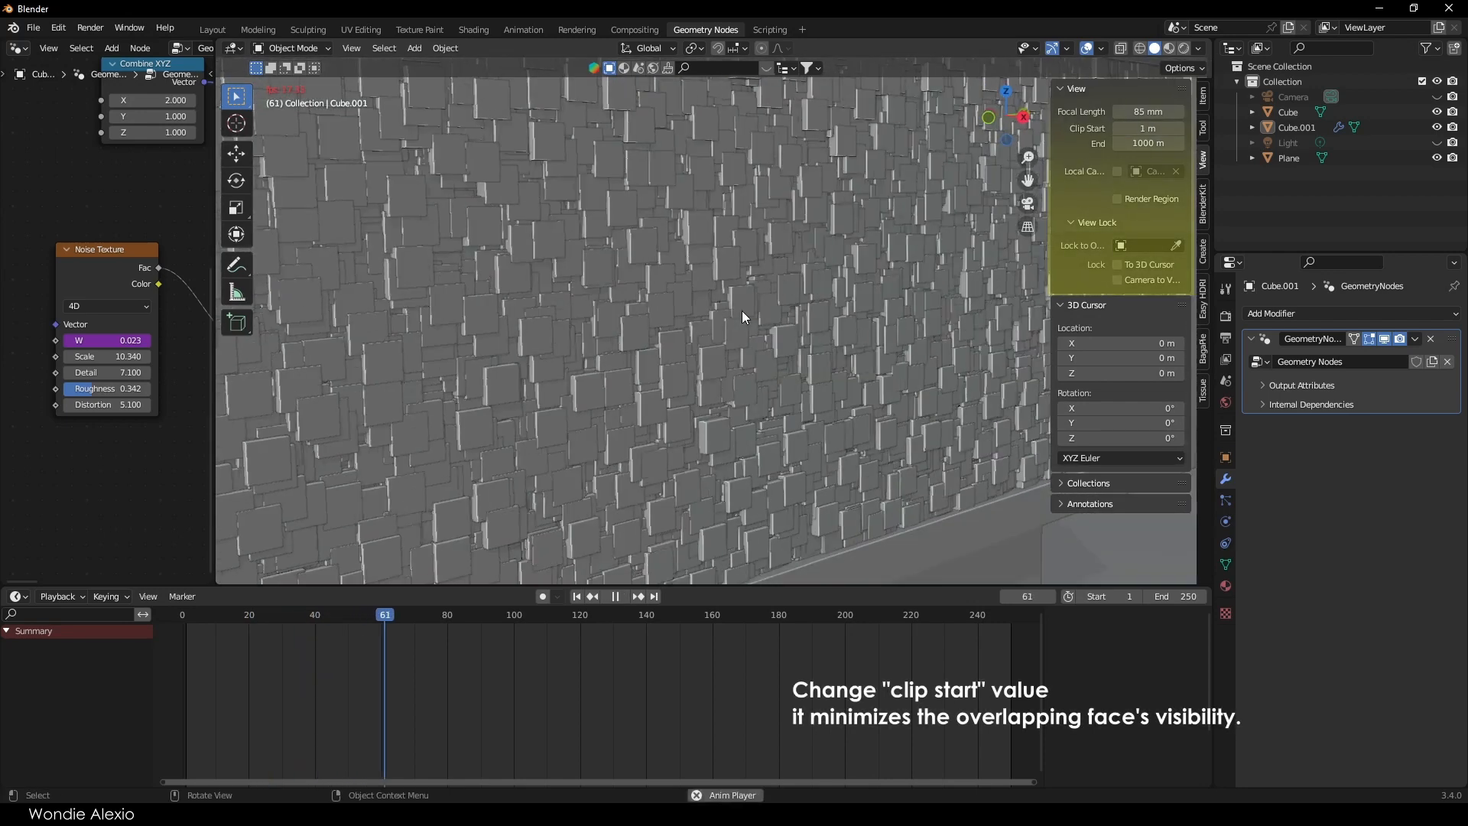
key("space")
Step: Slow the noise's W driver to frame/2000, shrink the Timeline and replay the animation from the start
left_click(122, 339)
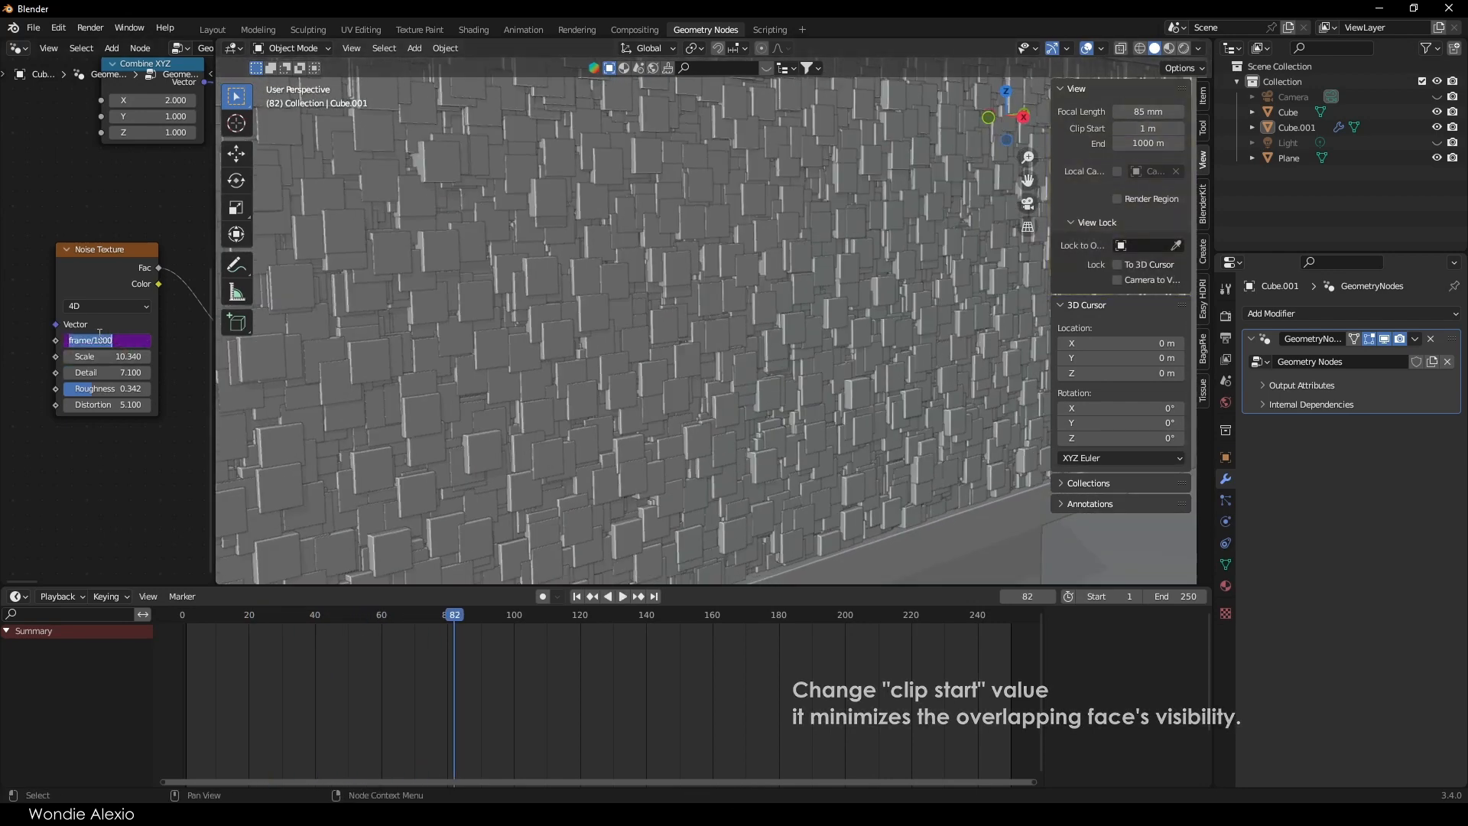
key("Return")
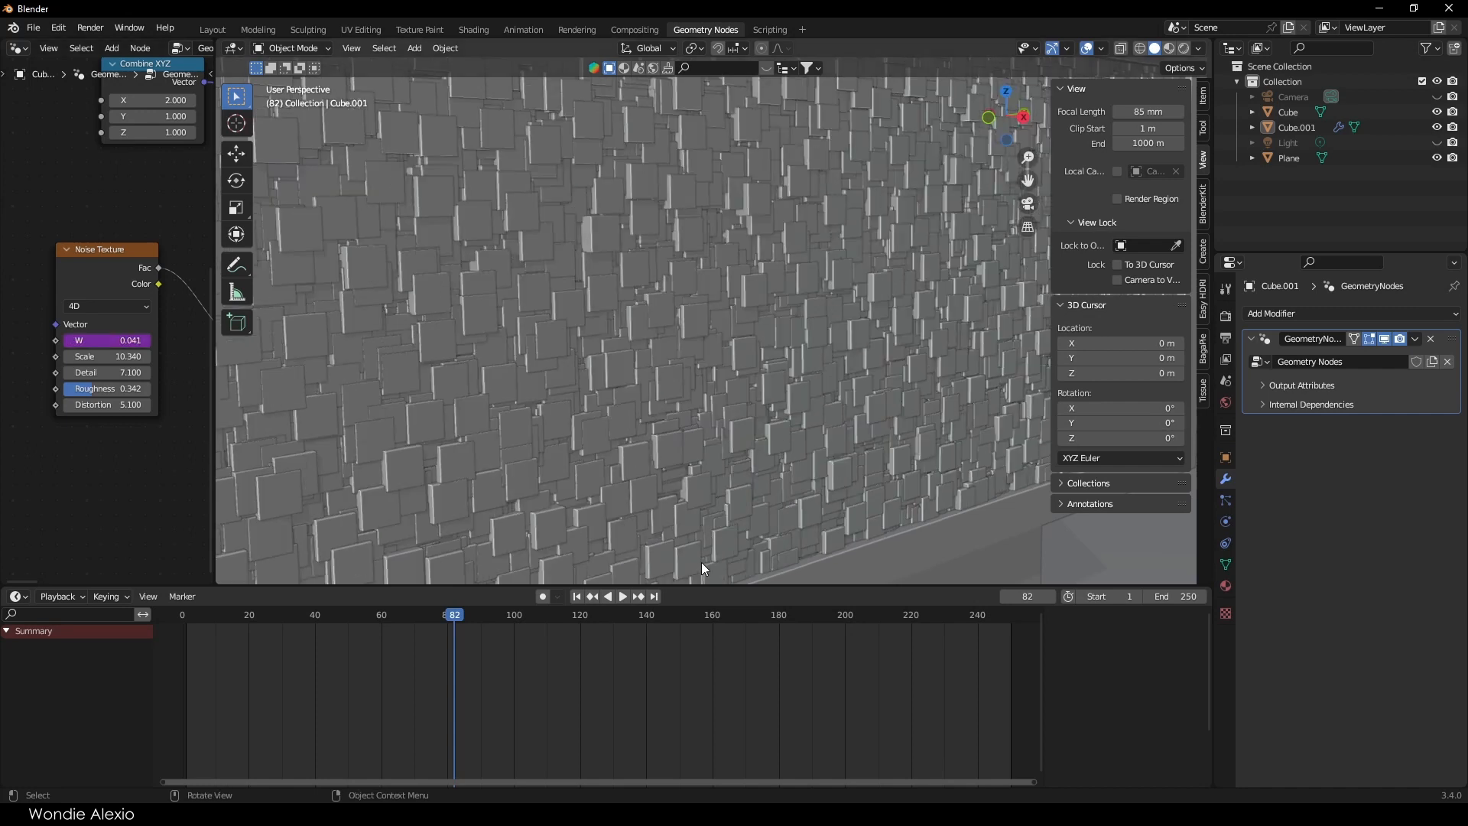
left_click_drag(697, 585, 697, 708)
scroll(781, 516, "down", 5)
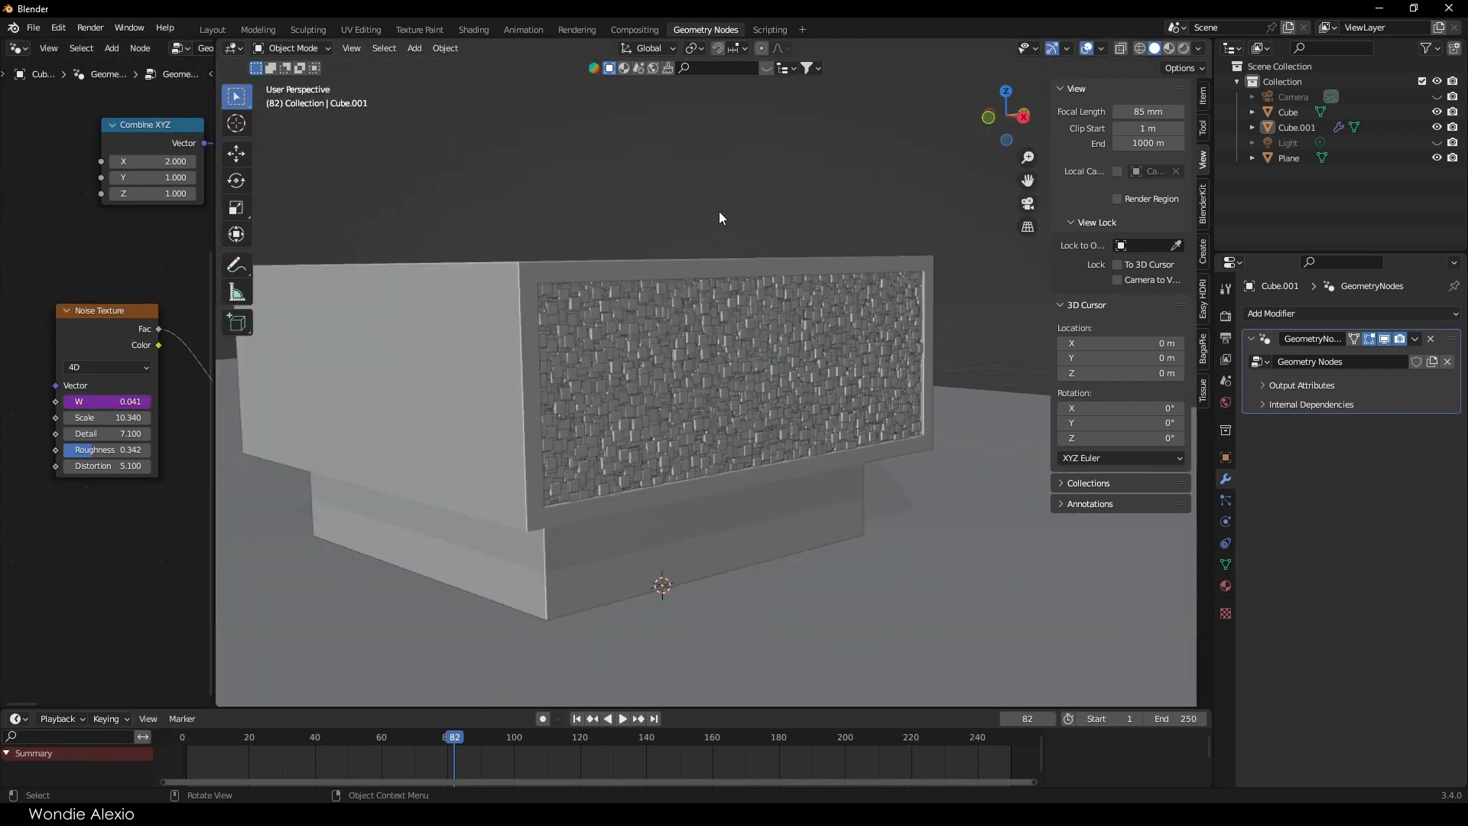
left_click(578, 719)
scroll(673, 485, "up", 5)
key("space")
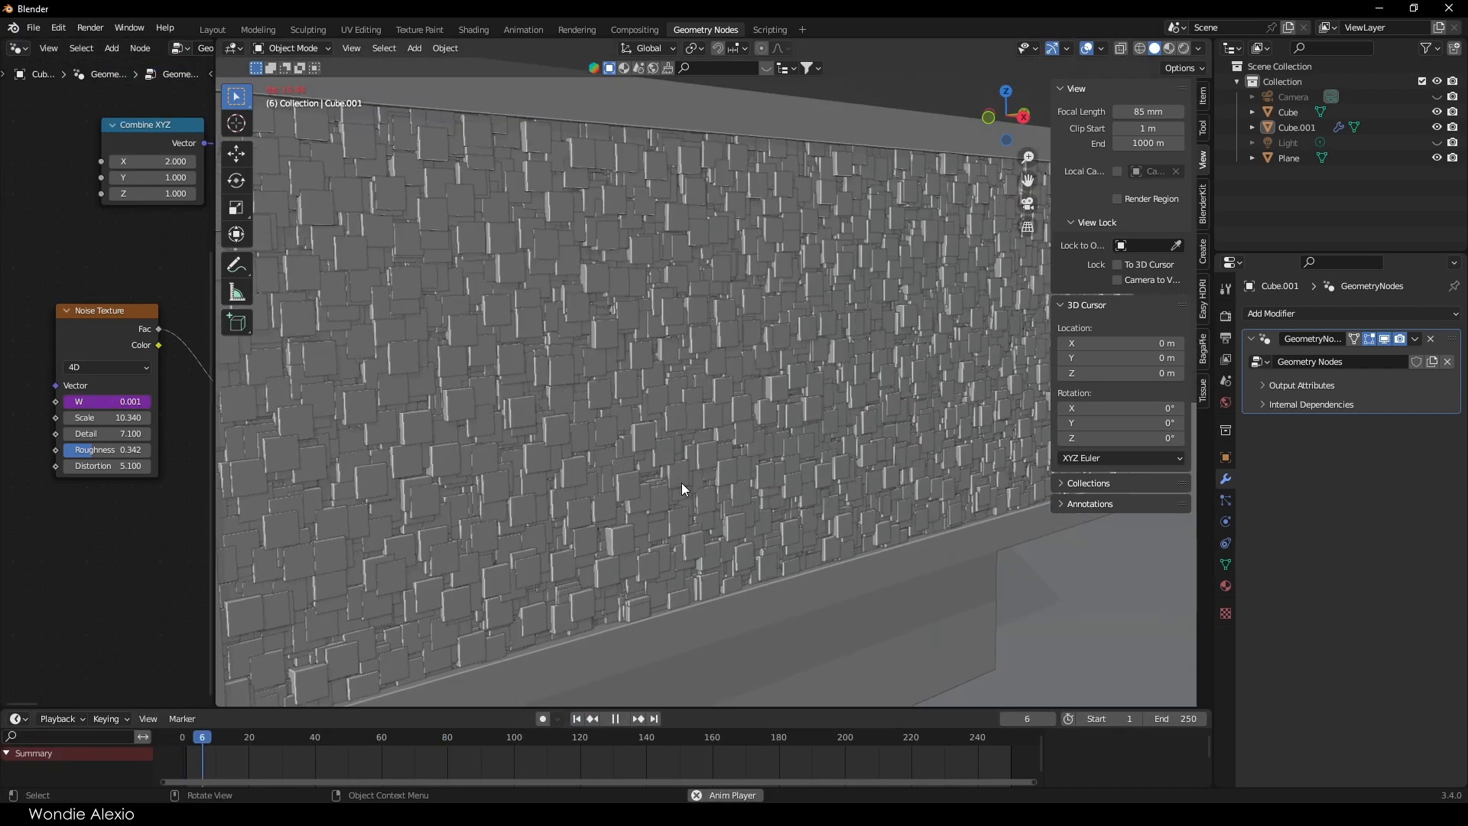
middle_click_drag(780, 479, 649, 488)
scroll(649, 488, "down", 3)
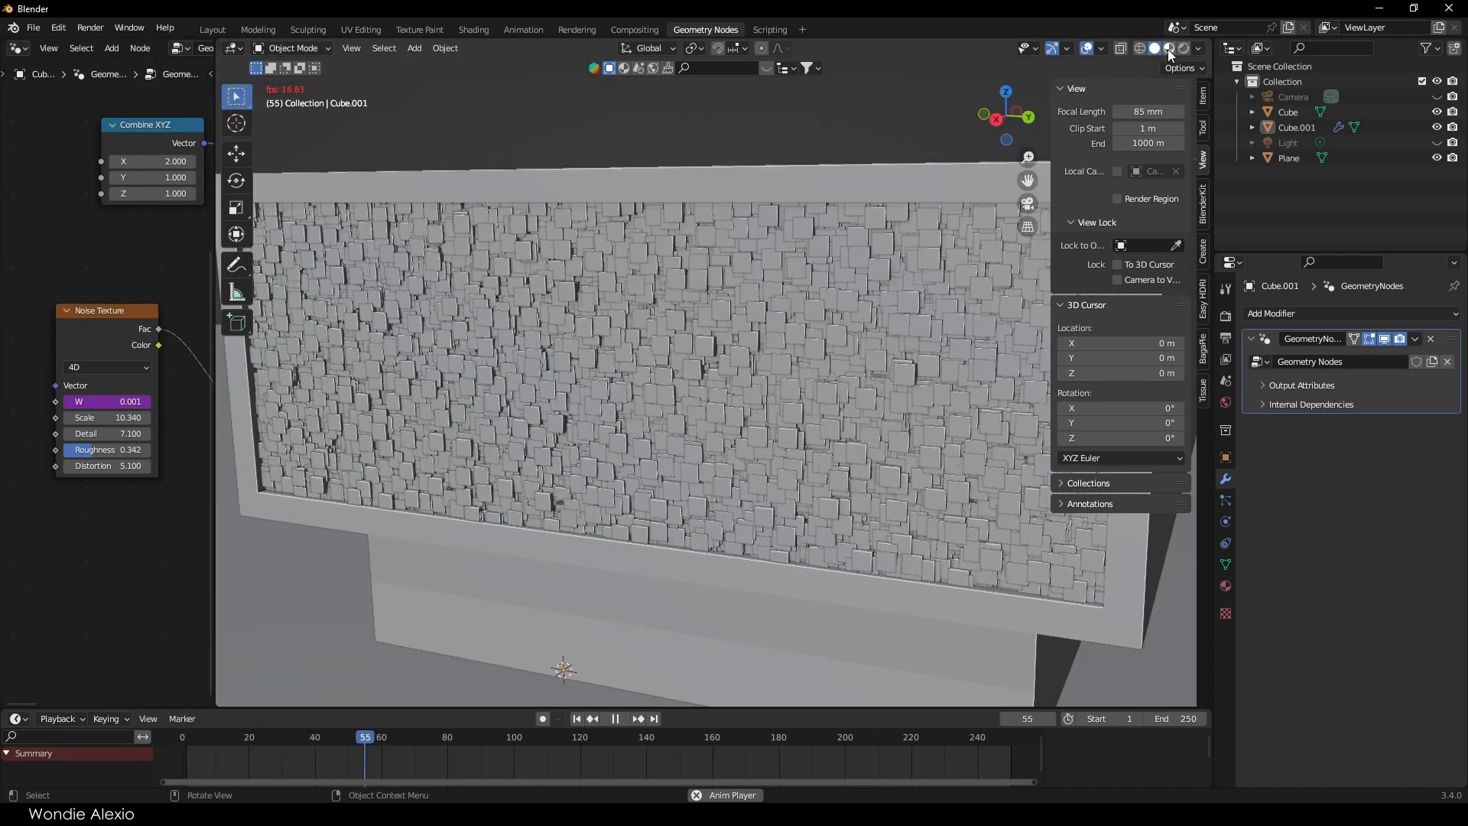
Step: Inspect the animated blocks in Material Preview shading and switch the scene's render engine to Cycles
left_click(1169, 48)
middle_click_drag(801, 407, 640, 459)
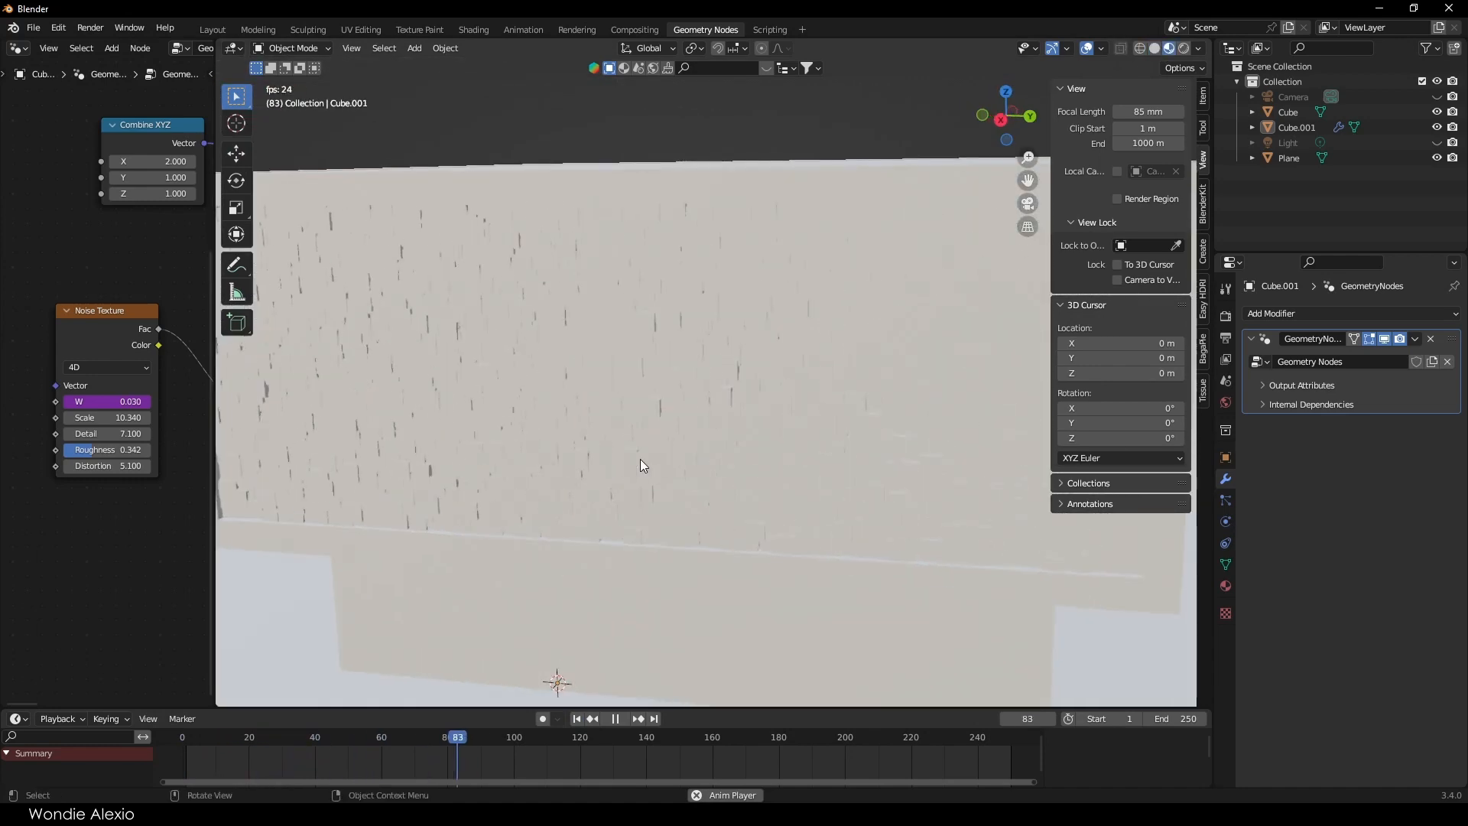
left_click(1225, 341)
left_click(1226, 316)
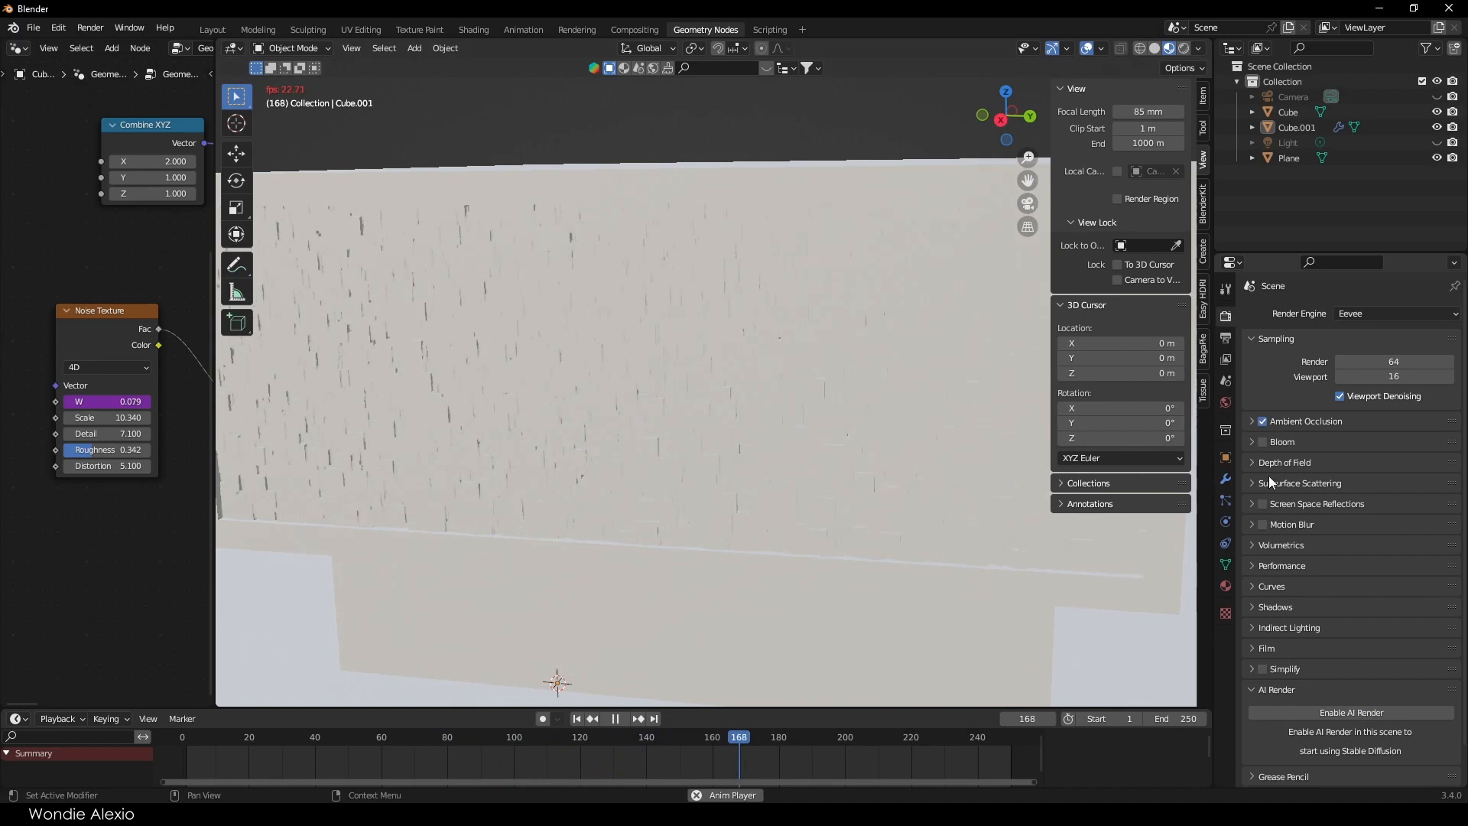
middle_click_drag(686, 335, 612, 371)
scroll(612, 372, "up", 5)
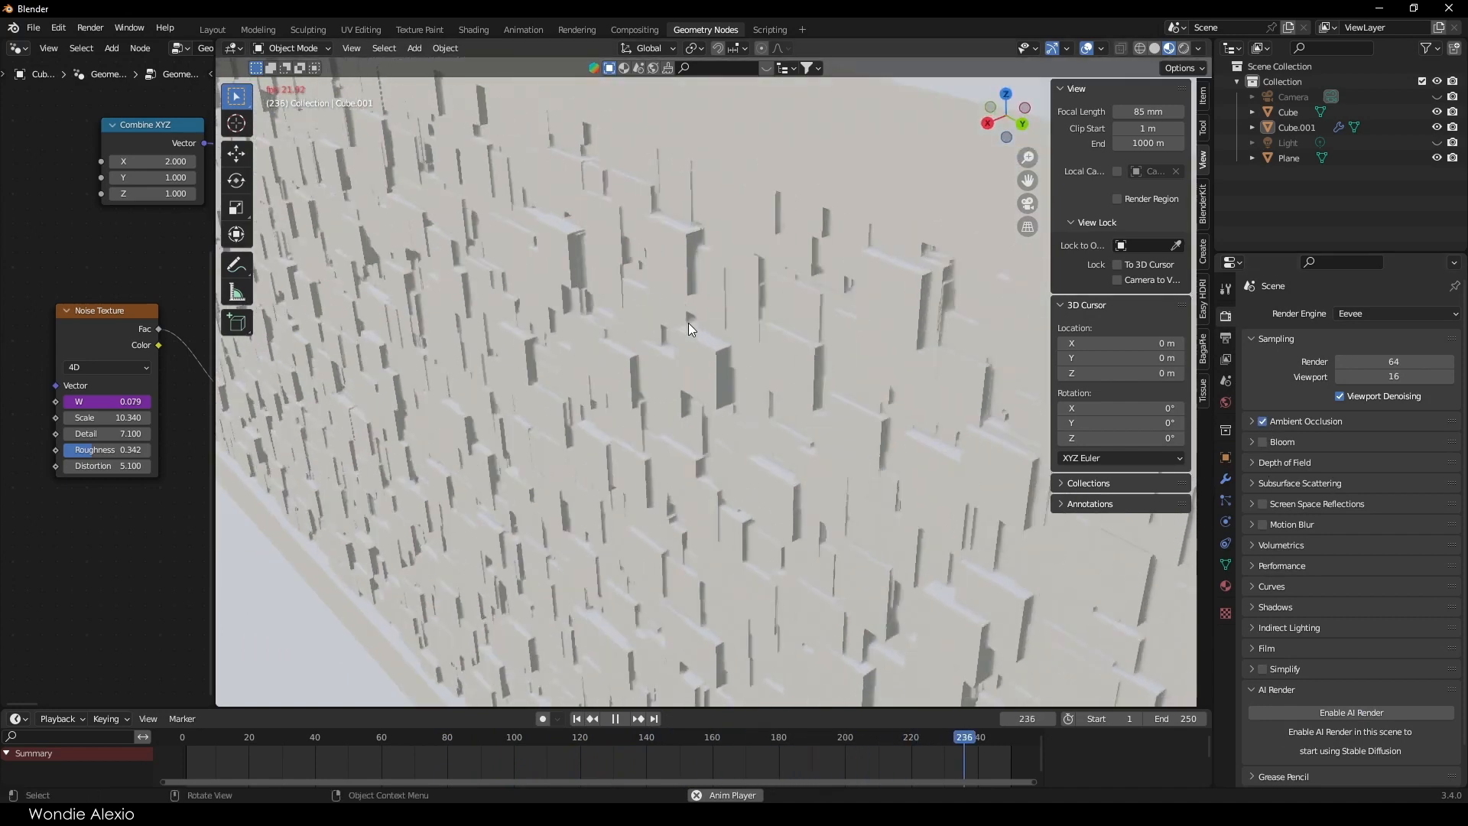
scroll(688, 322, "down", 8)
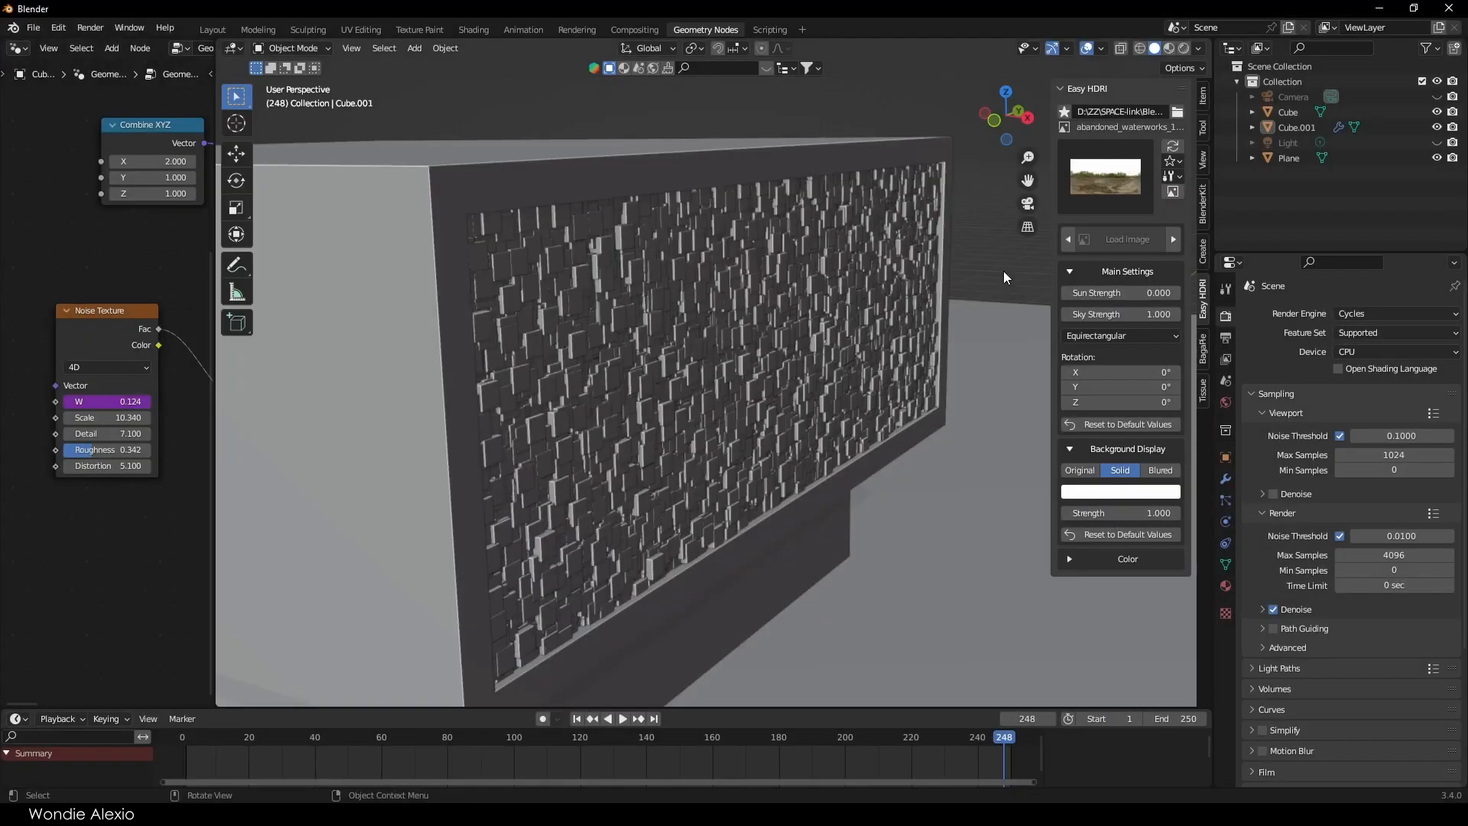
Step: Bring the whole building into view and switch to the Layout workspace
scroll(611, 306, "down", 3)
middle_click_drag(688, 367, 757, 451)
left_click(221, 30)
scroll(561, 318, "down", 2)
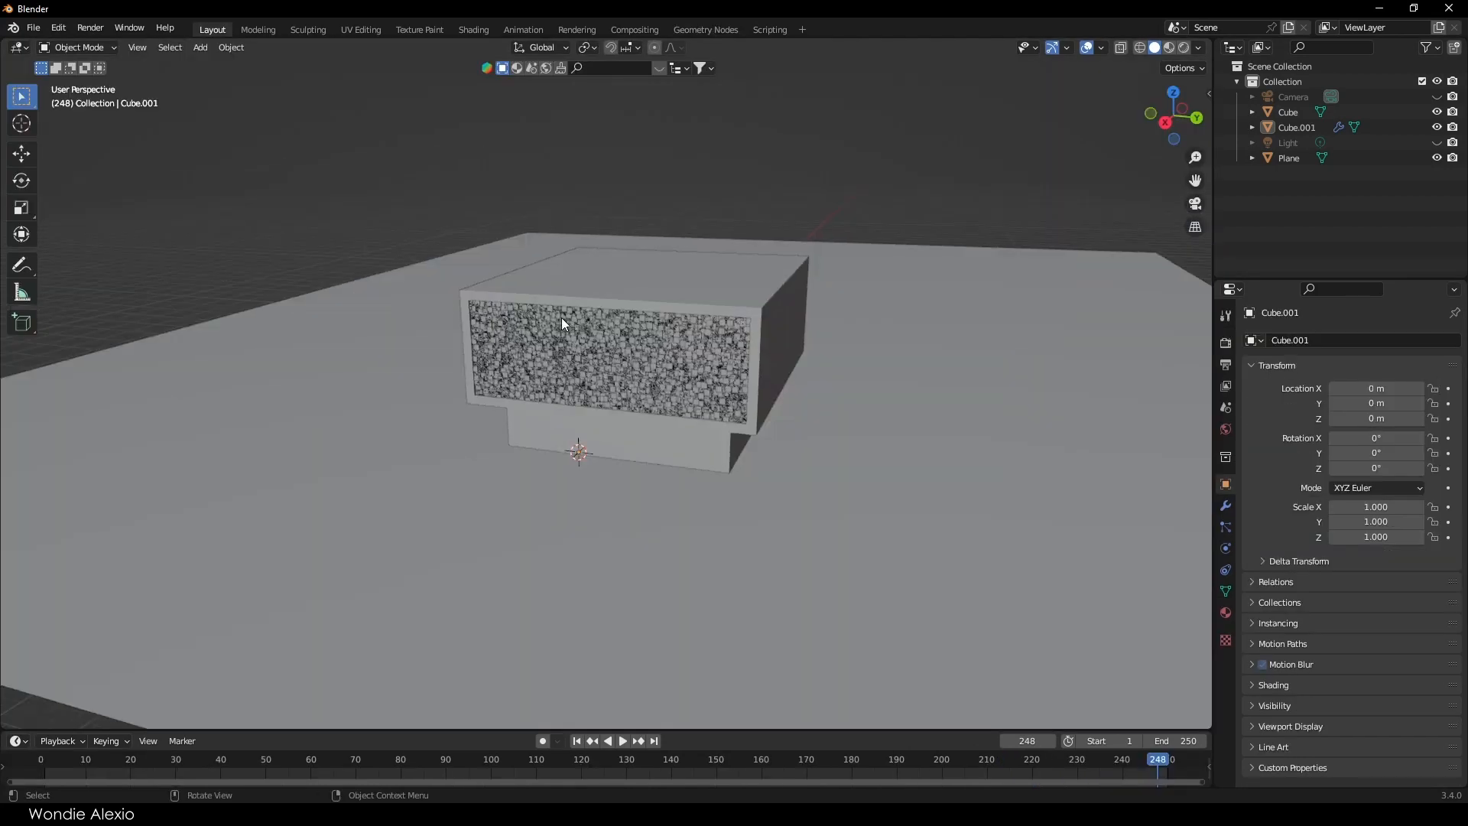
Step: Place the 3D cursor on the ground beside the building in top view and add a cube there
middle_click_drag(561, 318, 592, 405)
left_click(1173, 98)
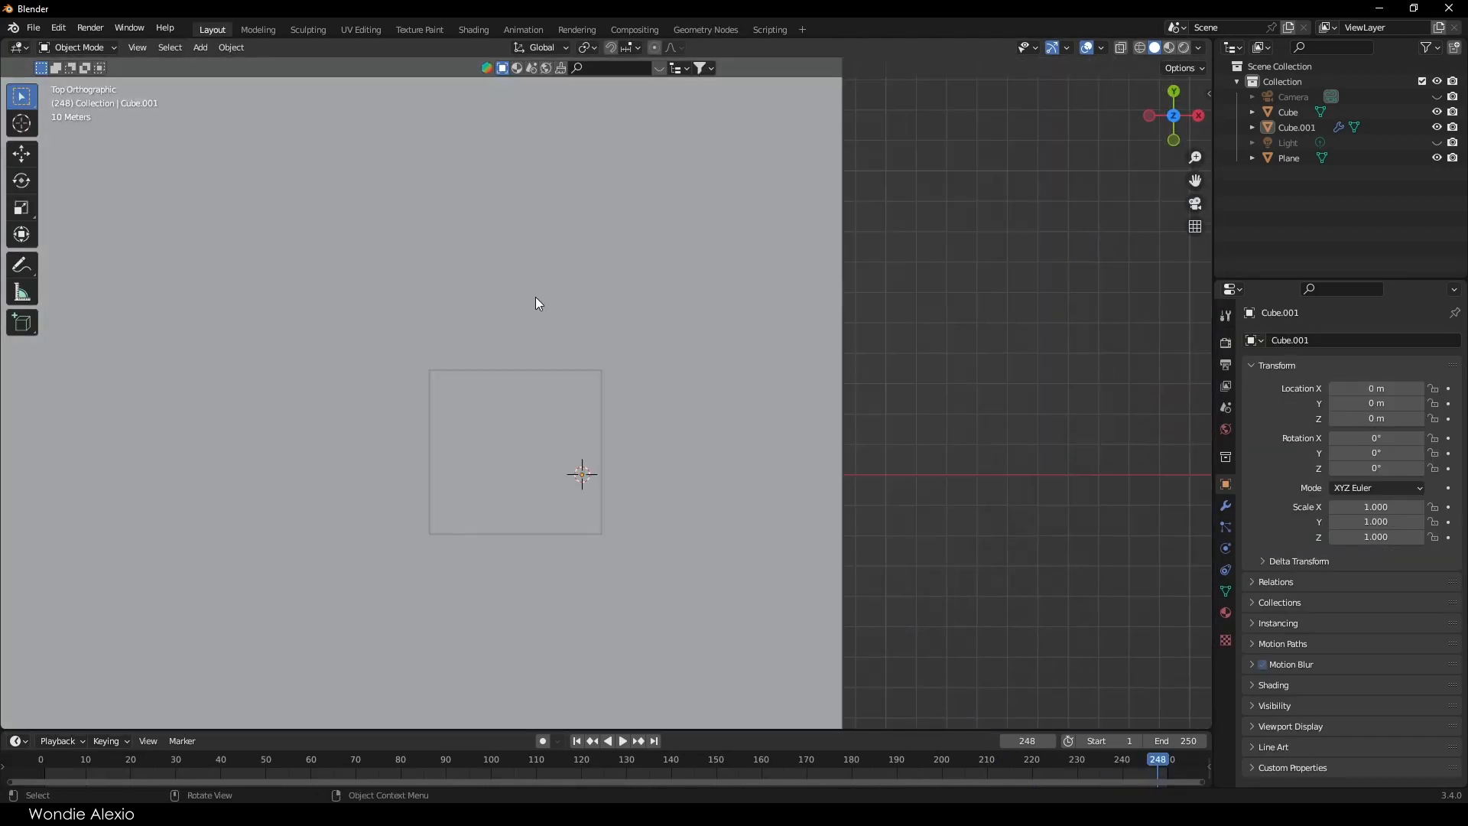
right_click(523, 261, "shift")
key("shift+a")
mouse_move(524, 257)
left_click(604, 278)
middle_click_drag(604, 278, 657, 361)
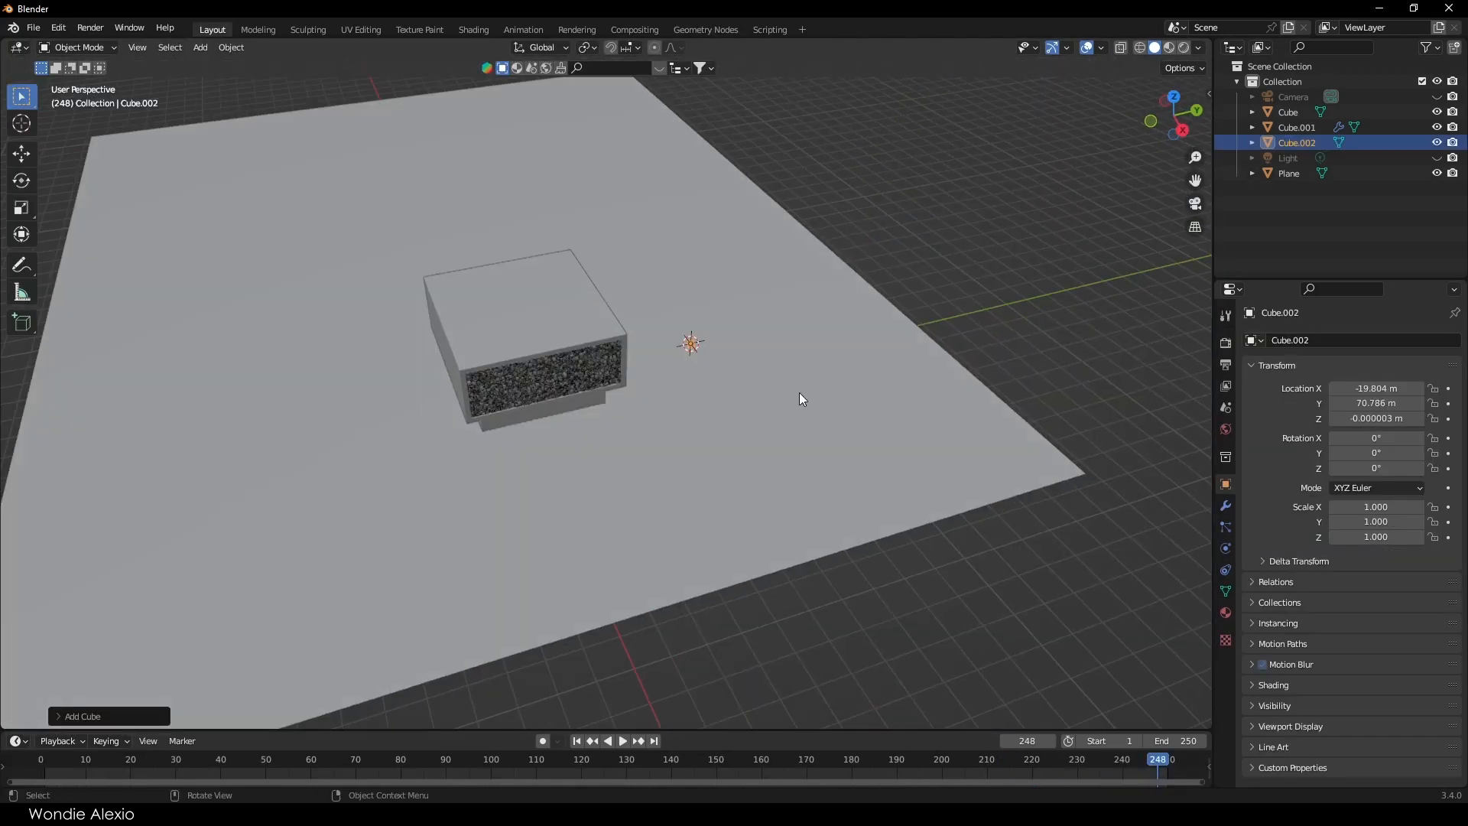
Step: Scale the new cube up uniformly to about 21.94 so it is comparable in size to the building
key("s")
left_click(910, 419)
key("s")
left_click(883, 407)
middle_click_drag(688, 448, 630, 413)
scroll(629, 413, "up", 2)
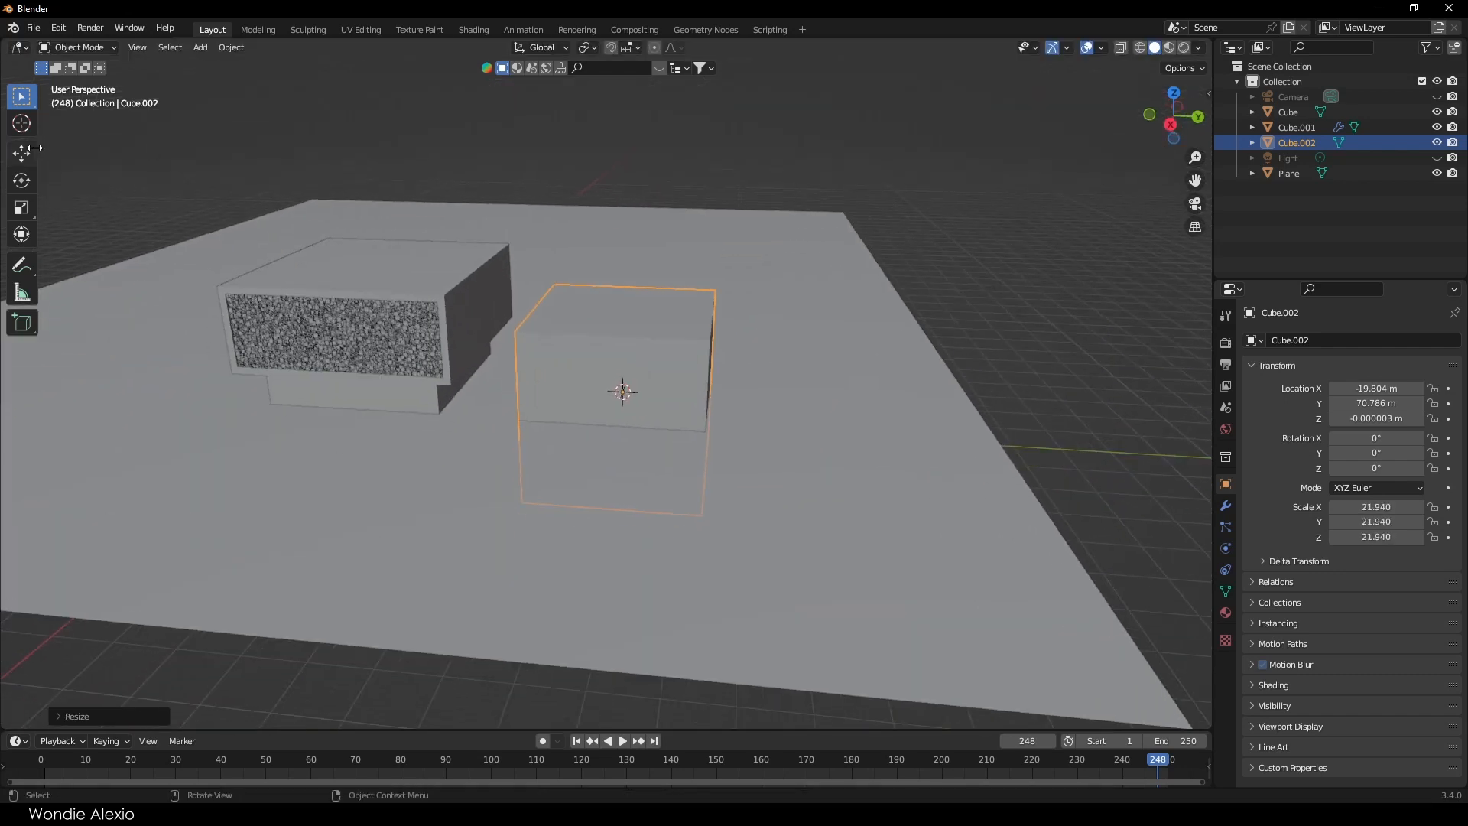
Step: Raise the cube, change the snap target and snap the cube onto the ground at about X -19.6, Y 77.8, Z 21.94 m
left_click(27, 150)
left_click_drag(623, 332, 624, 215)
left_click(629, 48)
left_click(597, 125)
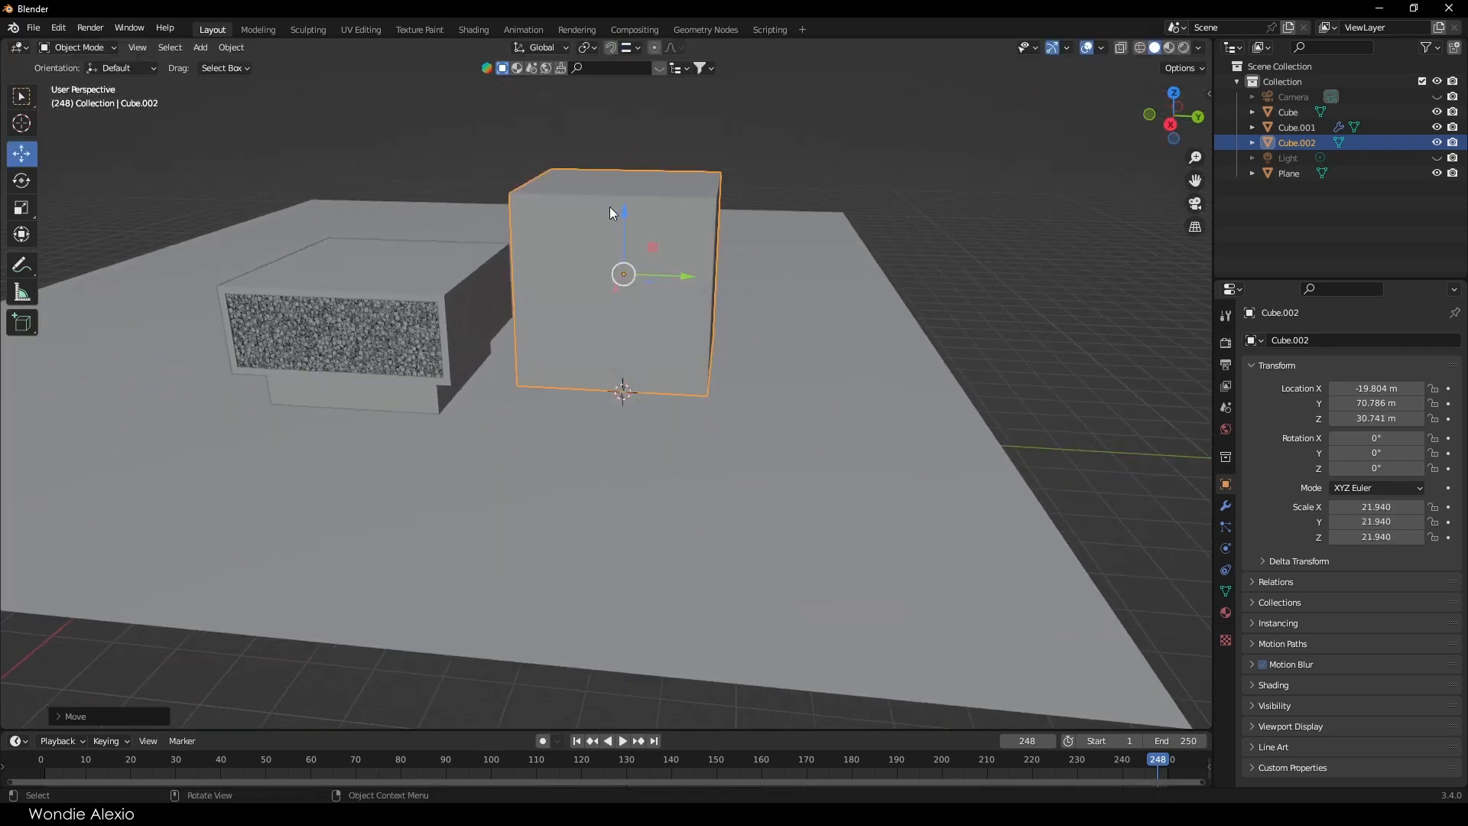
key("g")
left_click(705, 246)
left_click_drag(714, 251, 864, 284, "ctrl")
middle_click_drag(863, 285, 788, 326)
left_click_drag(788, 327, 727, 315)
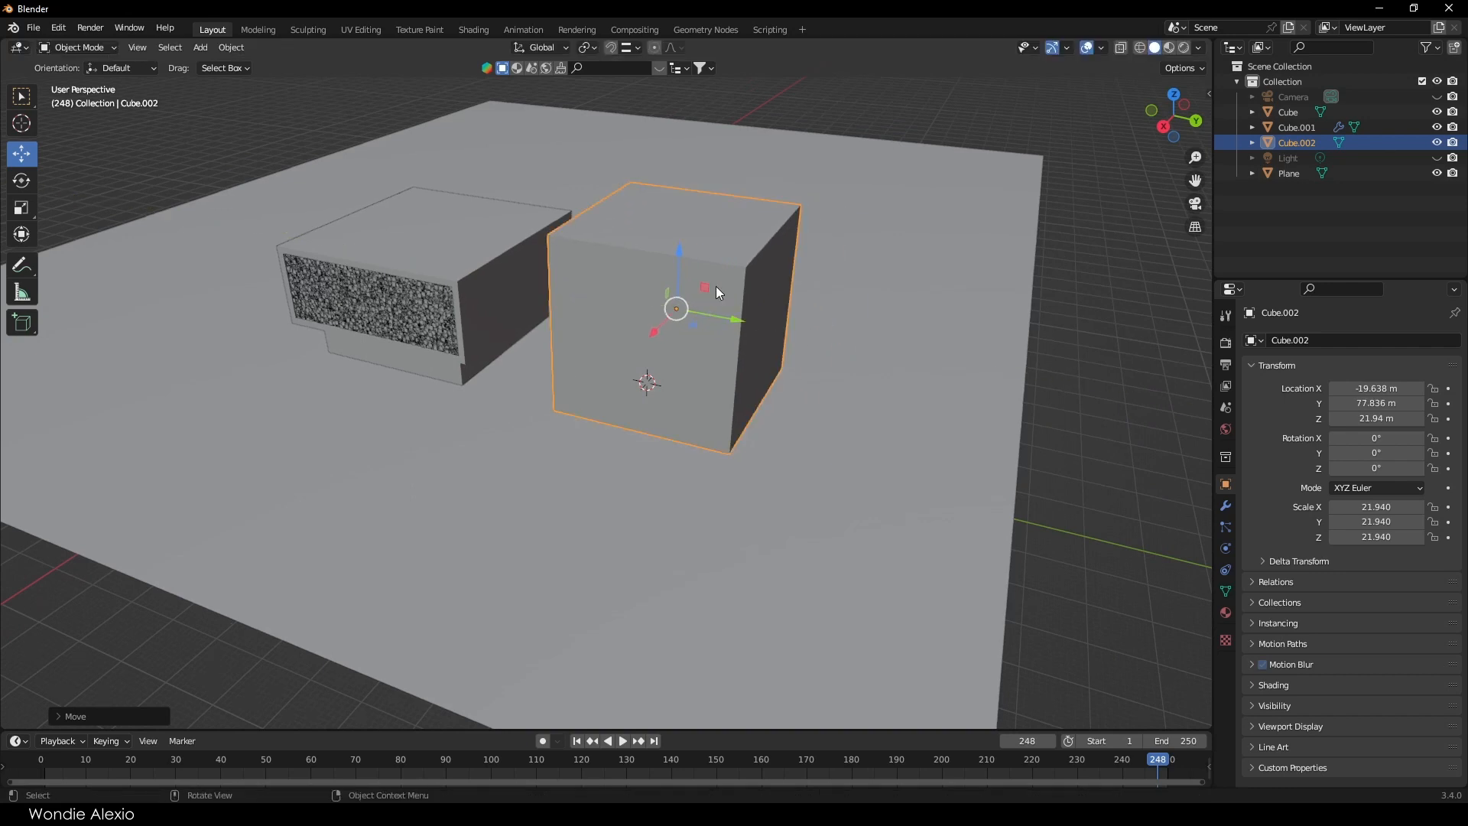
Step: Lower the cube's top face so the block is about 26.6 m tall
key("Tab")
key("3")
left_click(692, 222)
left_click_drag(679, 164, 678, 228)
key("Tab")
Step: Duplicate the block four times in top view, placing the copies around the main building
left_click(1173, 94)
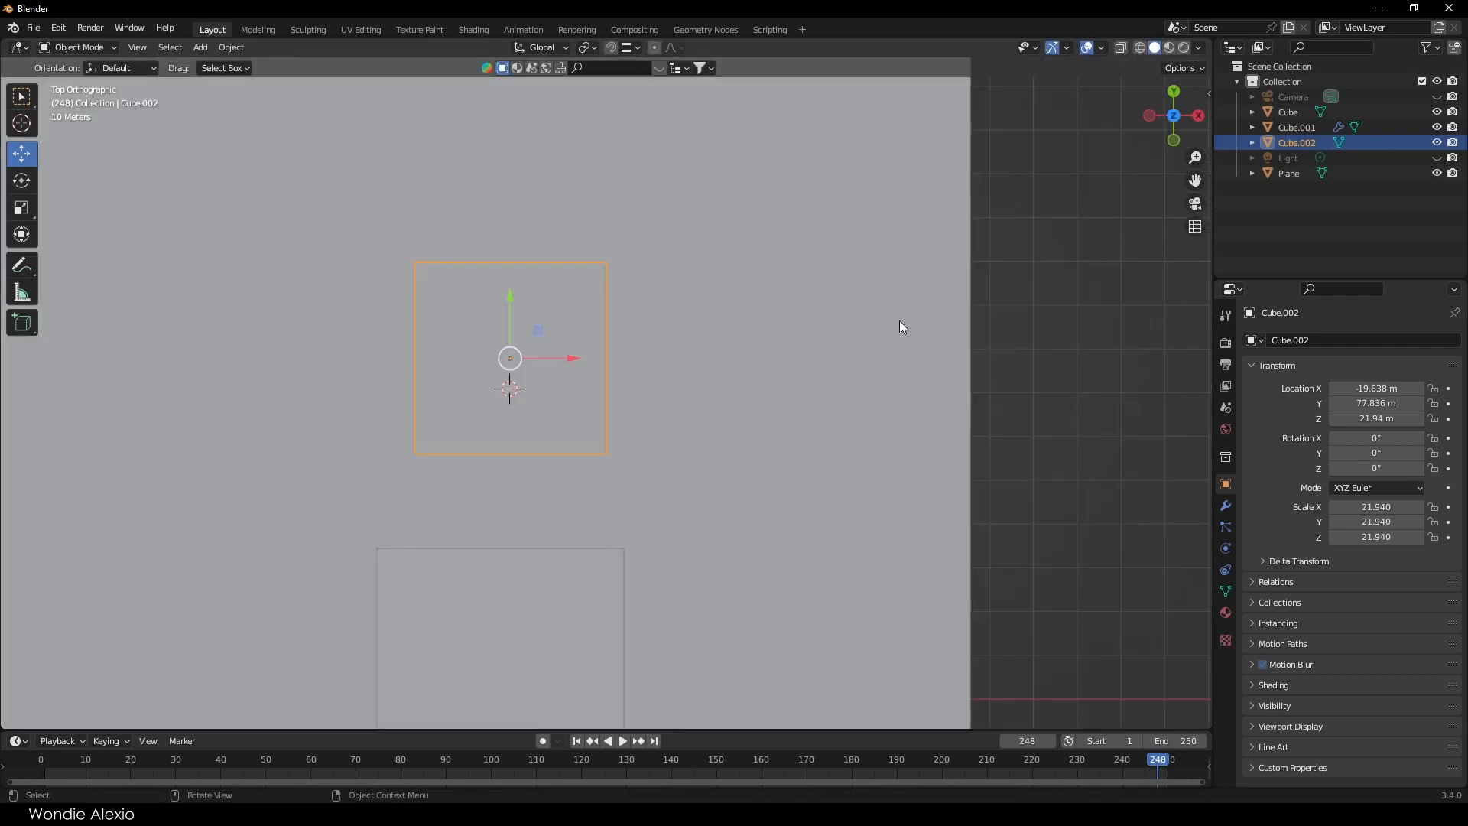
scroll(902, 328, "down", 5)
key("alt+d")
left_click(632, 594)
key("alt+d")
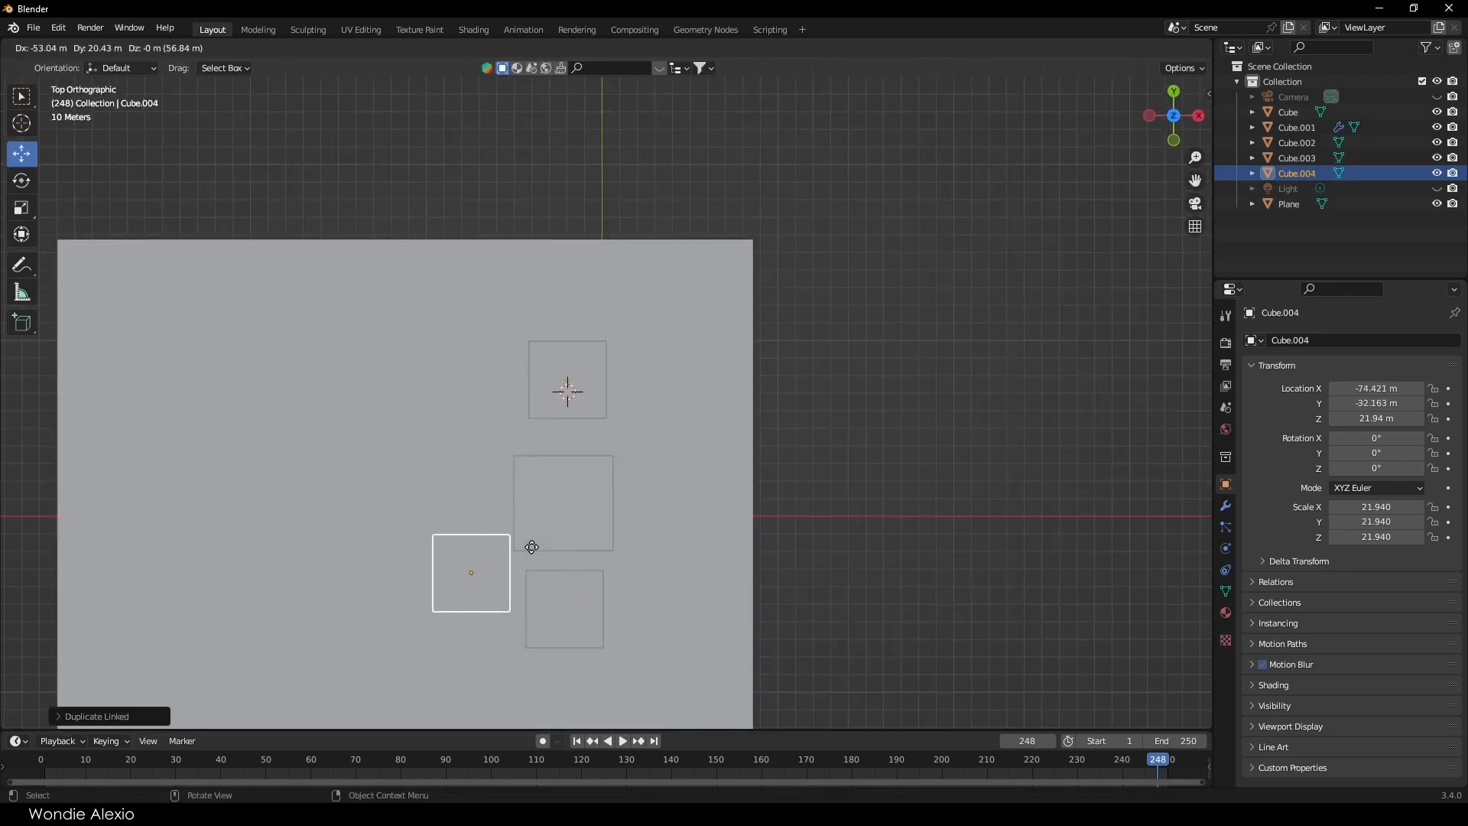
left_click(504, 485)
key("shift+d")
left_click(504, 357)
key("shift+d")
left_click(504, 595)
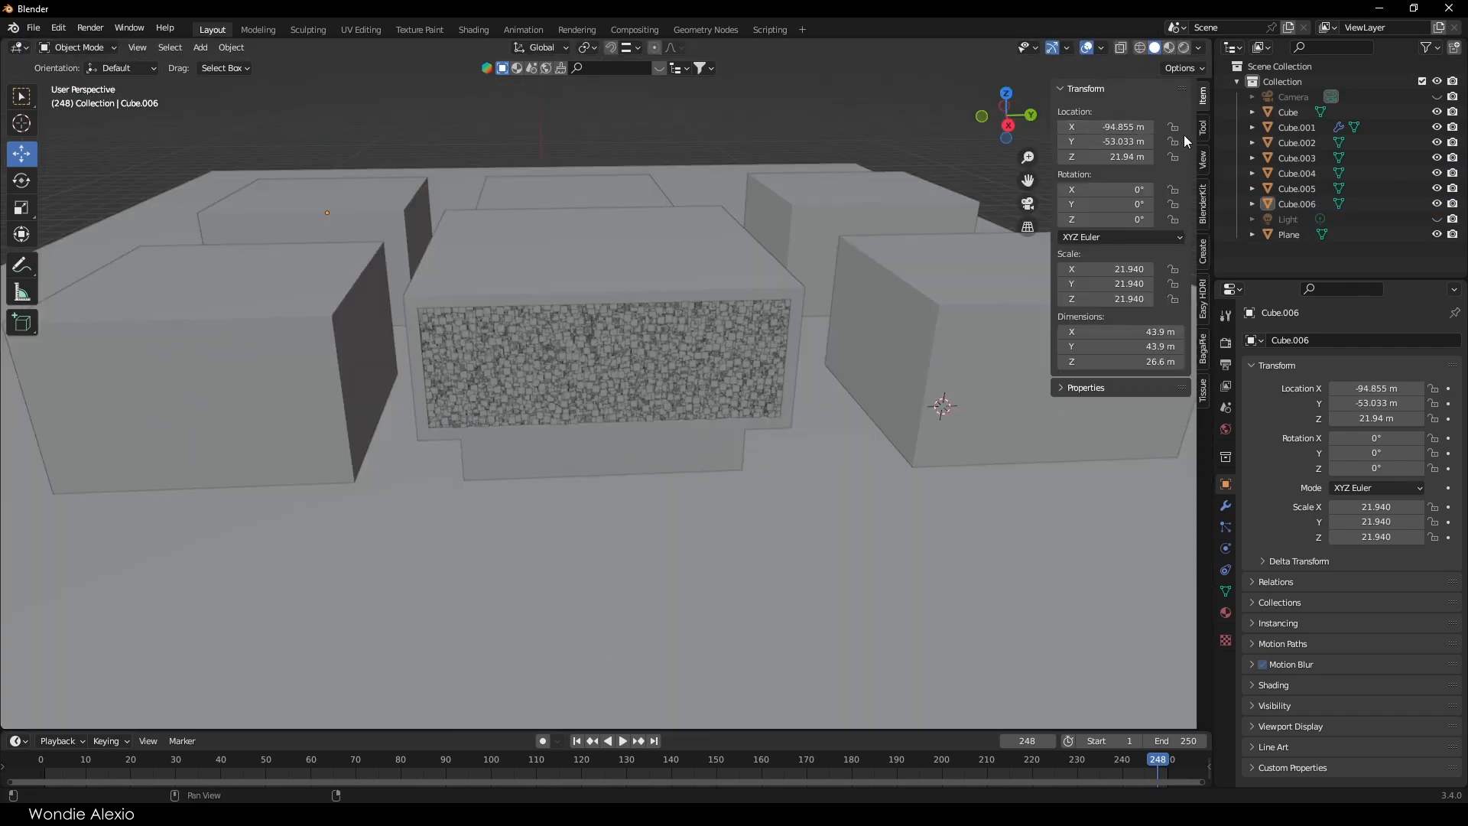
Step: Separate the lower walls under the building's overhang into their own object
left_click(1203, 159)
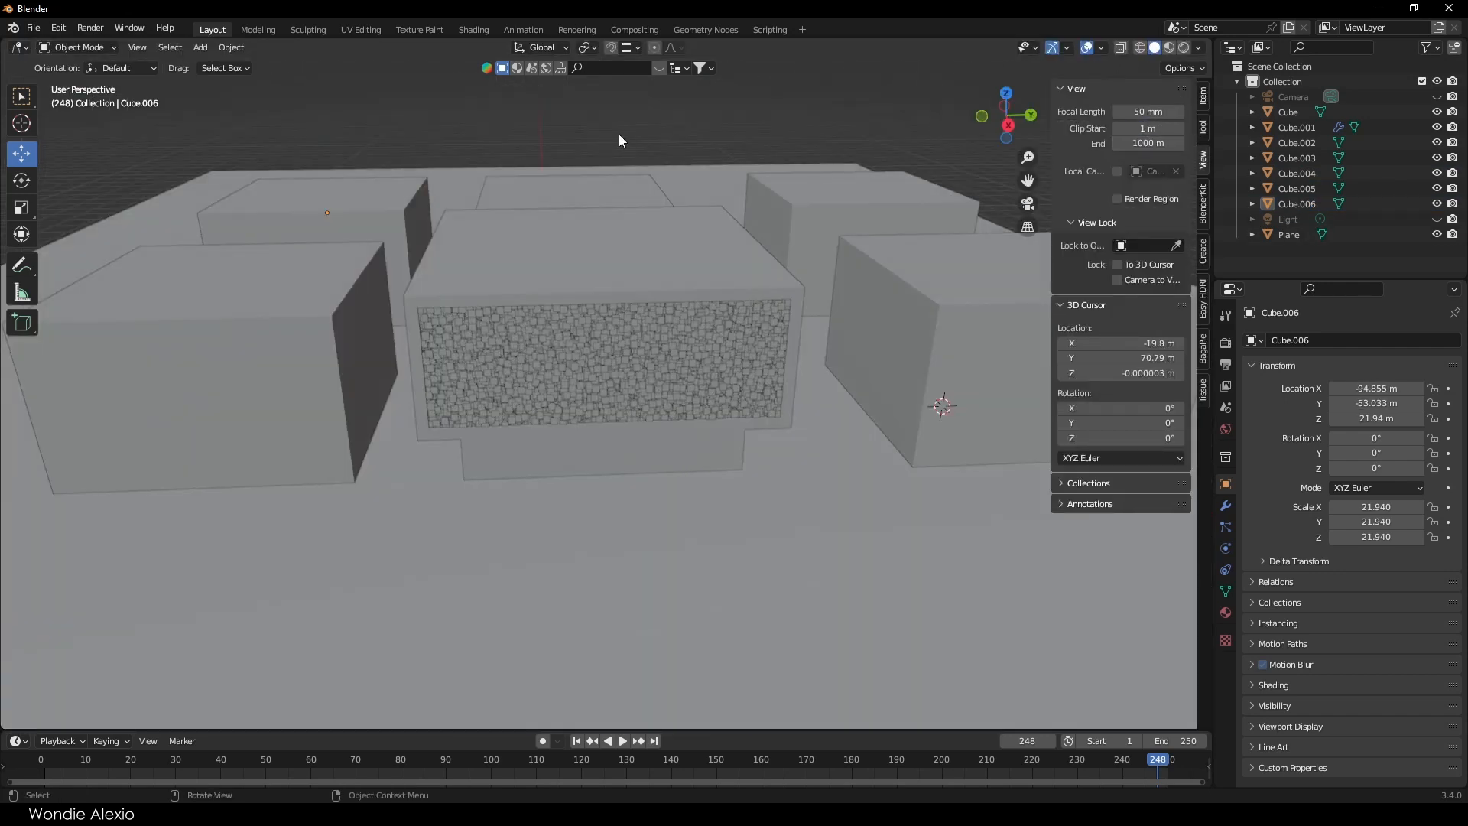
scroll(581, 336, "up", 4)
middle_click_drag(588, 359, 580, 438)
scroll(557, 420, "down", 4)
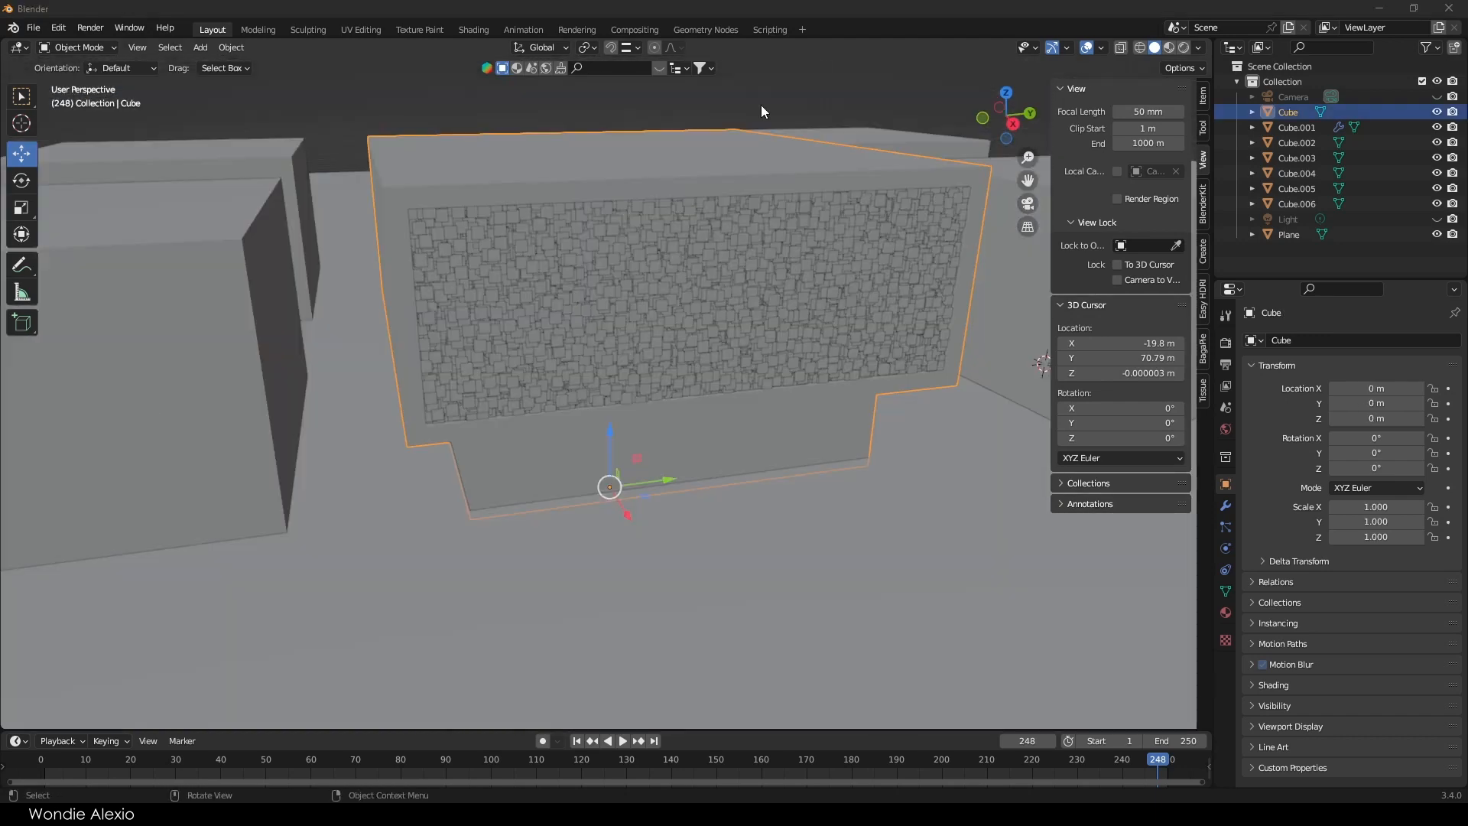
middle_click_drag(721, 236, 506, 509)
key("Tab")
key("p")
left_click(541, 523)
scroll(599, 459, "up", 3)
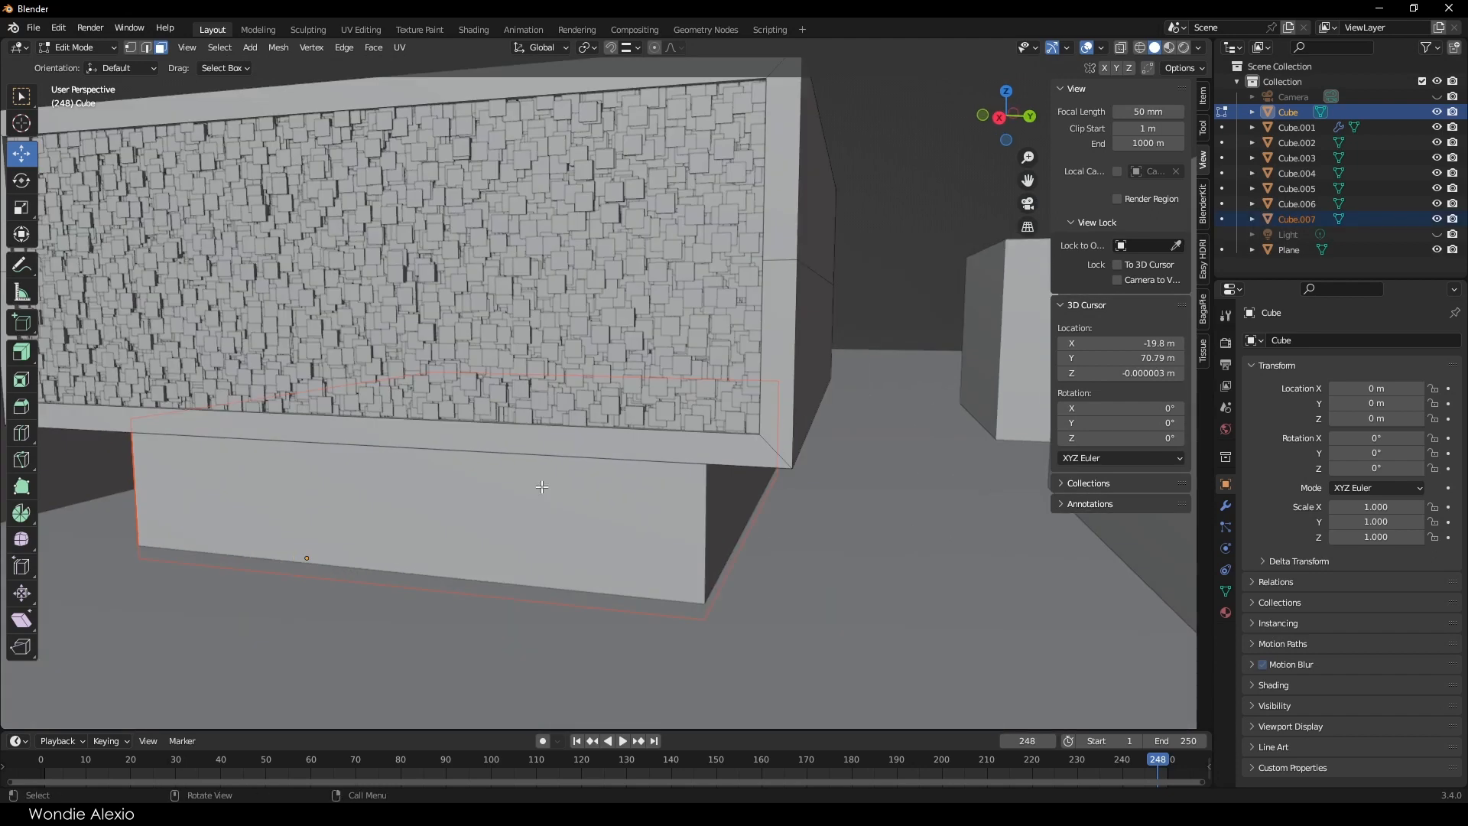
Step: Duplicate the separated lower walls in place, hide the copy and select the remaining walls
key("Tab")
left_click(641, 528)
key("shift+d")
right_click(773, 564)
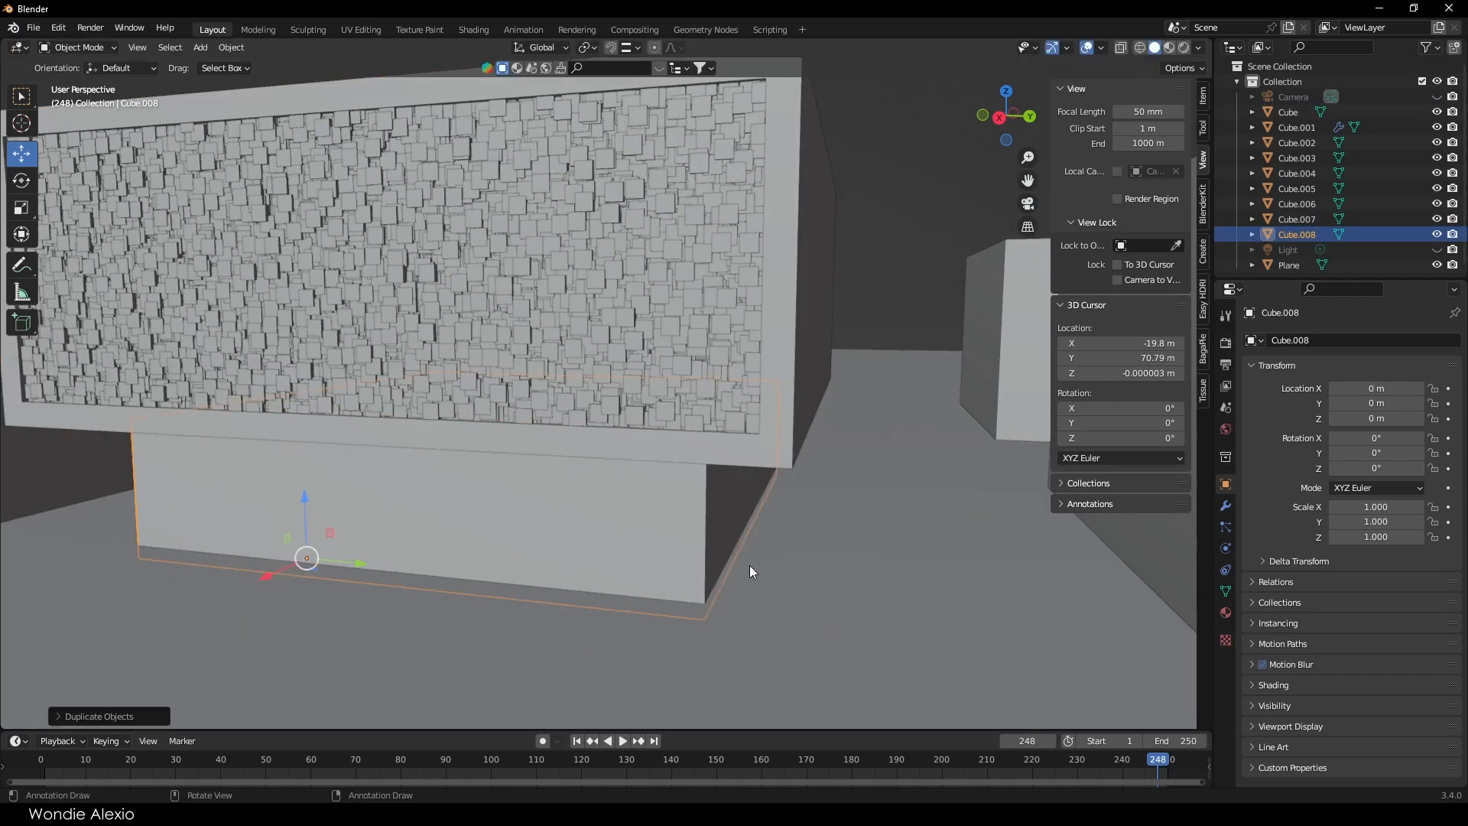
key("h")
left_click(587, 534)
scroll(587, 533, "down", 5)
Step: Switch to the Geometry Nodes workspace, widen the node editor, resize the timeline area and hide the viewport sidebar
left_click(705, 29)
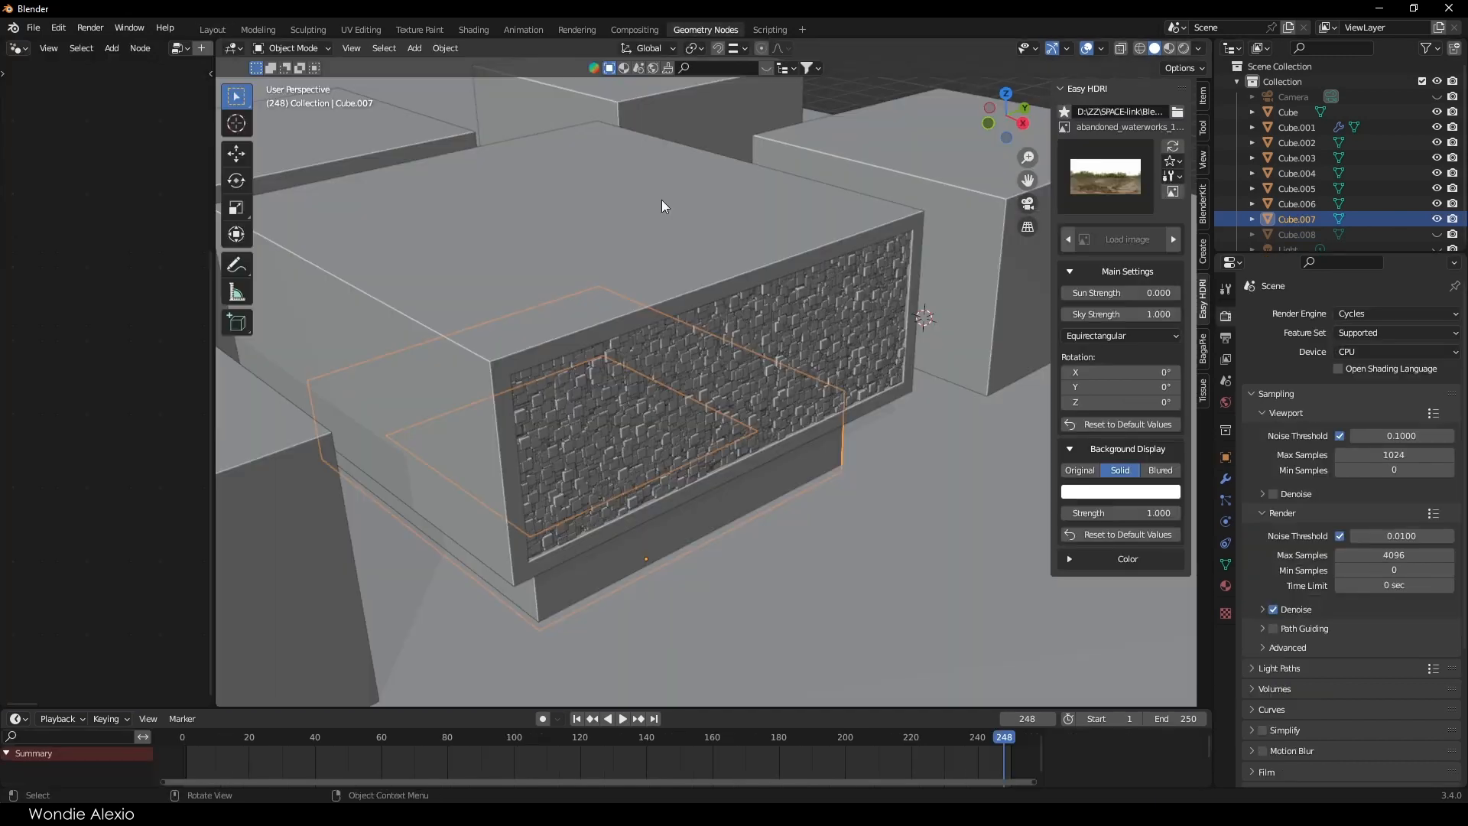
left_click_drag(674, 706, 674, 475)
scroll(688, 328, "down", 3)
middle_click_drag(689, 329, 666, 305)
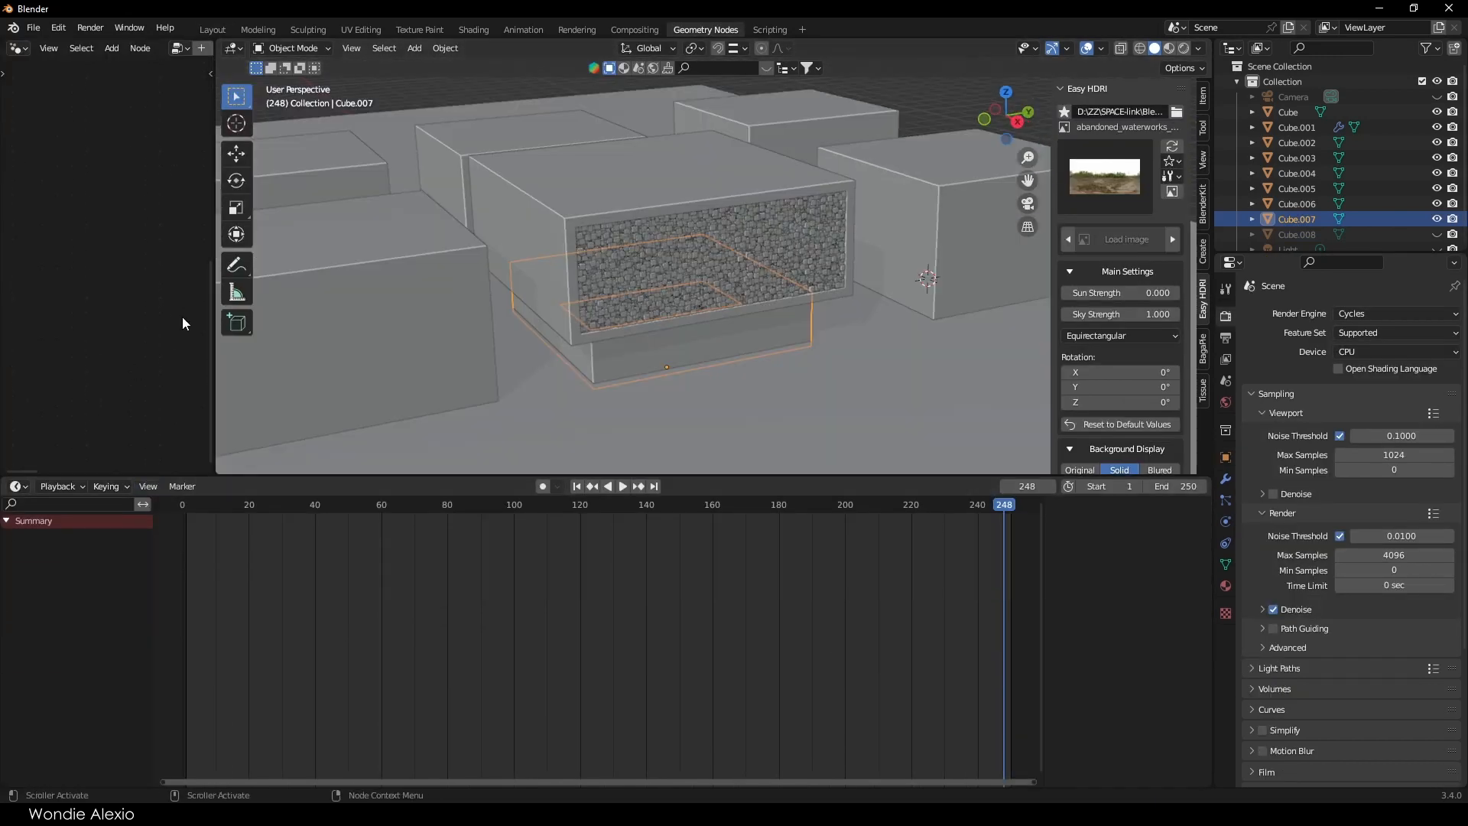
left_click_drag(214, 319, 565, 323)
left_click_drag(688, 477, 688, 655)
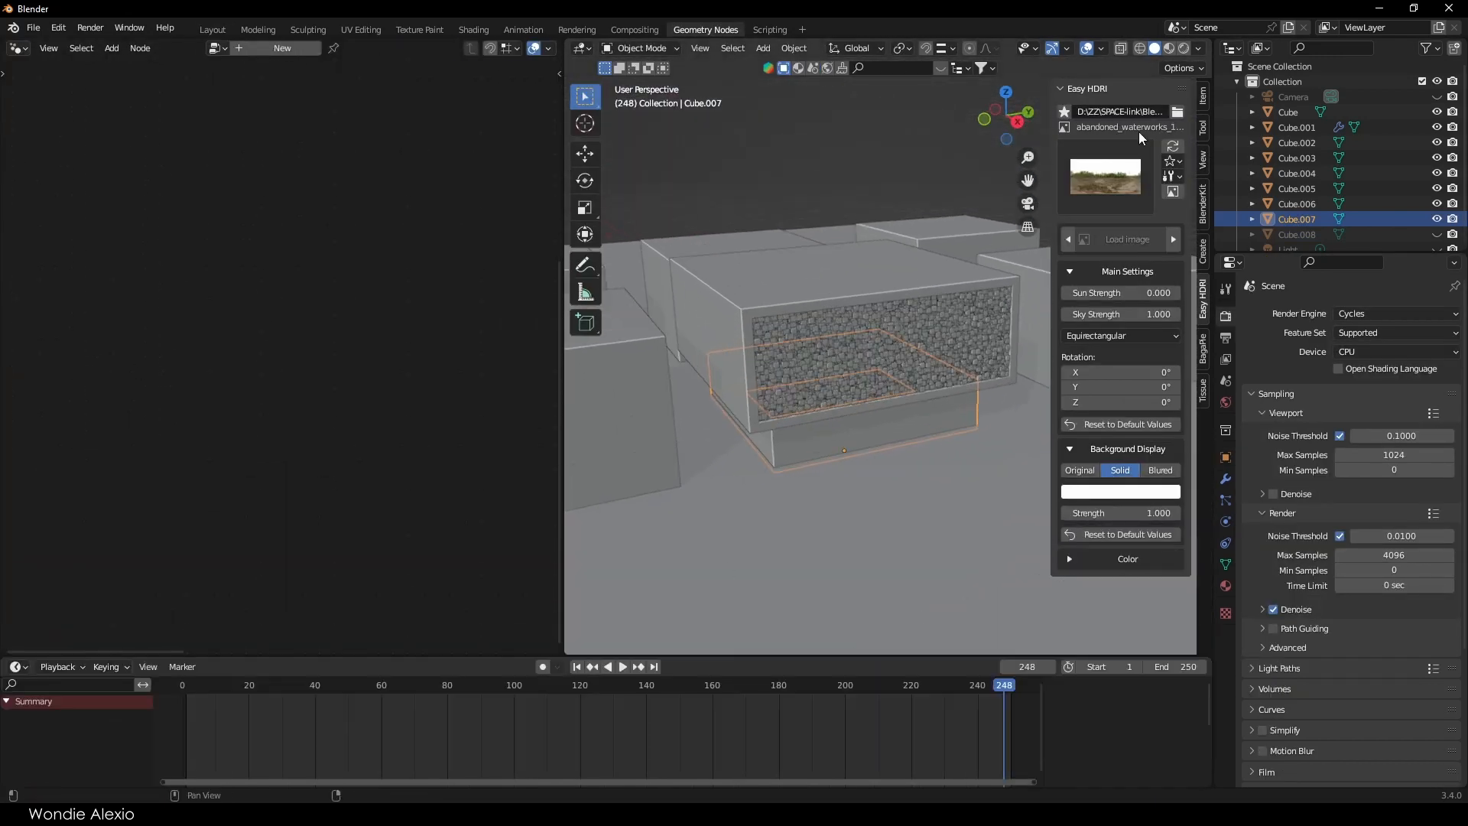
key("n")
Step: Select the block-covered panel and spread out its Group Input and Instance on Points nodes
left_click(851, 333)
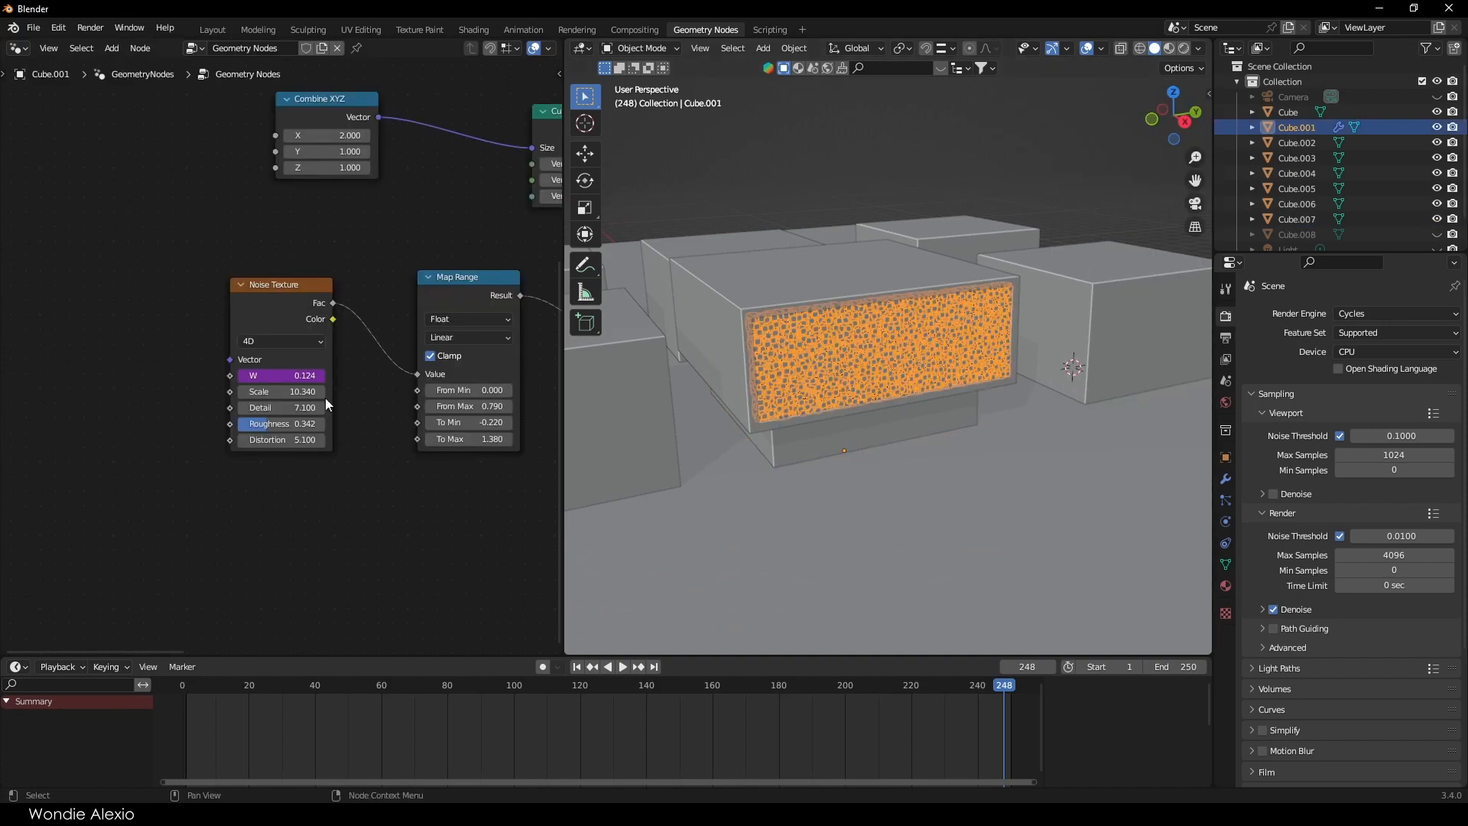
left_click(232, 463)
scroll(232, 464, "up", 8)
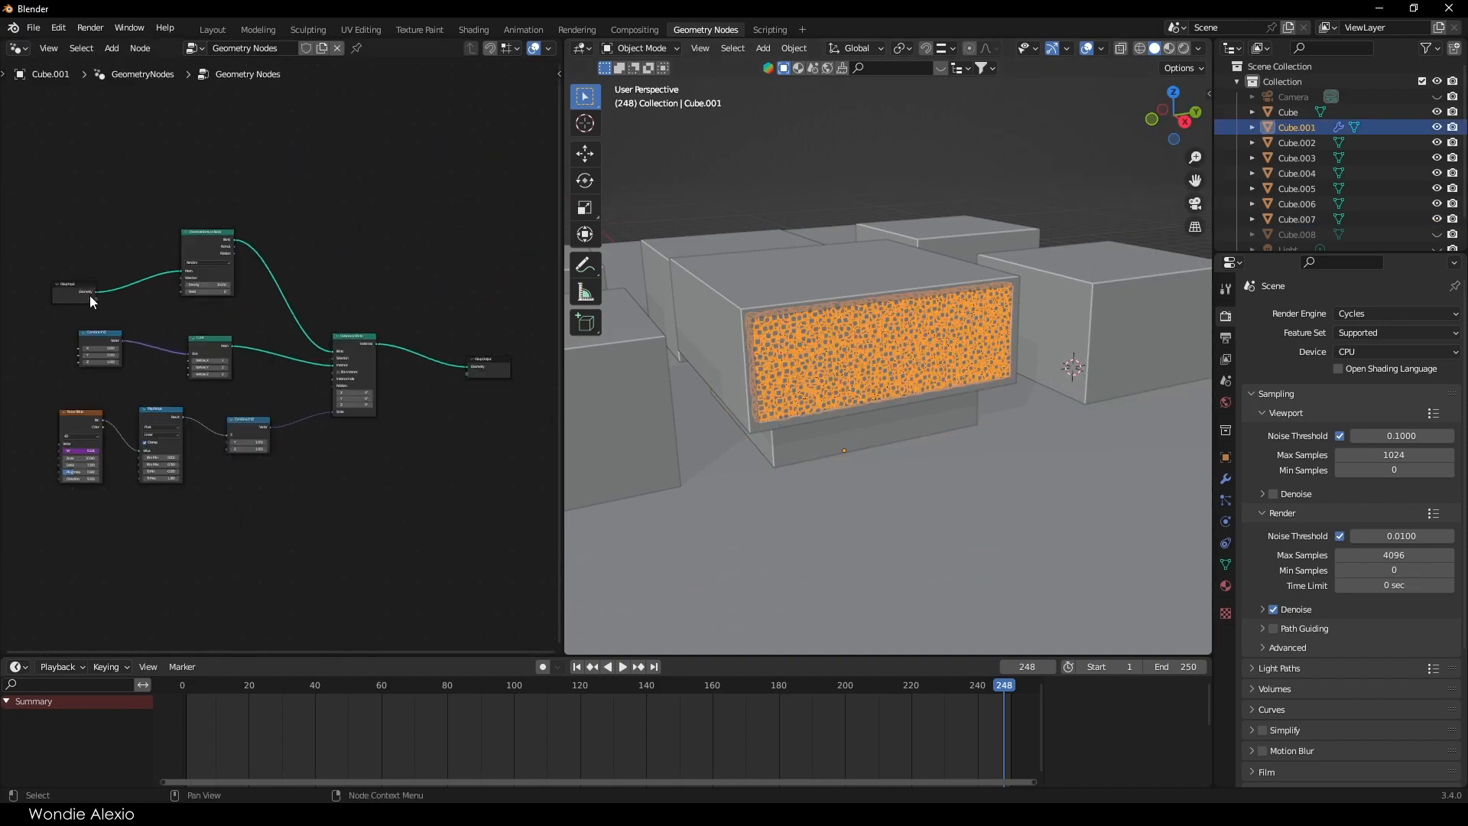
left_click_drag(89, 295, 61, 256)
left_click_drag(359, 201, 80, 494)
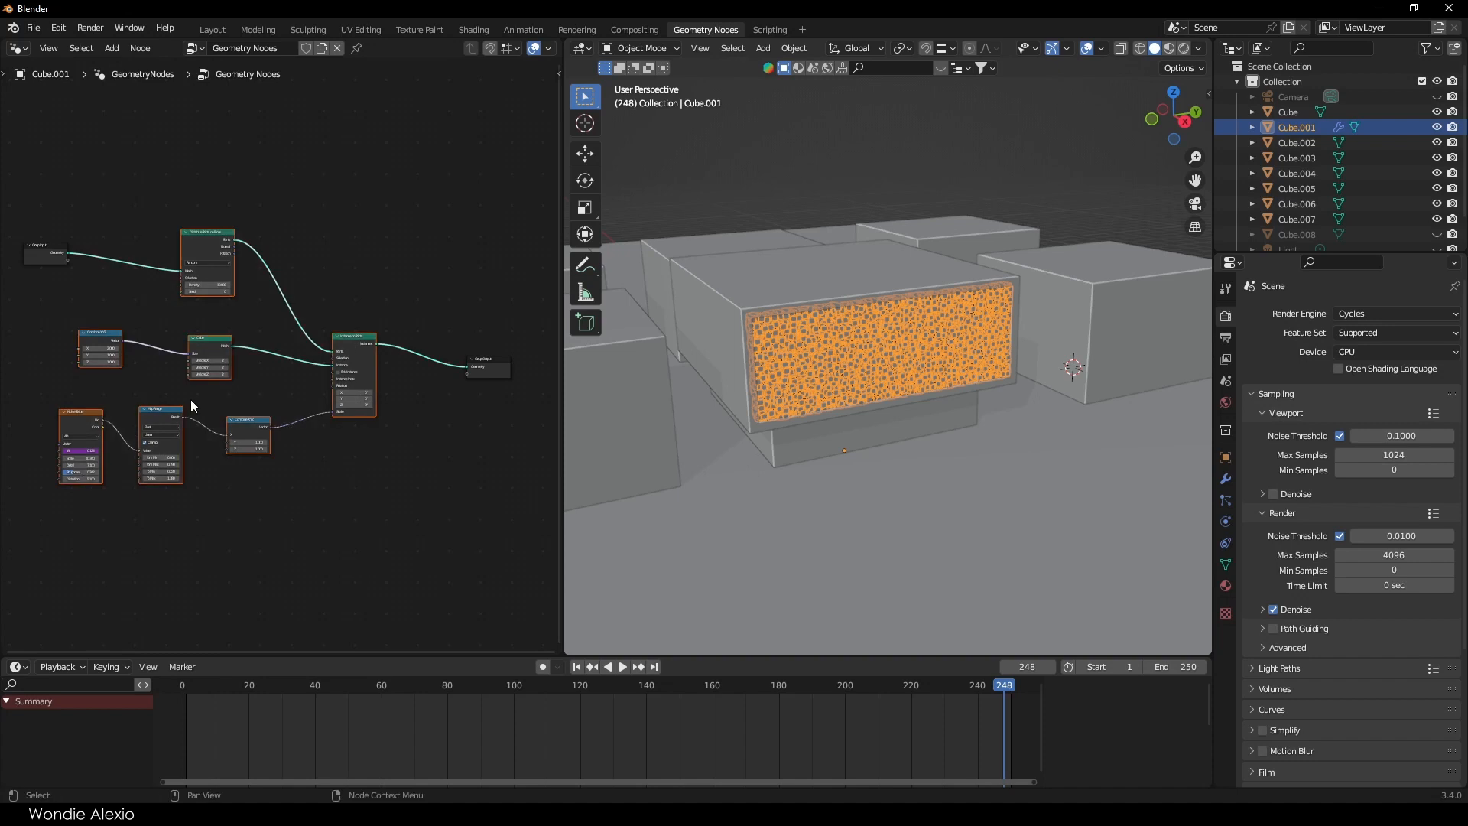
scroll(429, 425, "up", 2)
left_click_drag(389, 357, 375, 329)
left_click(900, 423)
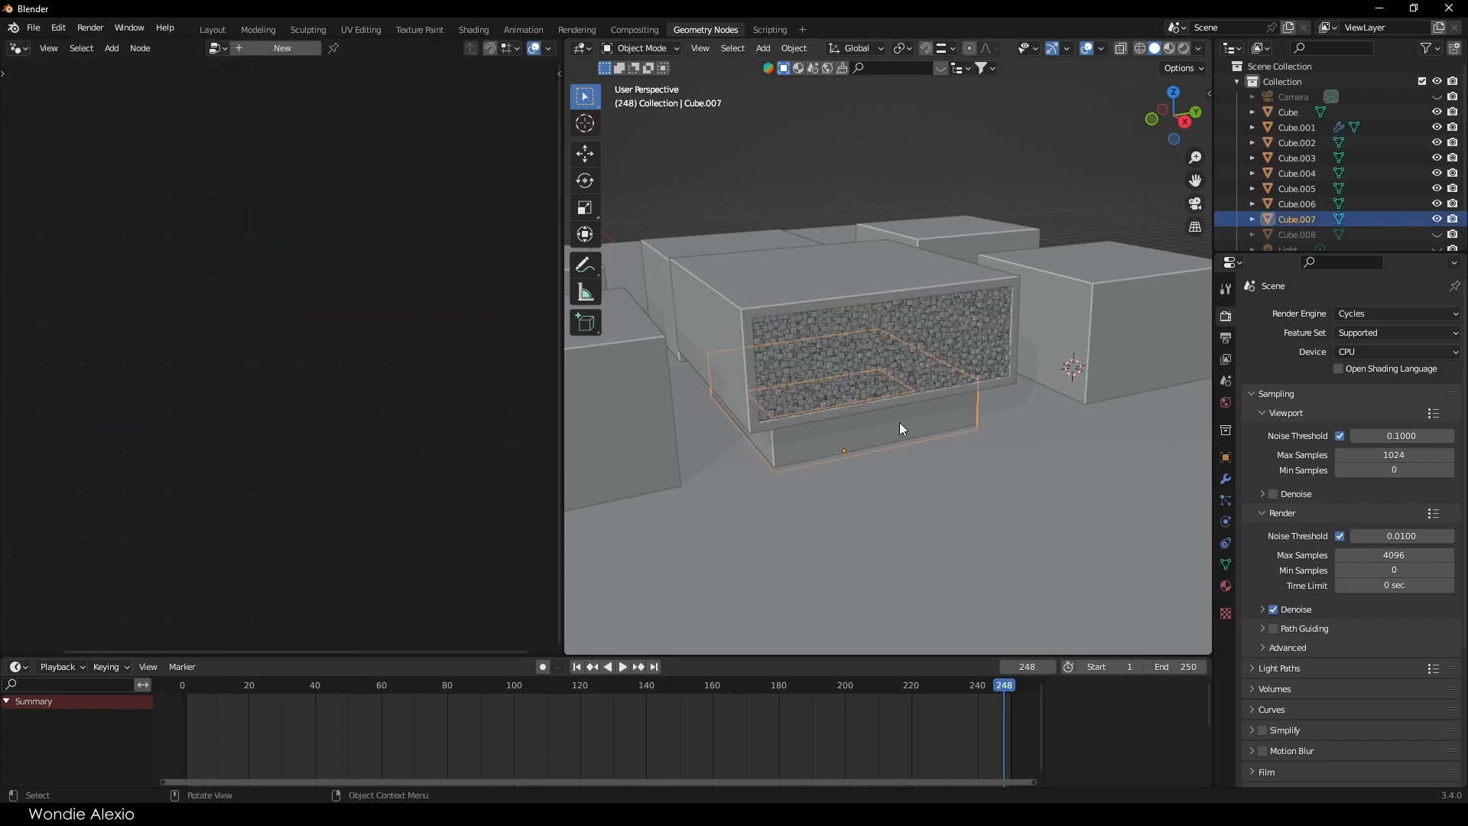
left_click(811, 345)
scroll(233, 232, "down", 6)
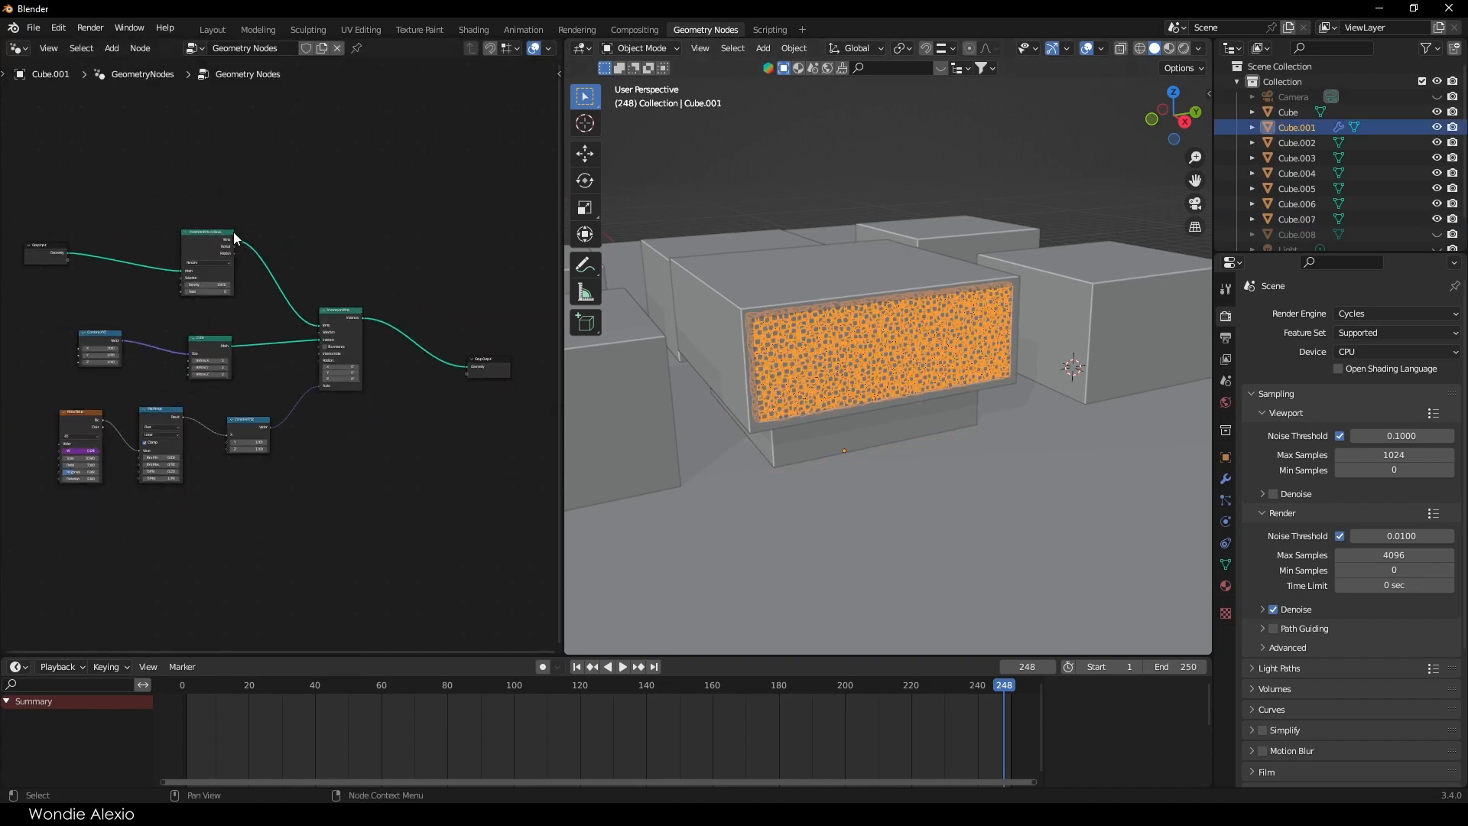
scroll(332, 383, "up", 8)
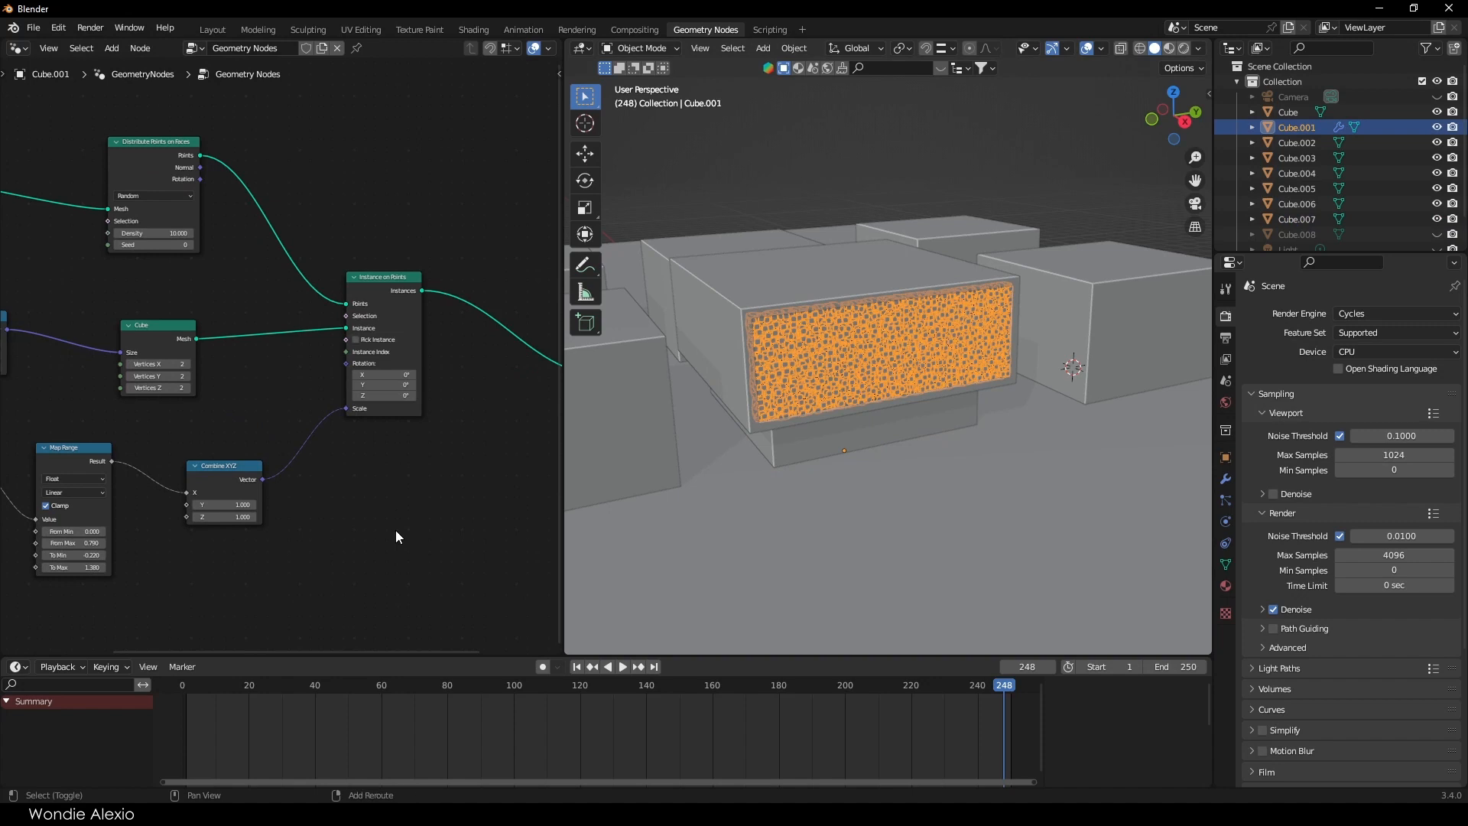
Step: Add an Object Info node below the Instance on Points node
key("alt+a")
key("shift+a")
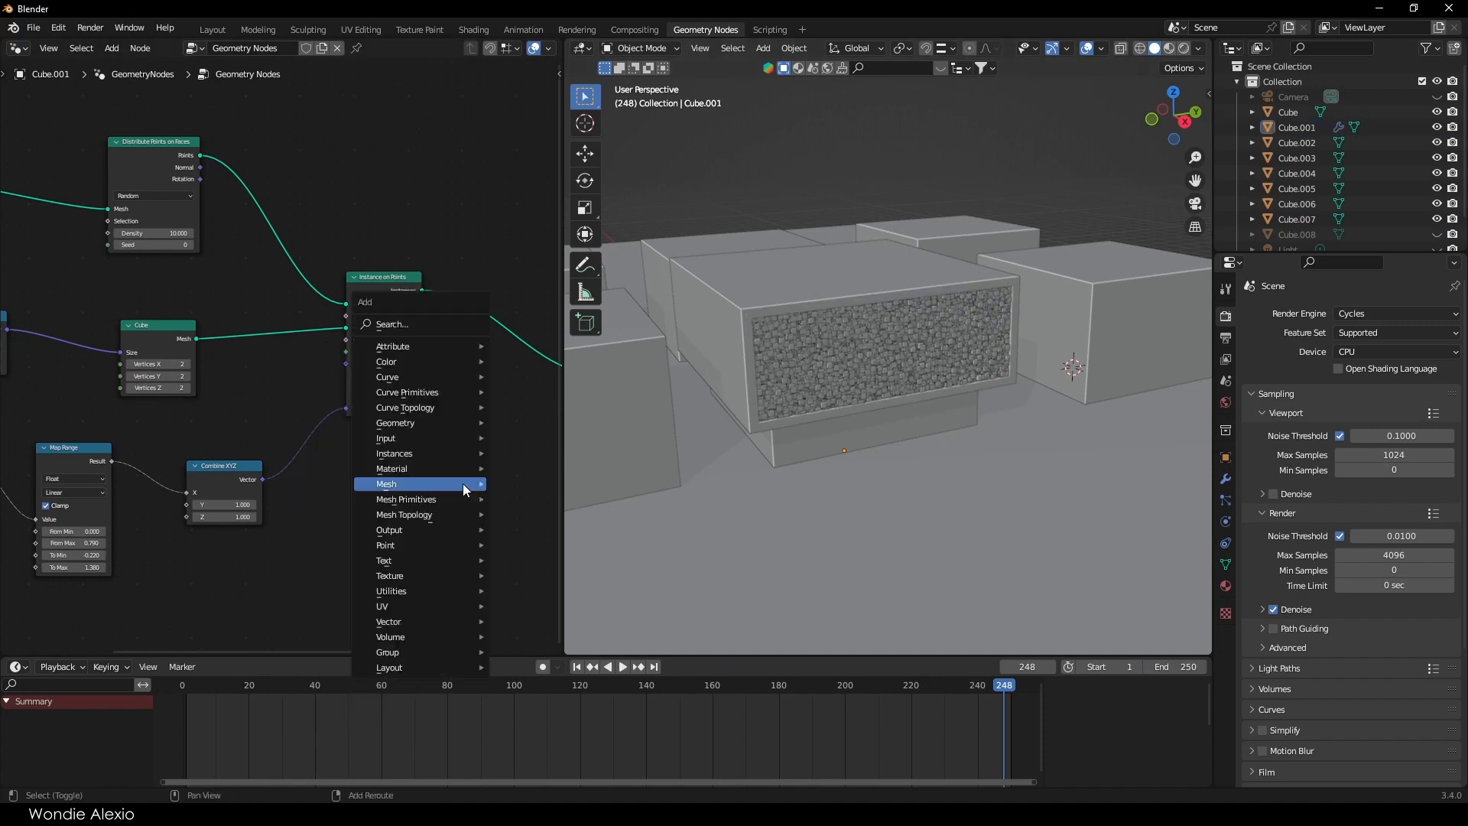
left_click(415, 322)
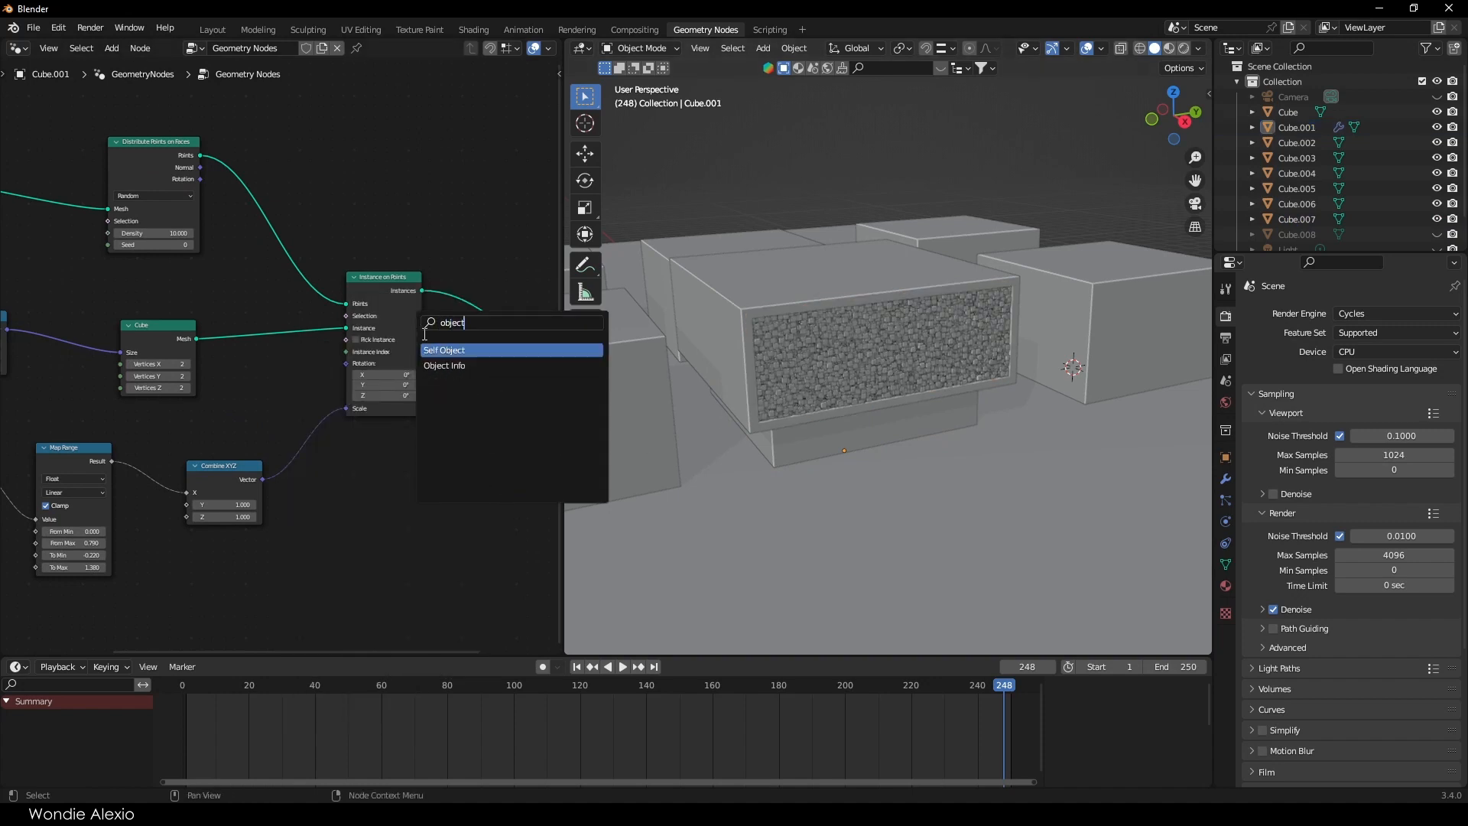
left_click(443, 366)
left_click(378, 528)
Step: Rename the separated lower wall object as Lower facade
left_click(817, 436)
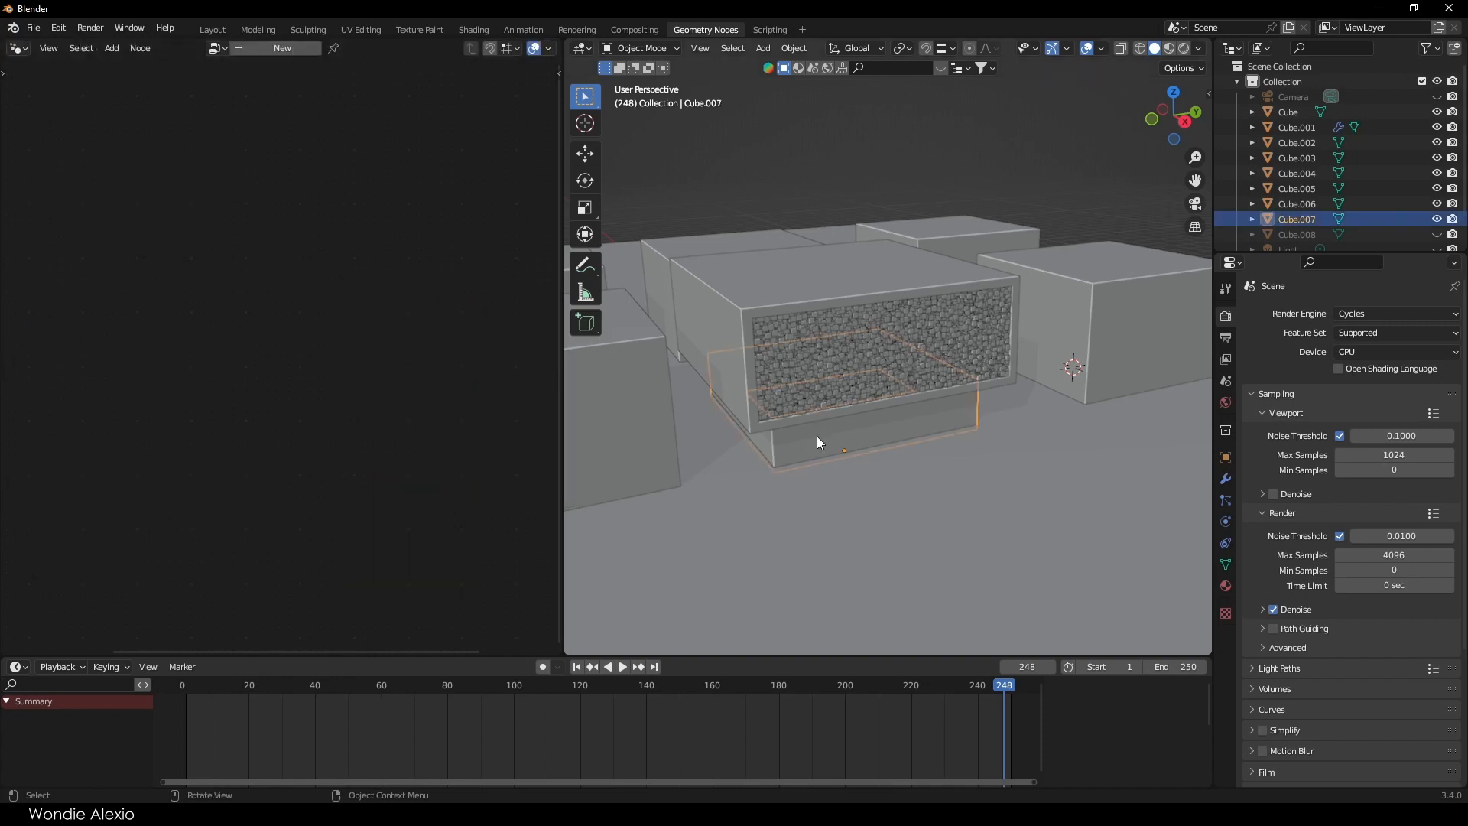
double_click(1300, 220)
scroll(1300, 221, "down", 1)
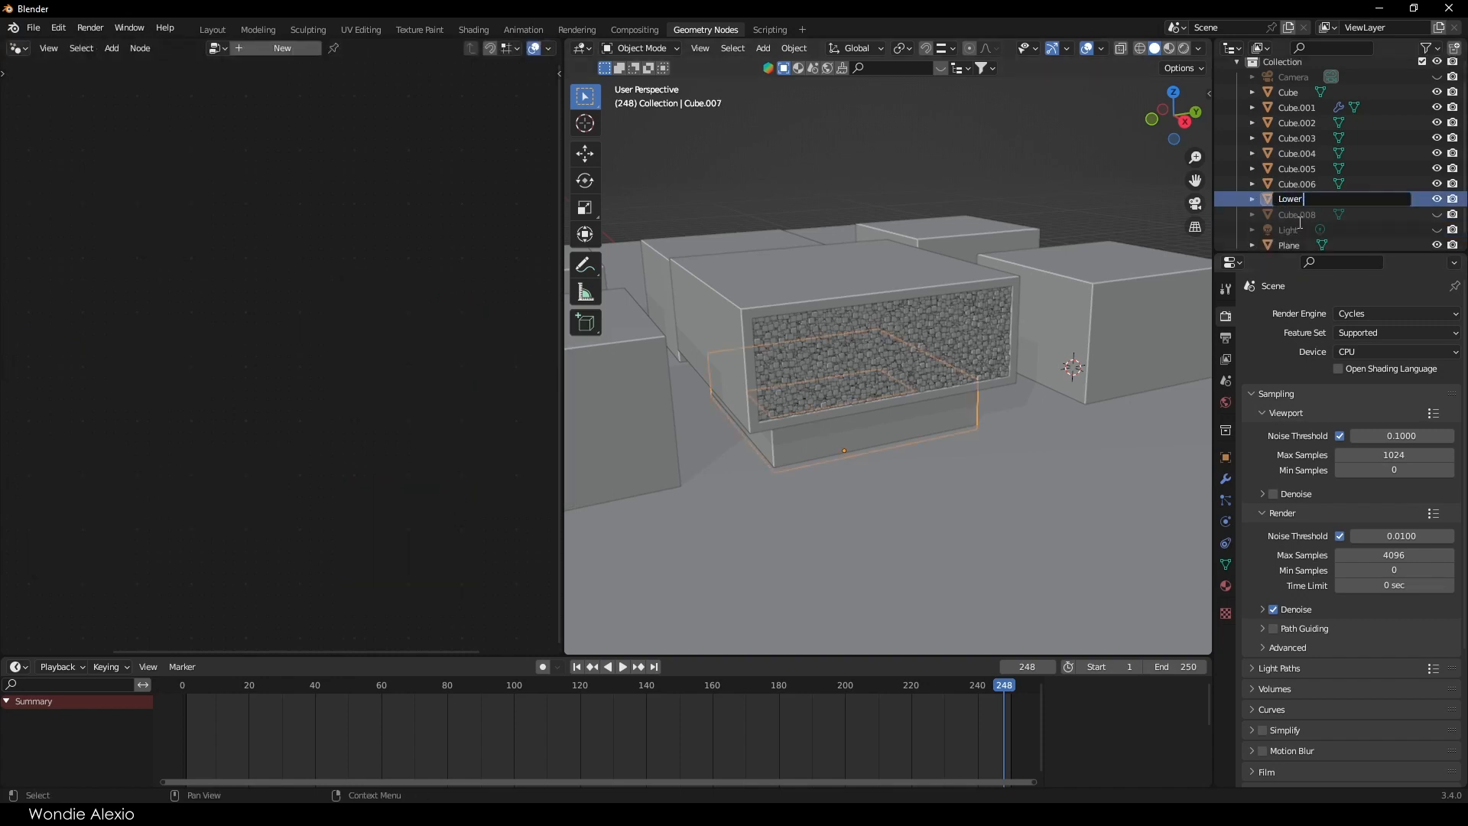
type("Lower facade")
key("Return")
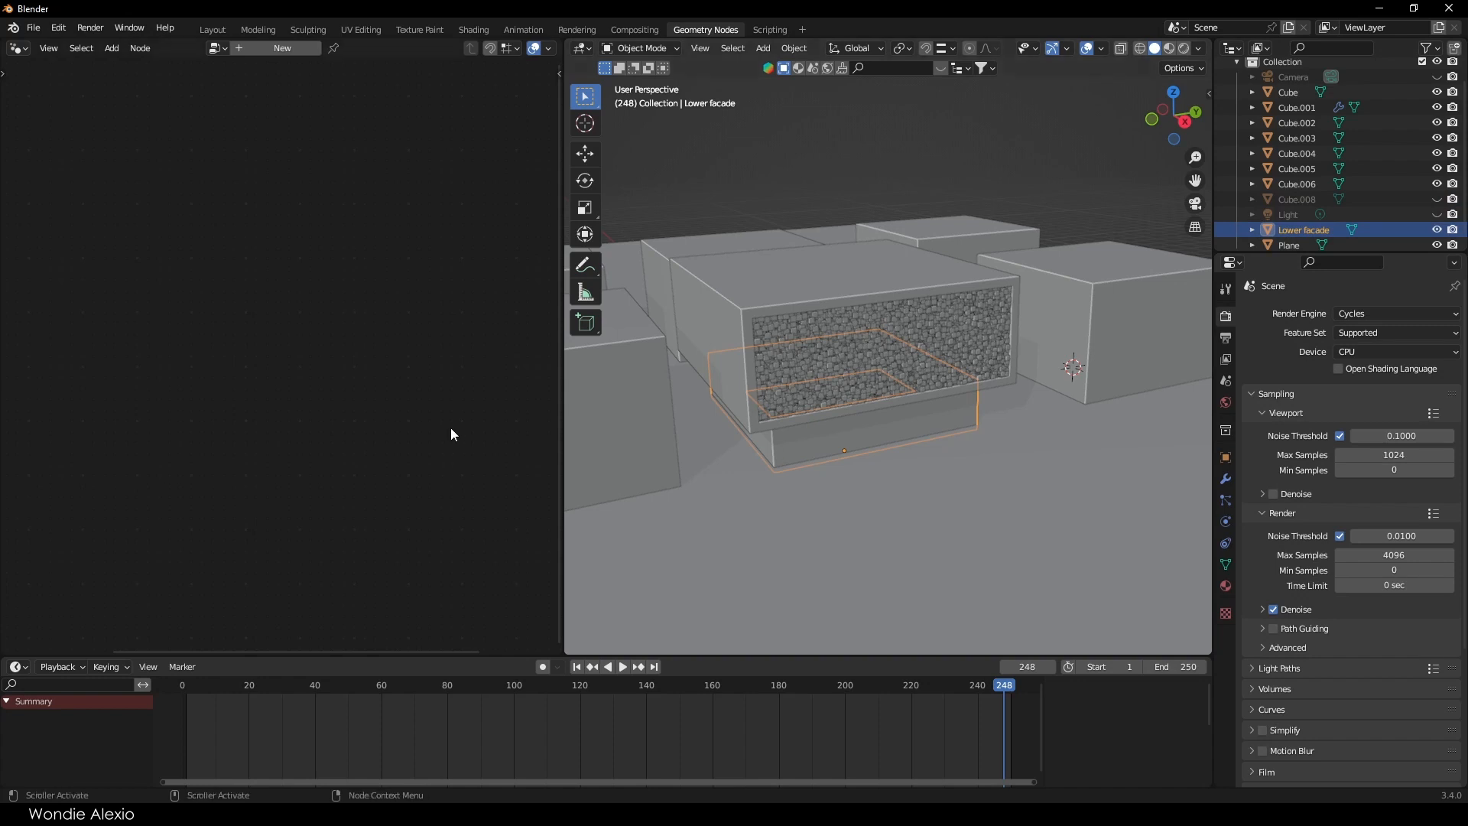
Step: Reselect the panel and set the Object Info node's object to Lower facade
left_click(827, 347)
key("alt+a")
left_click(388, 565)
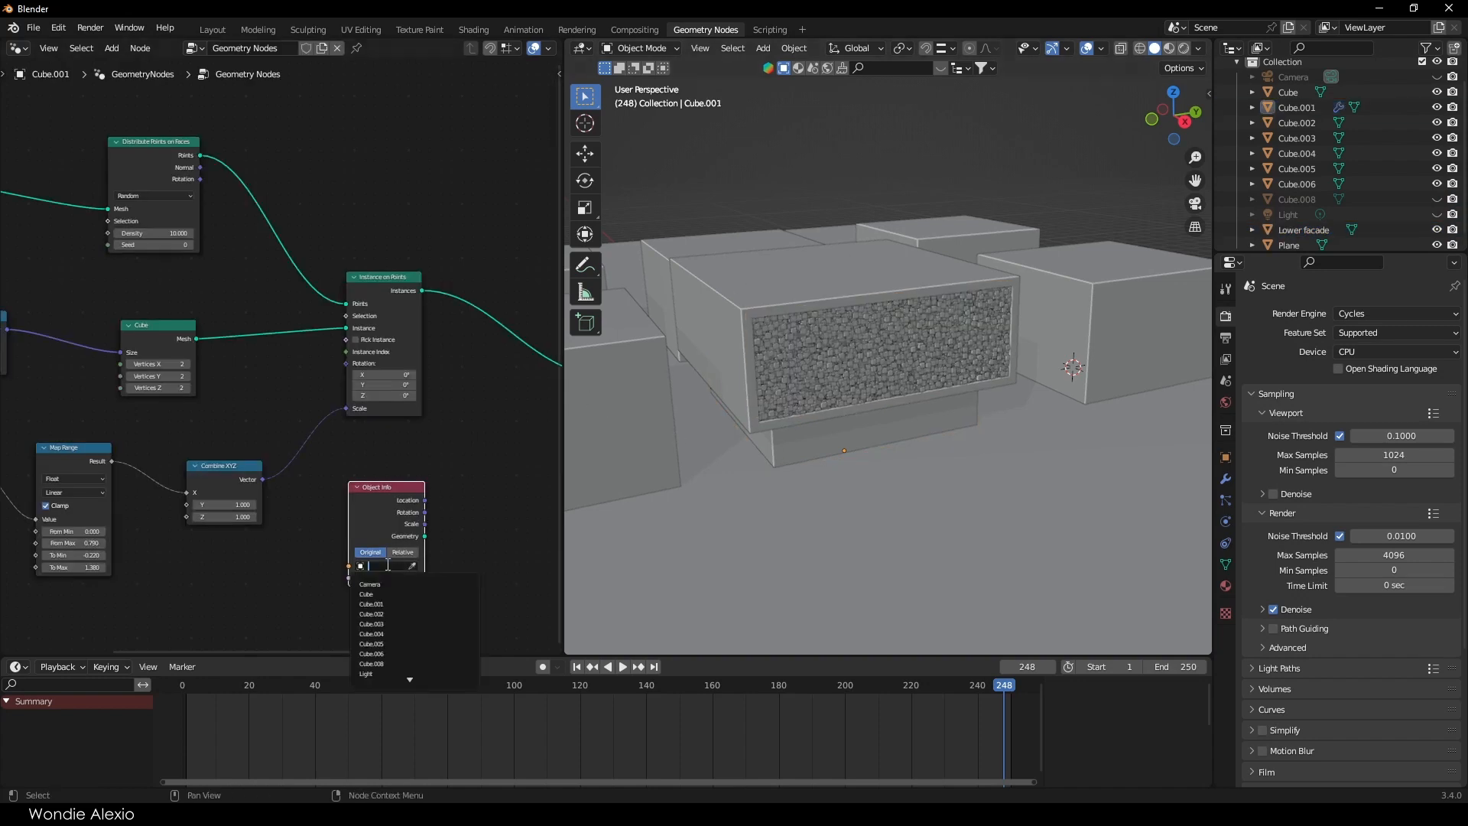
left_click(377, 487)
key("KP_Decimal")
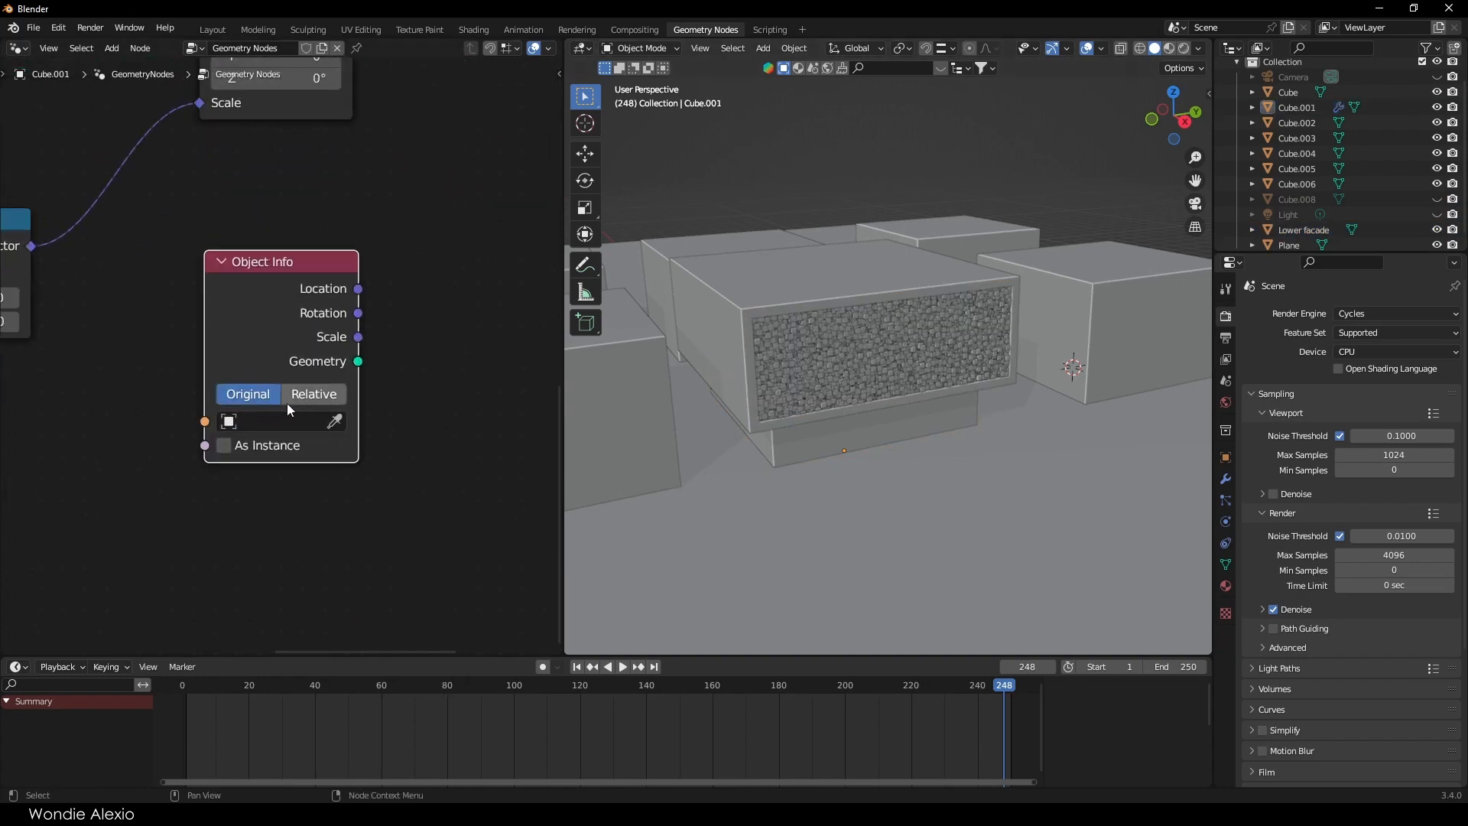
left_click(286, 423)
scroll(306, 646, "down", 2)
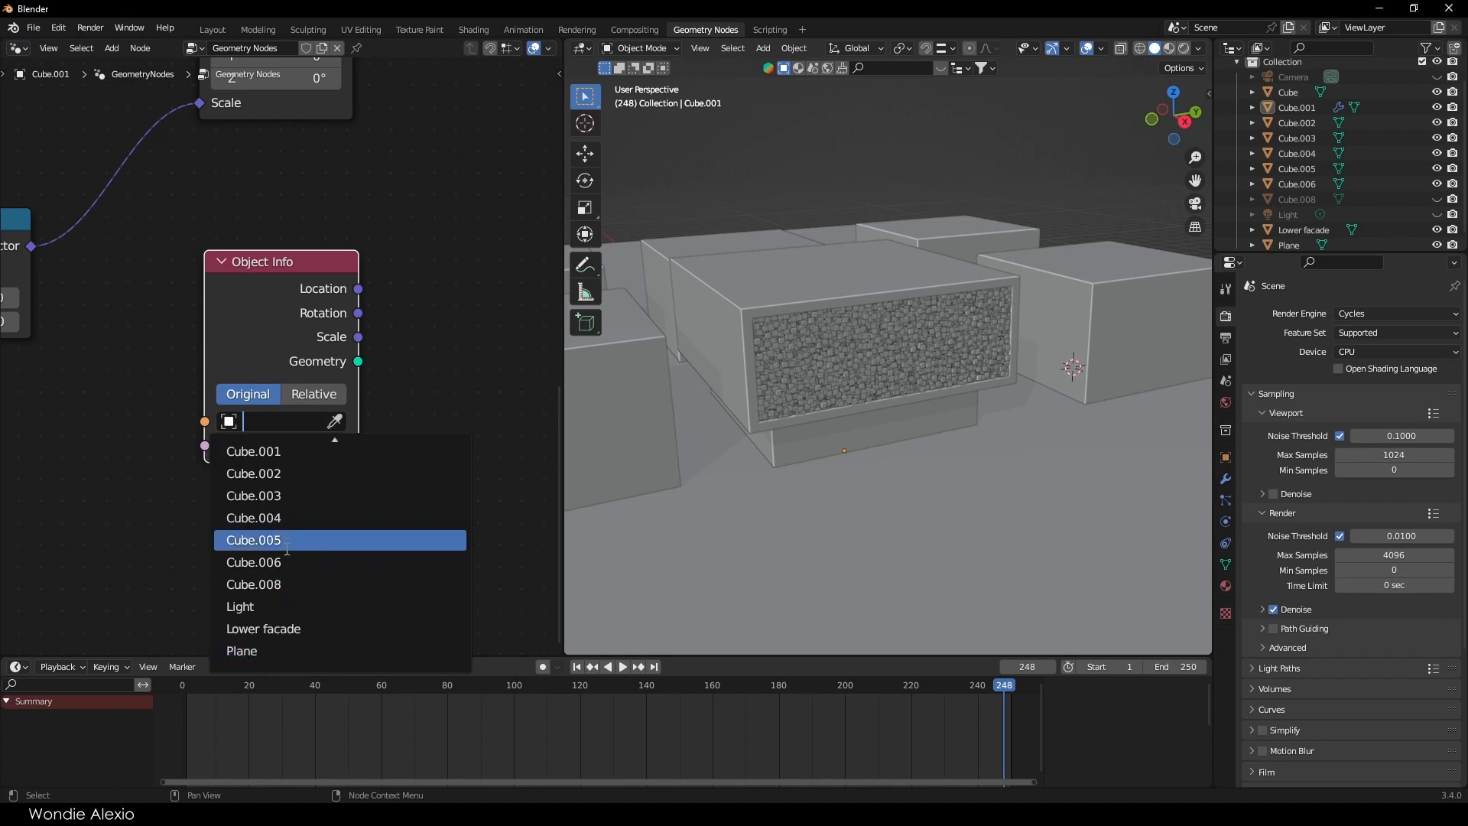
left_click(306, 628)
Step: Move the Object Info node into the free area beneath the noise and Map Range nodes
scroll(278, 331, "down", 3)
scroll(292, 435, "down", 2)
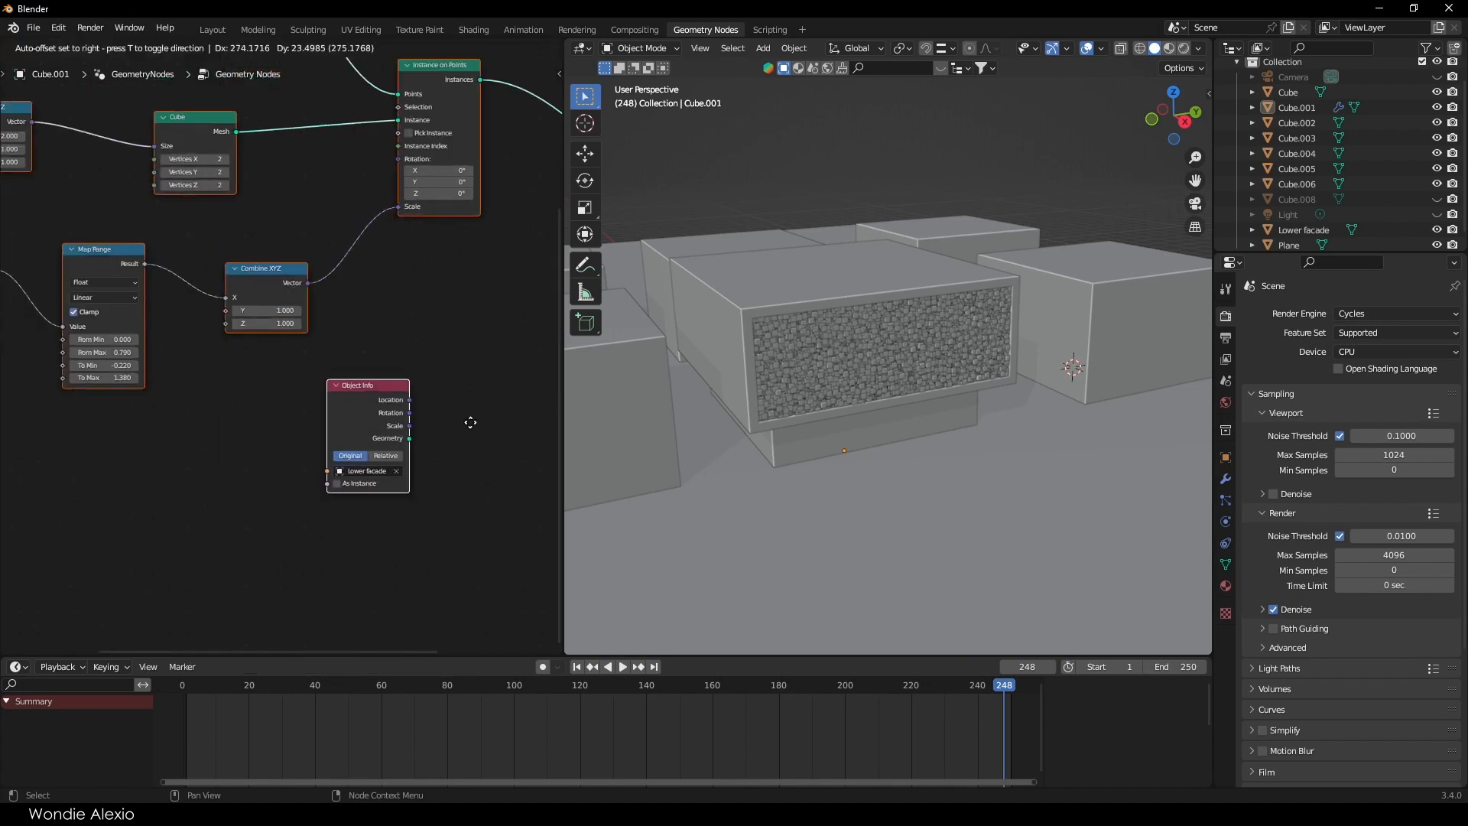
left_click(427, 449)
scroll(314, 272, "down", 4)
scroll(313, 273, "up", 4)
left_click_drag(350, 397, 175, 480)
Step: Duplicate all the nodes between Group Input and Group Output and place the copies below the original branch
scroll(318, 278, "down", 4)
left_click_drag(377, 88, 111, 366)
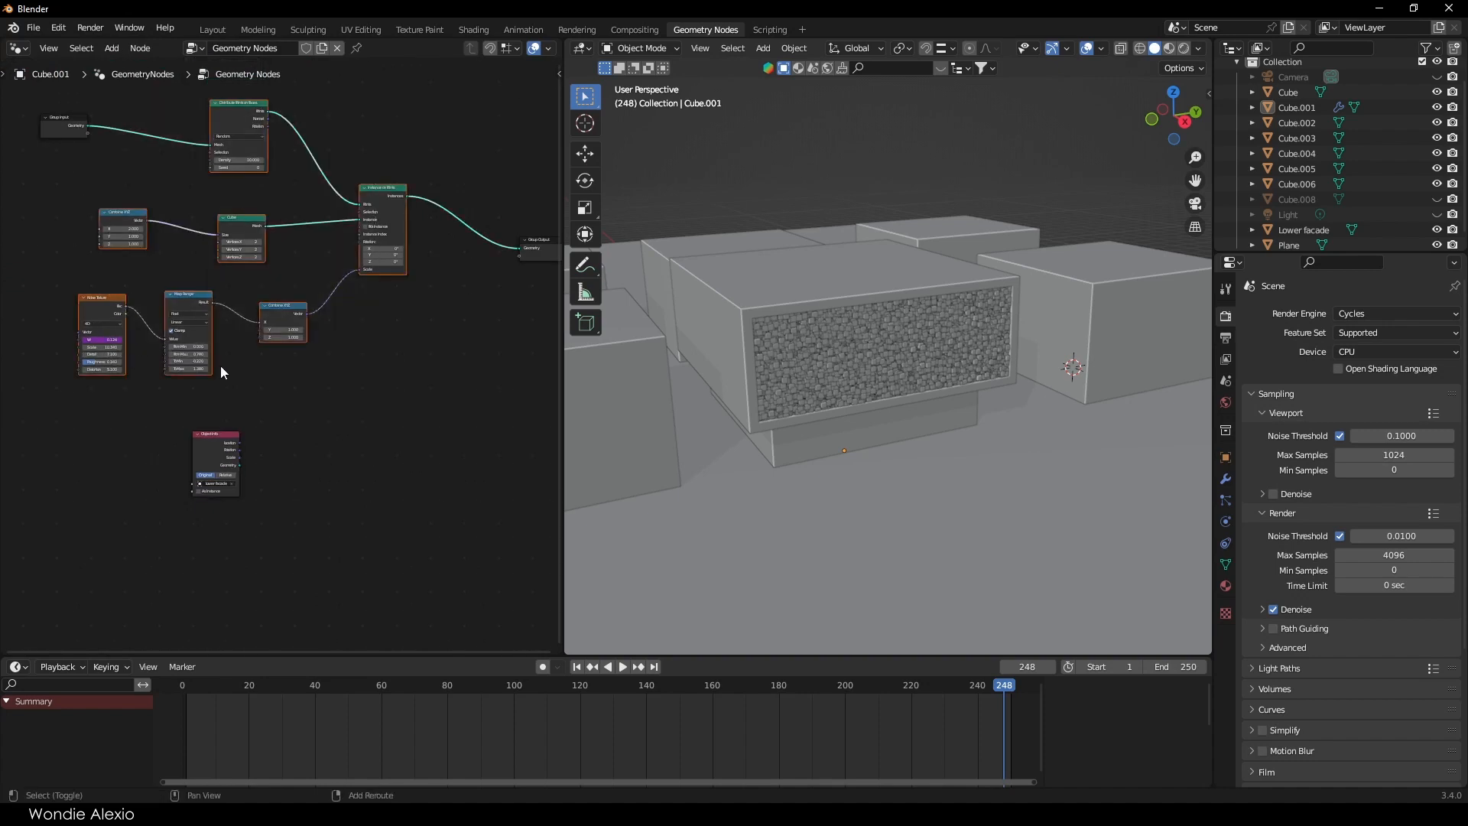
key("shift+d")
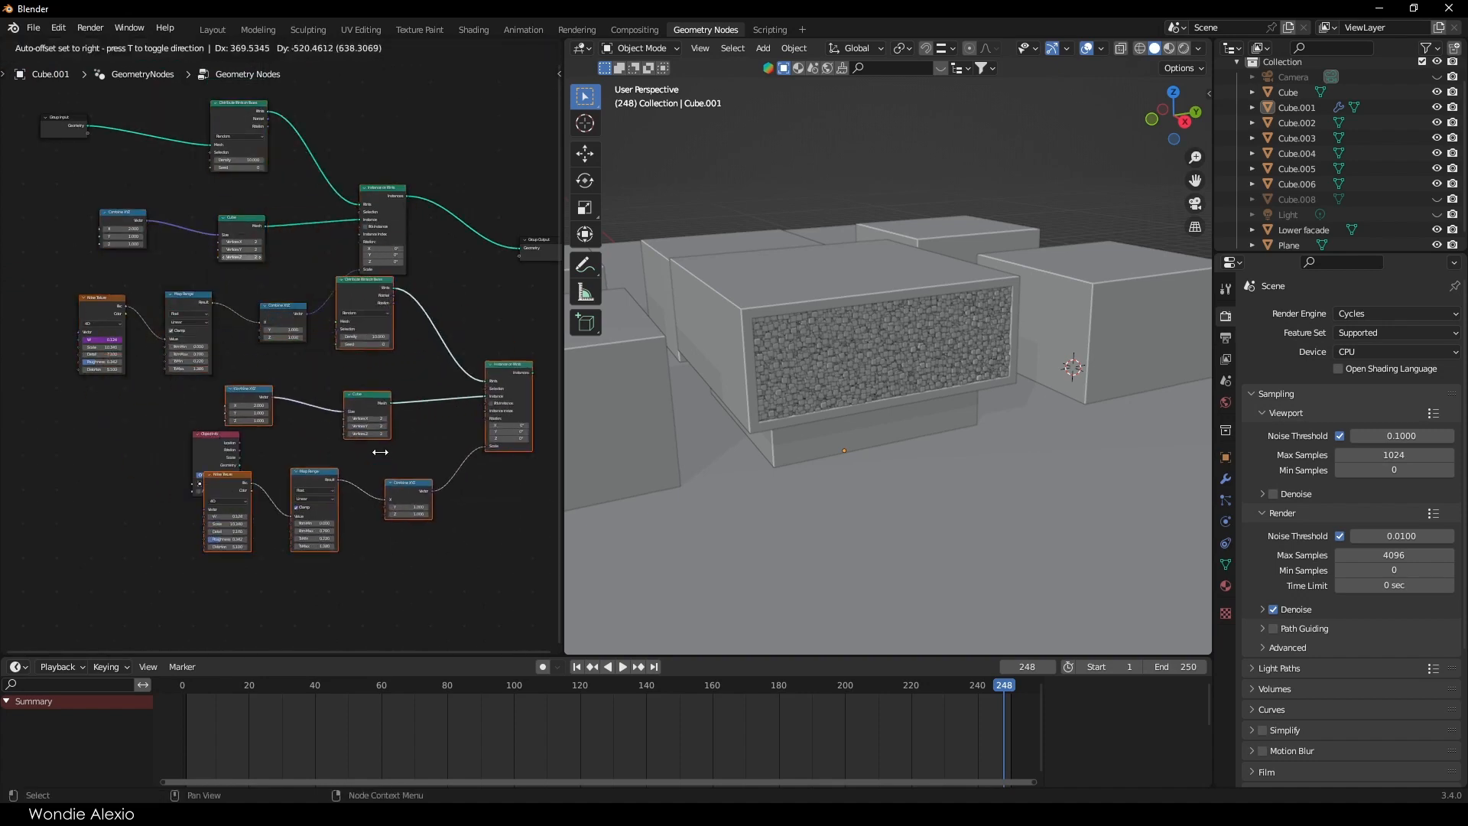
left_click(397, 574)
Step: Connect the Object Info node's Geometry to the Mesh input of the duplicated Distribute Points on Faces node
scroll(247, 487, "up", 7)
left_click_drag(192, 528, 166, 476)
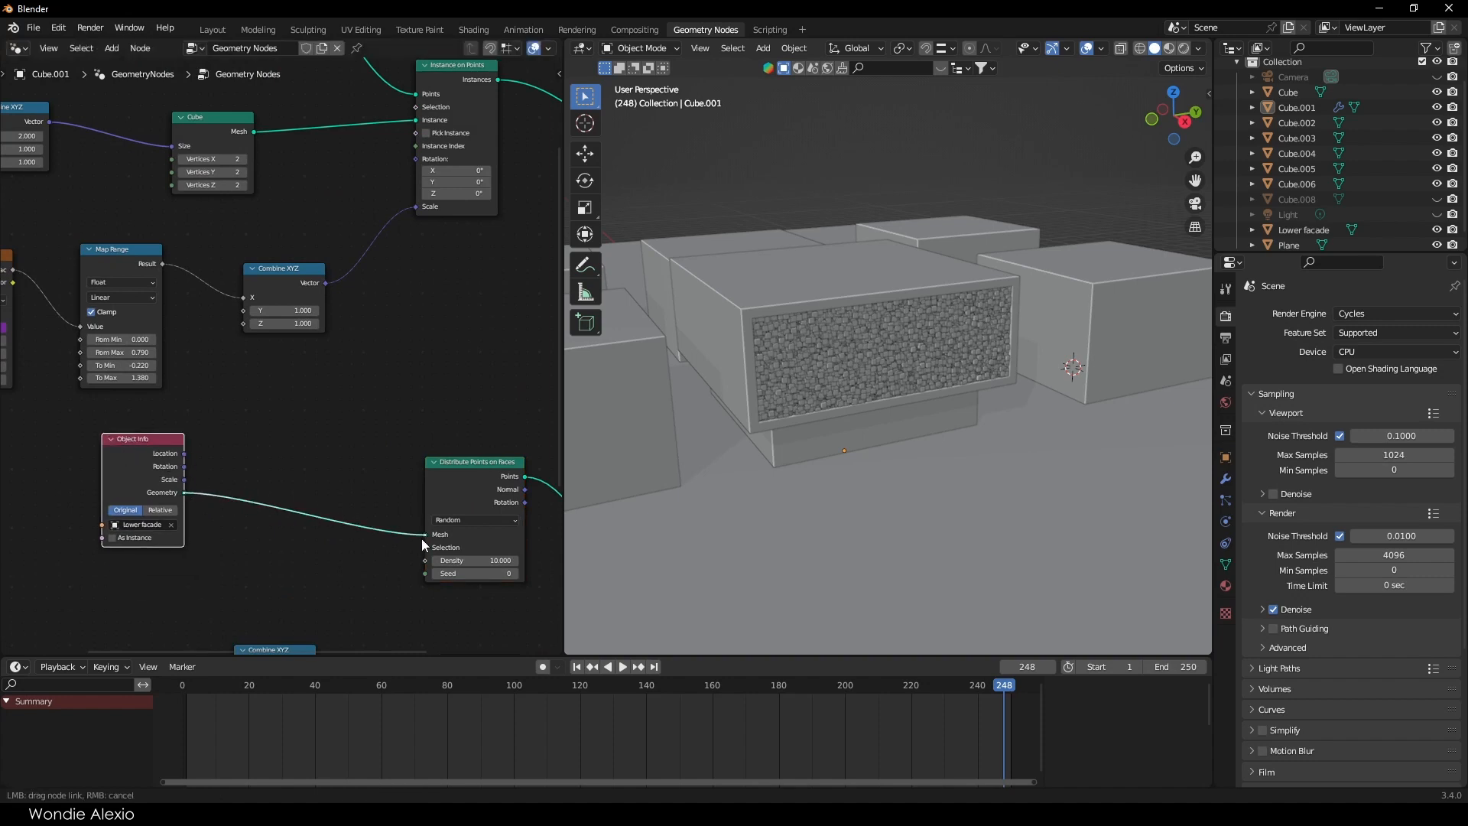
left_click_drag(422, 545, 424, 538)
Step: Connect the duplicated Instance on Points node to the Group Output and examine the blocks on the lower facade
scroll(222, 478, "down", 9)
left_click(466, 339)
left_click_drag(488, 492, 249, 425)
key("a")
left_click(312, 370)
scroll(294, 368, "up", 4)
left_click_drag(272, 210, 373, 359)
left_click(306, 344)
scroll(272, 336, "up", 4)
mouse_move(855, 449)
middle_mouse_down()
mouse_move(832, 399)
mouse_move(749, 488)
mouse_move(856, 468)
mouse_move(861, 429)
middle_mouse_up()
scroll(848, 430, "up", 4)
scroll(838, 430, "down", 2)
scroll(319, 523, "down", 2)
Step: Reposition the whole node tree so the duplicated lower facade branch lies in the working area
key("a")
key("g")
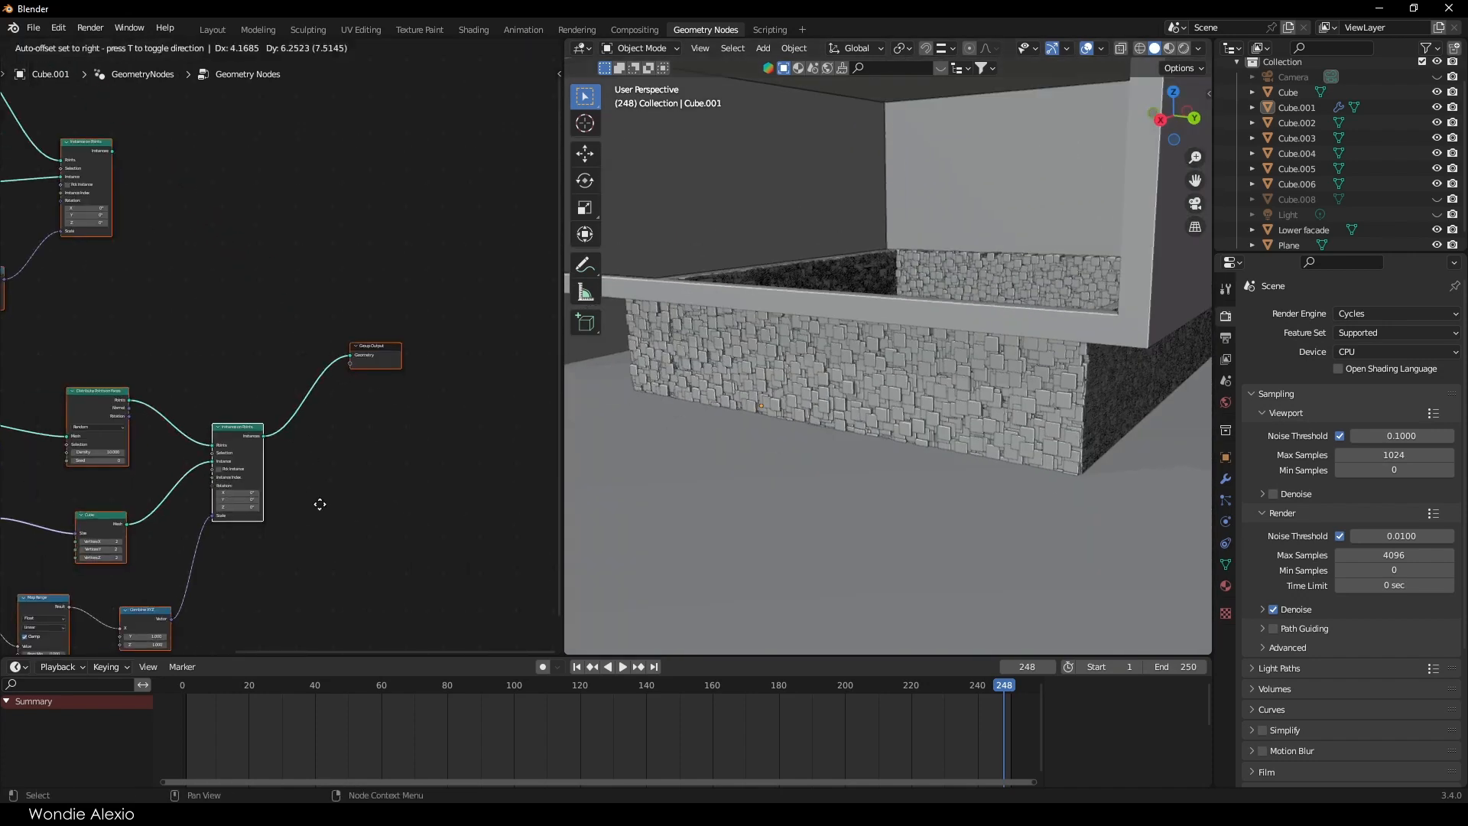
left_click(479, 367)
left_click(478, 367)
scroll(253, 376, "up", 4)
key("a")
key("g")
left_click(448, 421)
left_click(331, 389)
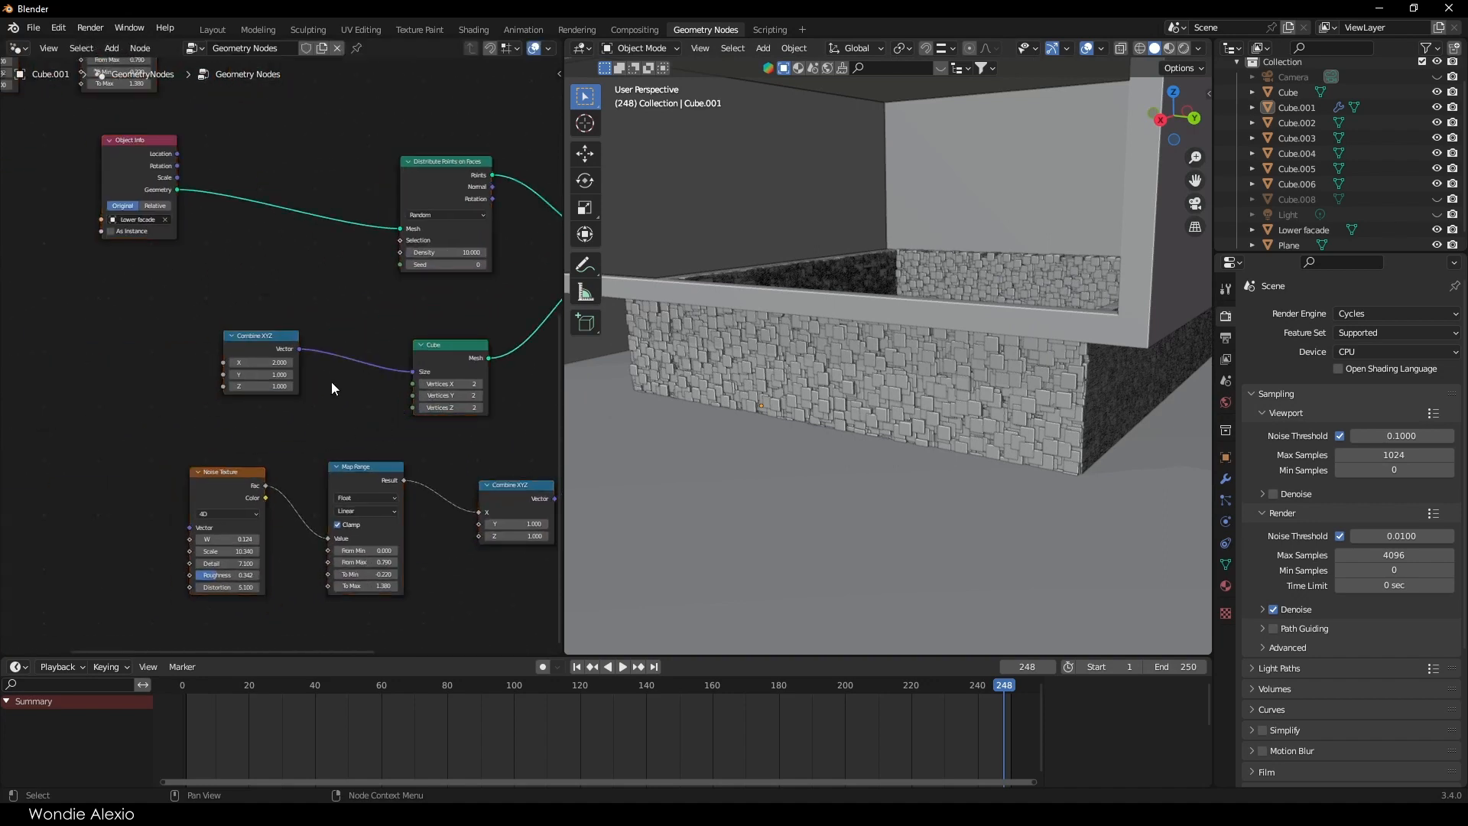
Step: Set the Scale of the lower facade branch's Noise Texture to 5
scroll(332, 389, "up", 1)
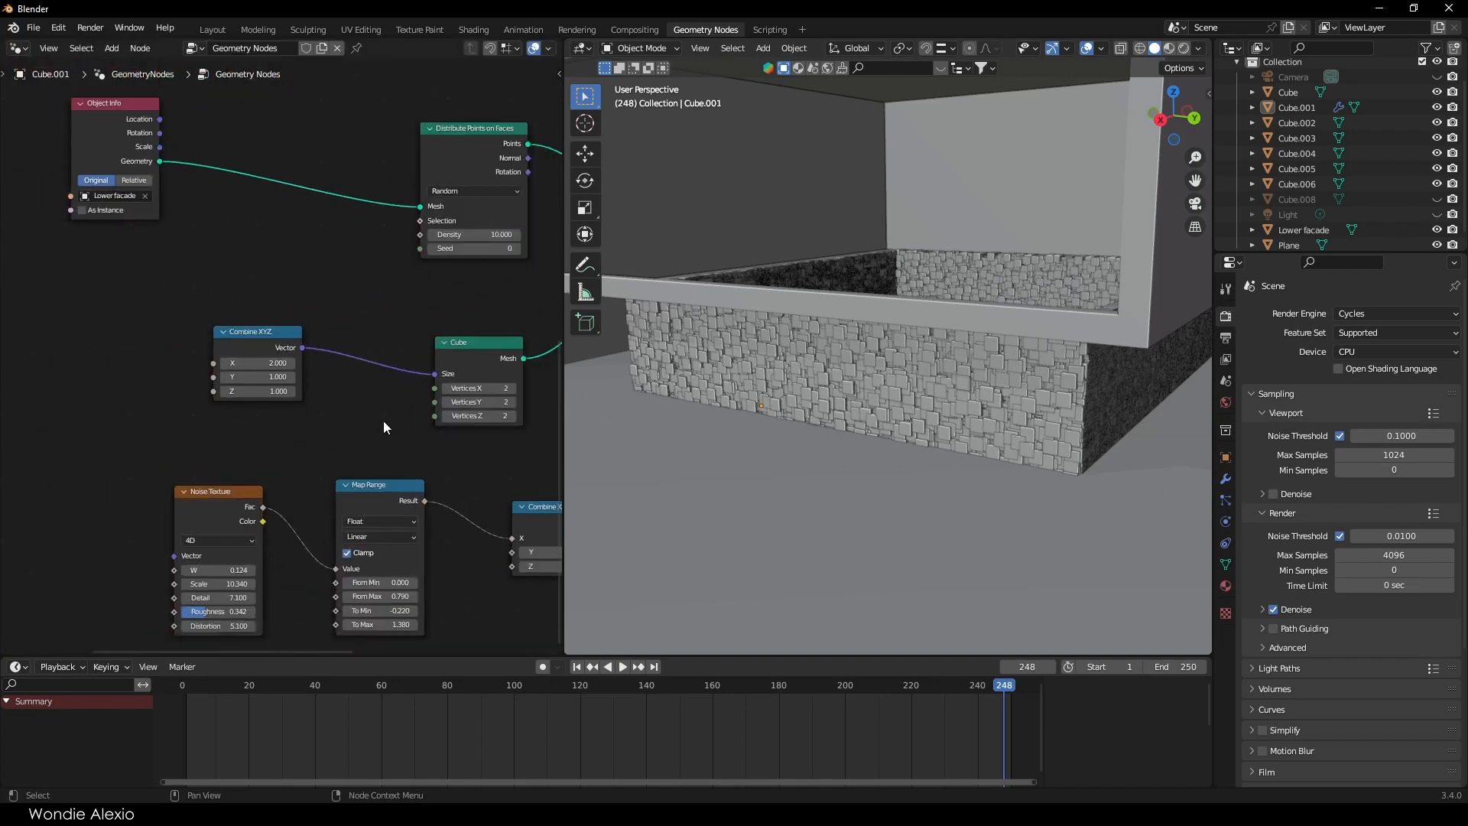
key("a")
key("g")
left_click(138, 438)
left_click(349, 295)
scroll(349, 295, "up", 3)
scroll(315, 323, "down", 4)
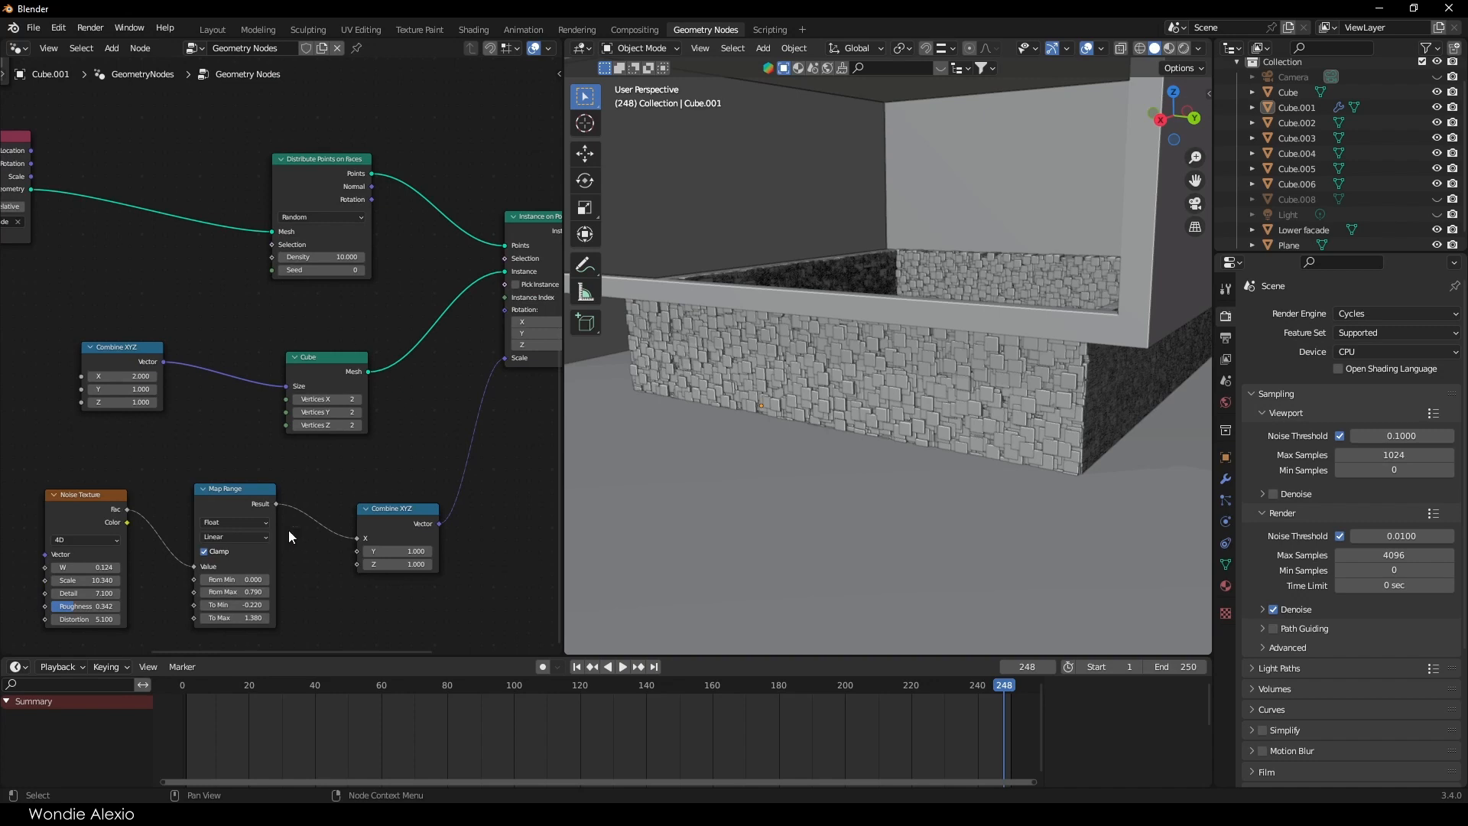
type("15")
key("Return")
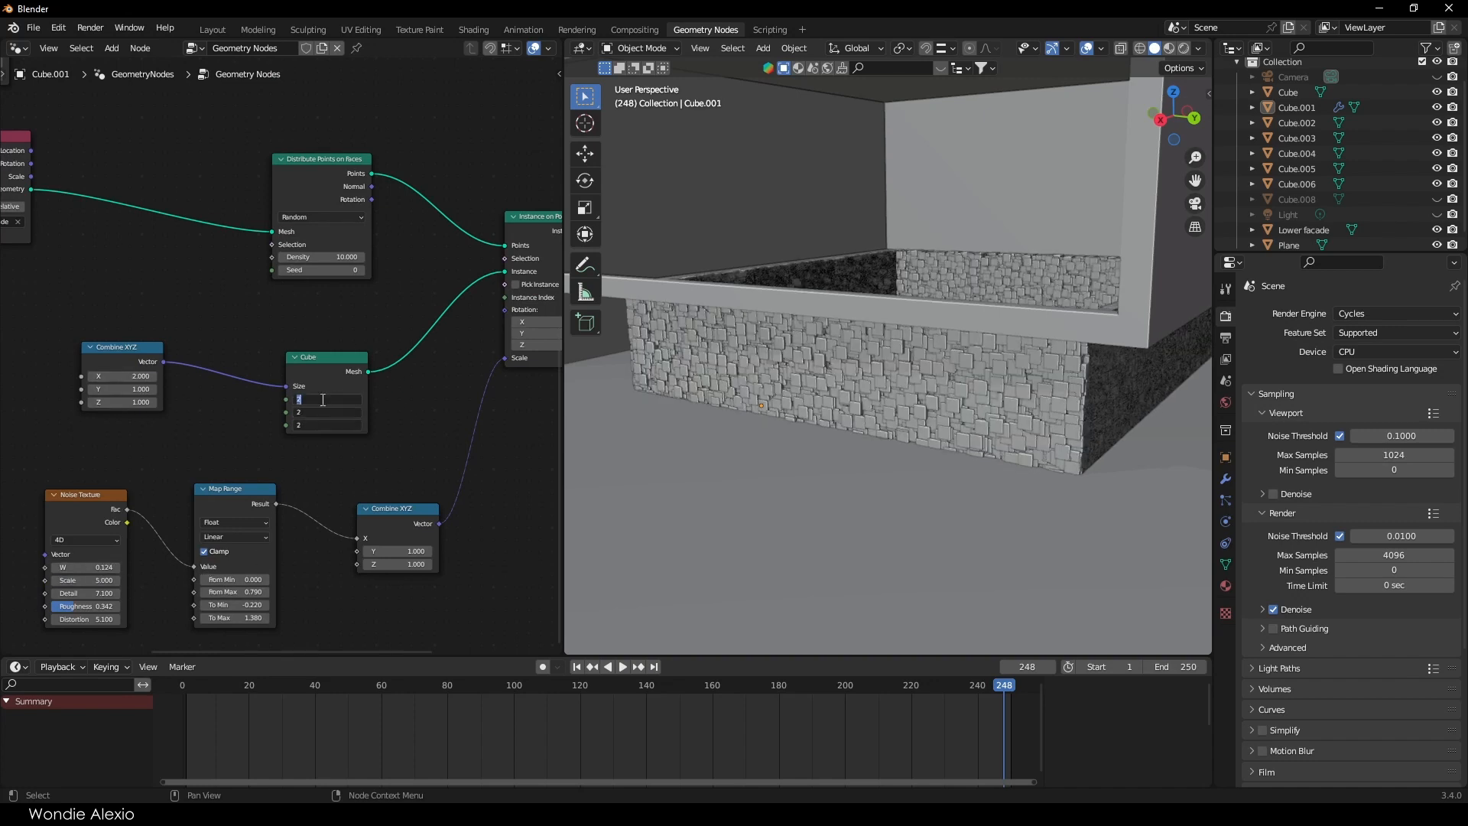
Step: Set Y and Z of the Combine XYZ node feeding the lower facade's Cube node to 0.5
key("Return")
type("2")
key("Return")
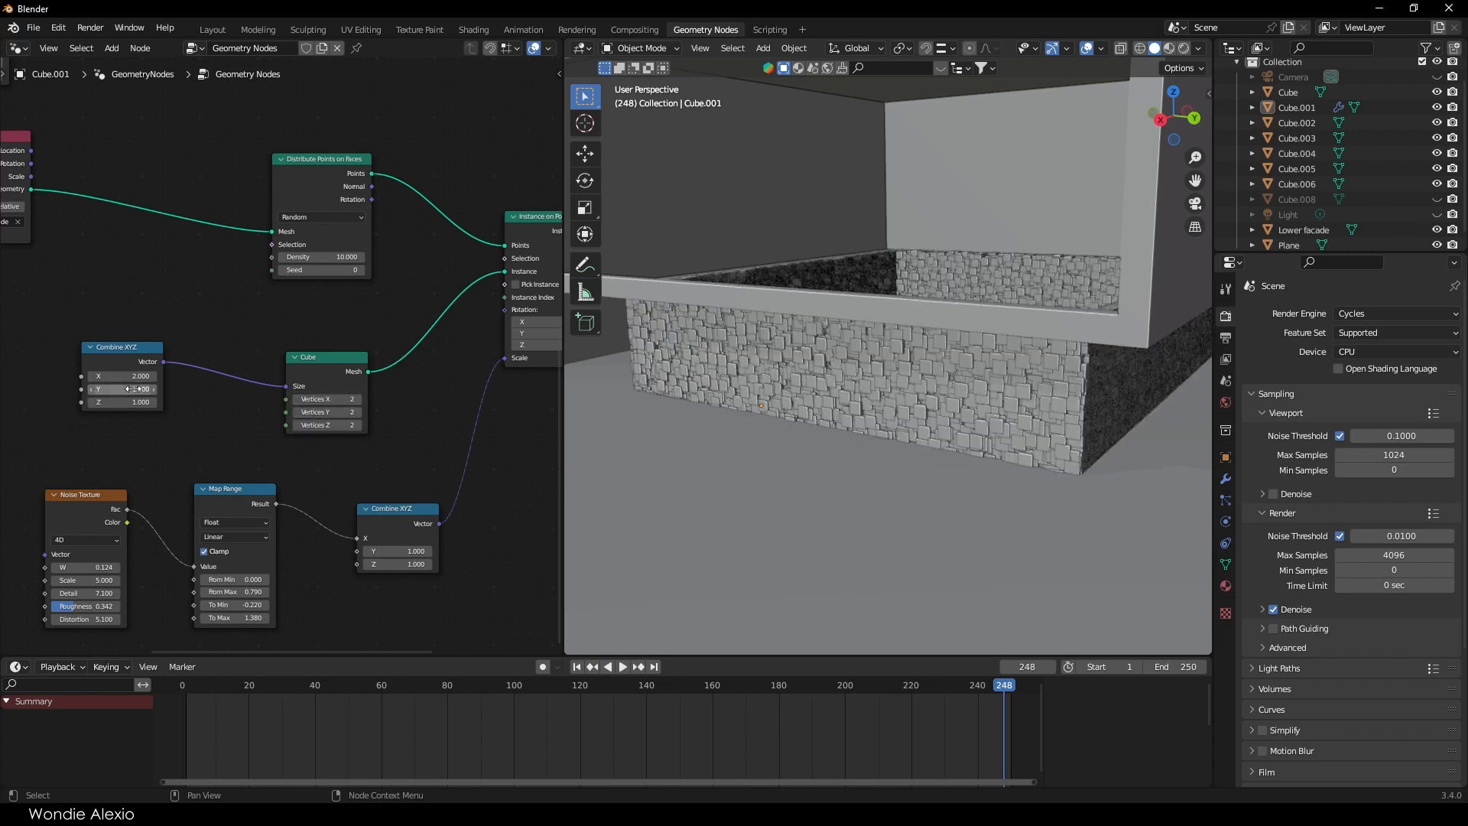
type("0.5")
key("Return")
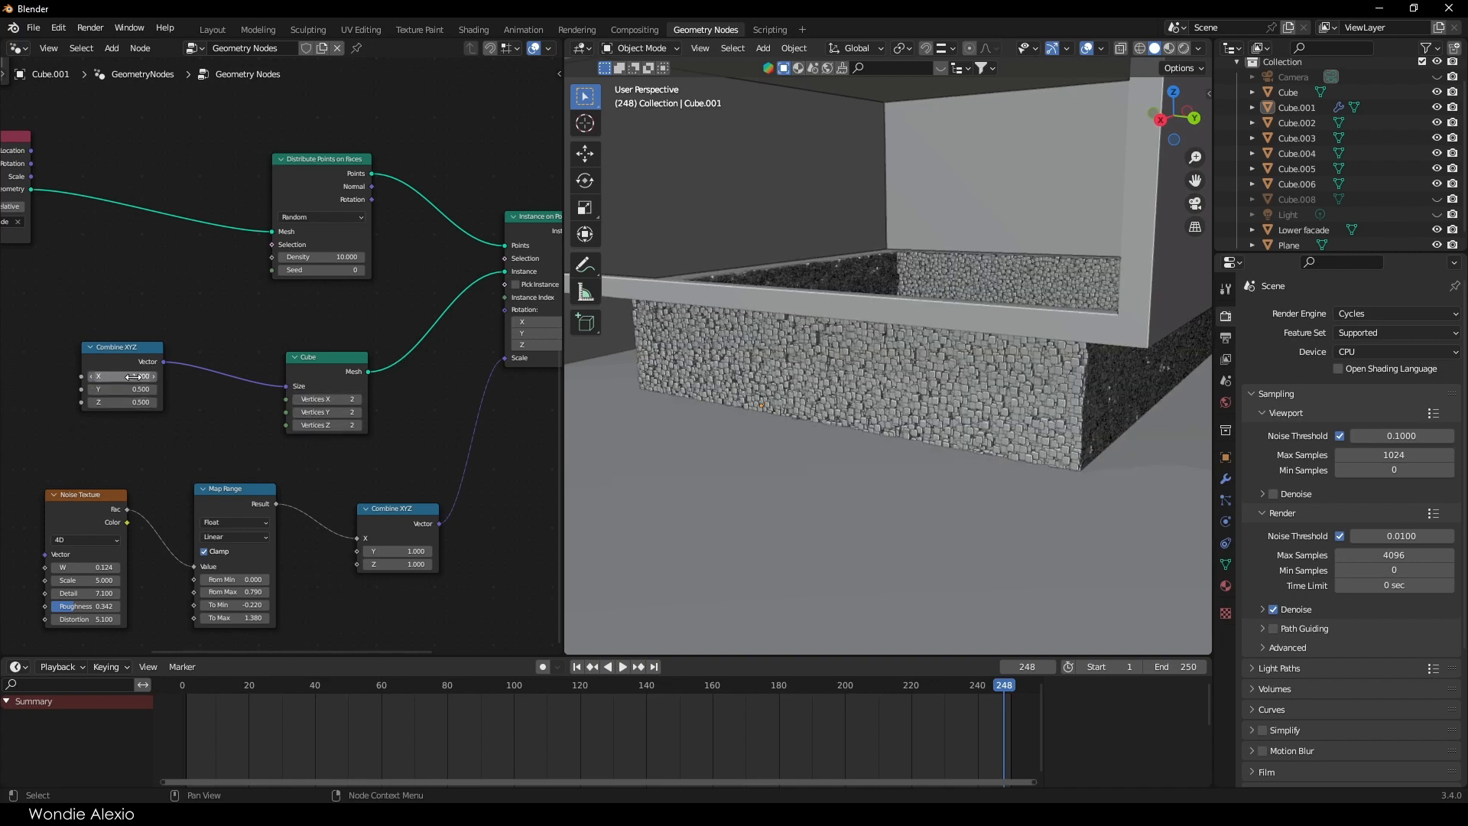
Step: Set that Combine XYZ node to X 1 and Y -0.1, and spread it and the Cube node apart
left_click_drag(128, 389, 88, 388)
scroll(1056, 337, "up", 2)
middle_click_drag(1056, 337, 837, 382)
left_click_drag(122, 402, 111, 372)
left_click_drag(334, 378, 399, 354)
Step: Insert an Align Euler to Vector node between the lower branch's Combine XYZ and Cube nodes
key("shift+a")
left_click(268, 328)
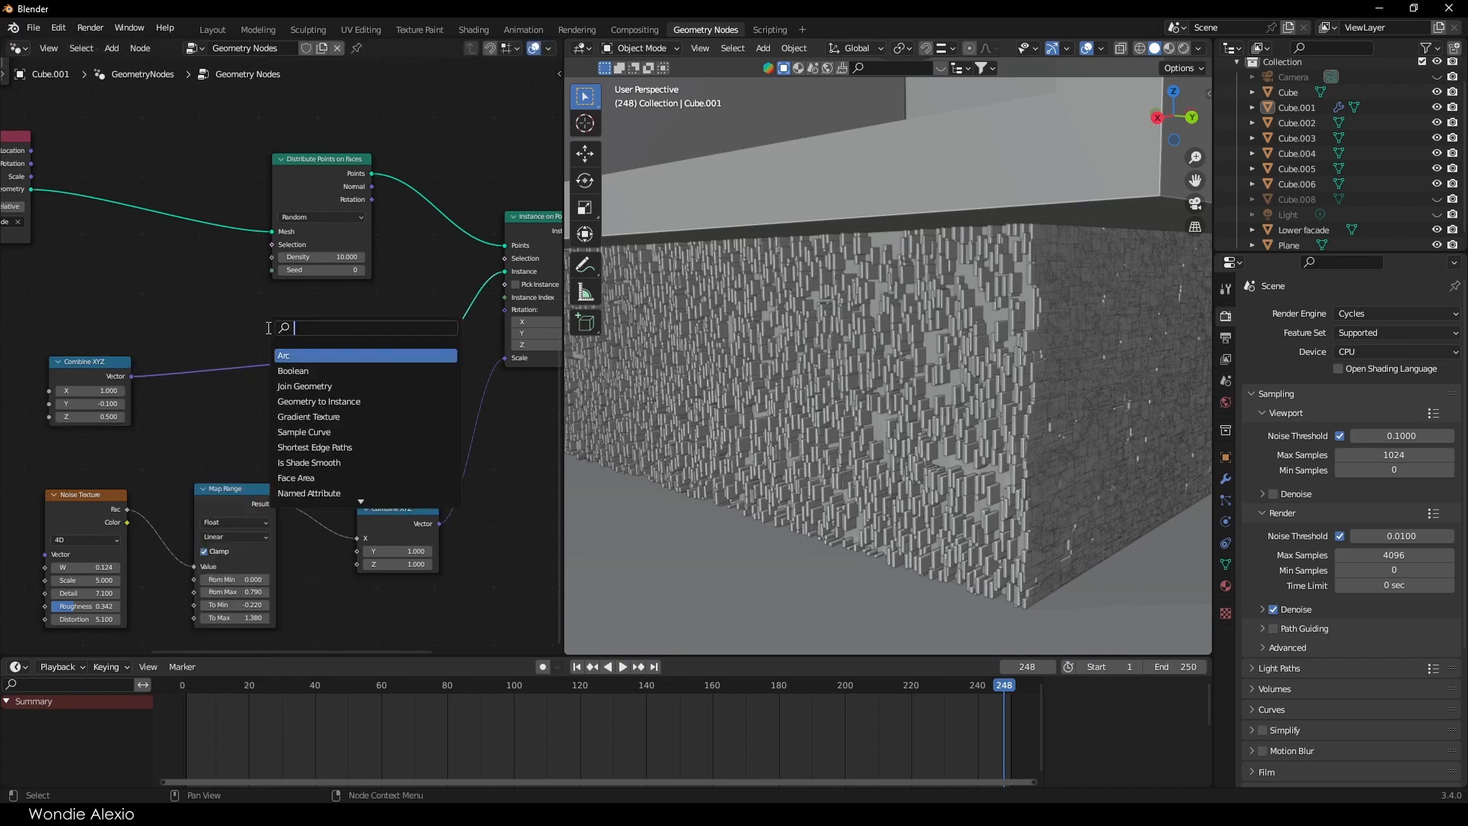
type("euler")
left_click(316, 371)
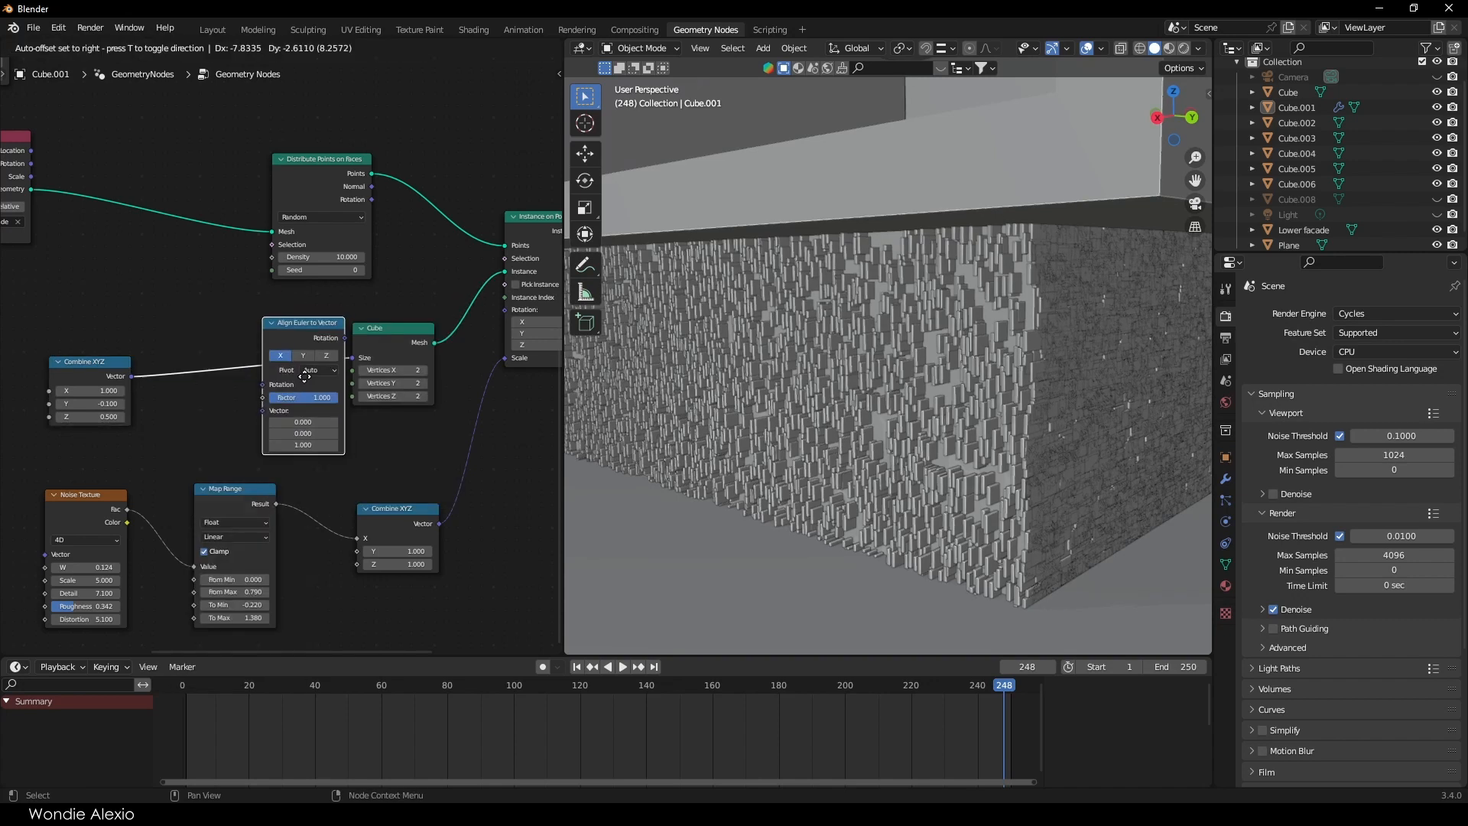
left_click(290, 376)
Step: Set the Combine XYZ node to Y 4.6 and Z 1, and reroute its output into Align Euler to Vector's Vector input
left_click(99, 391)
key("Return")
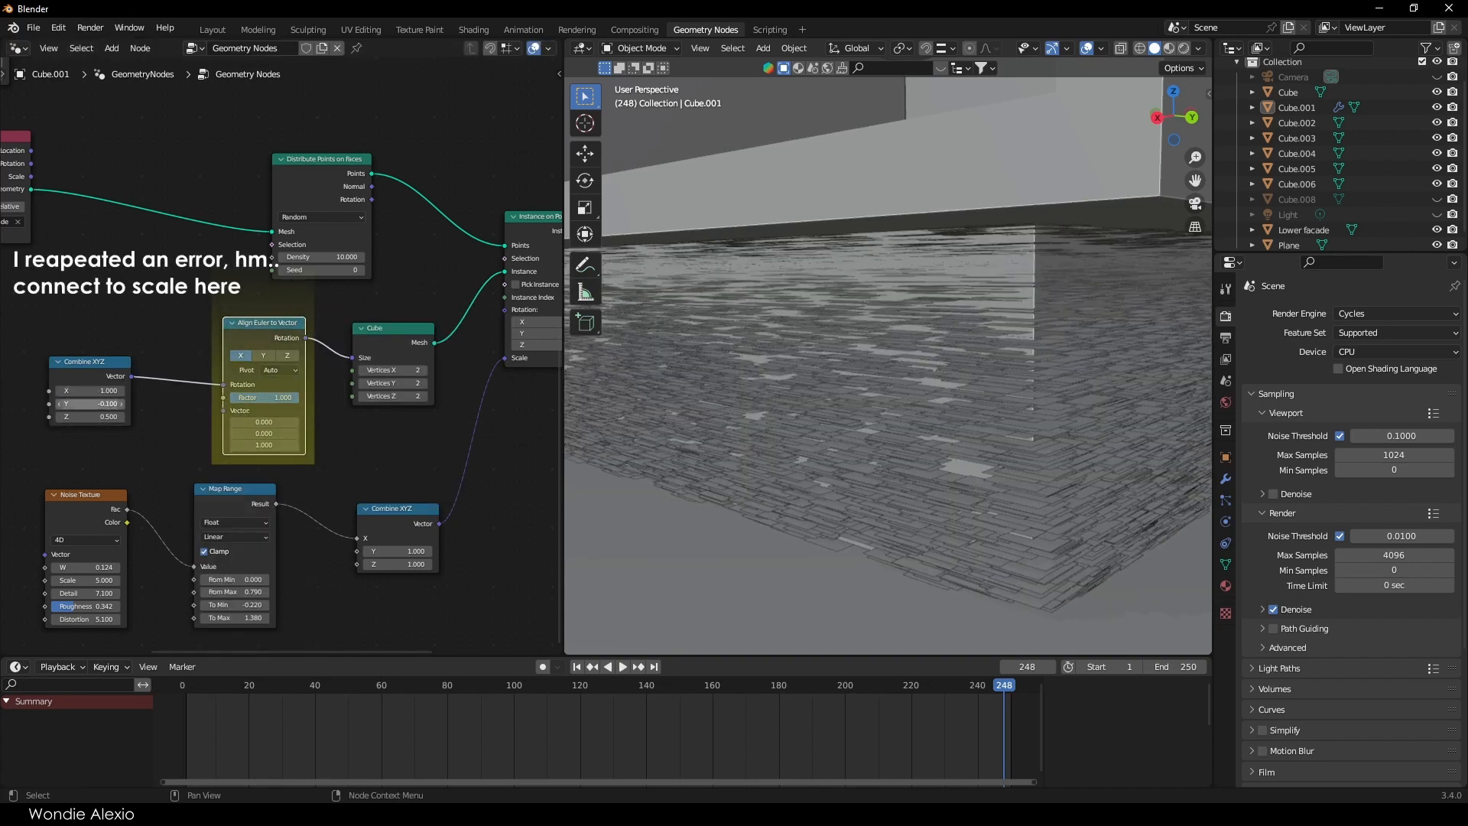
key("Return")
mouse_move(96, 391)
left_mouse_down()
mouse_move(115, 391)
mouse_move(111, 417)
mouse_move(127, 416)
mouse_move(91, 416)
mouse_move(118, 403)
left_mouse_up()
type("1")
key("Return")
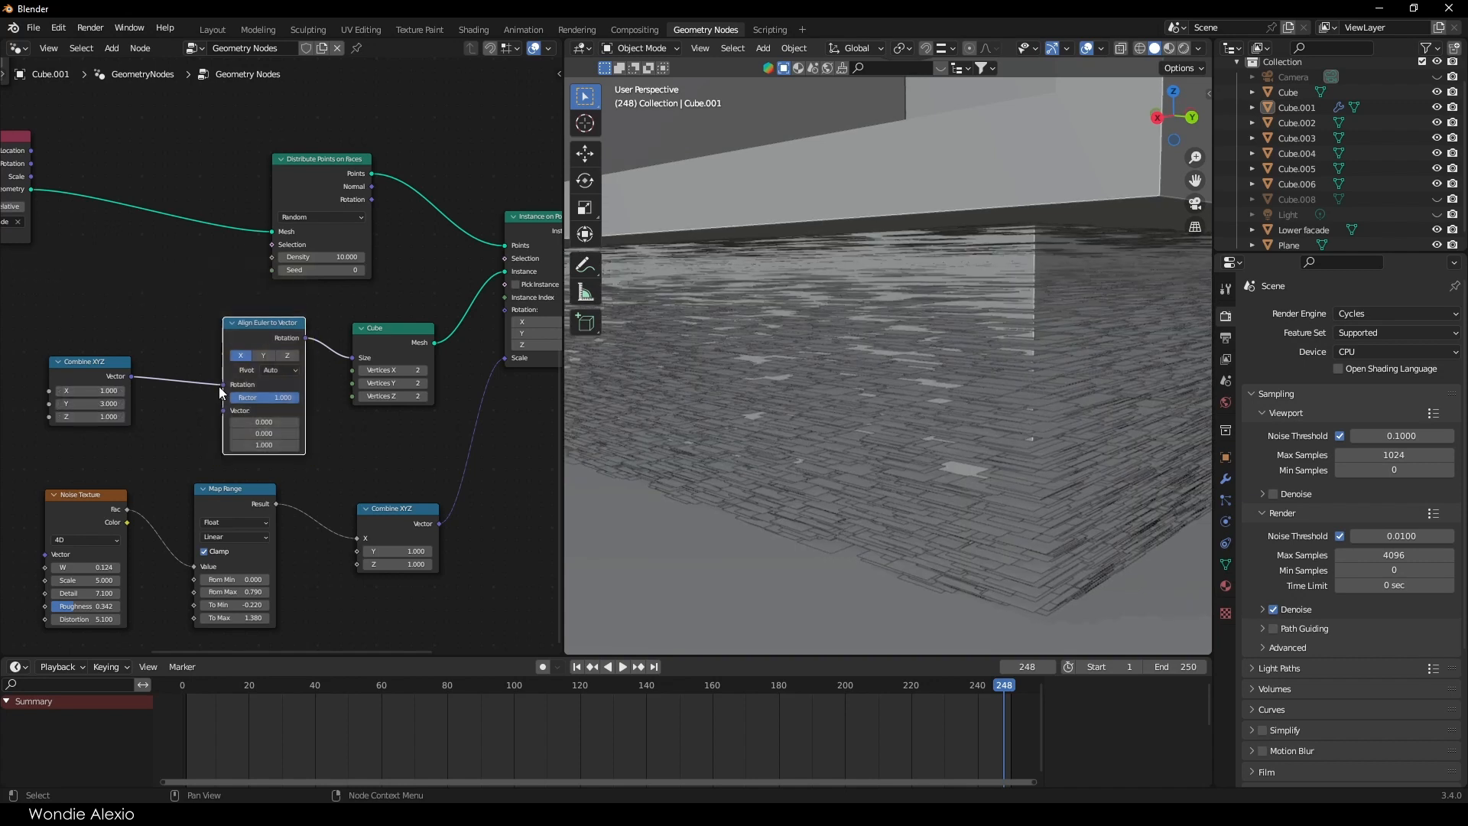
left_click_drag(214, 415, 226, 411)
left_click_drag(95, 404, 127, 433)
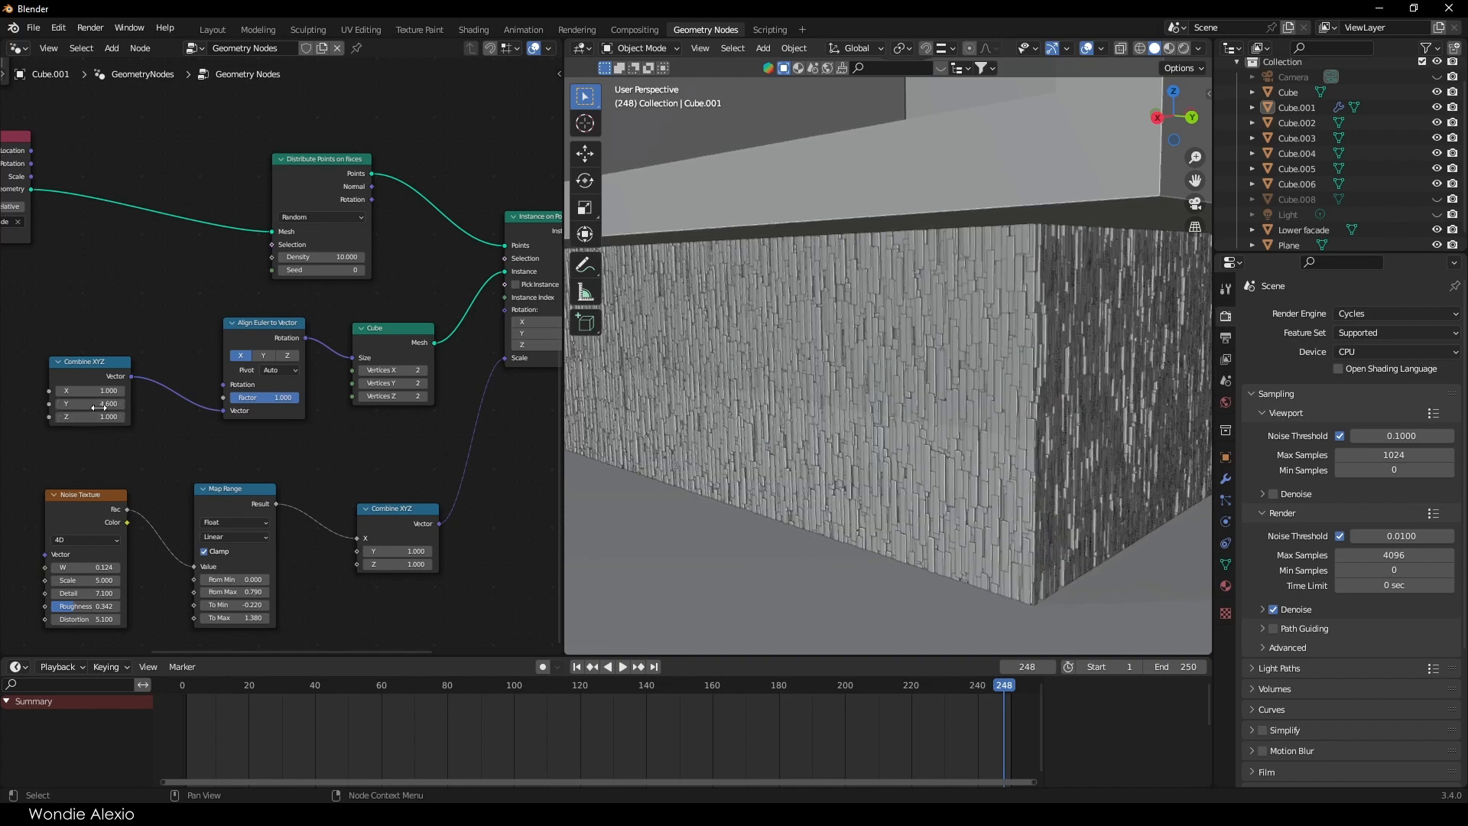
Step: Set the Density of the lower branch's Distribute Points on Faces node to 2
type("5")
key("Return")
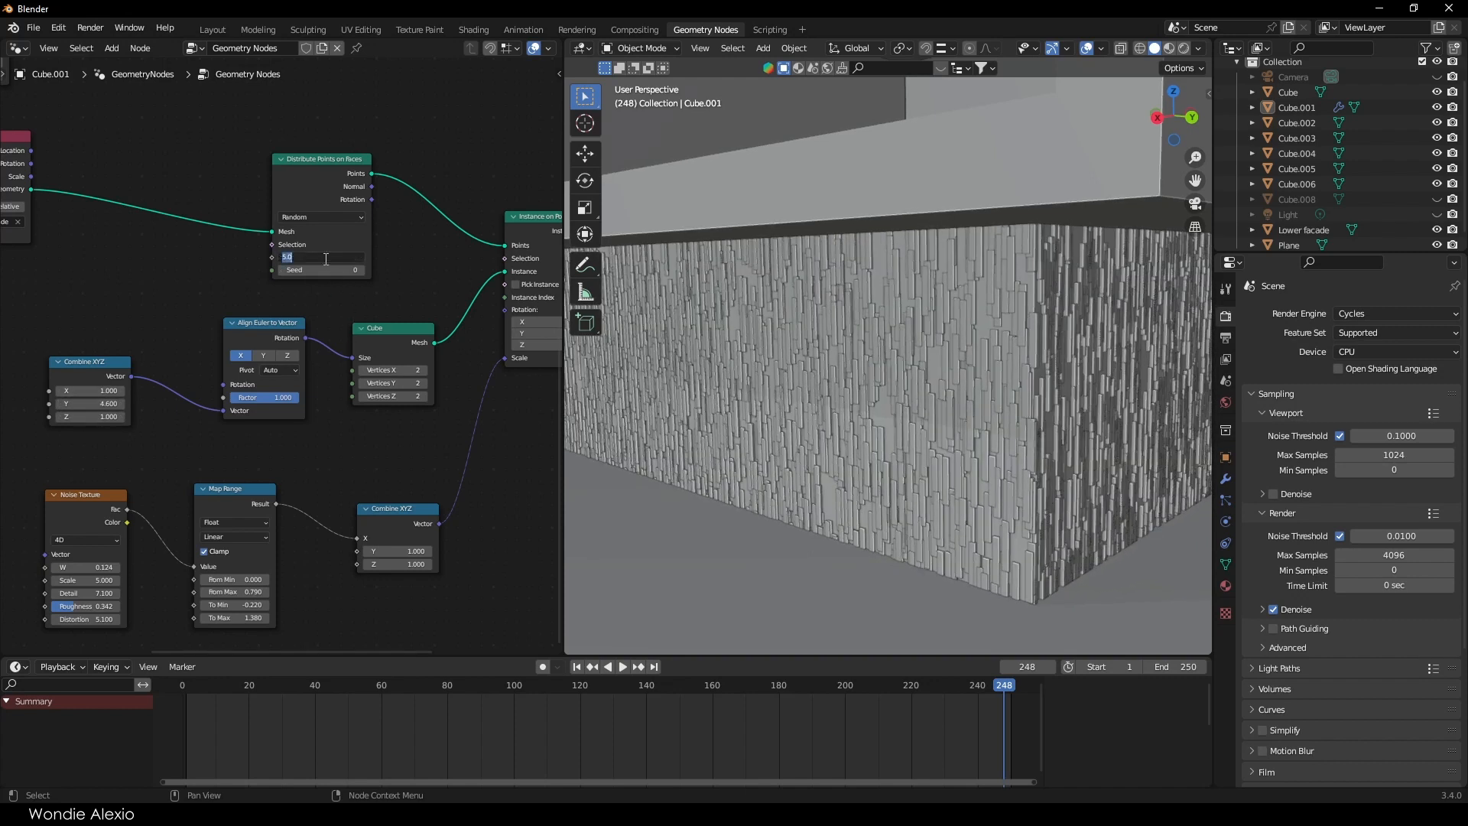
type("2")
key("Return")
Step: Hide the Lower facade object and select the Cube.001 instances to bring back their node tree
left_click(820, 447)
scroll(819, 447, "down", 4)
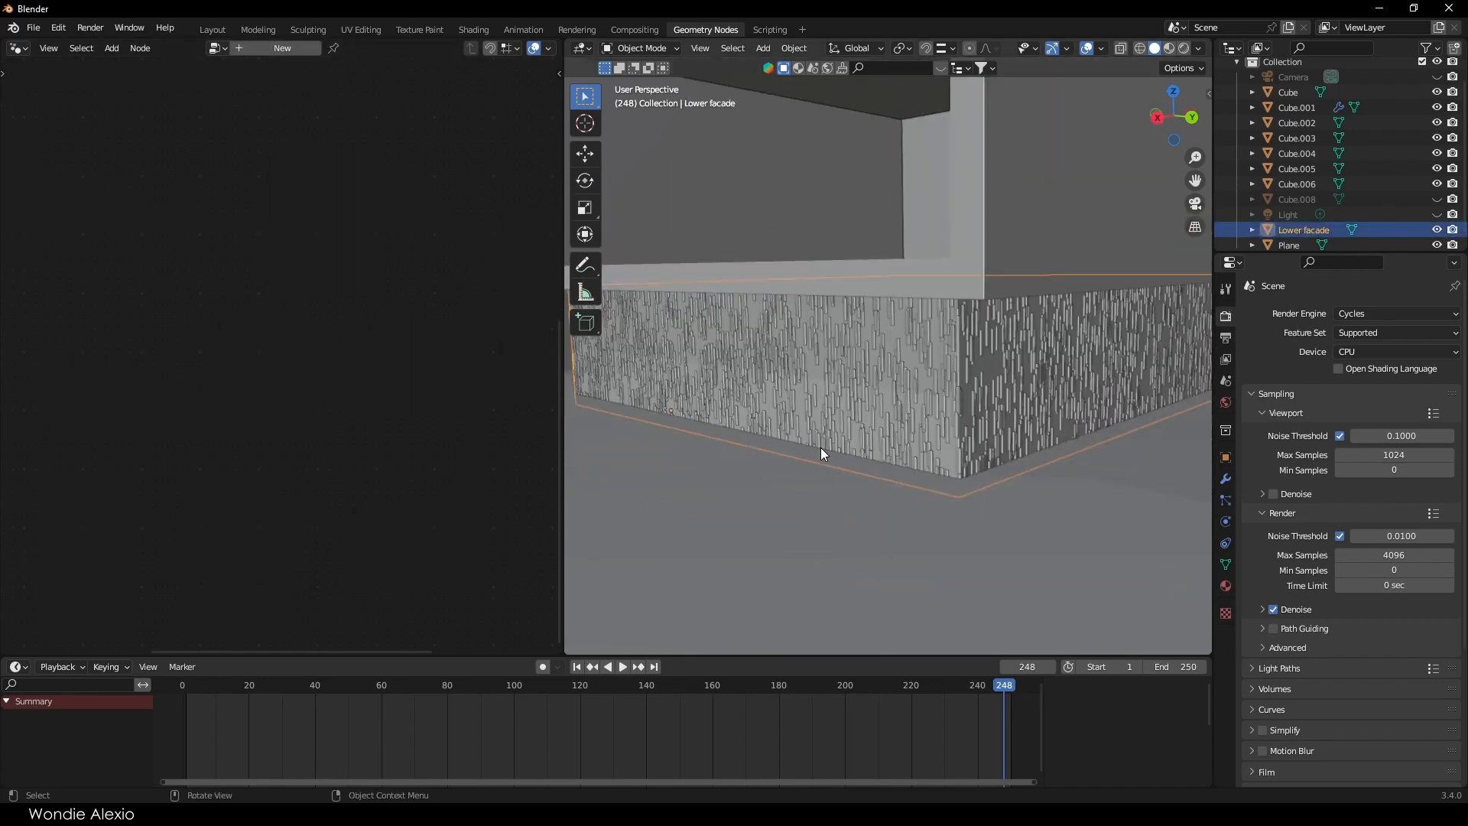
middle_click_drag(820, 447, 909, 457)
left_click(908, 457)
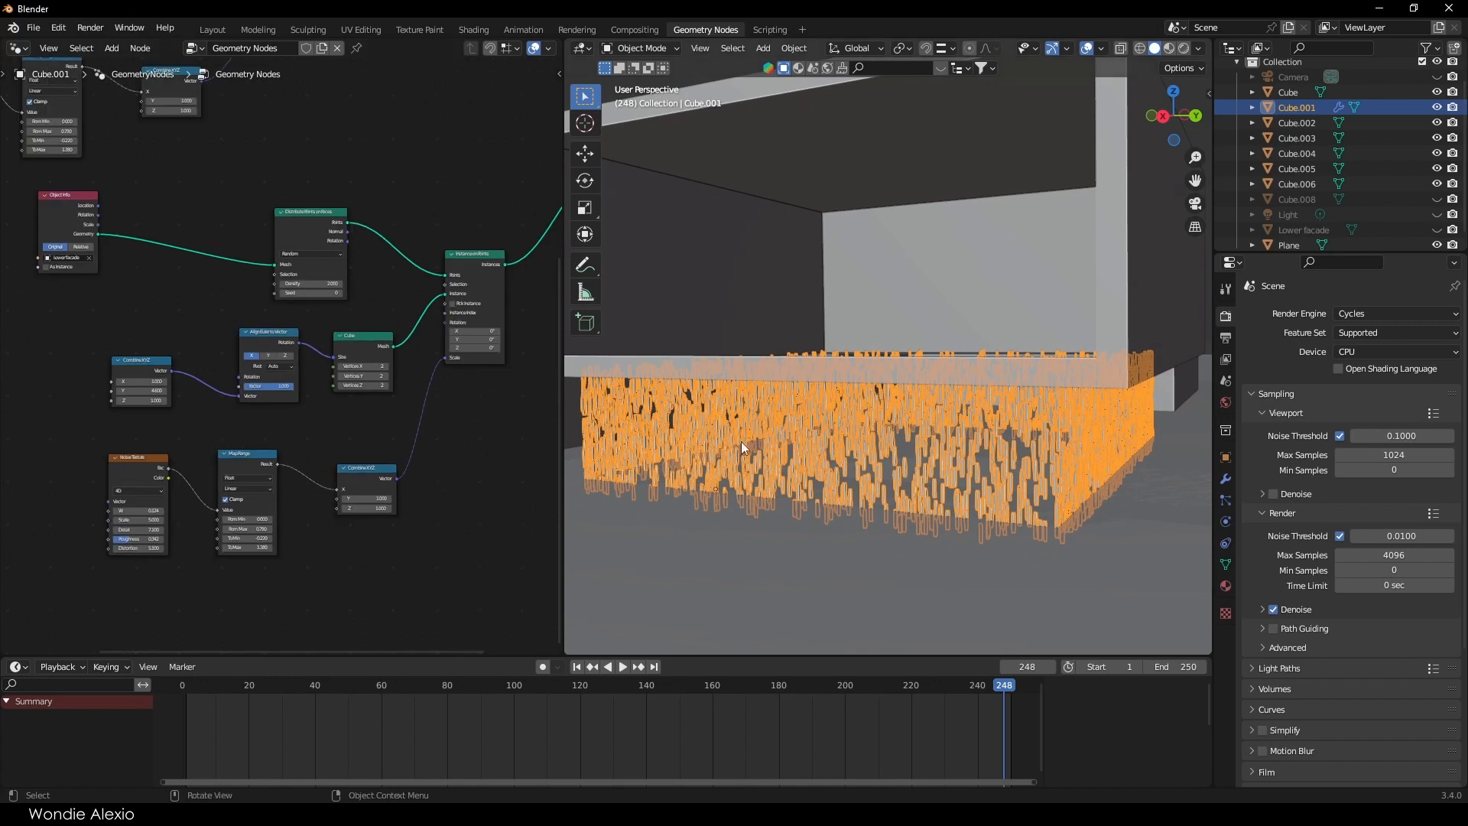
key("alt+a")
Step: Move the Group Output and the upper branch's Instance on Points node to make room for merging both branches
scroll(805, 428, "down", 2)
scroll(280, 405, "down", 2)
scroll(911, 354, "up", 1)
scroll(132, 405, "down", 4)
key("a")
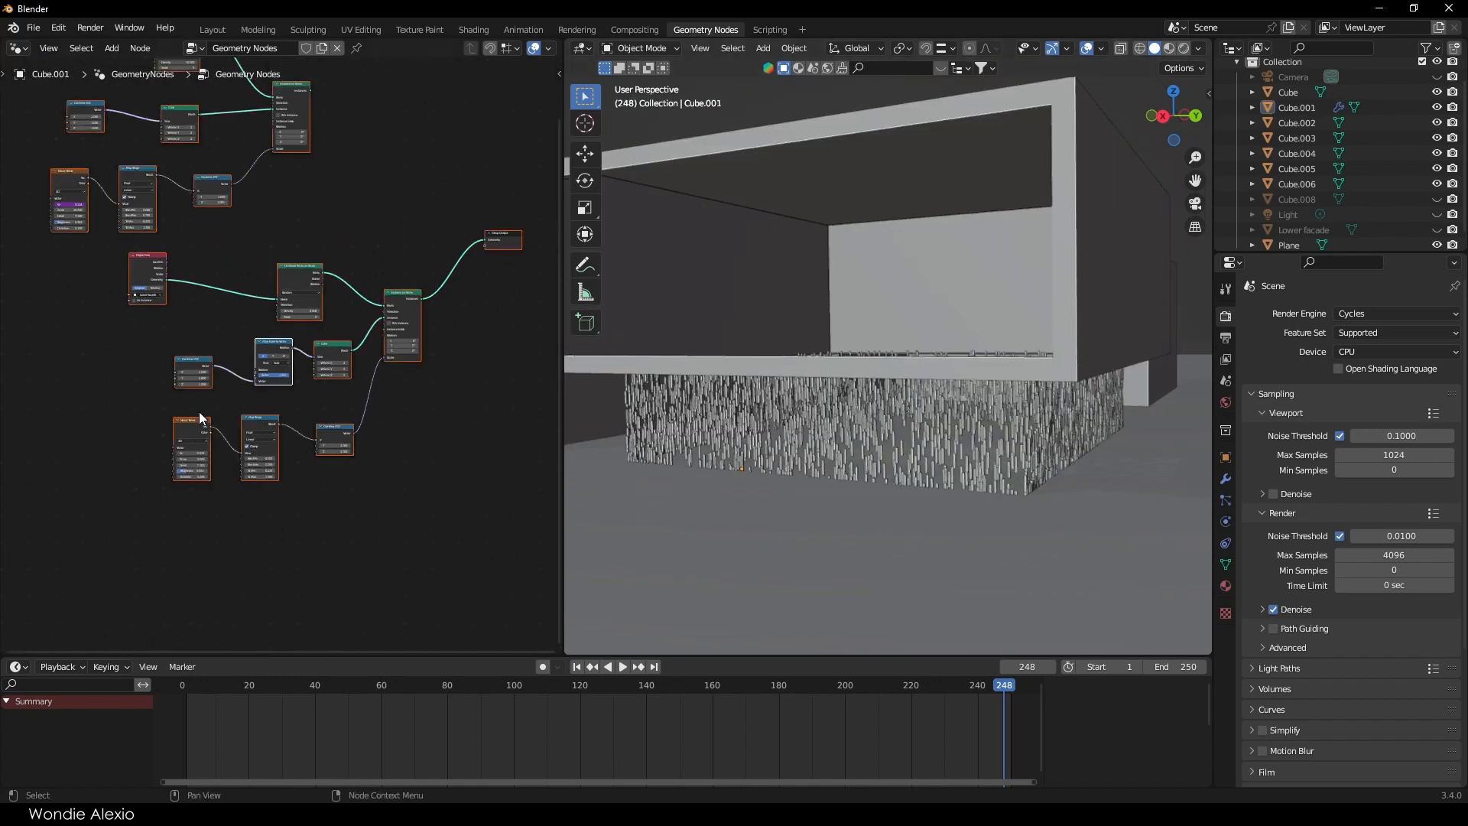
middle_click_drag(405, 185, 301, 285)
left_click(301, 284)
scroll(302, 284, "up", 5)
left_click_drag(462, 331, 482, 256)
left_click_drag(157, 122, 237, 177)
scroll(312, 231, "up", 4)
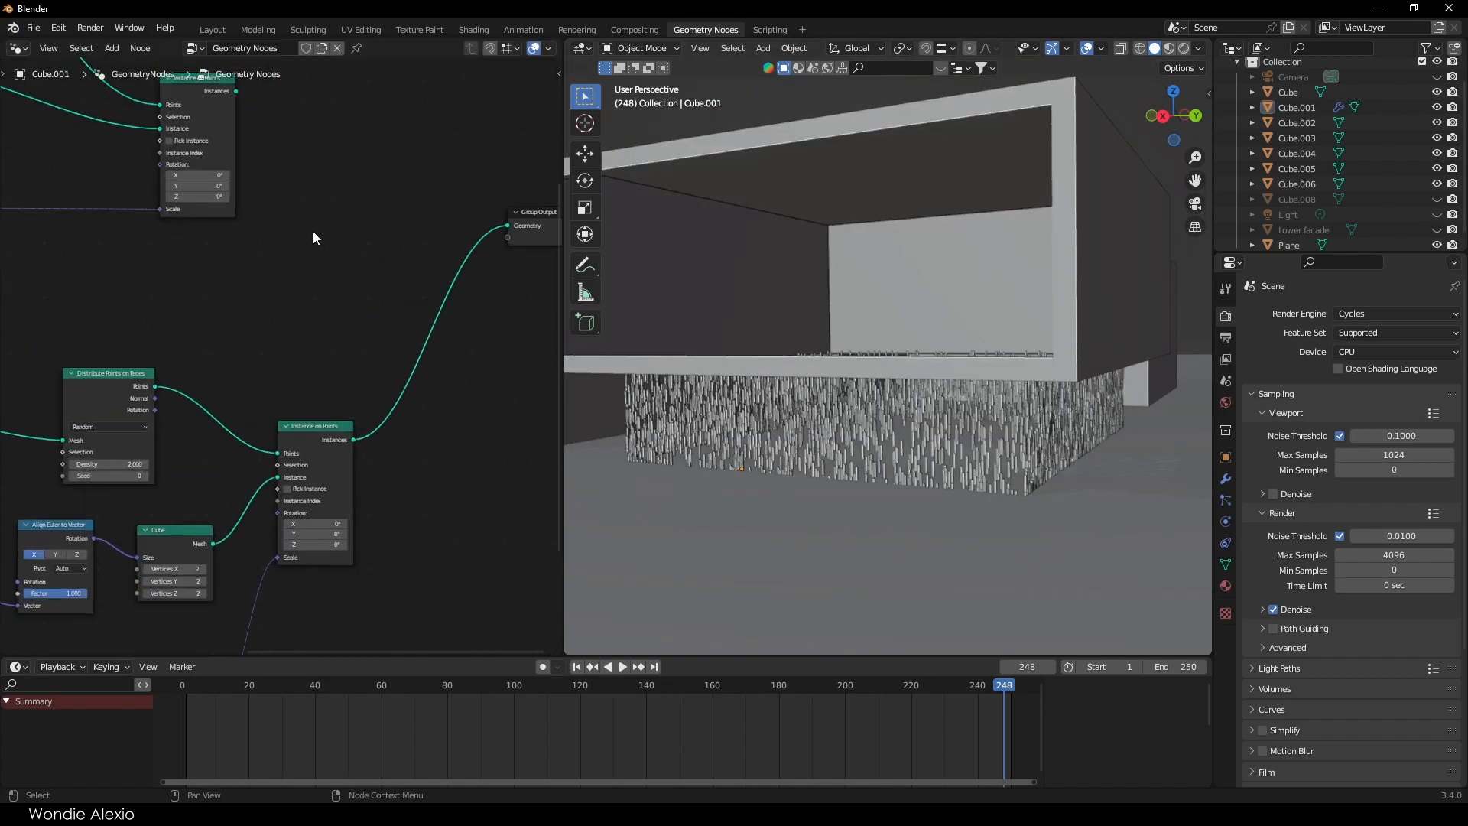
Step: Add a Join Geometry node between the upper Instance on Points node and the Group Output
key("shift+a")
type("join")
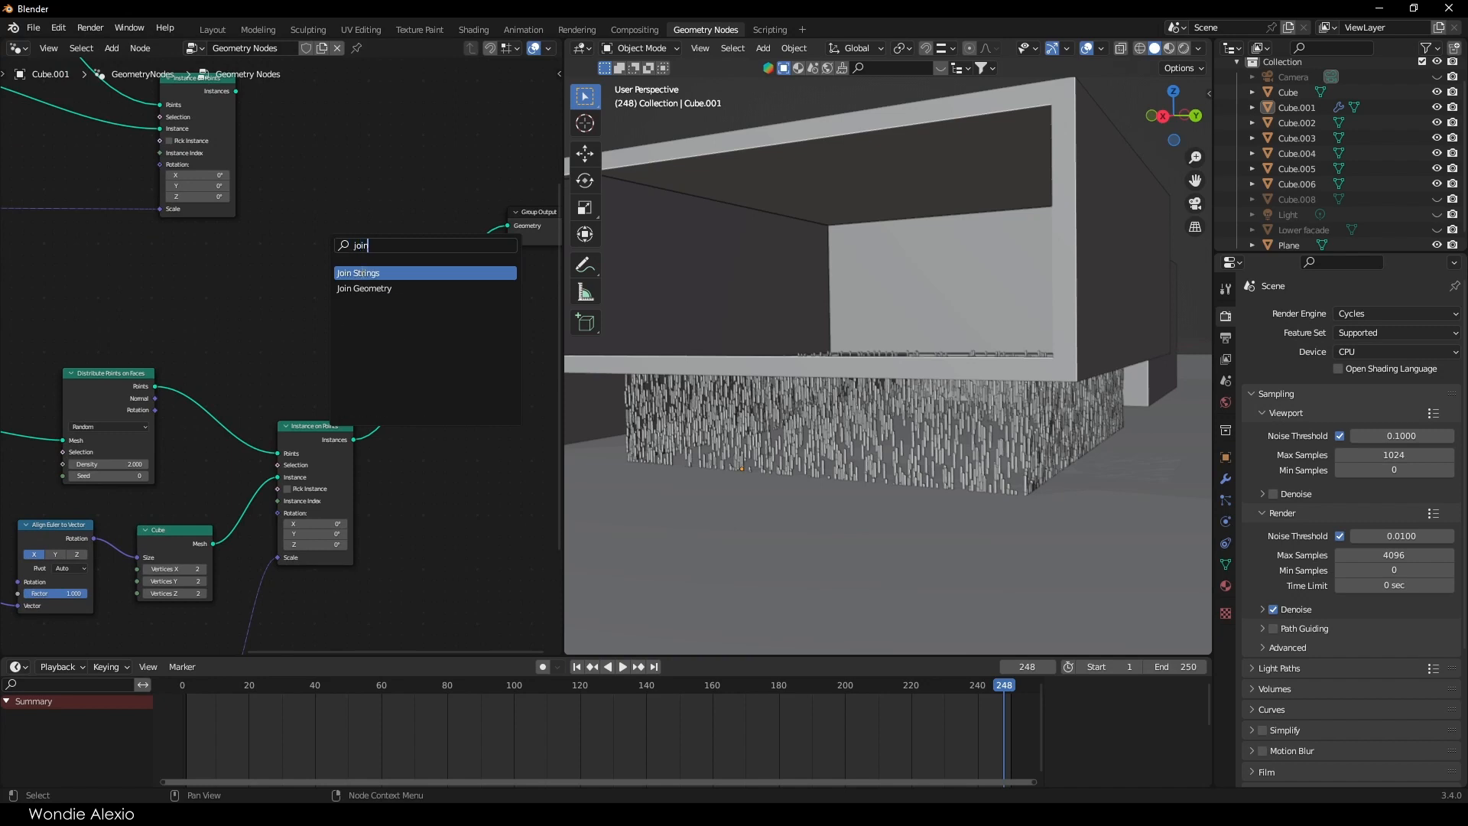
left_click(364, 289)
left_click(374, 213)
Step: Connect both Instance on Points outputs to the Join Geometry node and its output to the Group Output
scroll(196, 238, "down", 8)
scroll(480, 288, "up", 5)
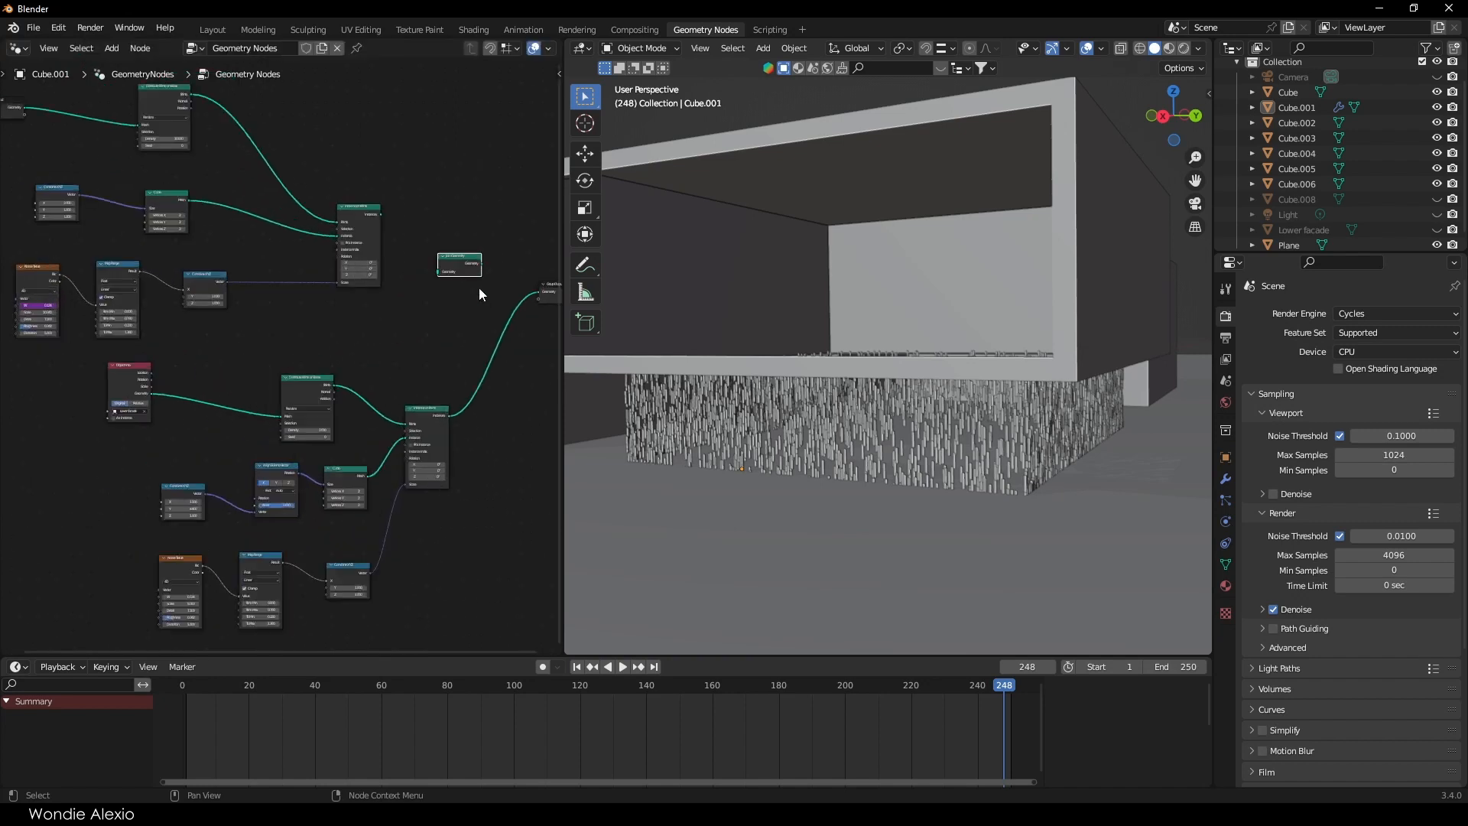
scroll(413, 315, "down", 4)
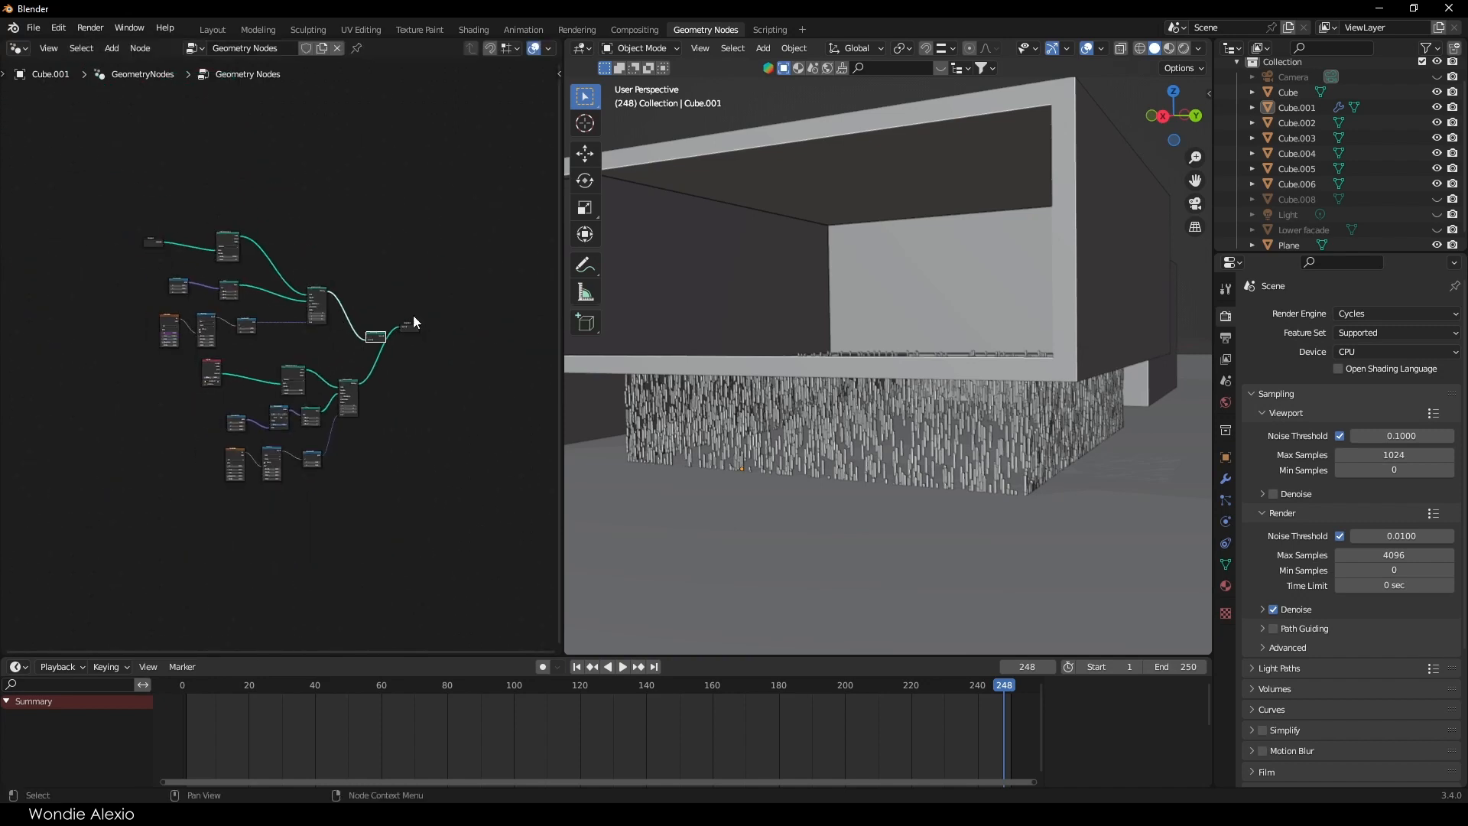
scroll(287, 458, "up", 8)
left_click_drag(282, 336, 302, 246)
left_click_drag(138, 598, 114, 434)
left_click_drag(161, 454, 196, 410)
left_click_drag(357, 264, 412, 300)
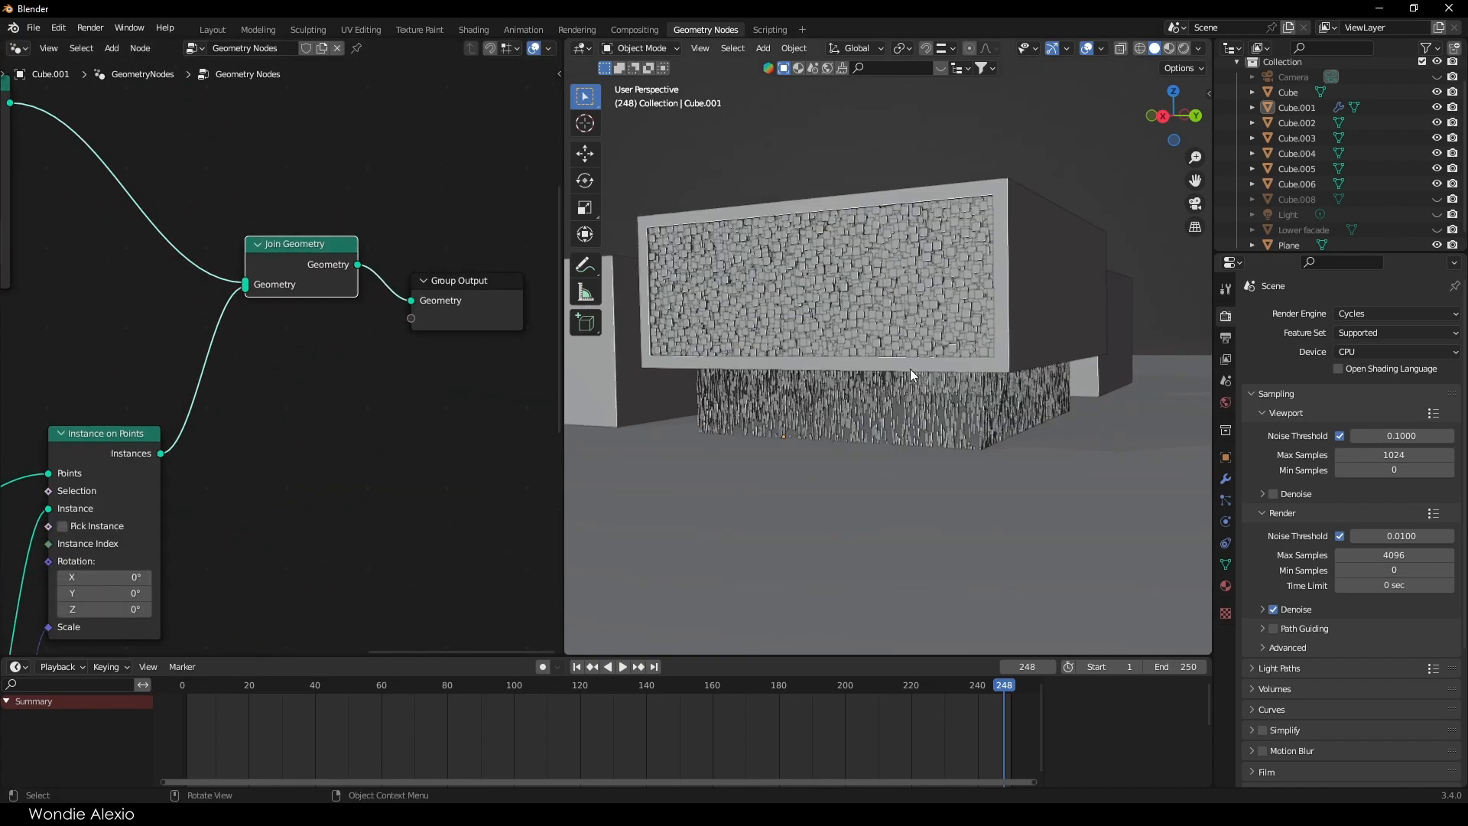
Step: Unhide all hidden objects, examine both animated facades in playback, and widen the 3D viewport
middle_click_drag(909, 368, 874, 437)
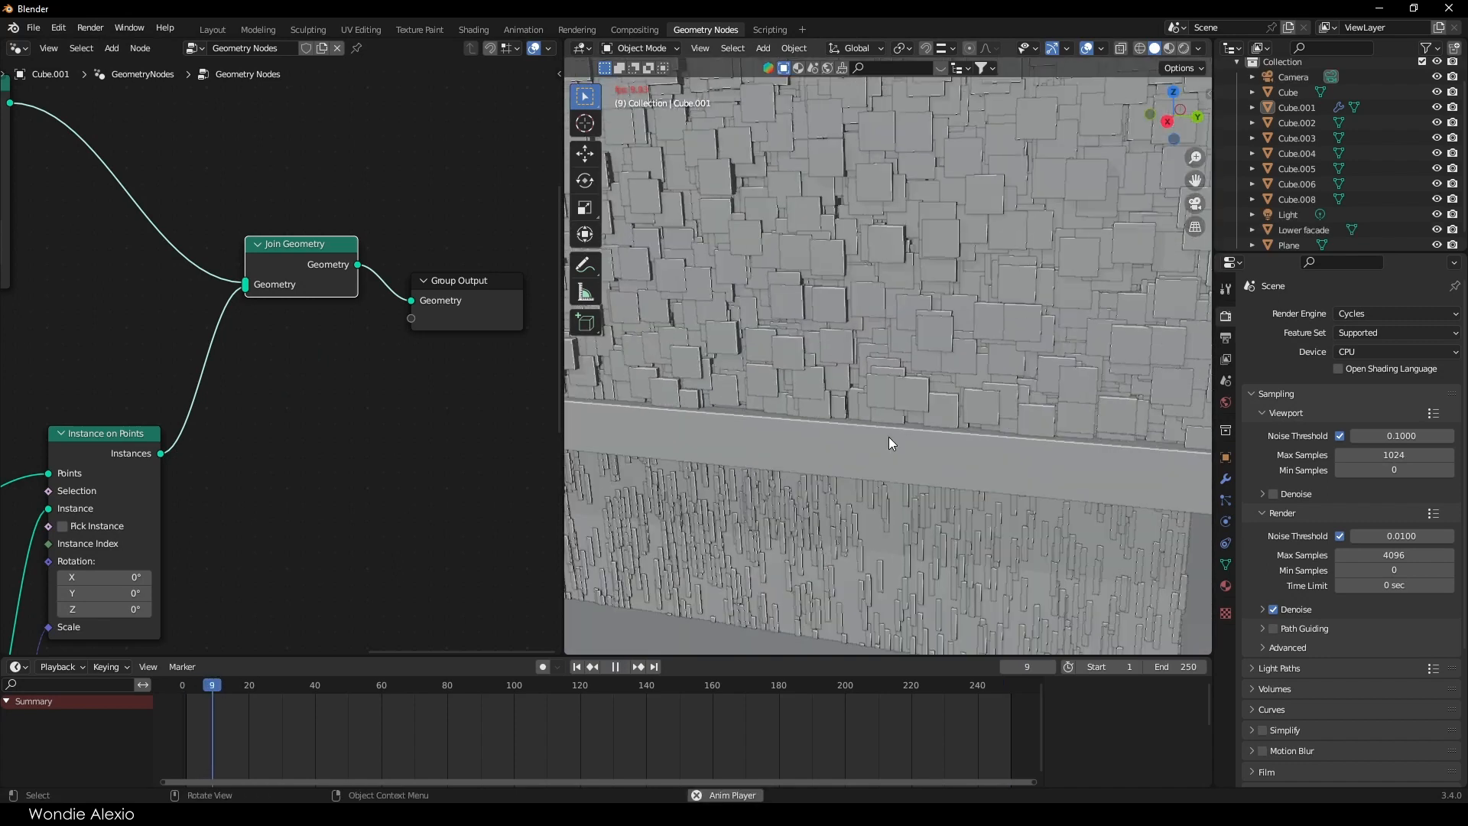
key("space")
scroll(976, 384, "down", 4)
middle_click_drag(976, 383, 948, 385)
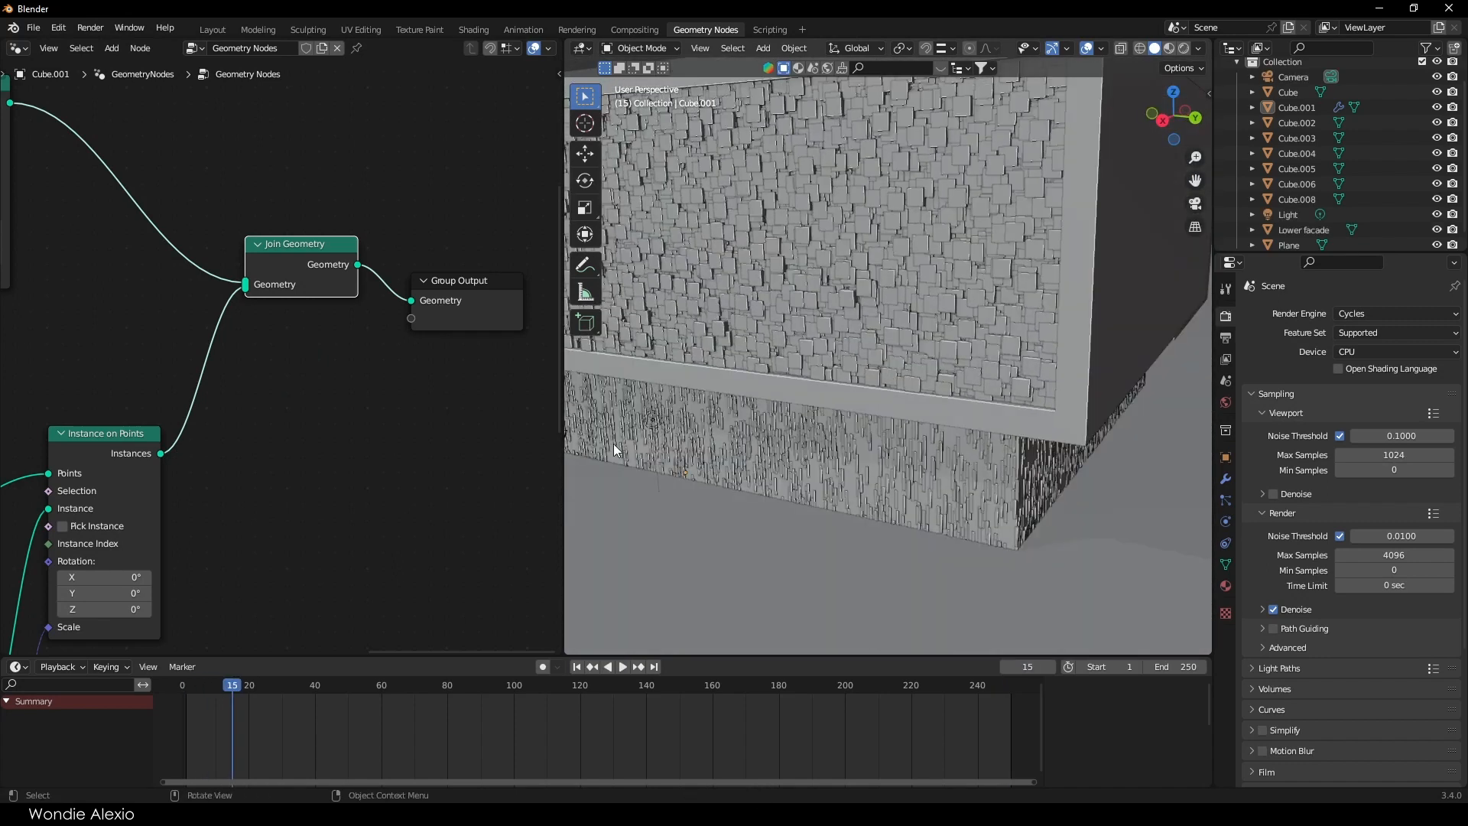
scroll(552, 368, "down", 9)
left_click_drag(563, 433, 433, 432)
scroll(519, 458, "down", 3)
Step: Switch to the Layout workspace and play the animation to inspect the moving blocks on both facades
left_click(212, 27)
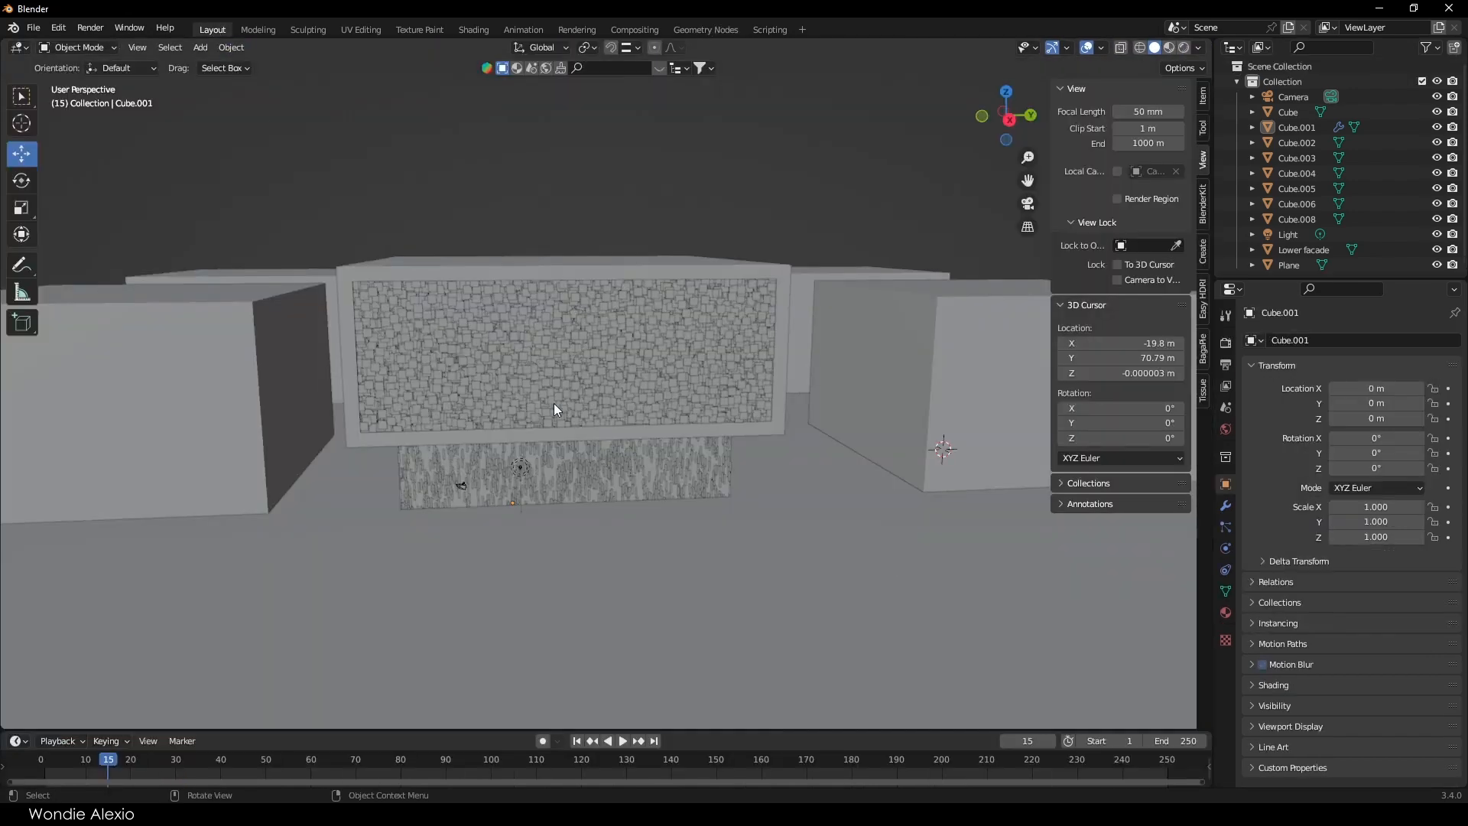
middle_click_drag(864, 413, 654, 354)
scroll(759, 452, "up", 4)
scroll(591, 375, "up", 3)
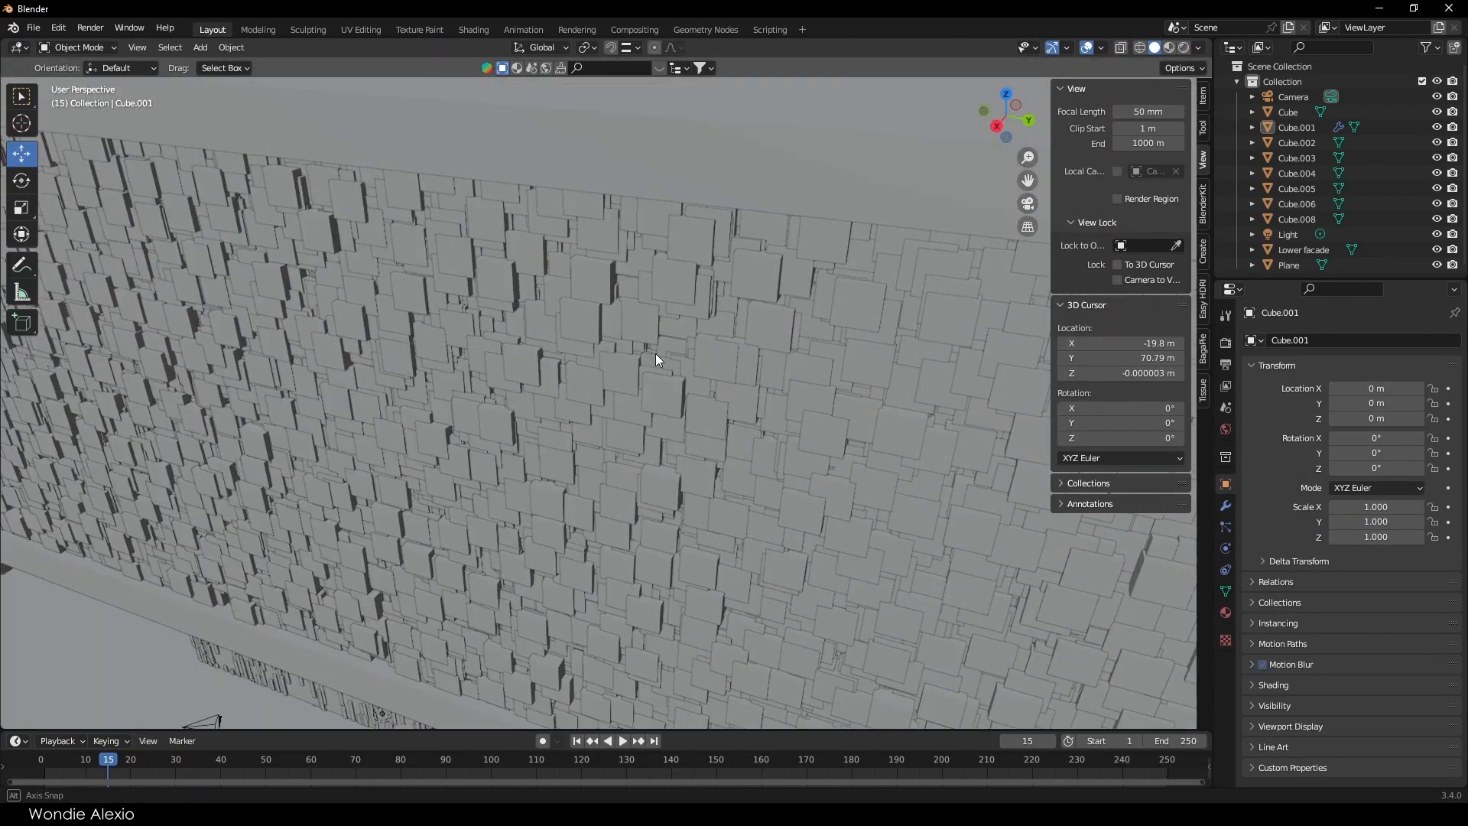
scroll(653, 349, "down", 1)
key("space")
key("space")
scroll(664, 438, "down", 4)
middle_click_drag(664, 438, 580, 470)
key("space")
key("space")
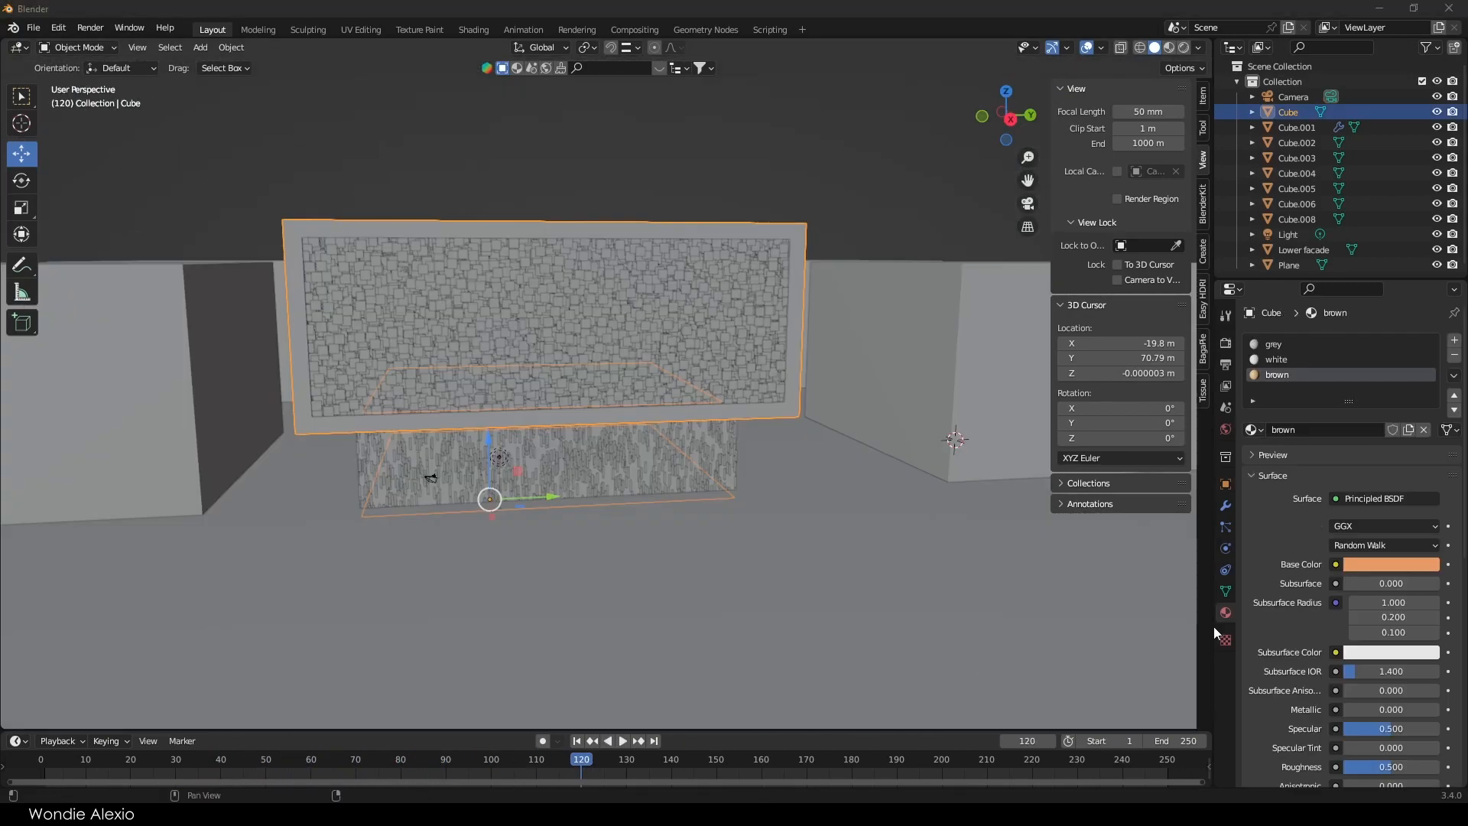
Step: Darken the base color of the Cube's brown material and brighten the base color of its white material
left_click(1365, 564)
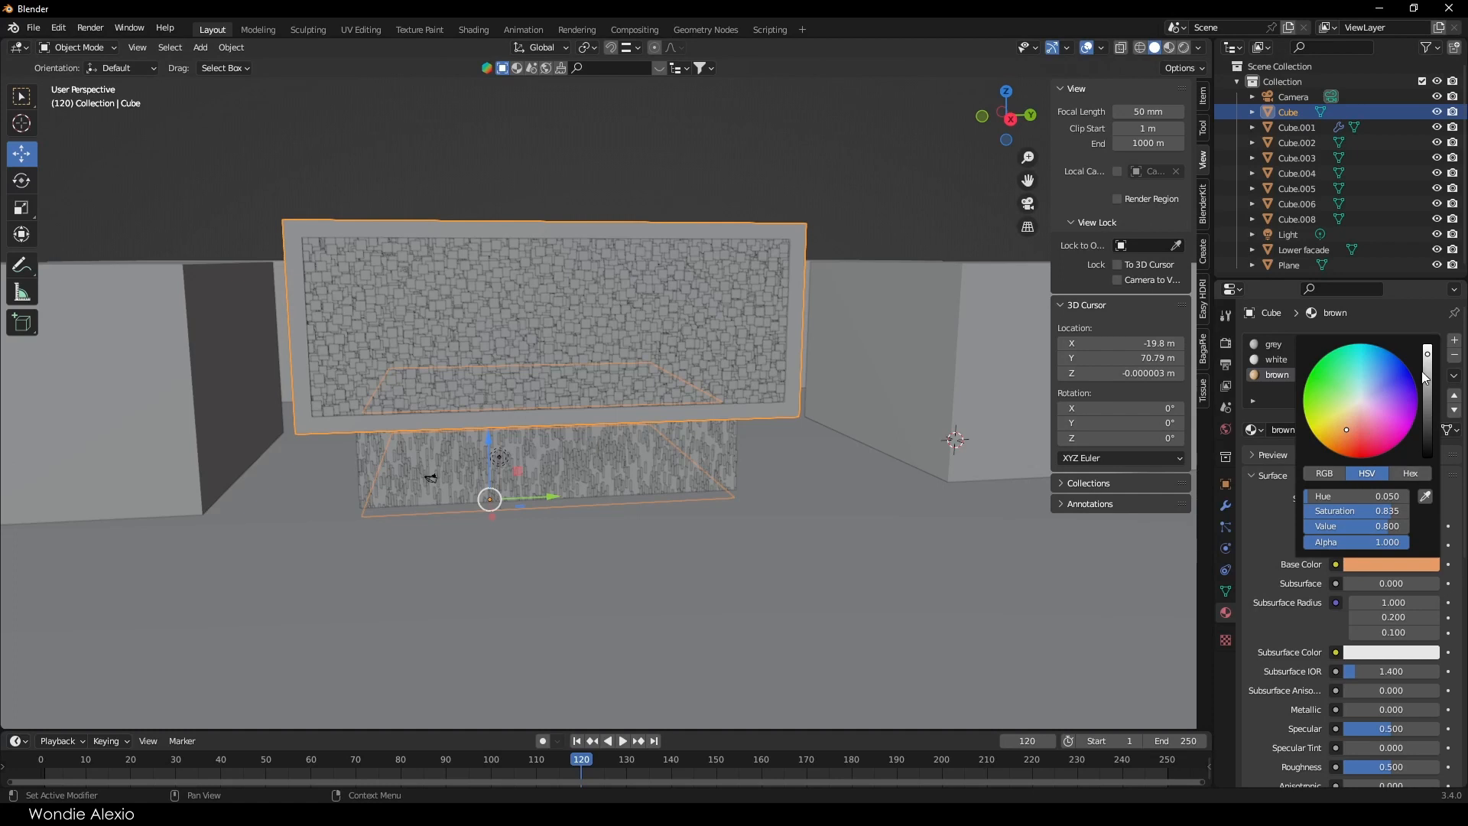
left_click_drag(1426, 377, 1426, 413)
left_click(1274, 346)
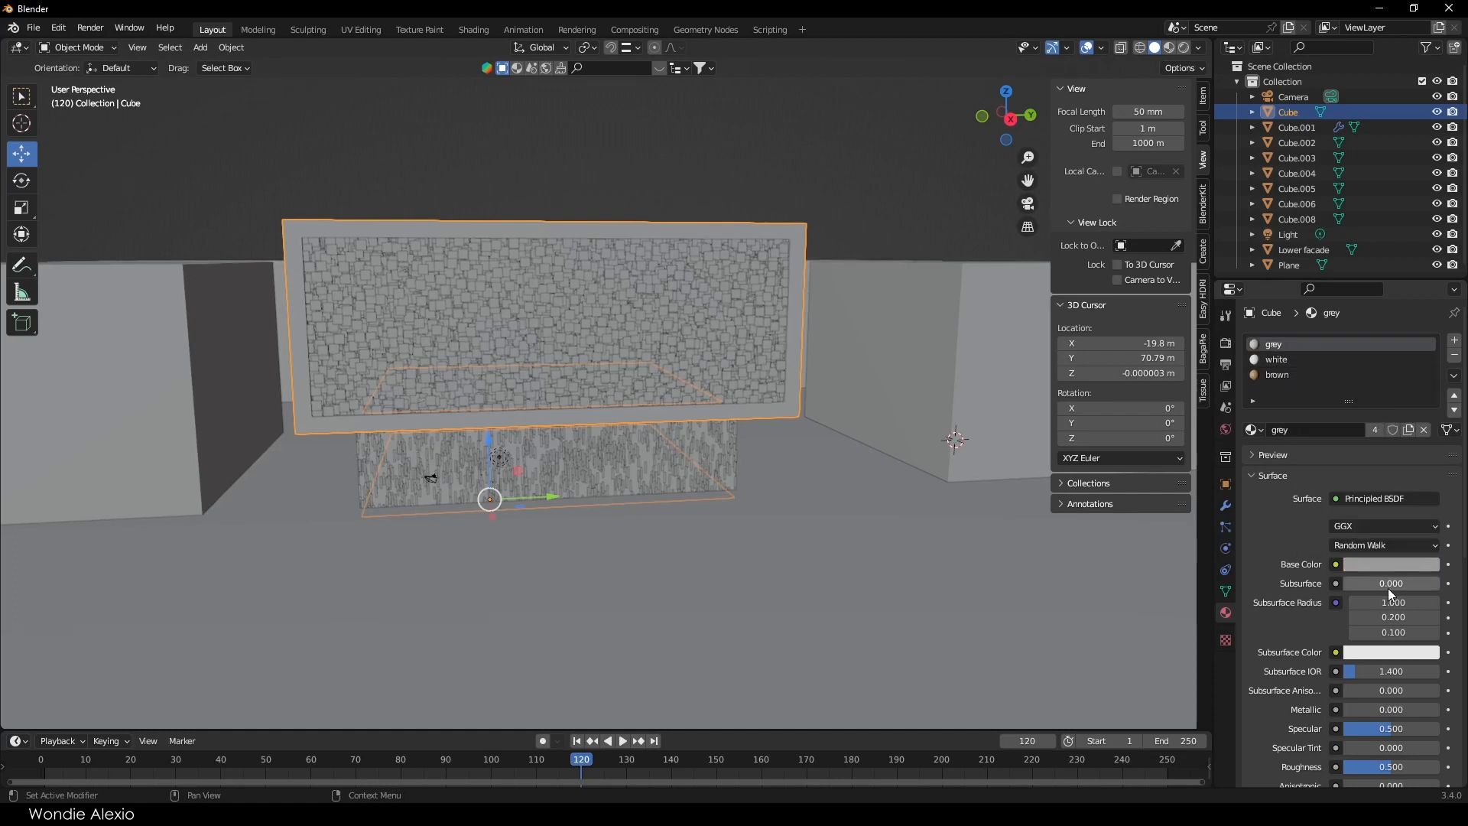
left_click(1389, 565)
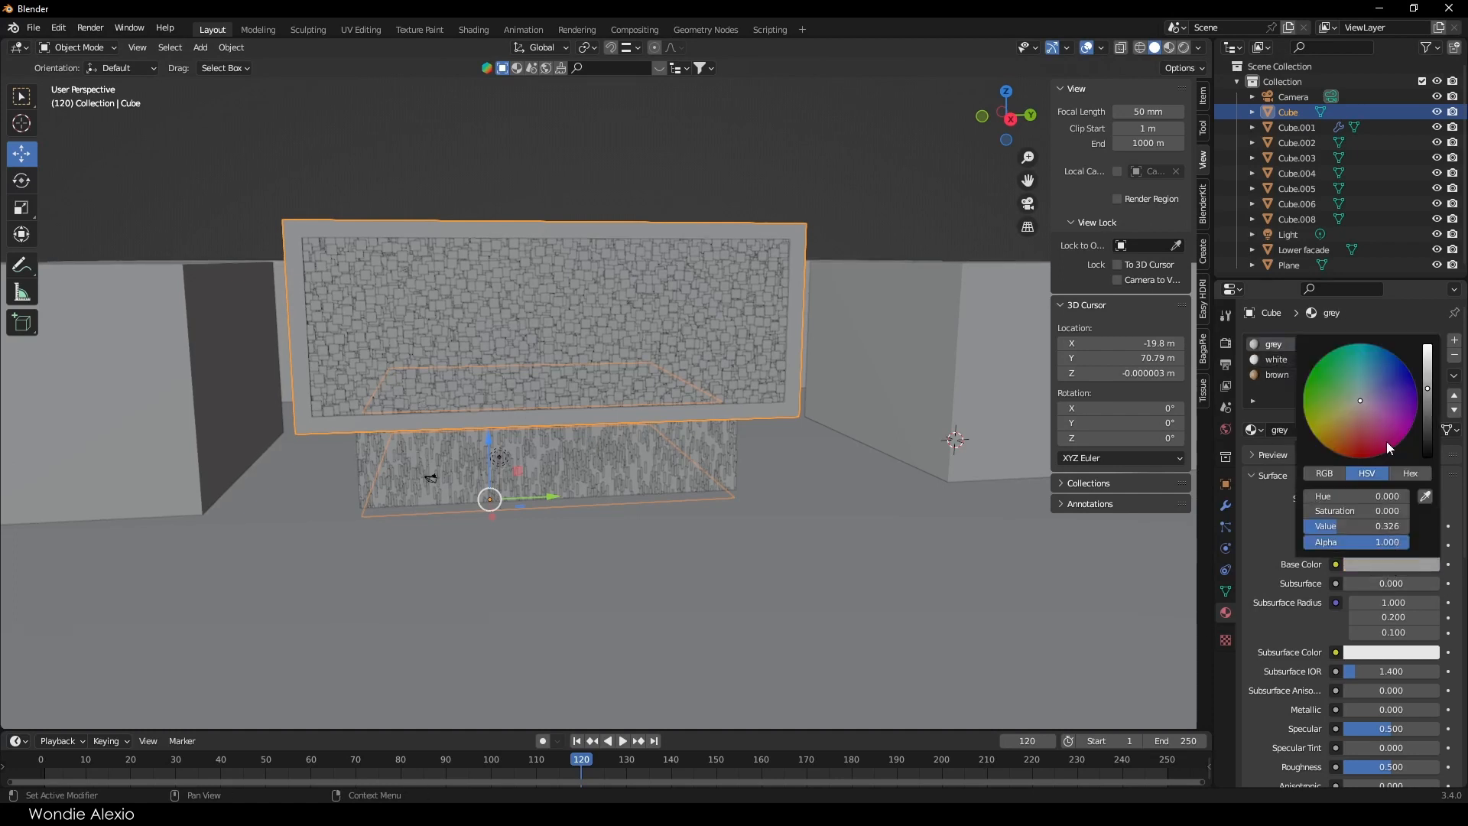
left_click(1274, 360)
left_click(1389, 565)
left_click_drag(1424, 369, 1424, 348)
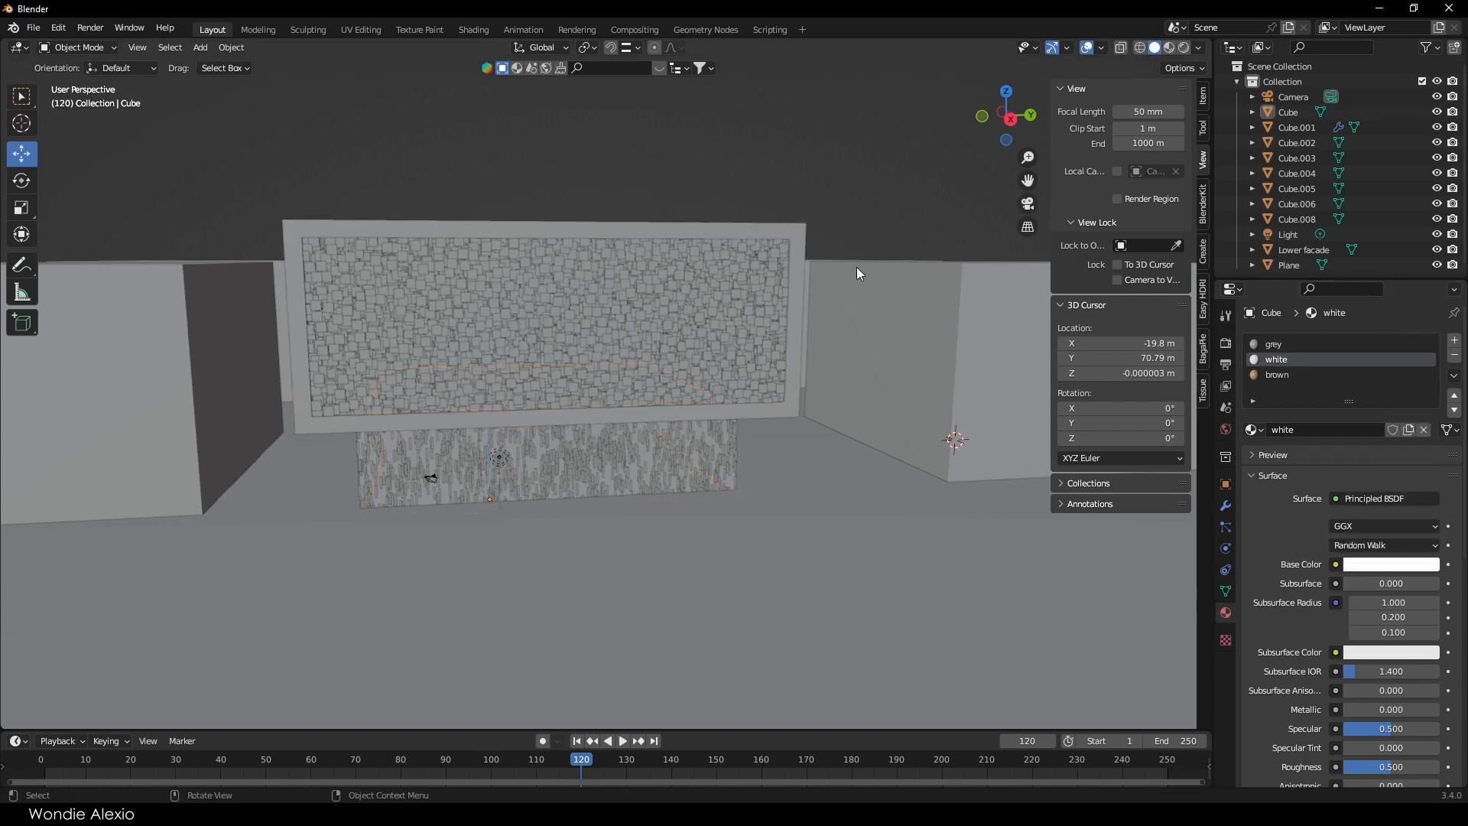
Step: Return to the Geometry Nodes workspace and display the facade object Cube.001's complete node tree
left_click(681, 30)
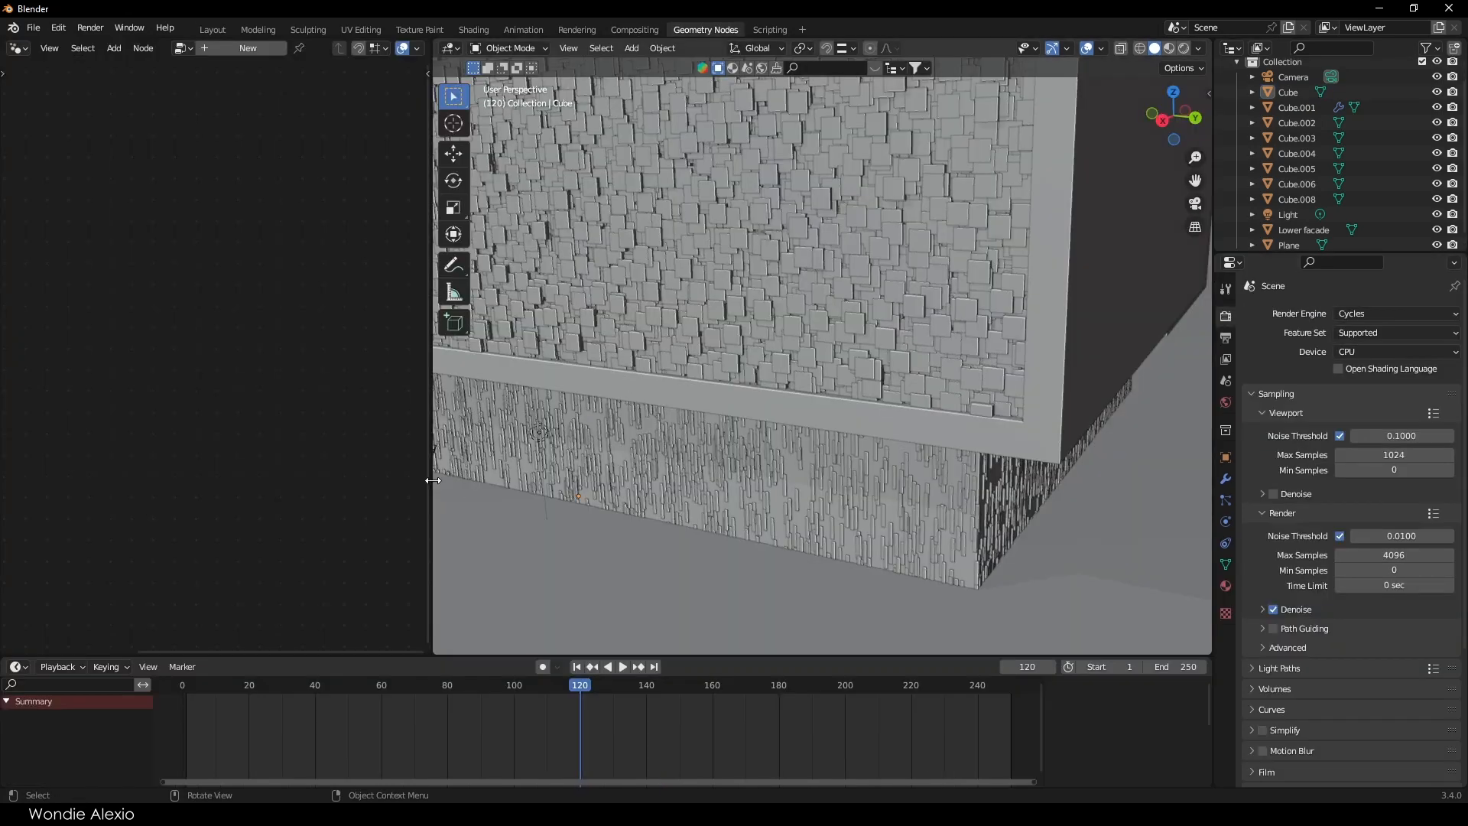
left_click(884, 423)
scroll(884, 424, "down", 5)
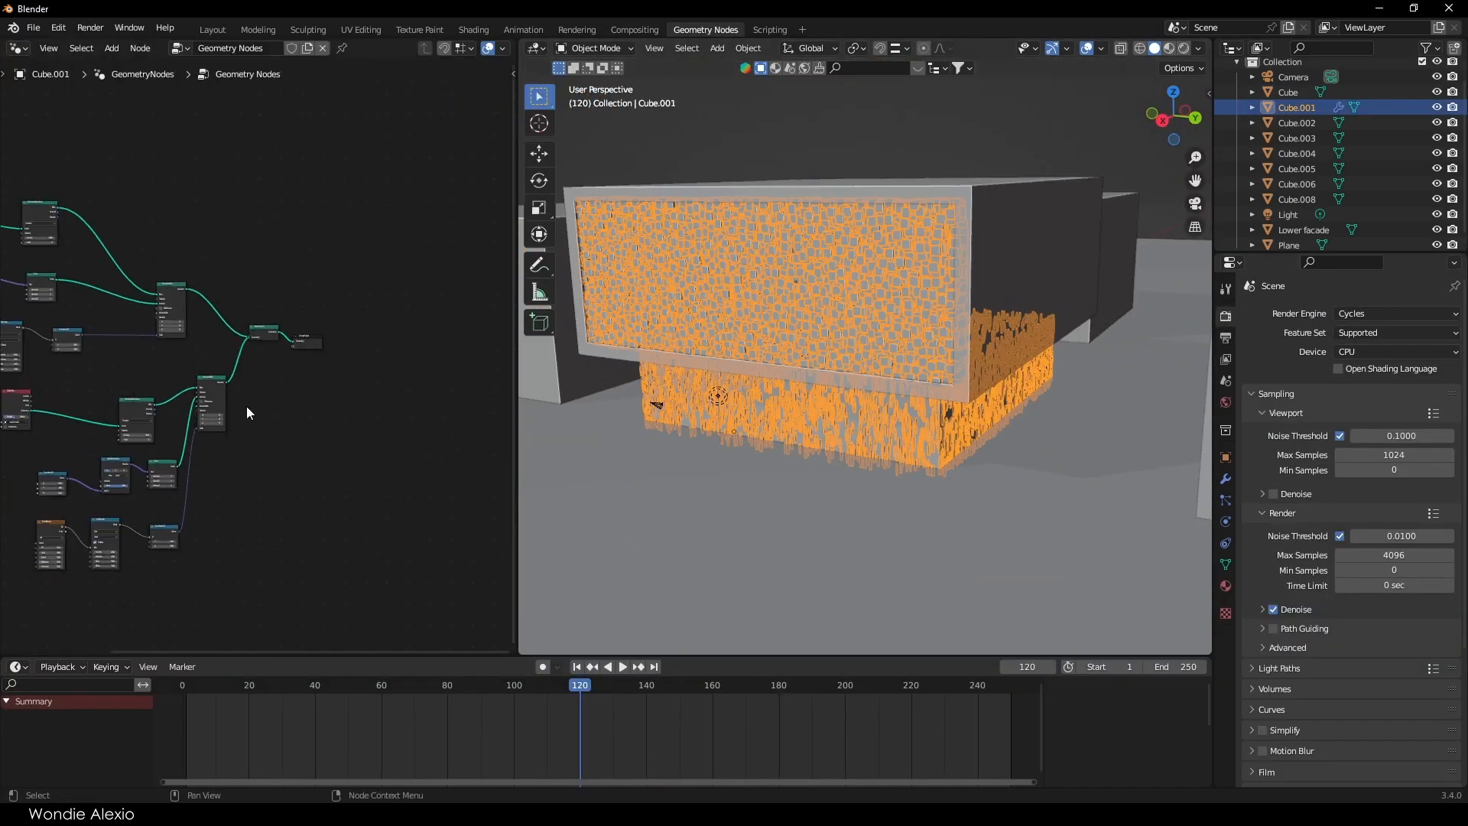
middle_click_drag(97, 372, 278, 365)
scroll(355, 223, "up", 7)
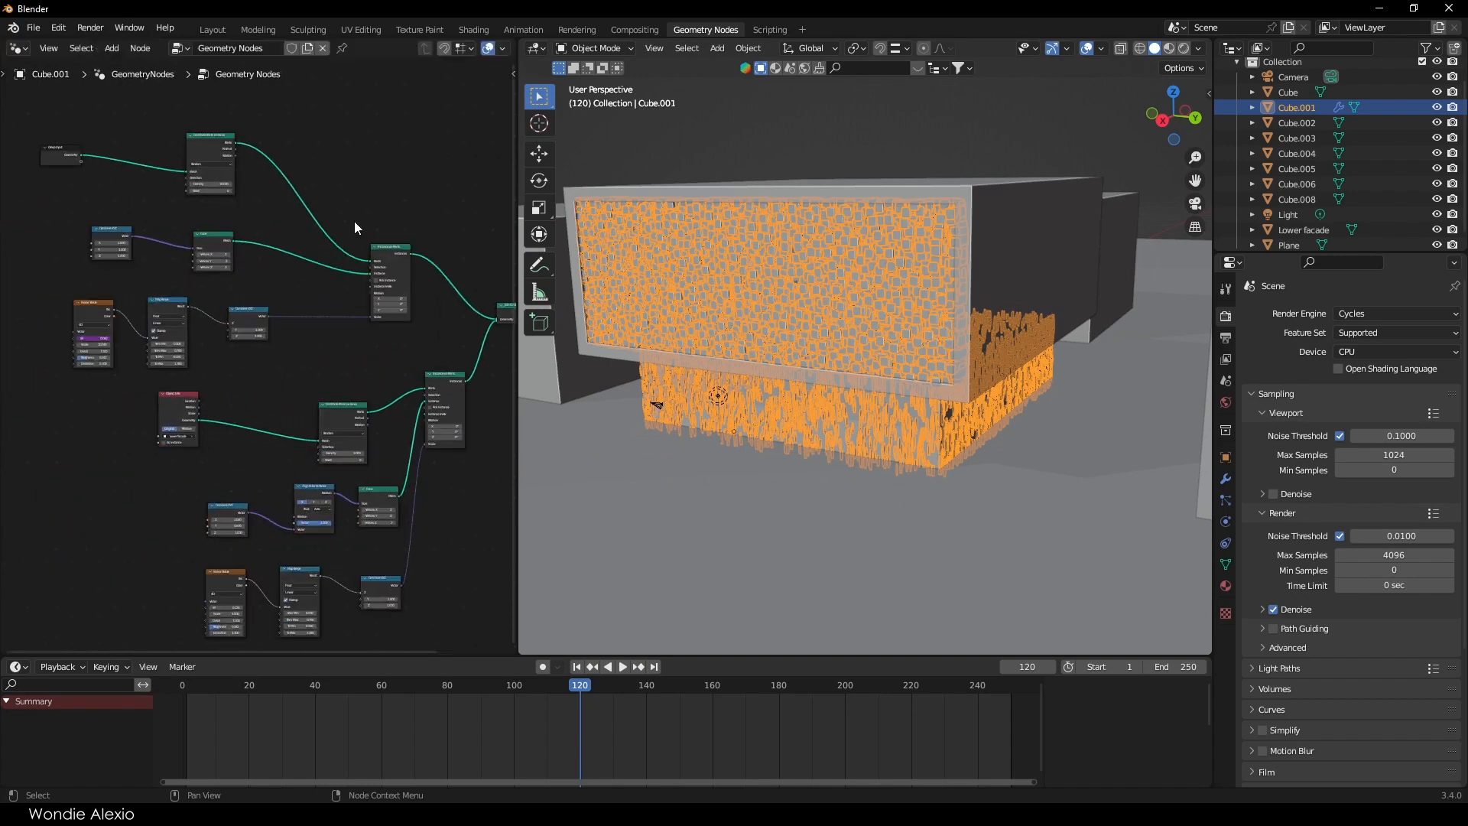
scroll(350, 224, "down", 3)
key("alt+a")
scroll(387, 229, "up", 2)
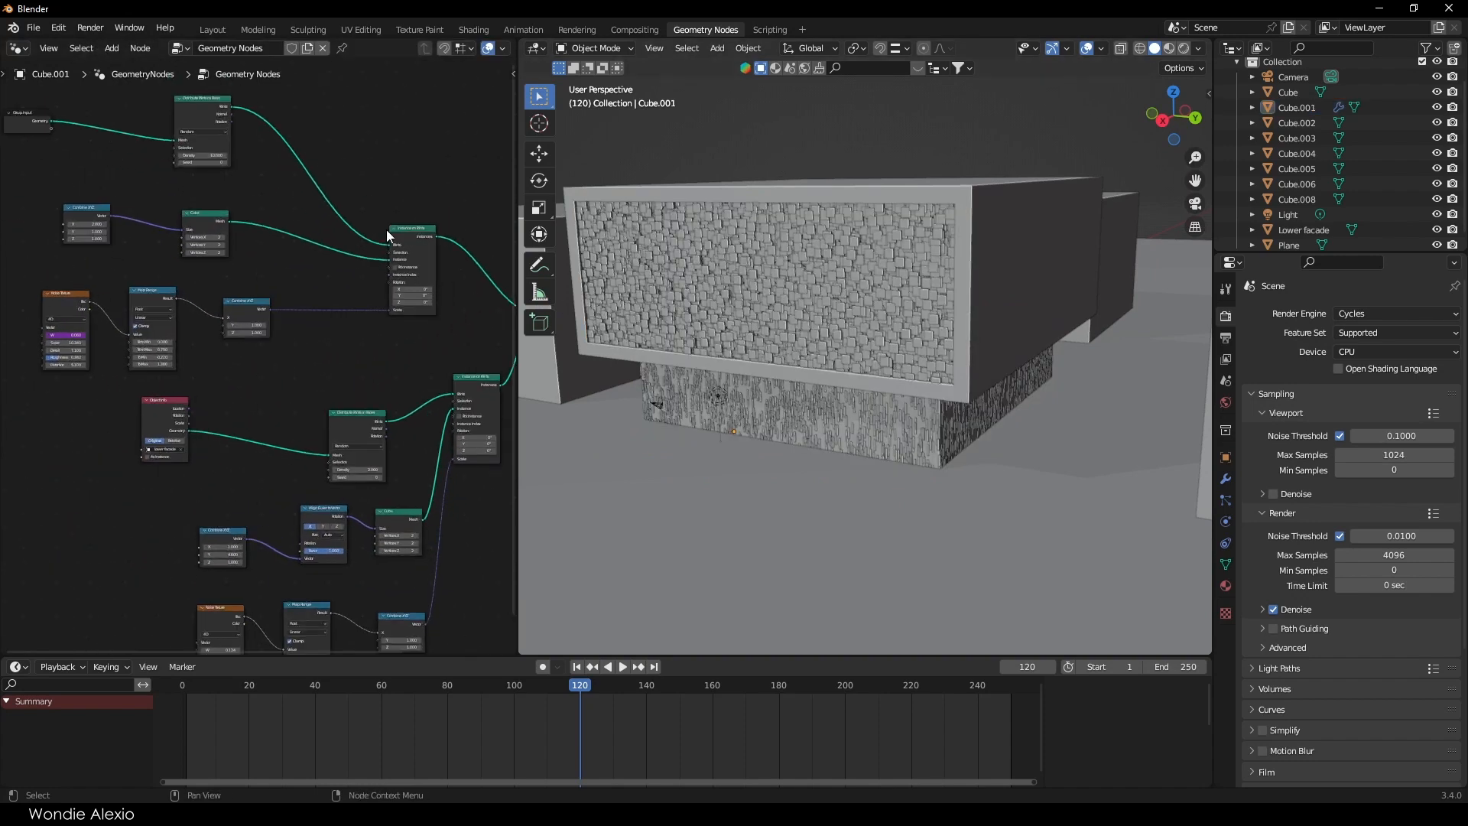
Step: Switch the viewport to material preview shading and set the render engine to Eevee
left_click(1171, 53)
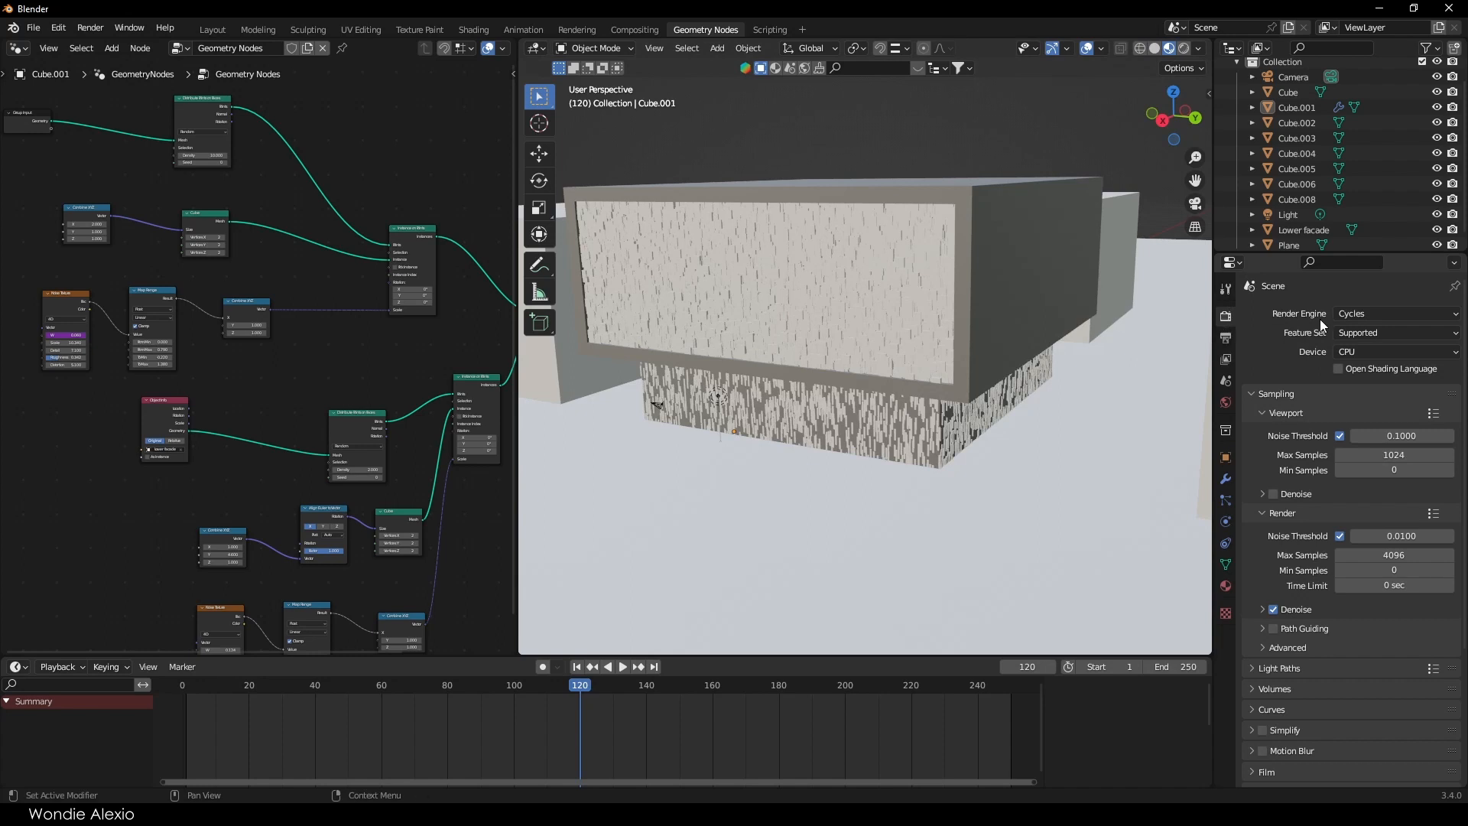
left_click(1351, 315)
left_click(1355, 332)
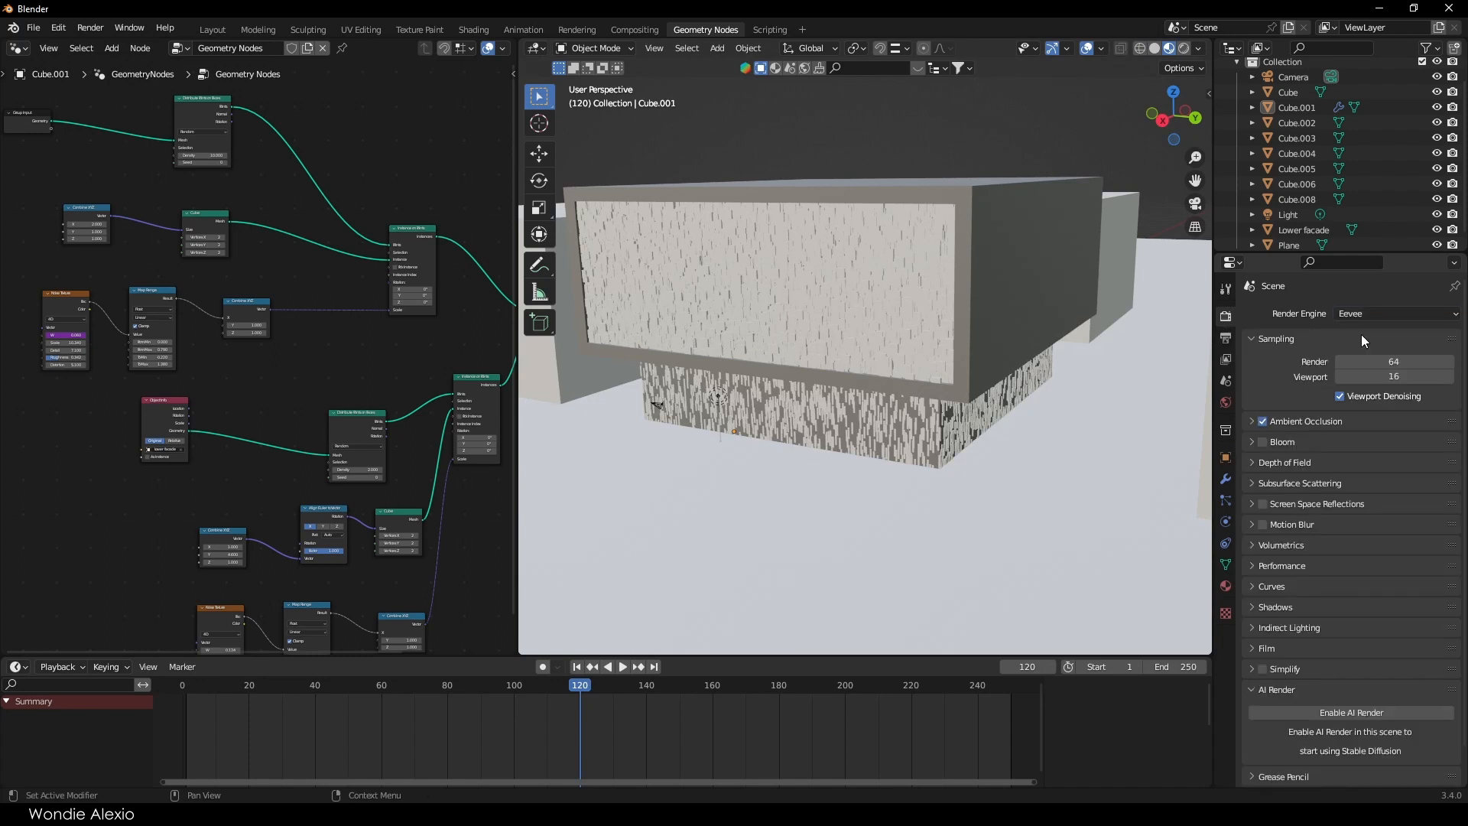
scroll(855, 356, "up", 3)
mouse_move(855, 357)
middle_mouse_down()
mouse_move(883, 319)
mouse_move(835, 353)
middle_mouse_up()
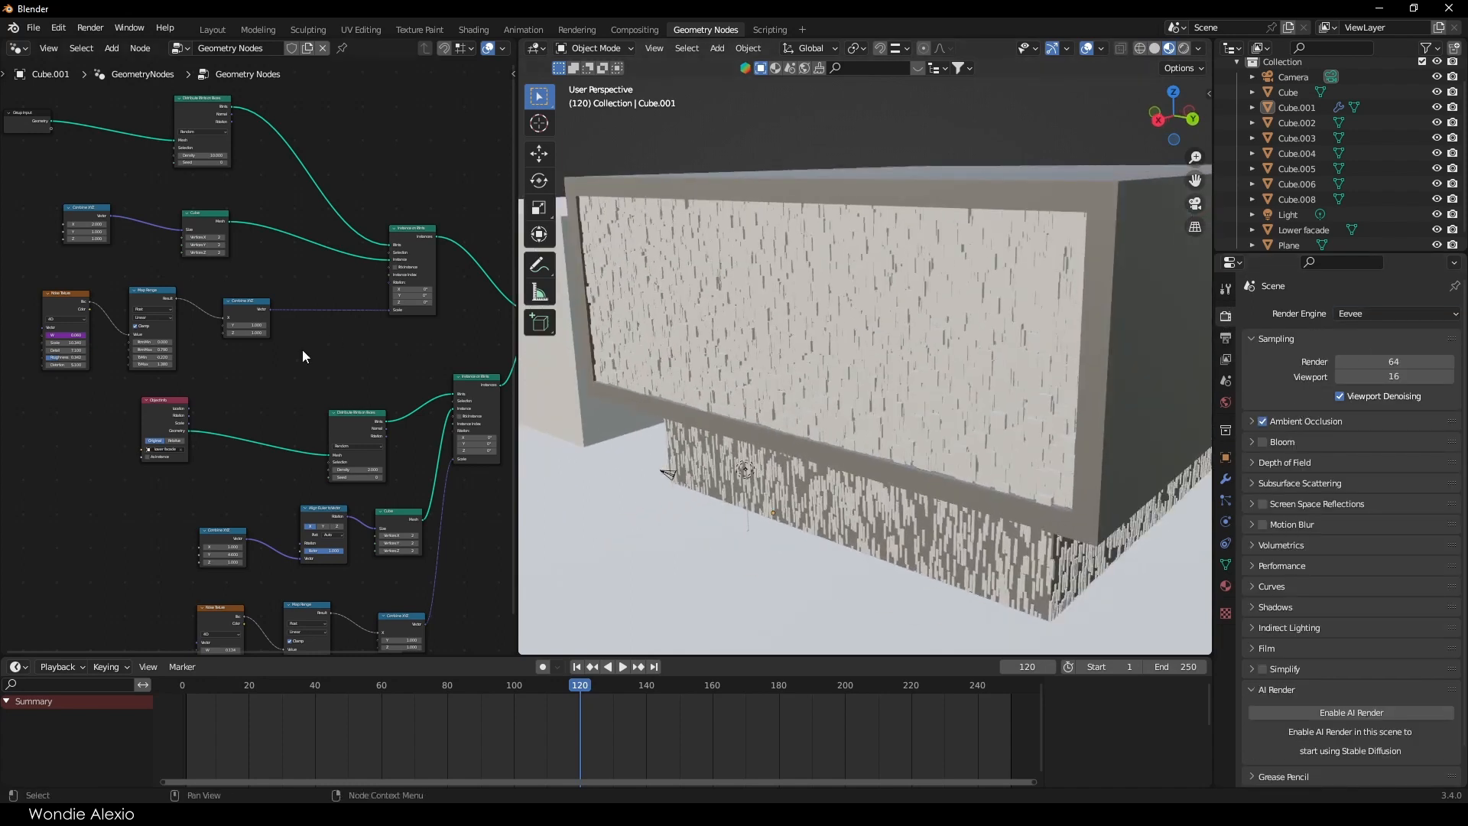
Step: Add a Set Material node beside the front panel's Instance on Points node in the Cube.001 node tree
scroll(313, 354, "down", 2)
scroll(367, 252, "up", 3)
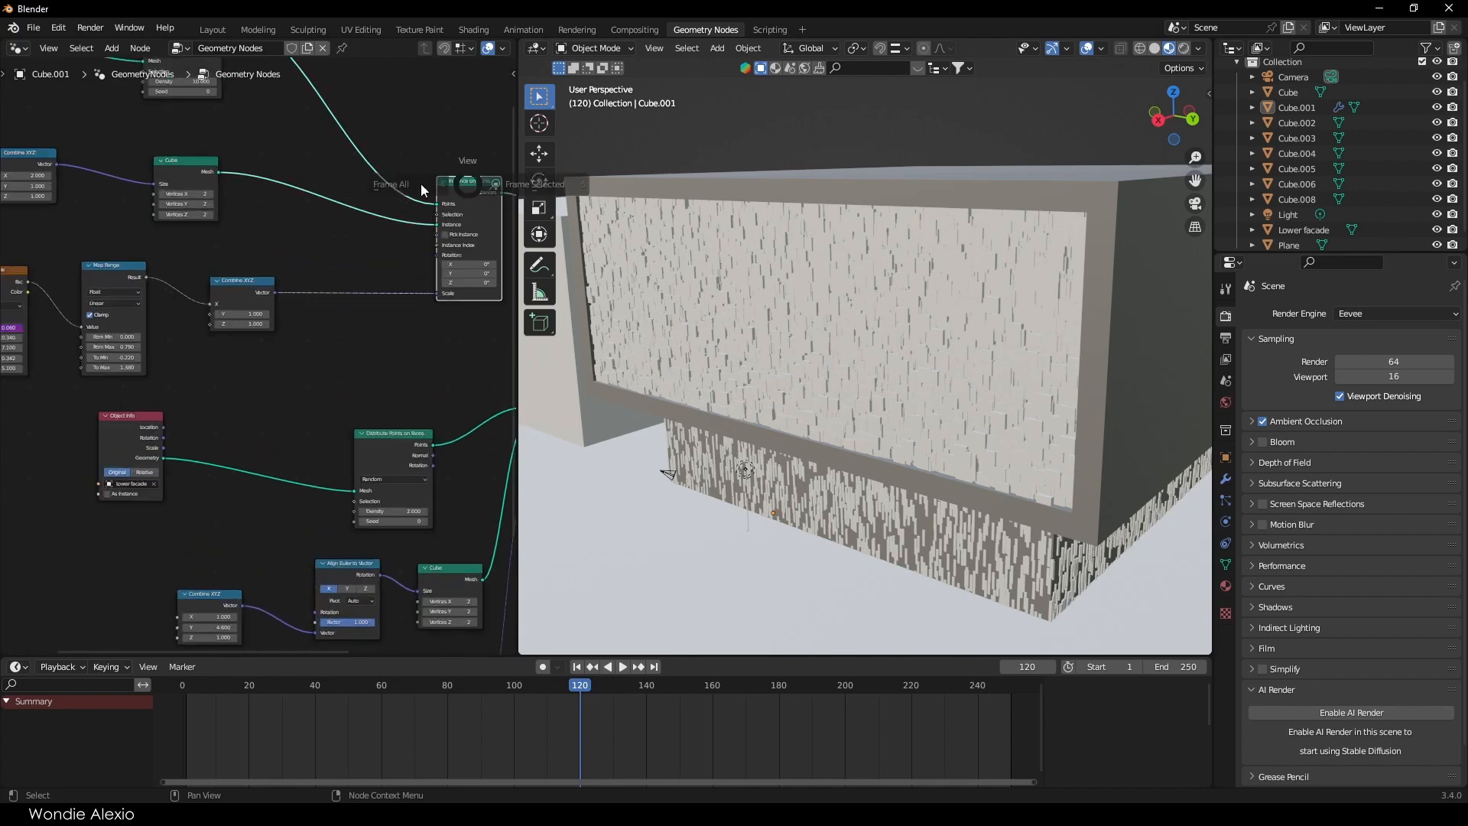
scroll(405, 214, "down", 5)
scroll(367, 253, "up", 4)
key("grave")
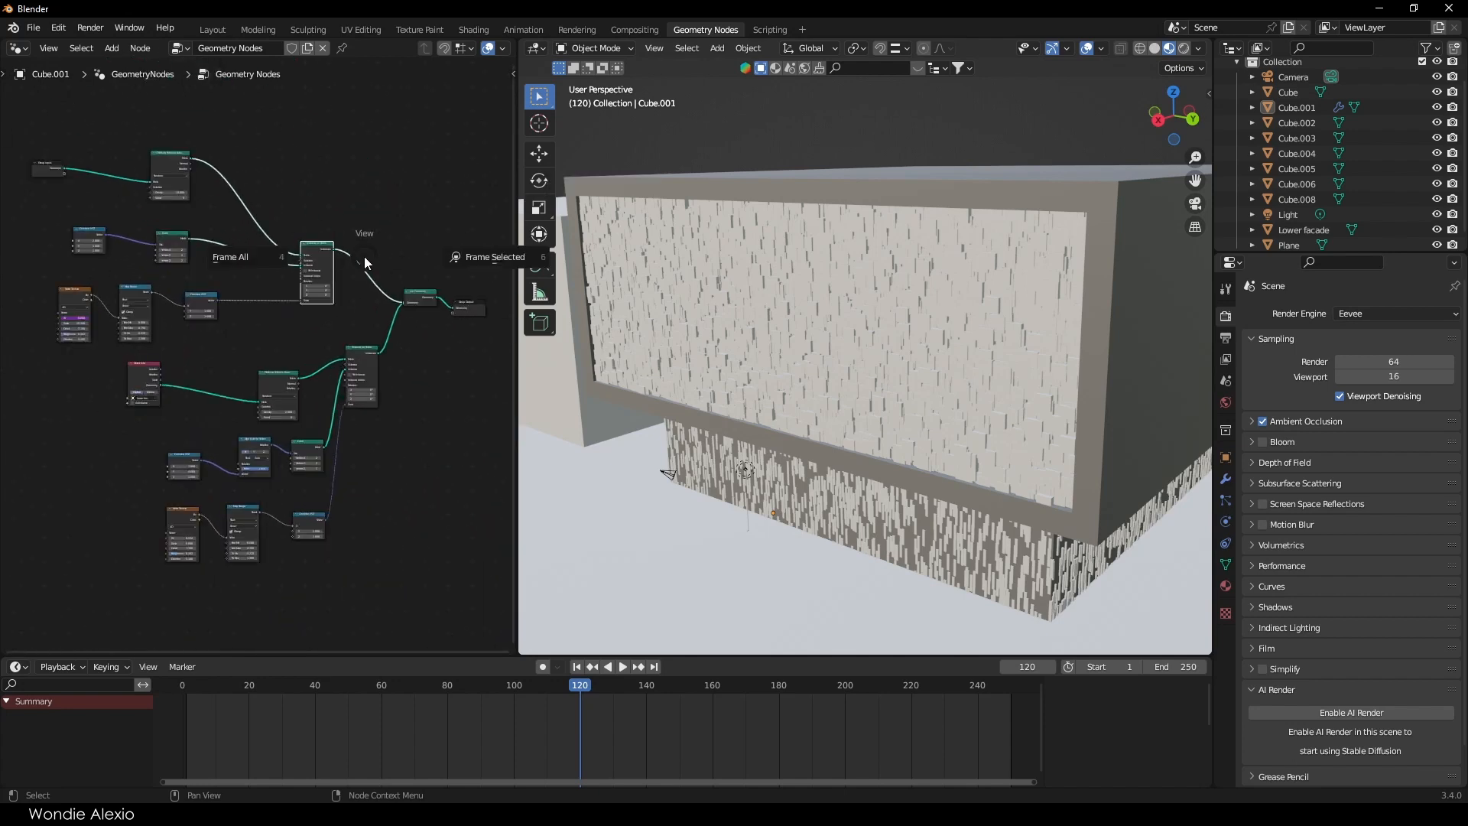
left_click(653, 260)
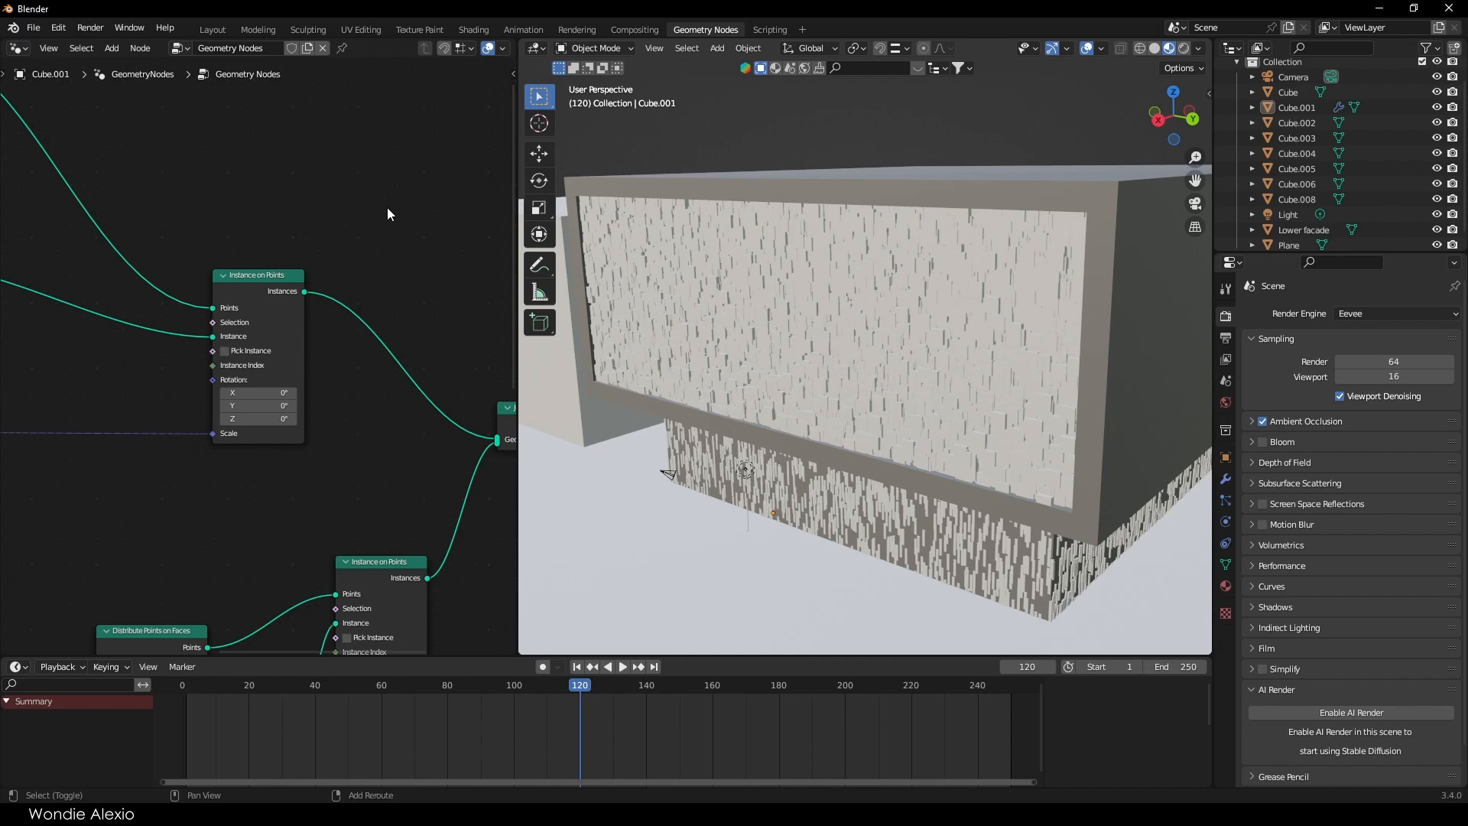
key("shift+a")
type("materi")
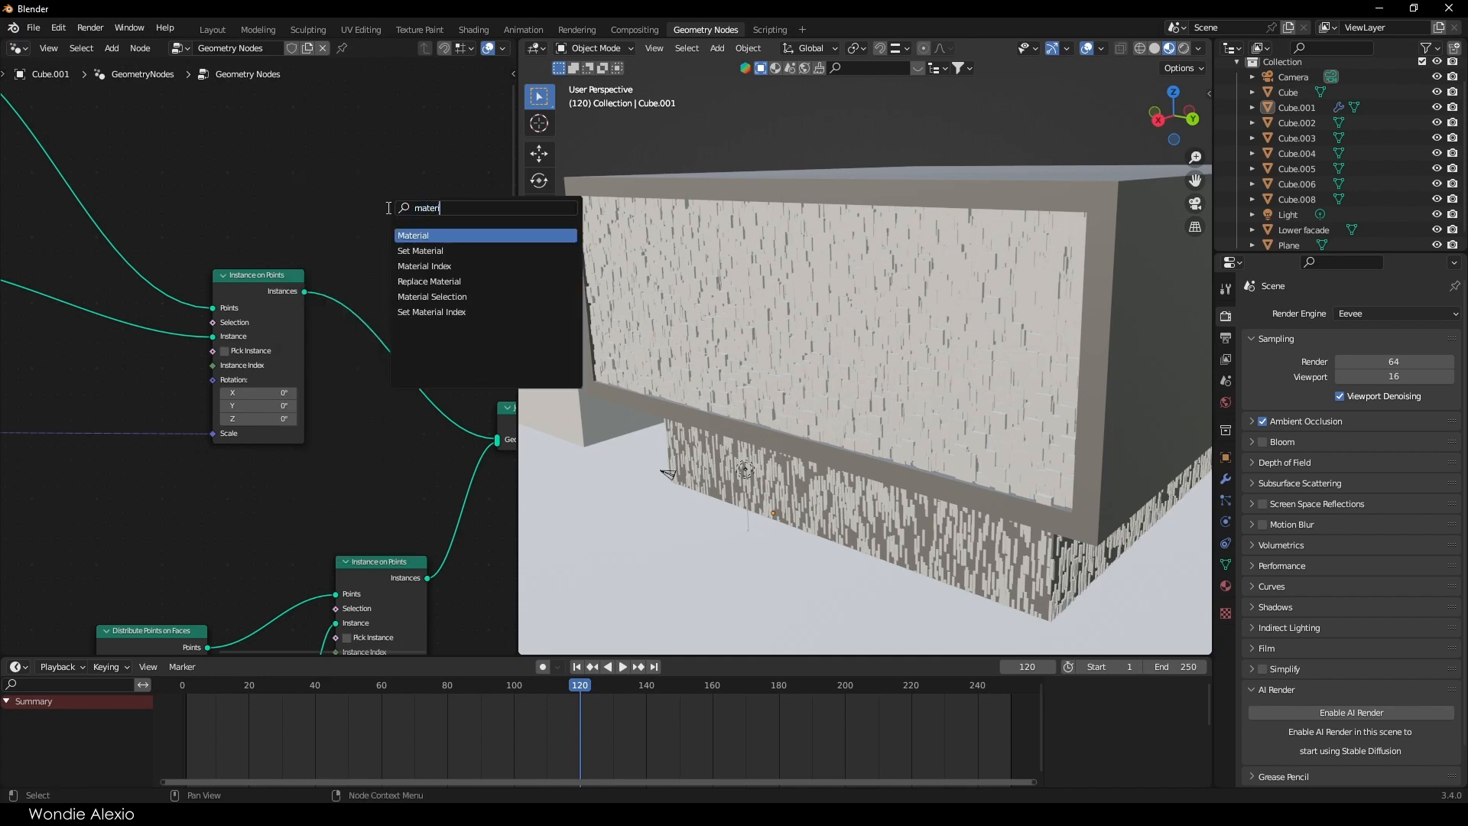
left_click(419, 251)
left_click(410, 268)
Step: Assign the brown material in the Set Material node and insert it between the front panel's Instance on Points and Join Geometry
scroll(410, 268, "up", 1)
left_click(441, 232)
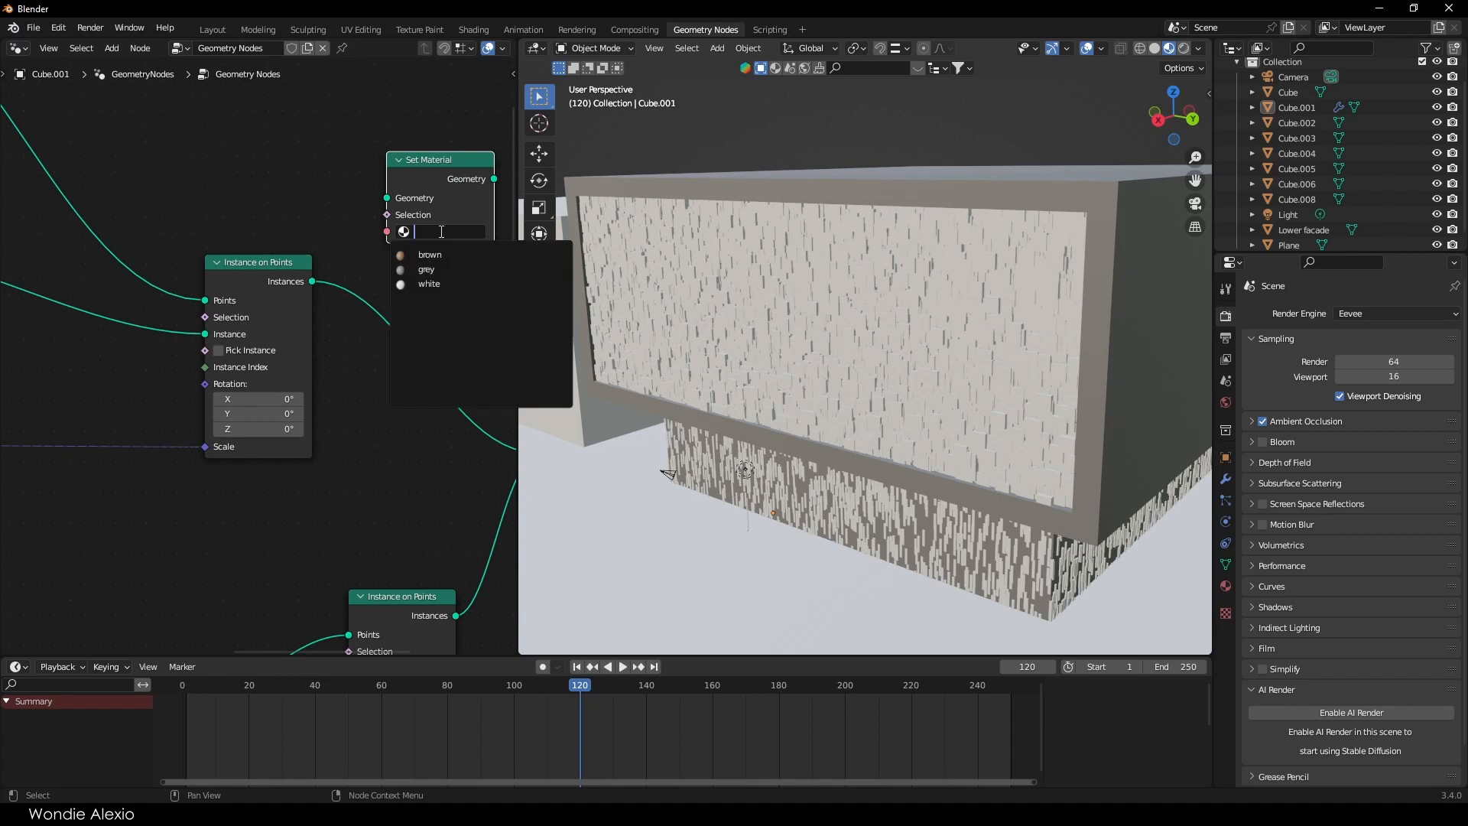
left_click(429, 254)
key("g")
left_click(409, 292)
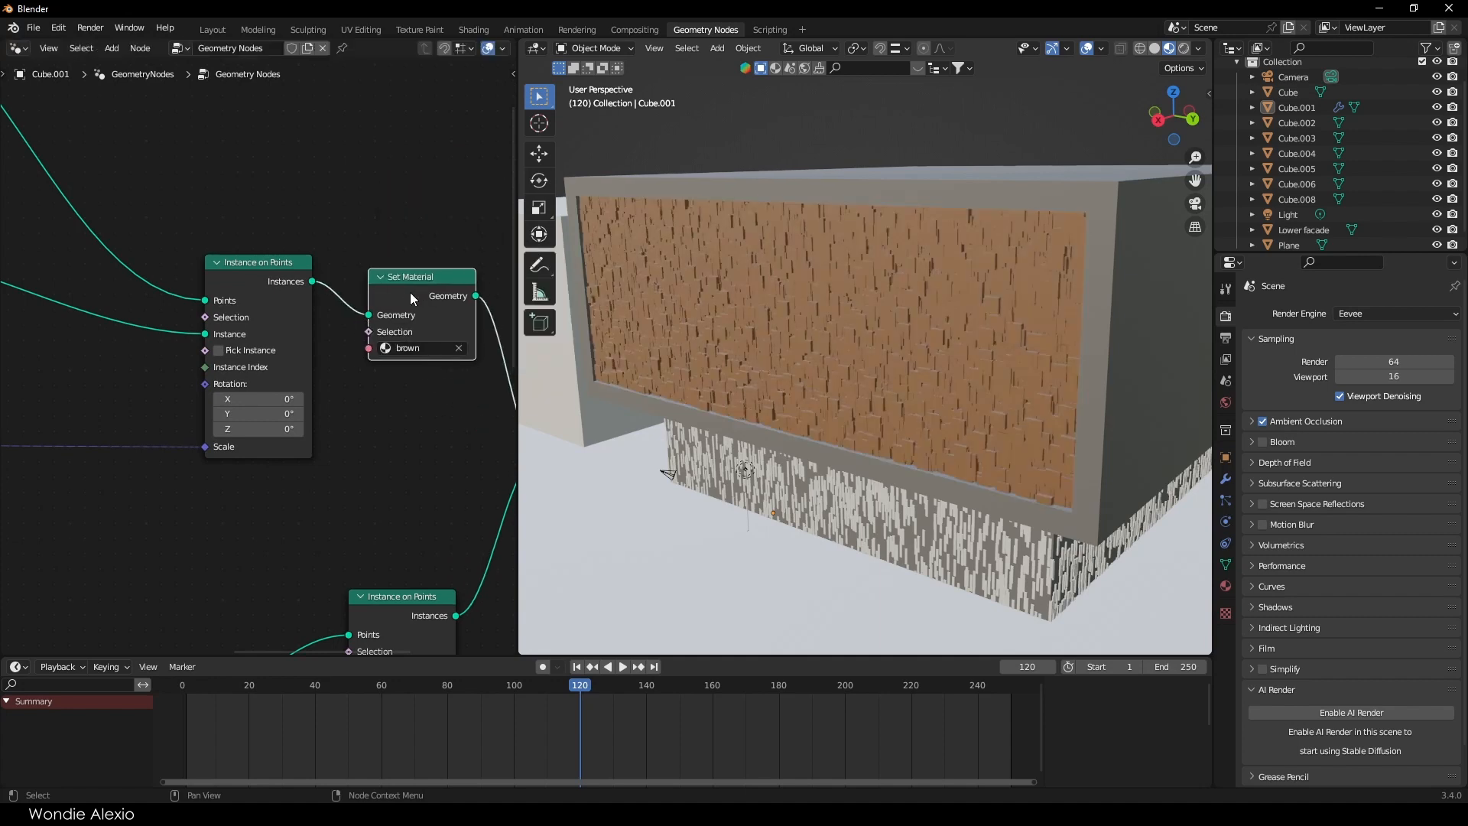
Step: Select the Lower facade object and remove its grey material slot
scroll(261, 356, "down", 1)
middle_click_drag(870, 327, 936, 412)
scroll(917, 421, "up", 5)
left_click(807, 344)
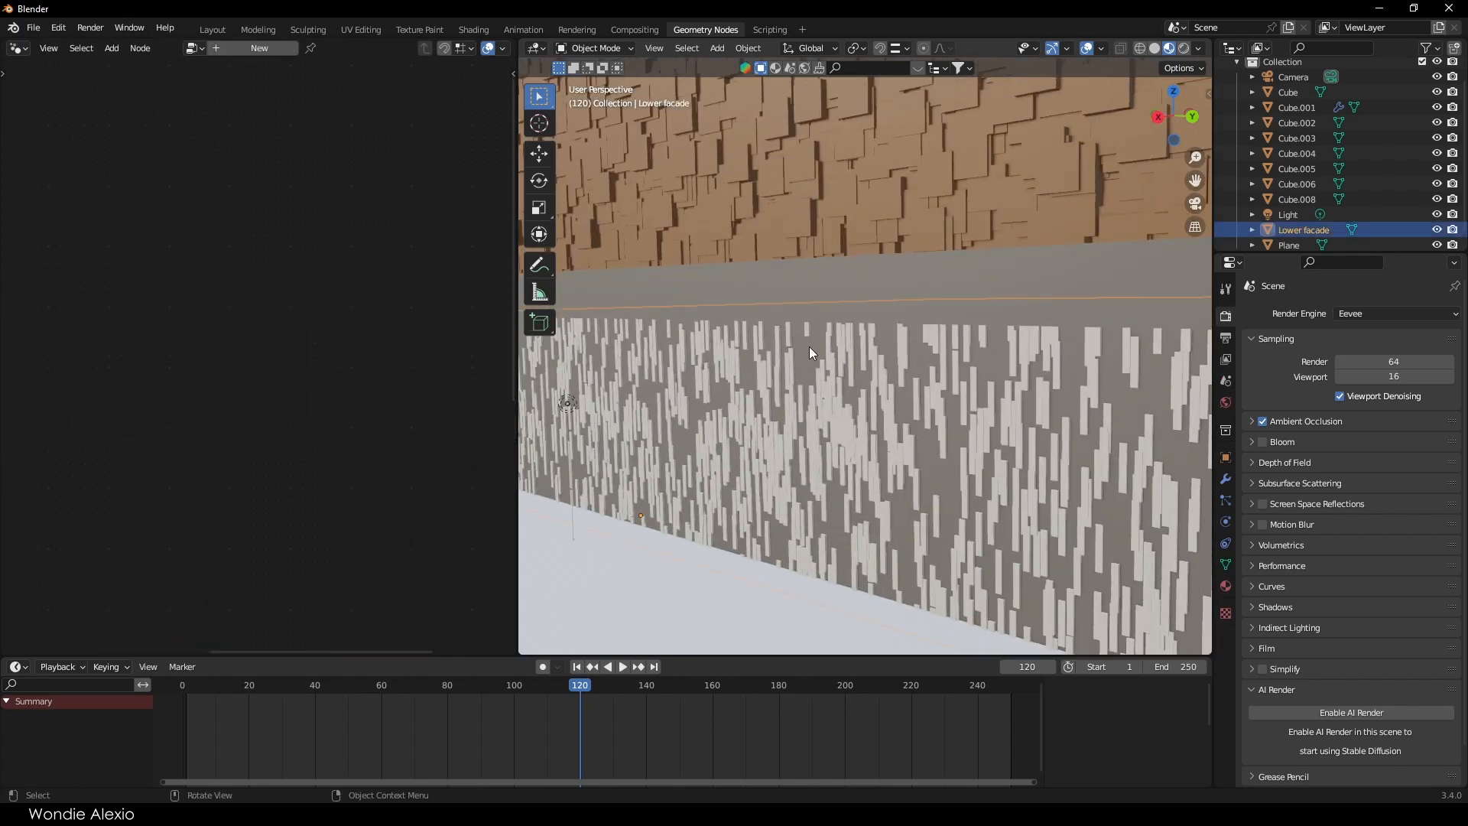
left_click(1226, 585)
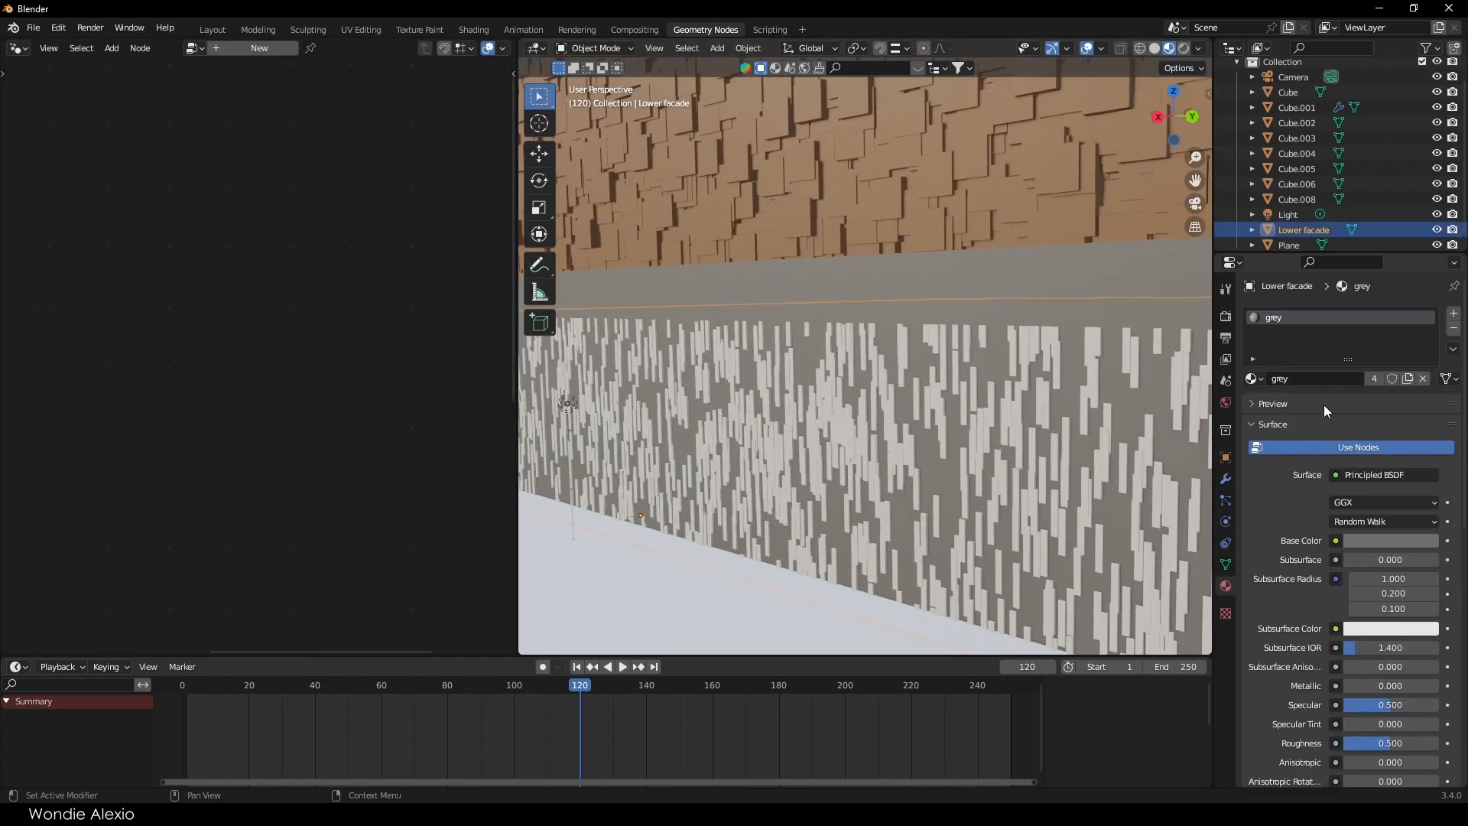
left_click(1453, 331)
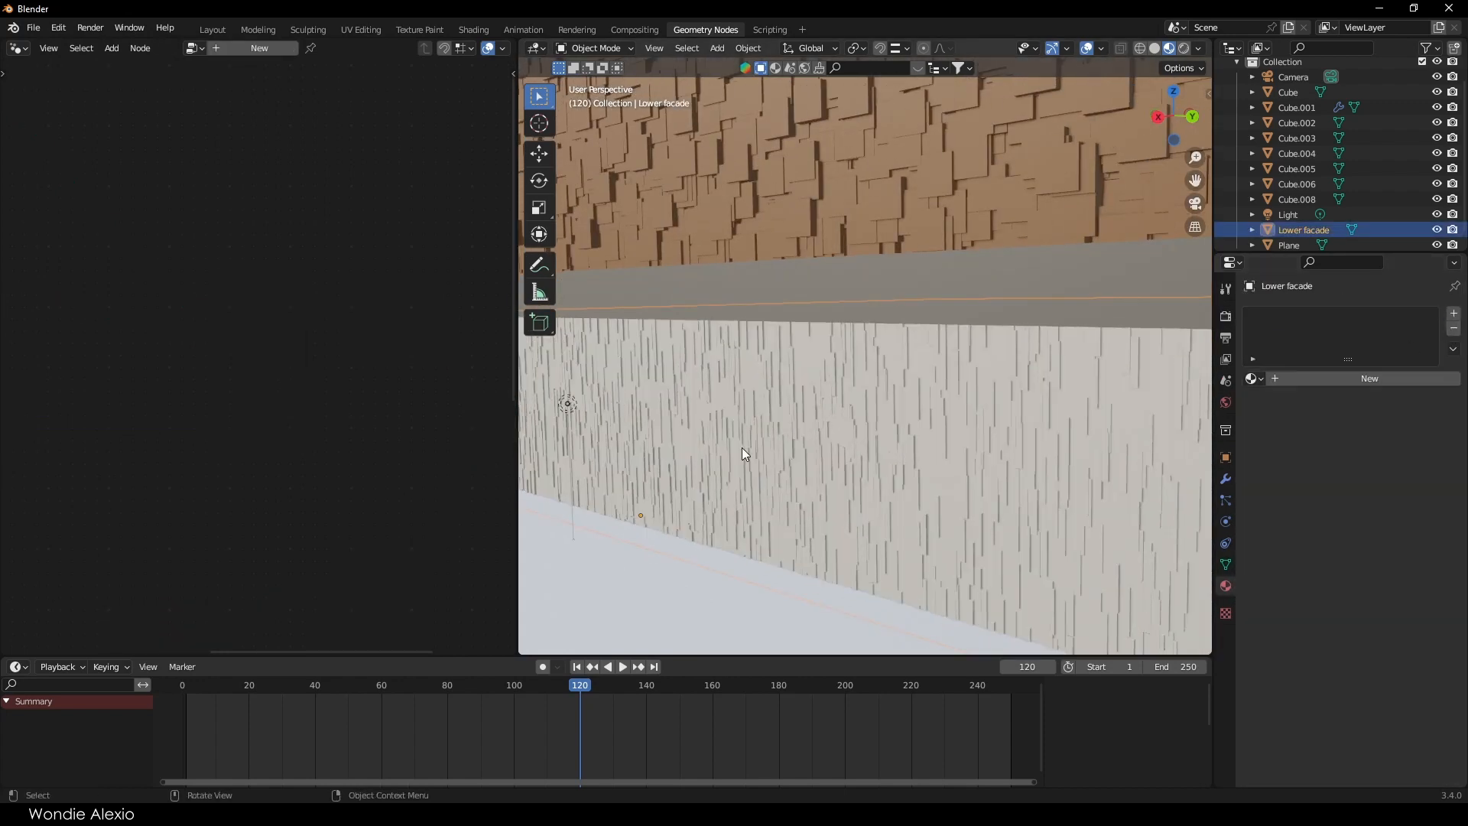
Step: Select the facade object Cube.001 and duplicate its Set Material node beside the lower Instance on Points node
scroll(865, 398, "down", 4)
left_click(862, 392)
scroll(304, 439, "down", 2)
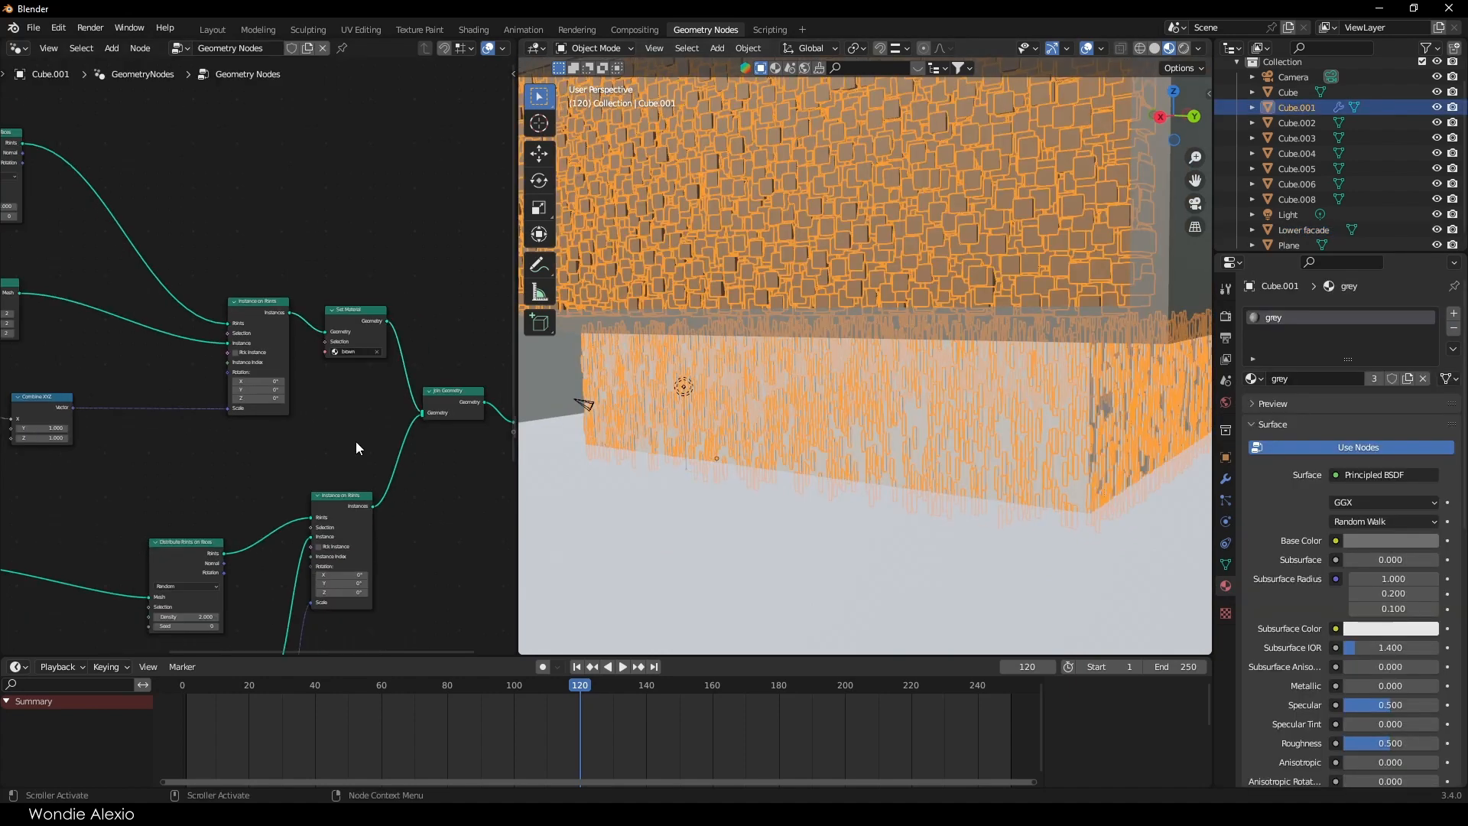
key("shift+d")
left_click(449, 520)
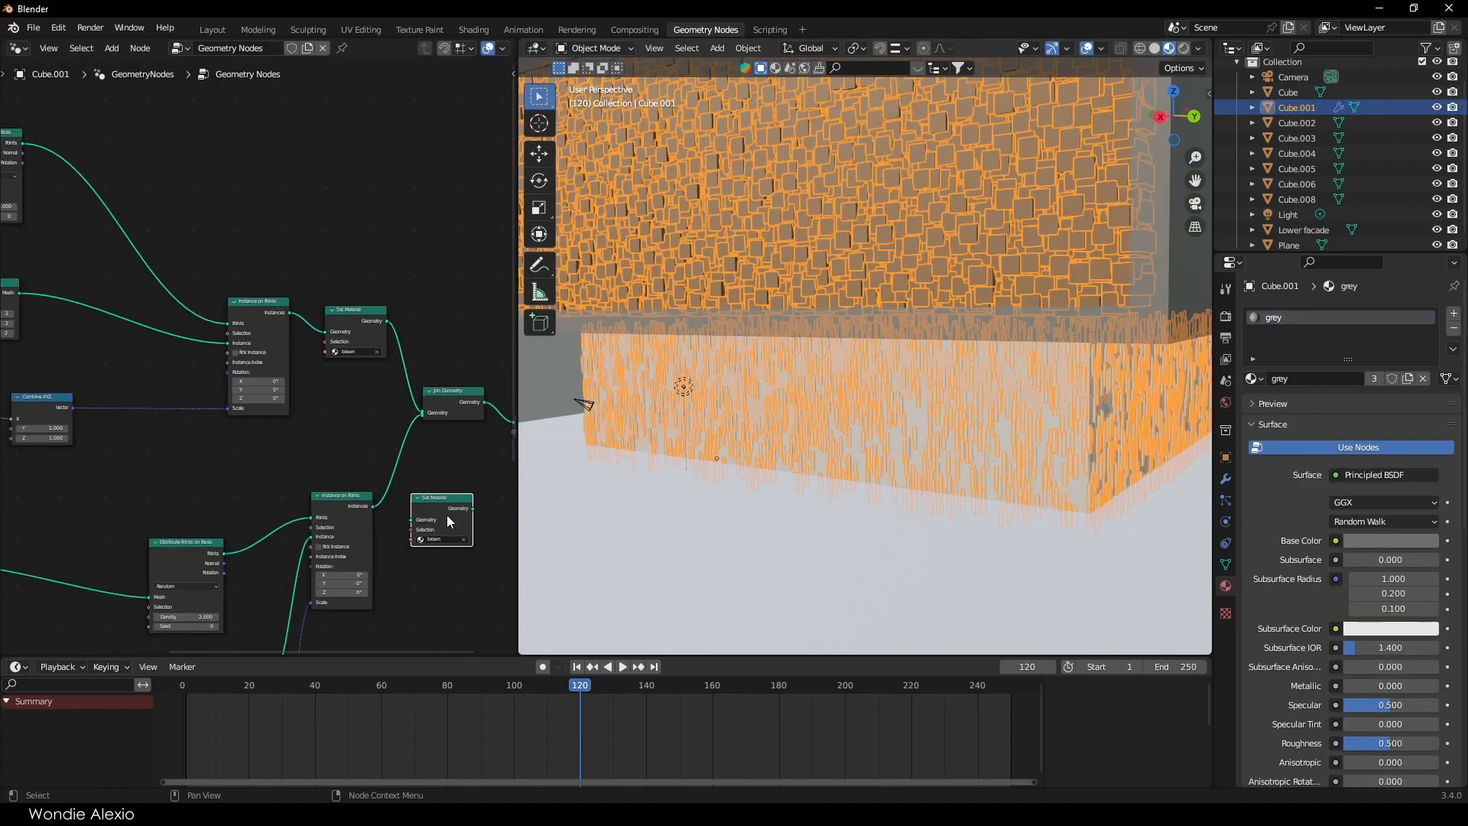
Step: Set the duplicated Set Material node to grey and insert it between the lower Instance on Points and Join Geometry
key("grave")
left_click(685, 501)
left_click(222, 396)
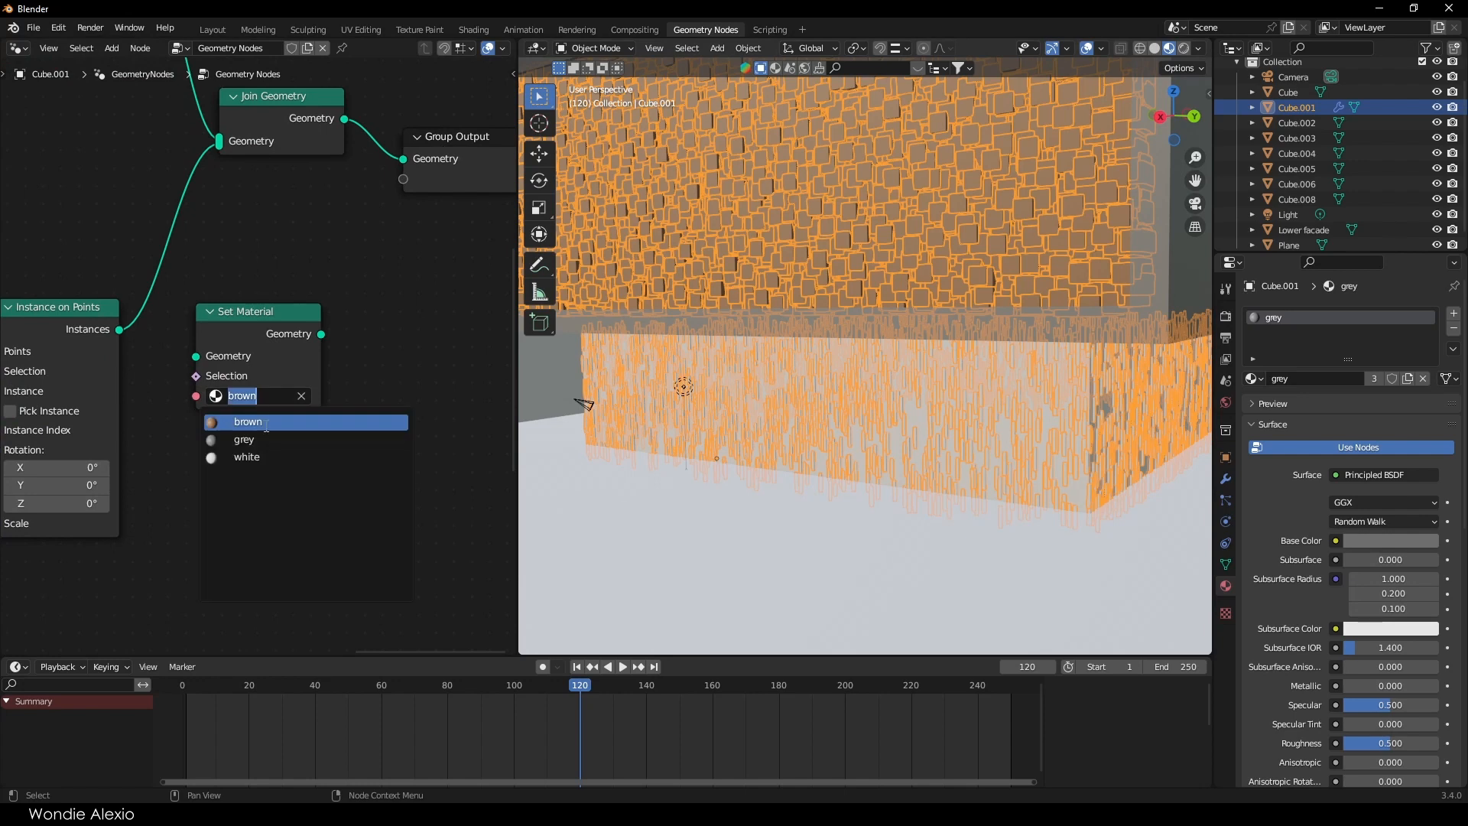
left_click(237, 439)
key("g")
left_click(228, 194)
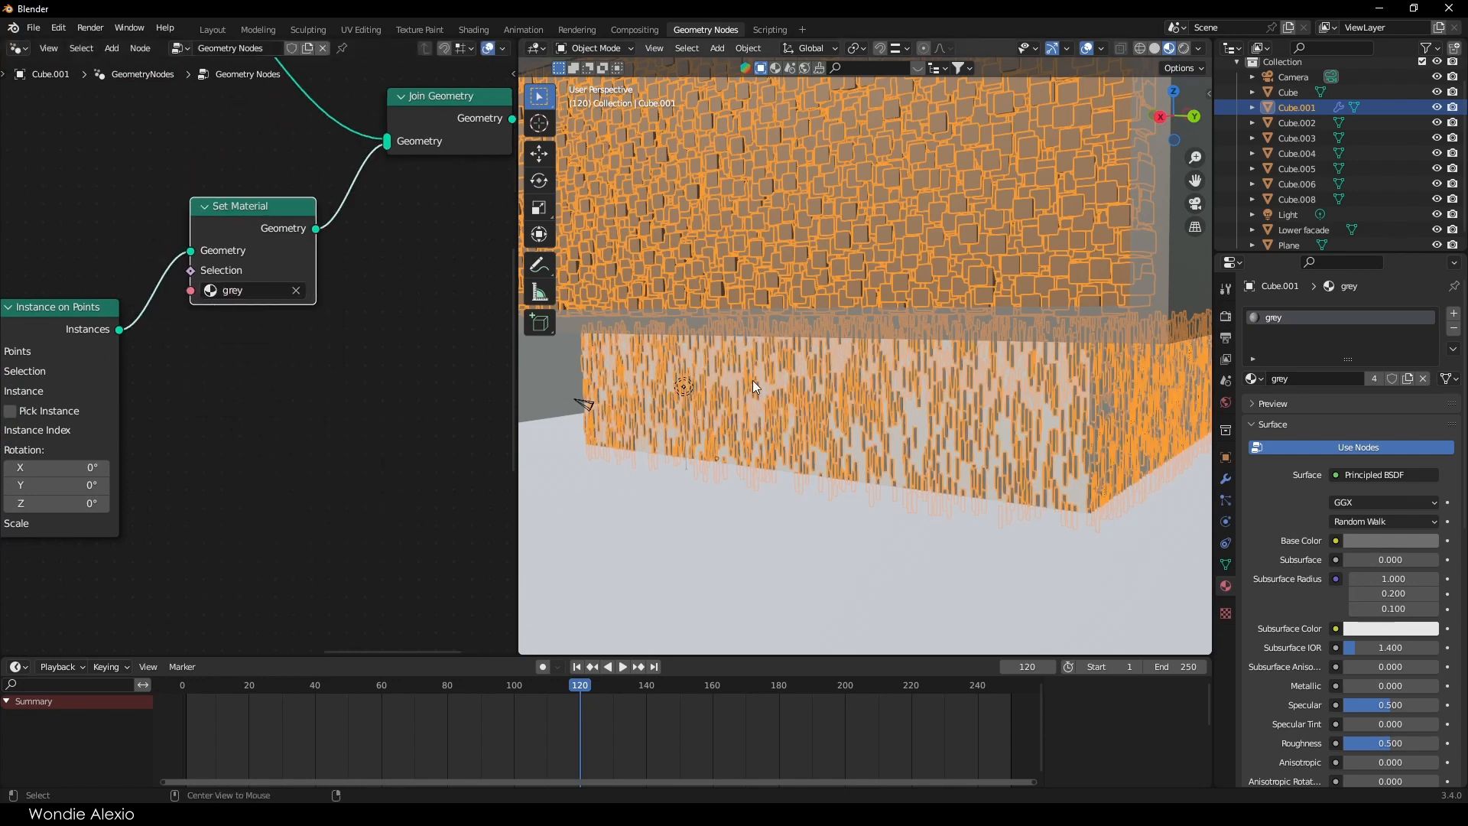
Step: Deselect all objects, inspect both facades up close, play the animation, and scrub the timeline back toward the start
key("alt+a")
middle_click_drag(753, 387, 840, 503)
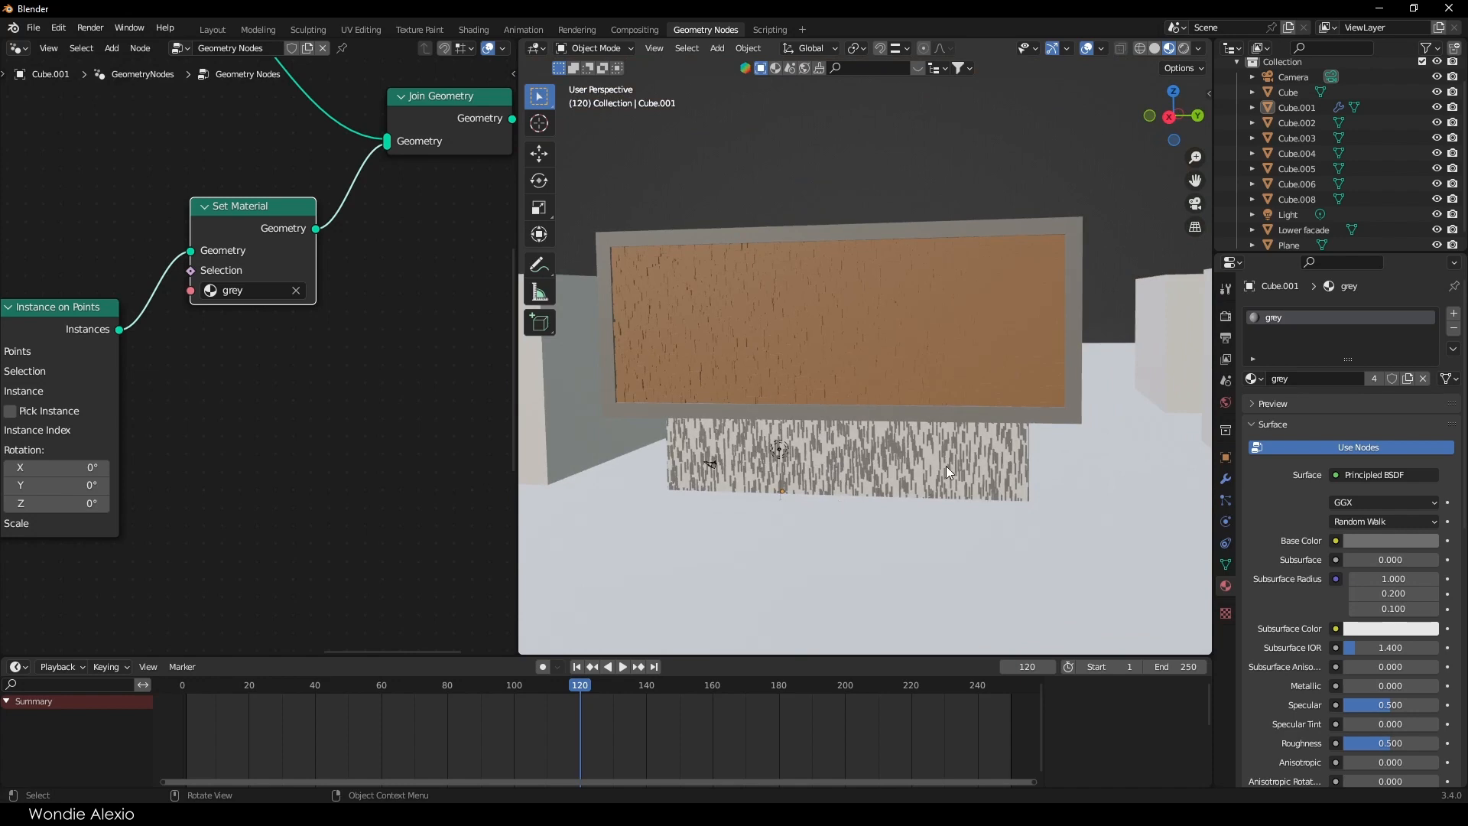
scroll(897, 438, "up", 4)
scroll(896, 437, "down", 4)
middle_click_drag(880, 329, 885, 405)
scroll(815, 320, "up", 5)
key("space")
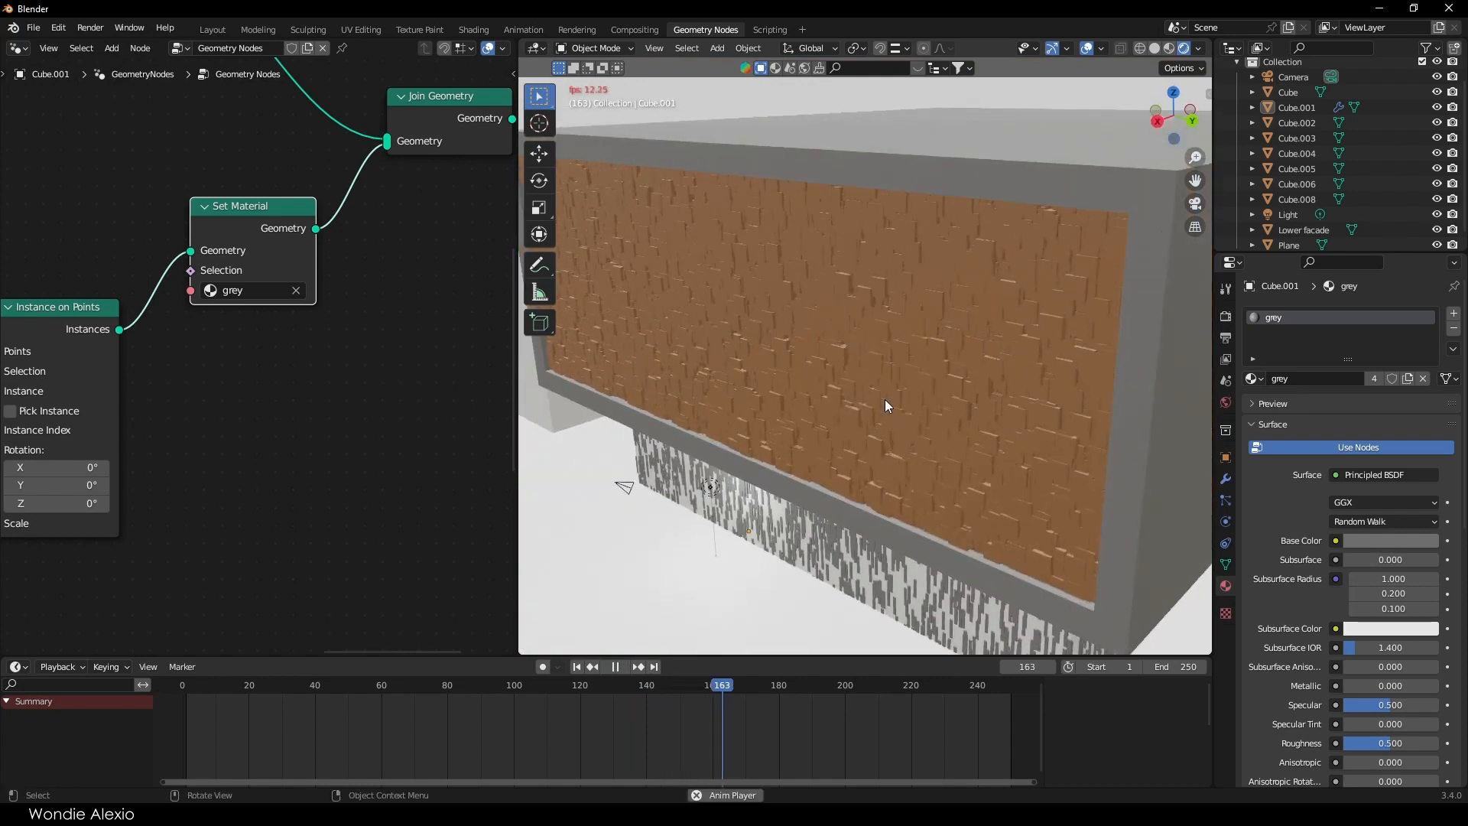
key("space")
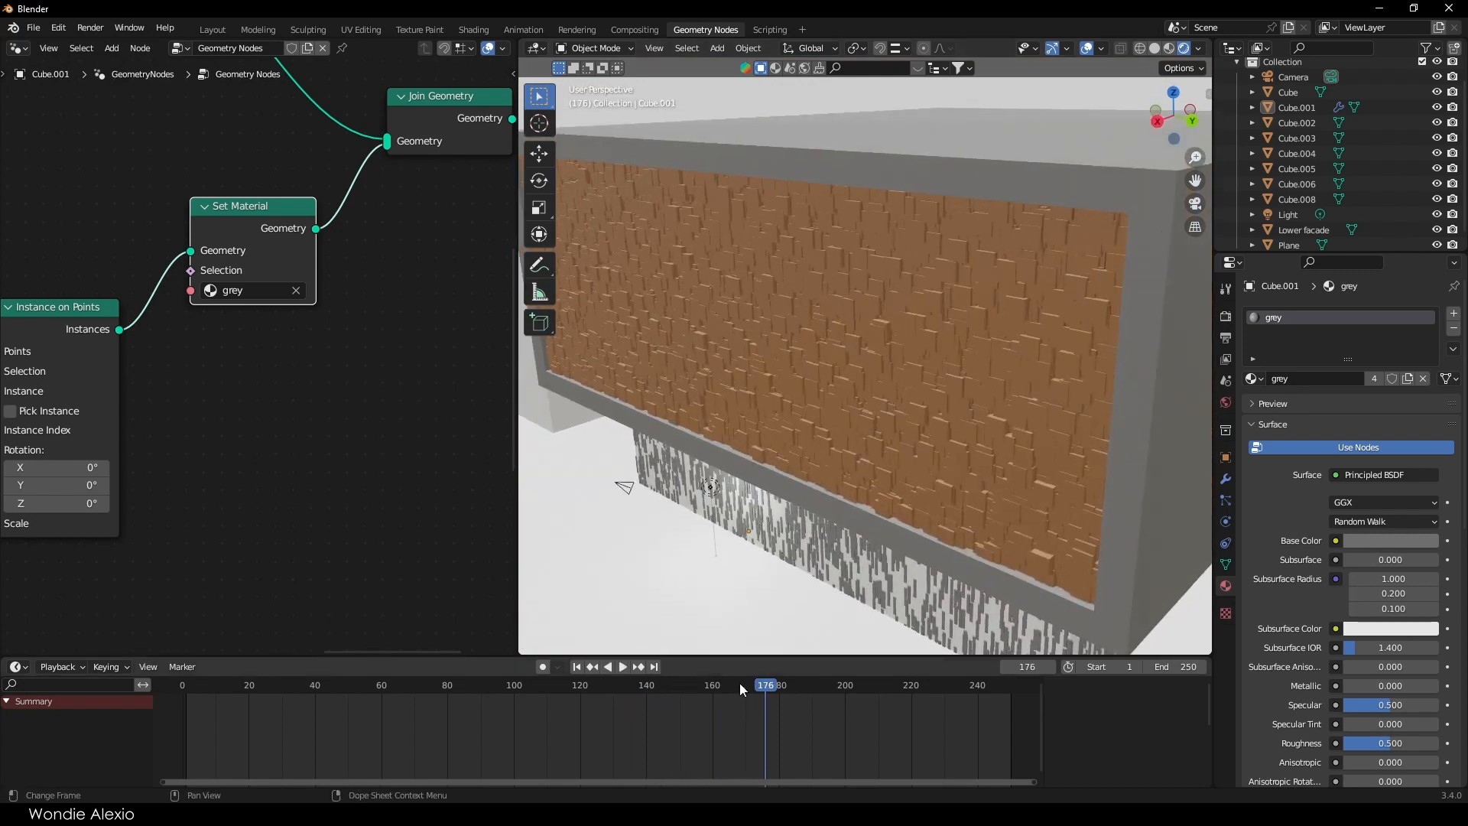
left_click_drag(740, 690, 193, 690)
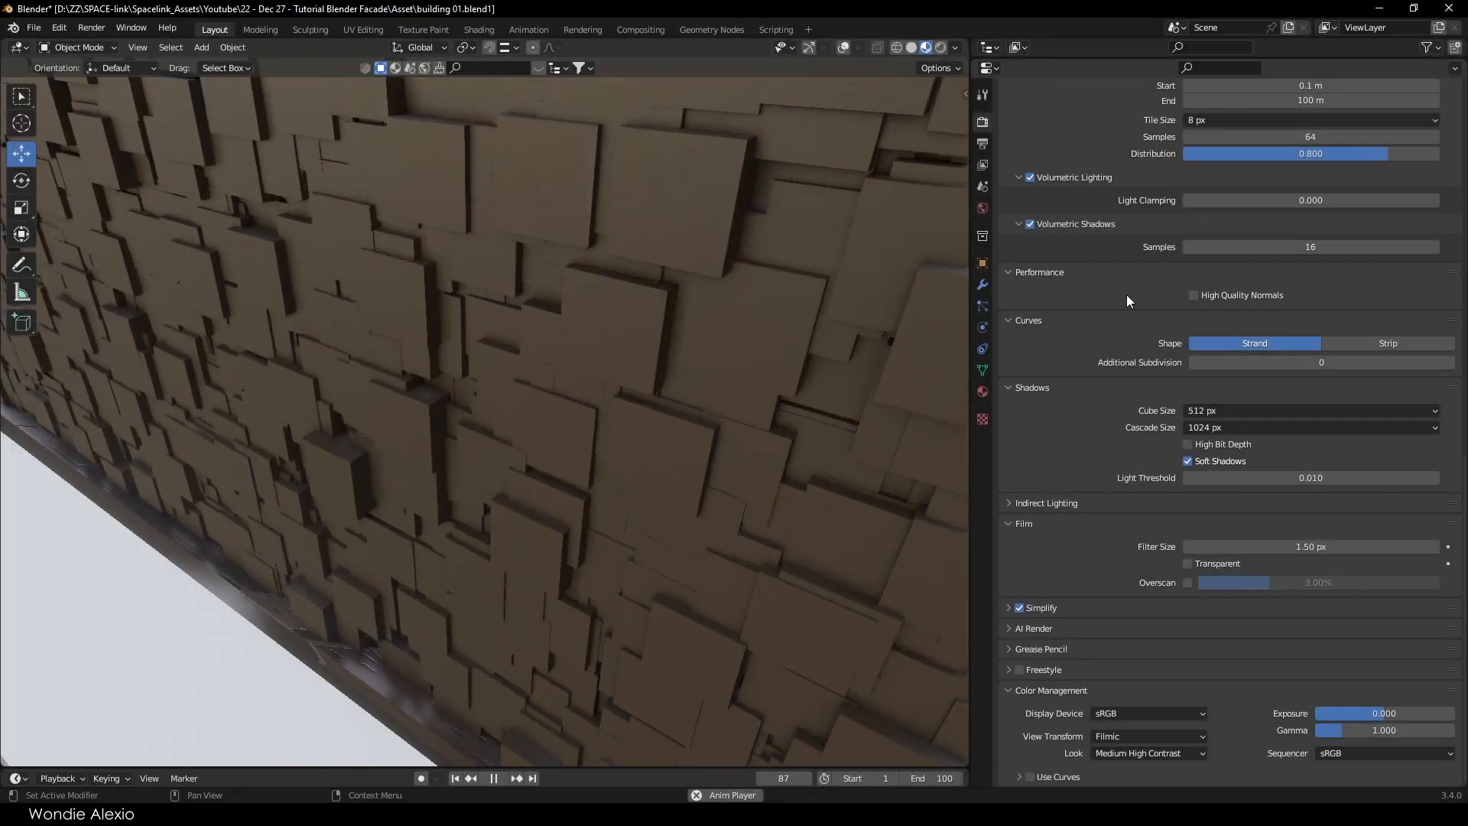
Step: Review the Eevee render settings, from Sampling, Ambient Occlusion and Bloom down to Shadows, Film and Color Management
scroll(1435, 283, "up", 15)
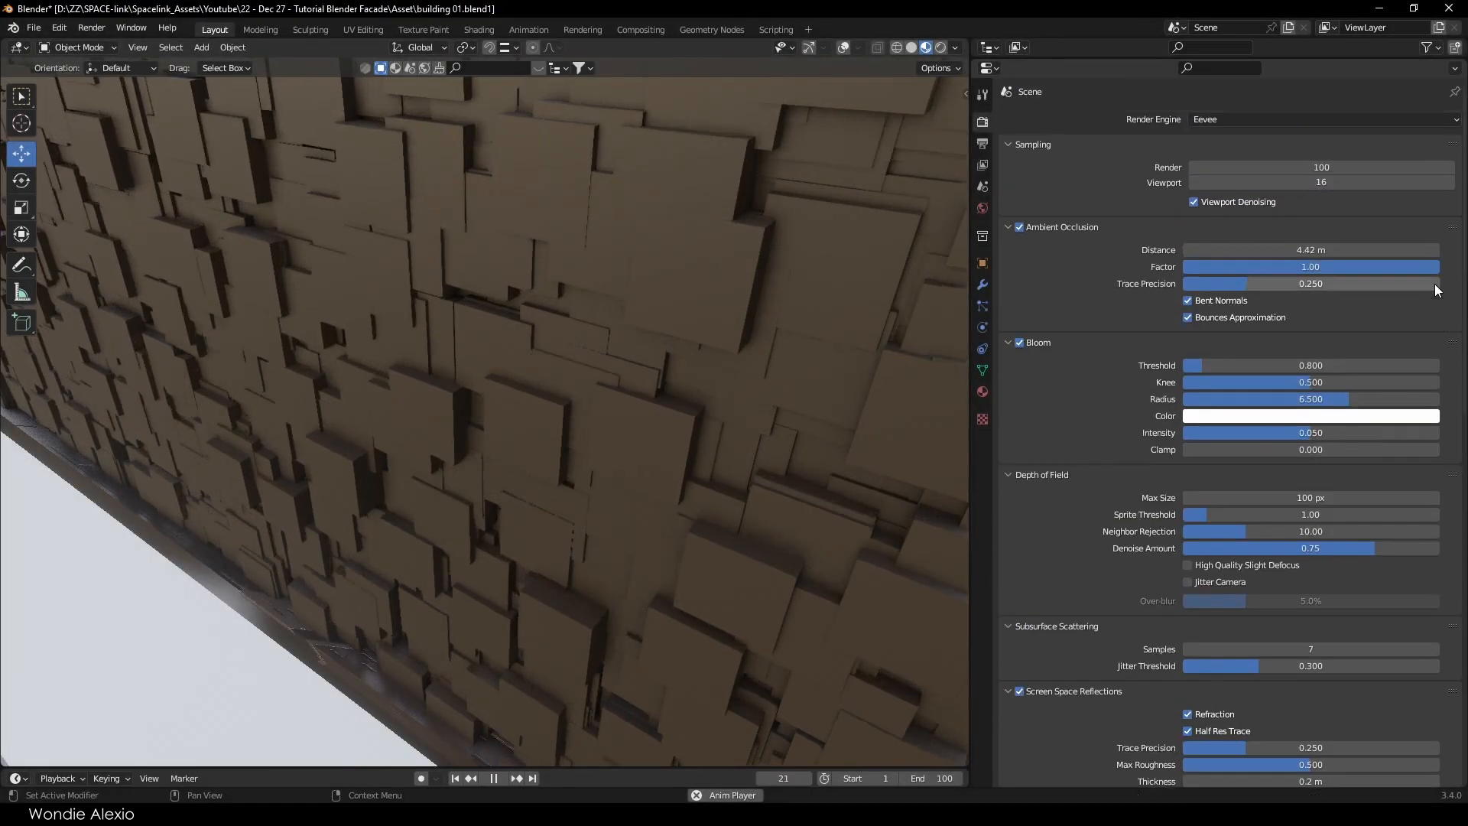
left_click(1402, 121)
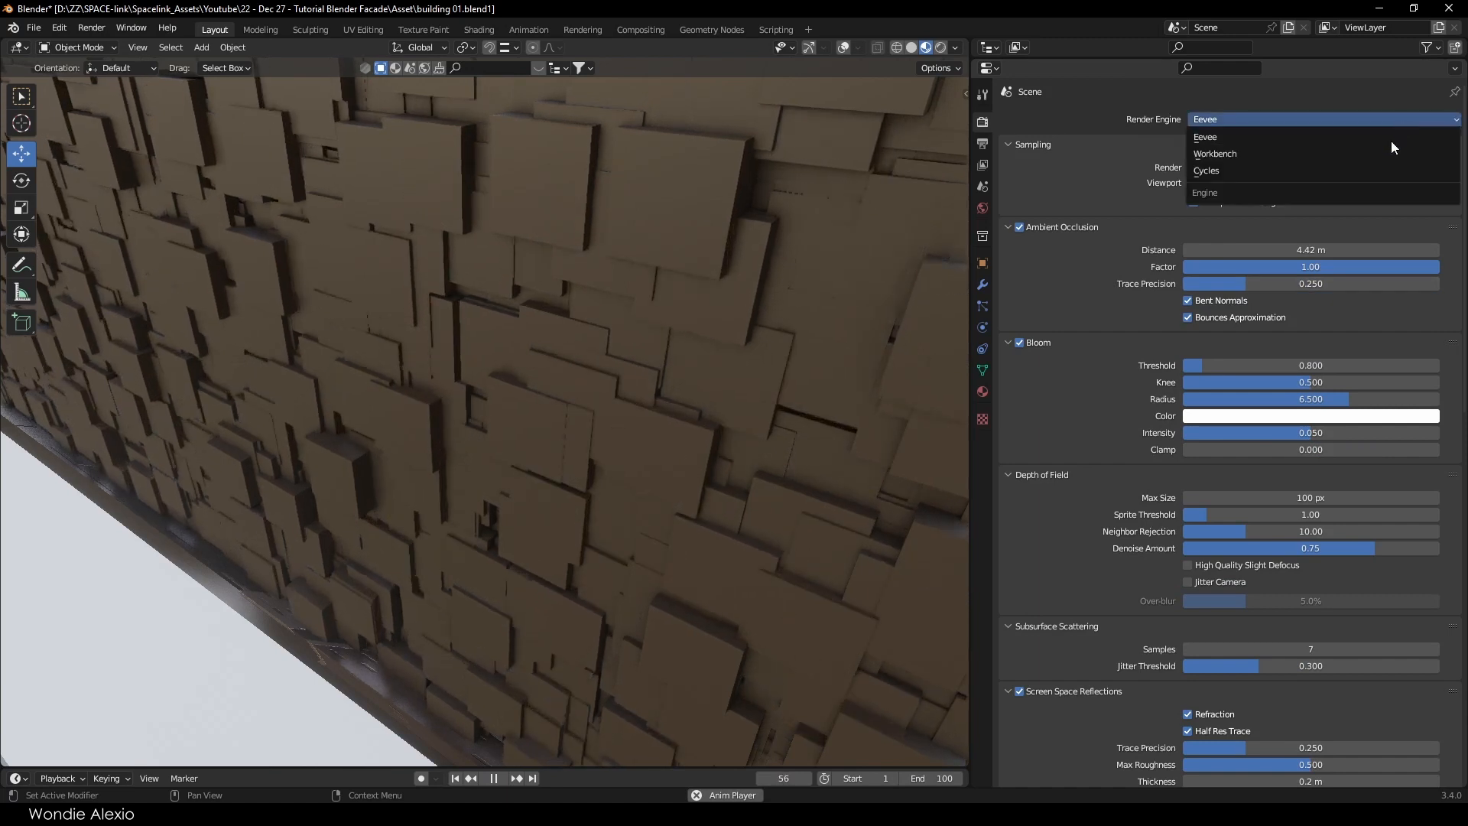
left_click(1391, 142)
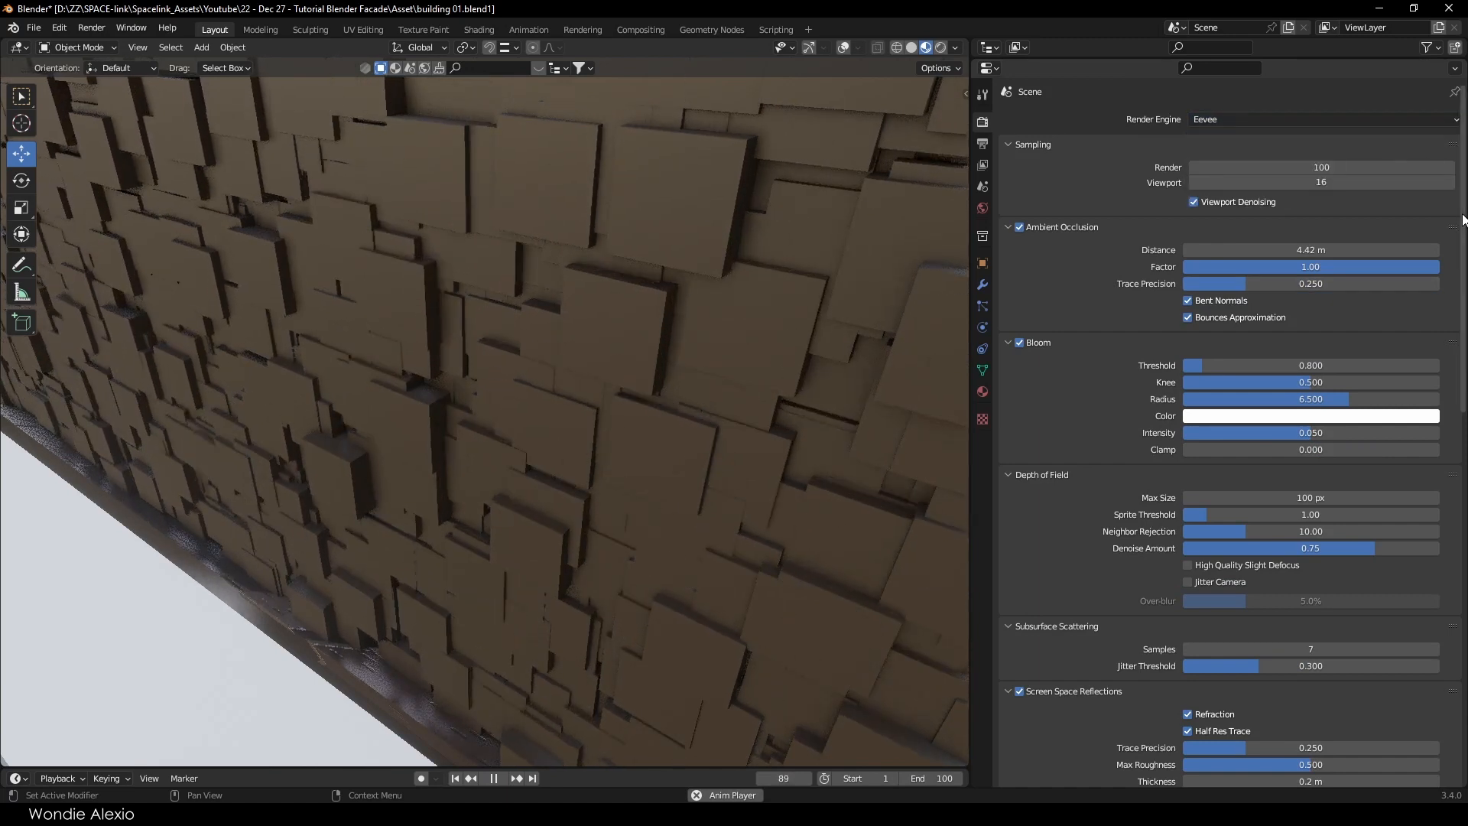
scroll(1462, 219, "down", 8)
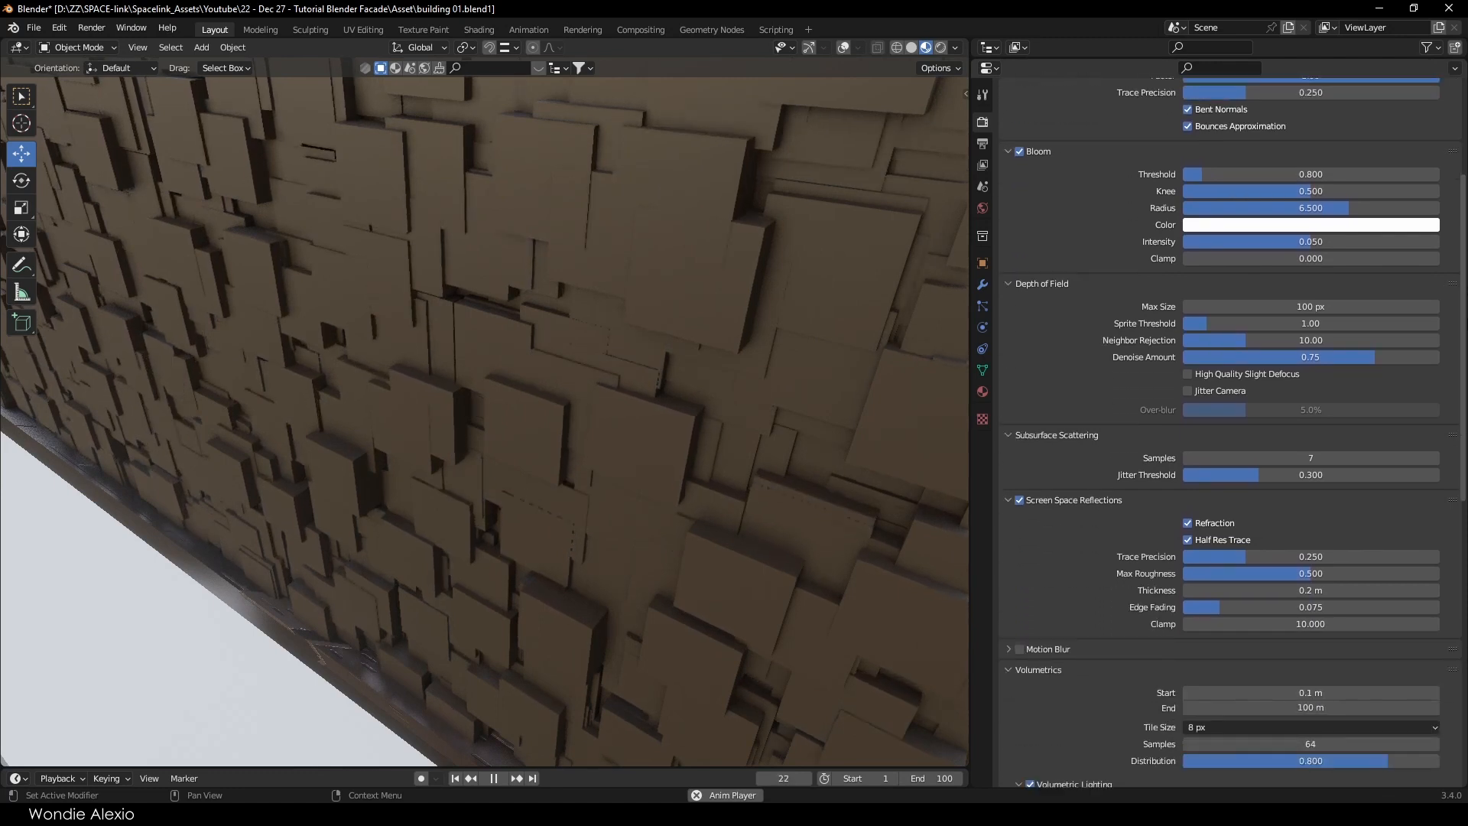
scroll(1224, 429, "down", 10)
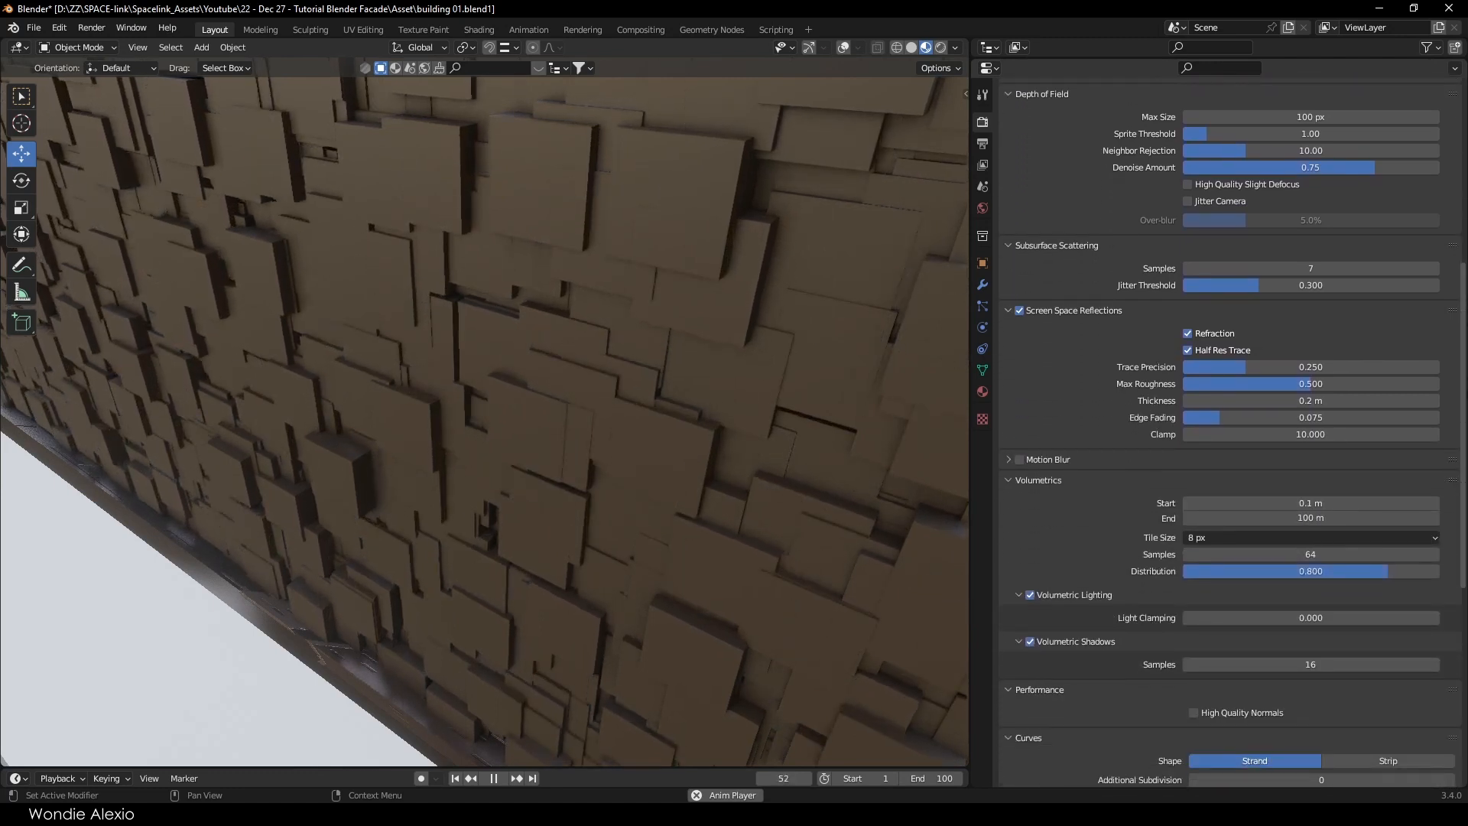
scroll(1465, 615, "down", 4)
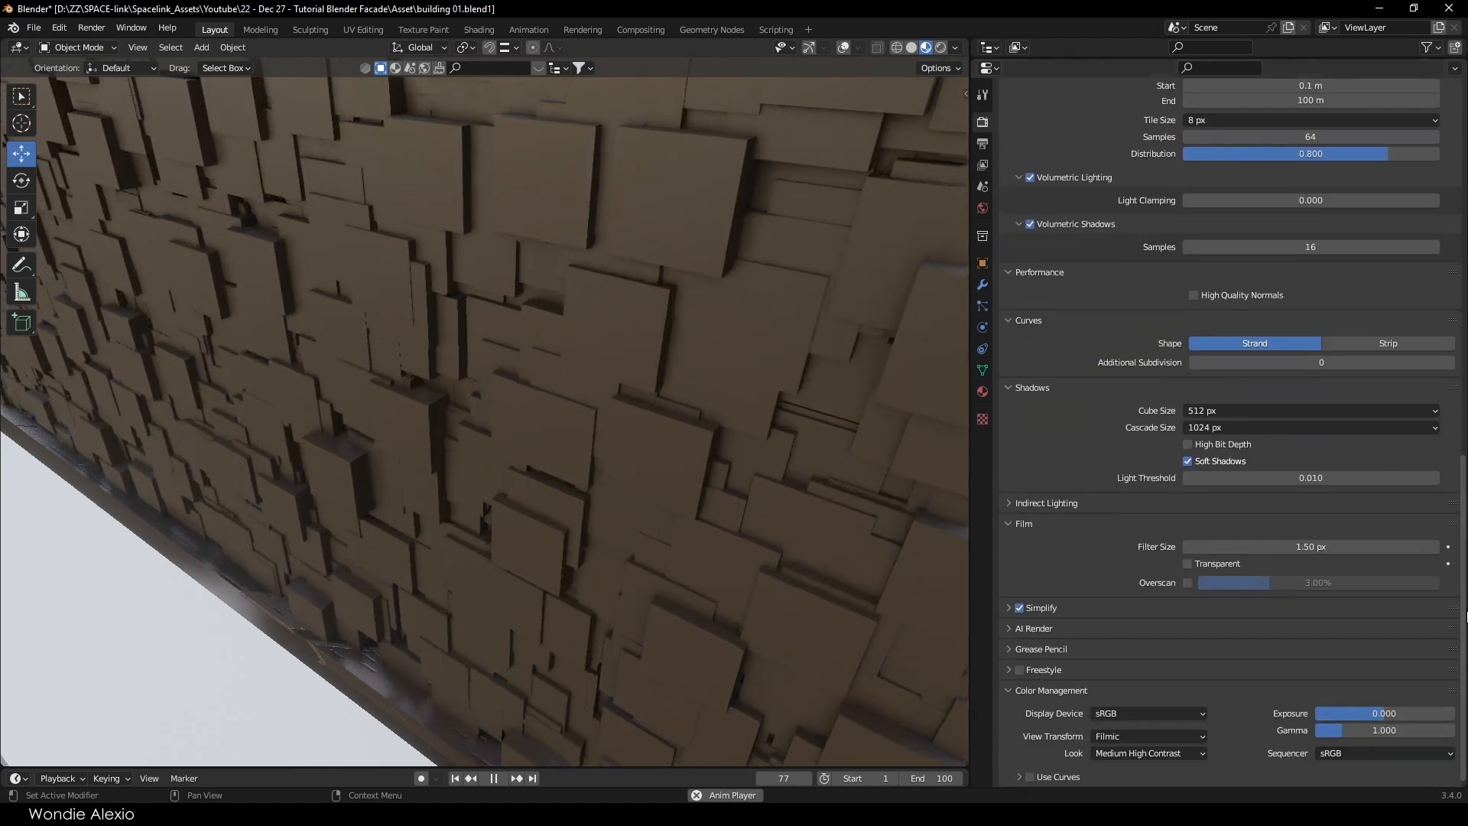
scroll(1462, 646, "up", 10)
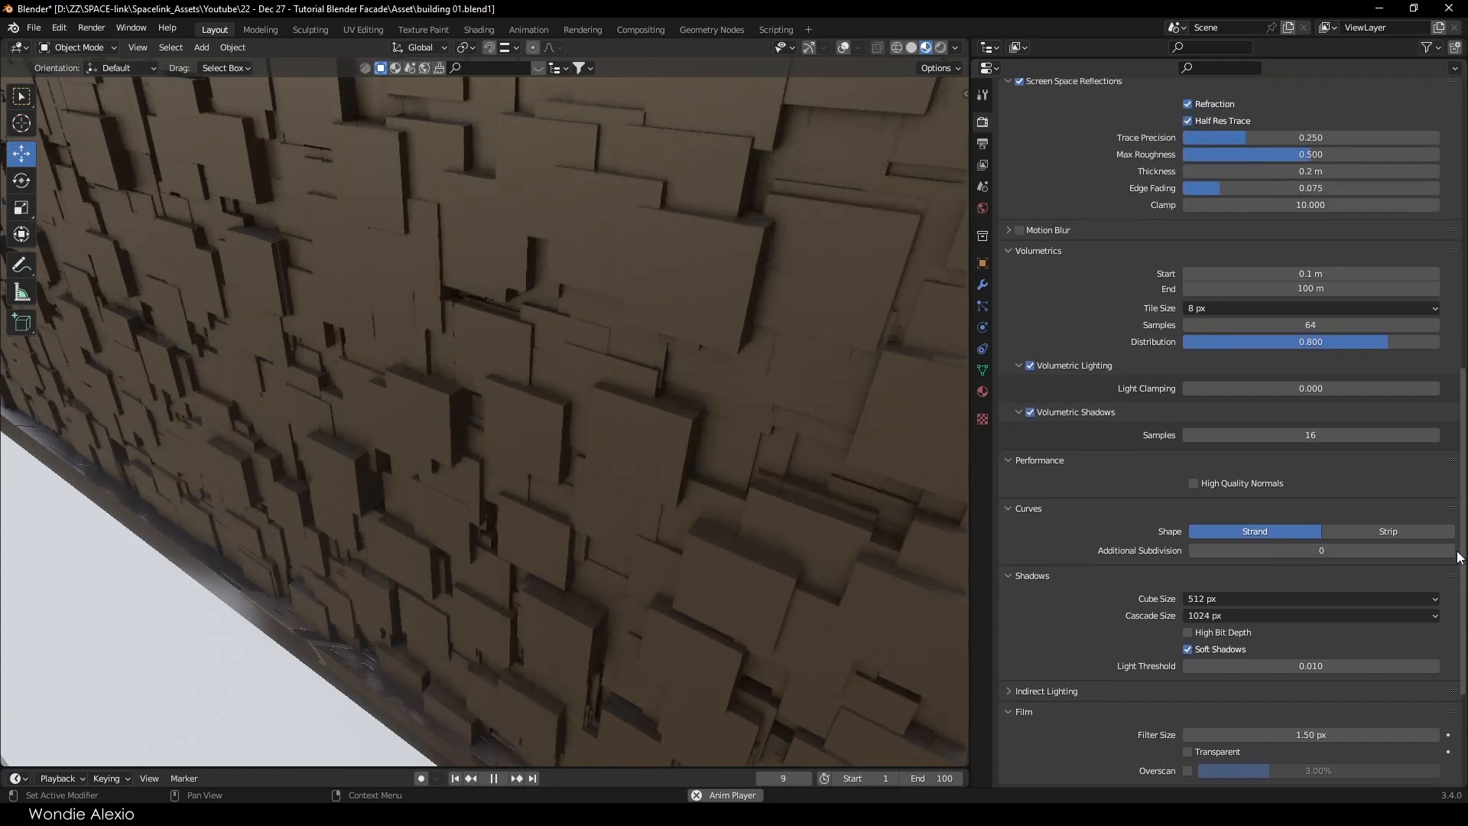
scroll(1223, 428, "up", 10)
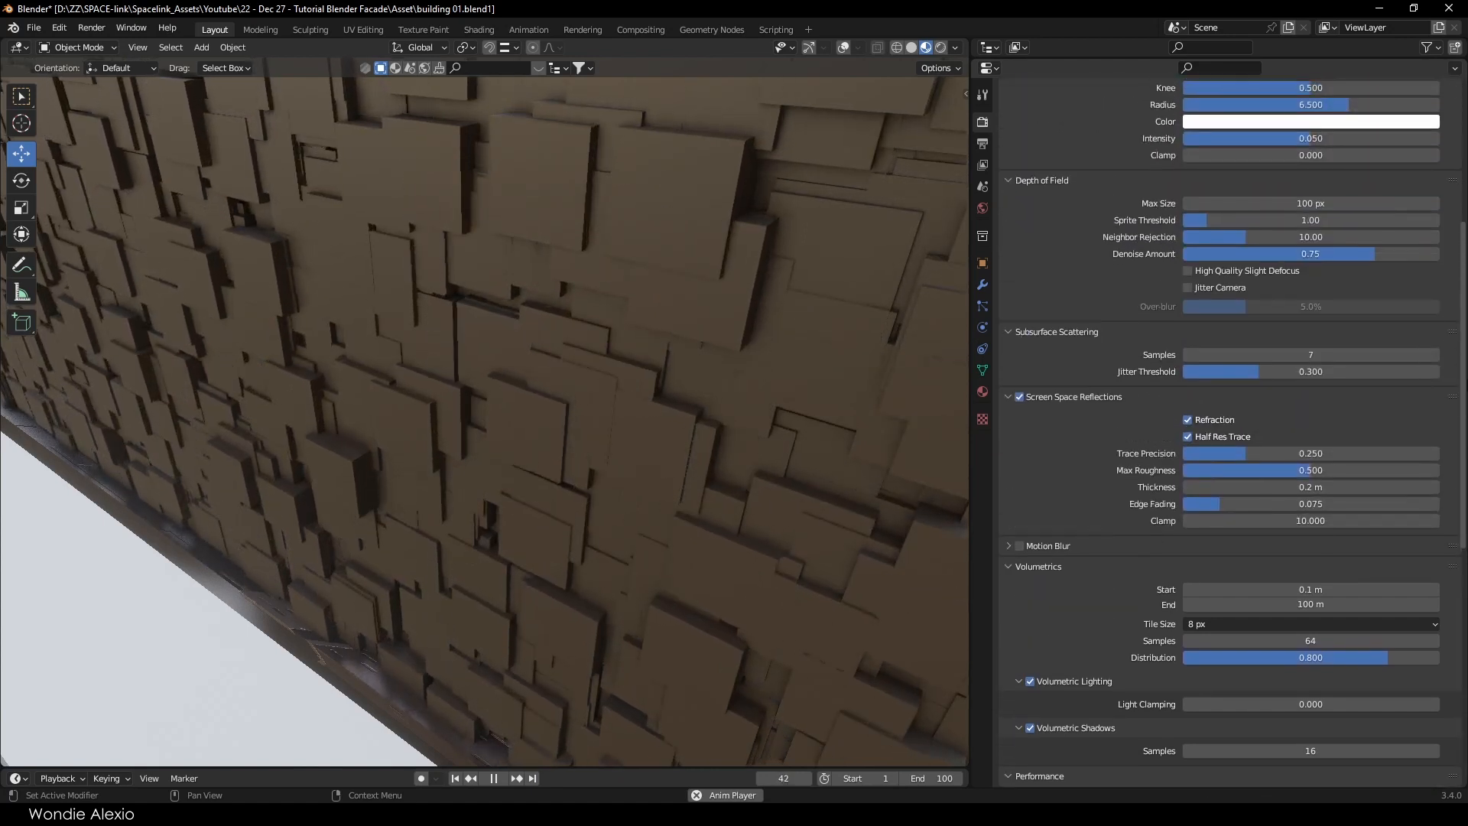